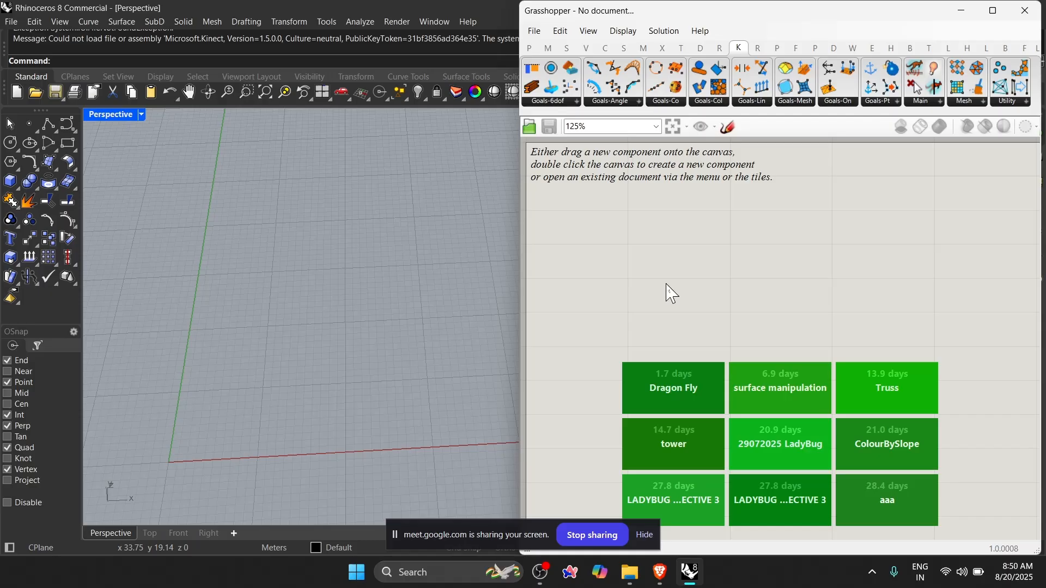
Draw a 20 by 20 m square on the ground plane starting at the origin, with Grid Snap turned on
{"action": "right_click_drag", "start_coordinate": [222, 270], "coordinate": [238, 245], "text": "shift"}
{"action": "left_click", "coordinate": [68, 143]}
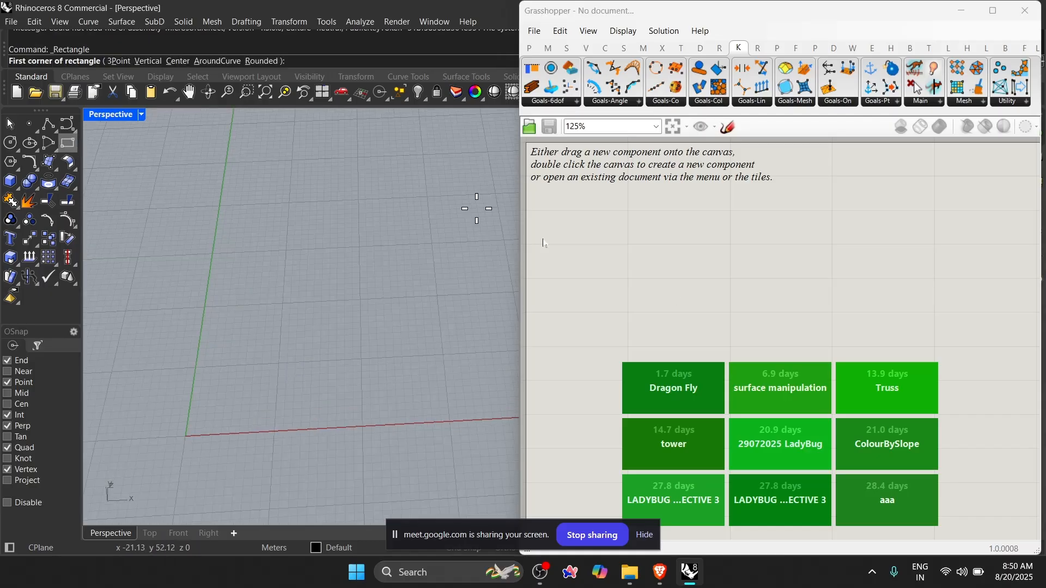
{"action": "left_click", "coordinate": [644, 534]}
{"action": "left_click", "coordinate": [458, 547]}
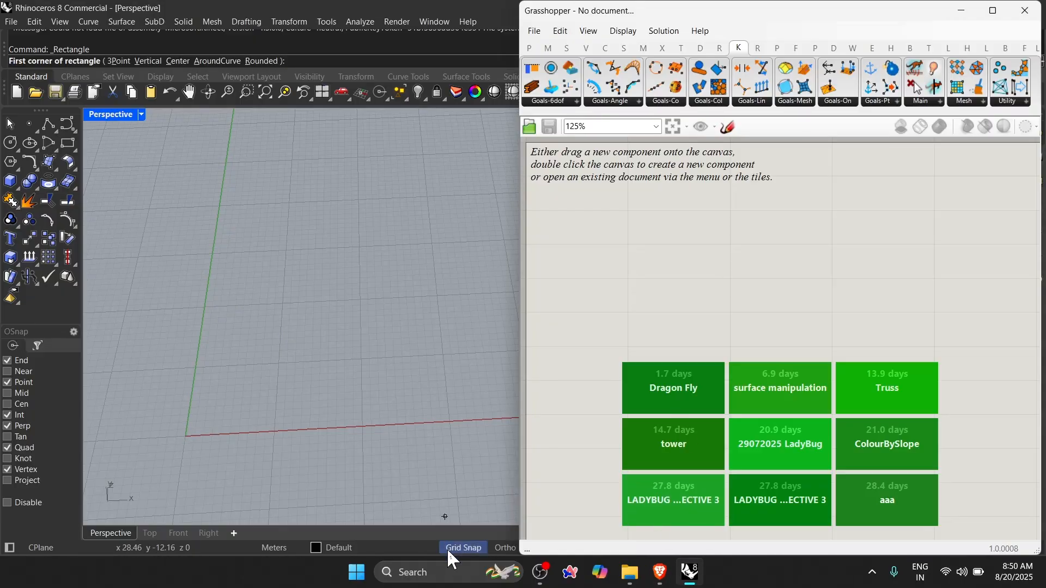
{"action": "left_click", "coordinate": [186, 438]}
{"action": "left_click", "coordinate": [356, 298]}
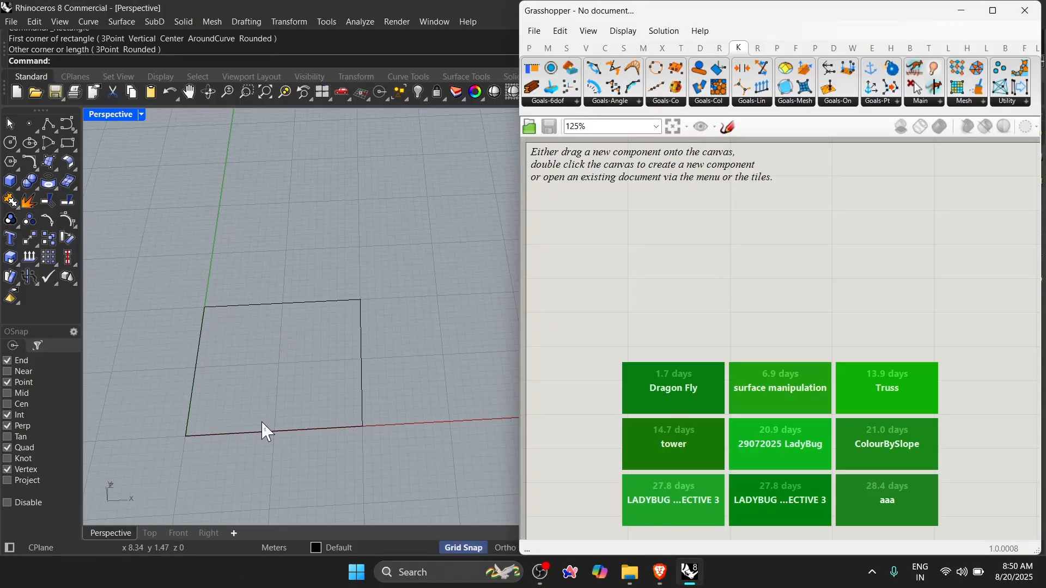
{"action": "mouse_move", "coordinate": [264, 430]}
{"action": "right_mouse_down"}
{"action": "mouse_move", "coordinate": [256, 399]}
{"action": "mouse_move", "coordinate": [432, 303]}
{"action": "mouse_move", "coordinate": [348, 309]}
{"action": "right_mouse_up"}
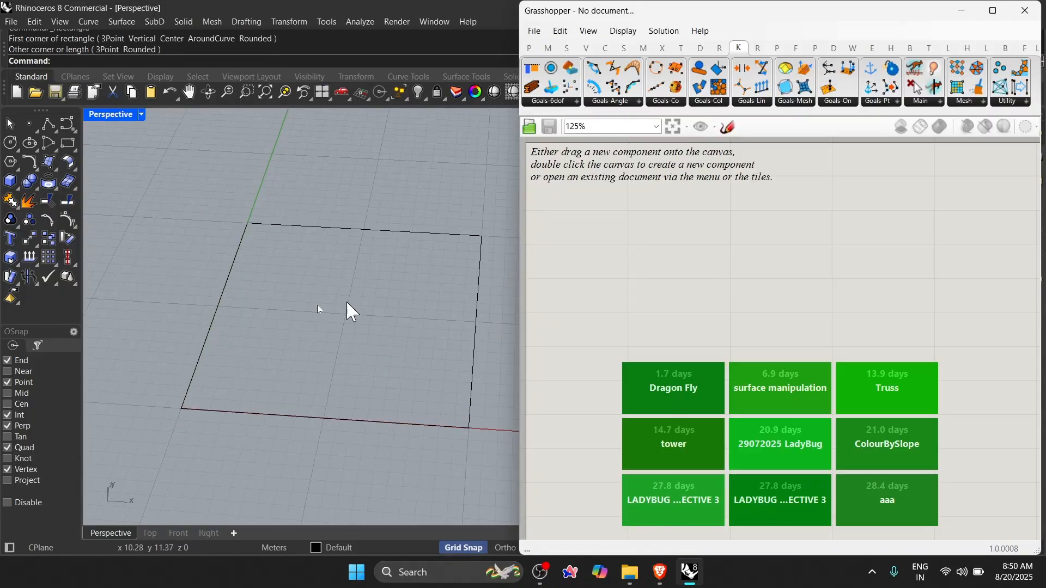
Place a point object on each of the square's four corners
{"action": "right_click", "coordinate": [29, 130]}
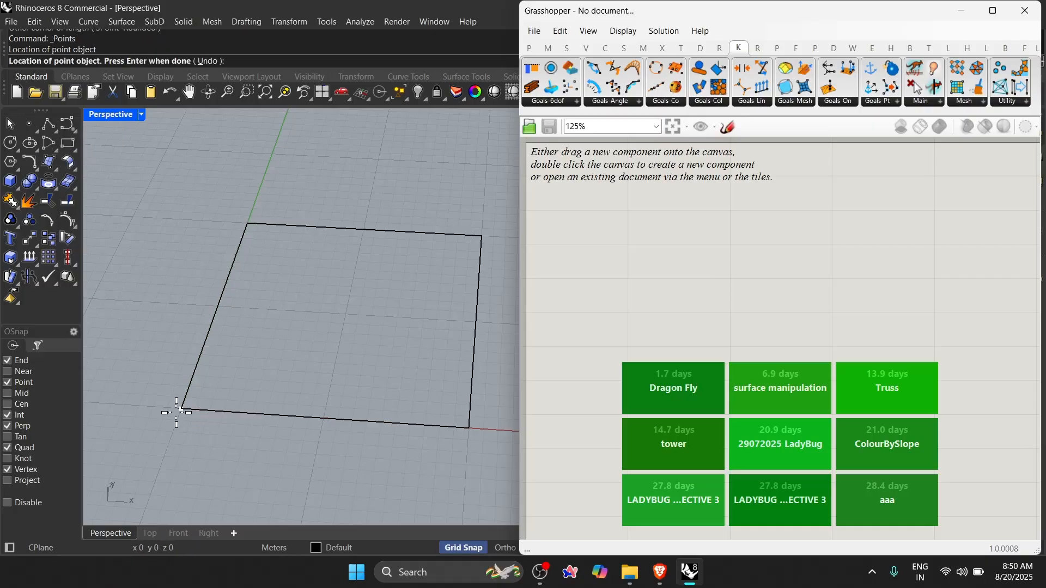
{"action": "left_click", "coordinate": [181, 408]}
{"action": "left_click", "coordinate": [248, 223]}
{"action": "left_click", "coordinate": [481, 236]}
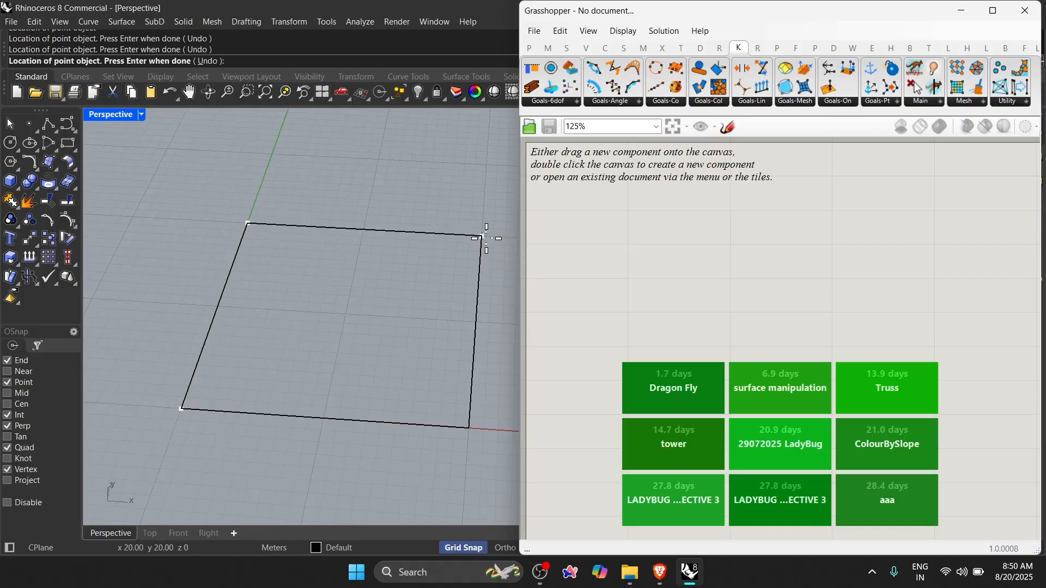
{"action": "left_click", "coordinate": [469, 429]}
{"action": "key", "text": "Return"}
{"action": "scroll", "coordinate": [239, 326], "scroll_direction": "down", "scroll_amount": 4}
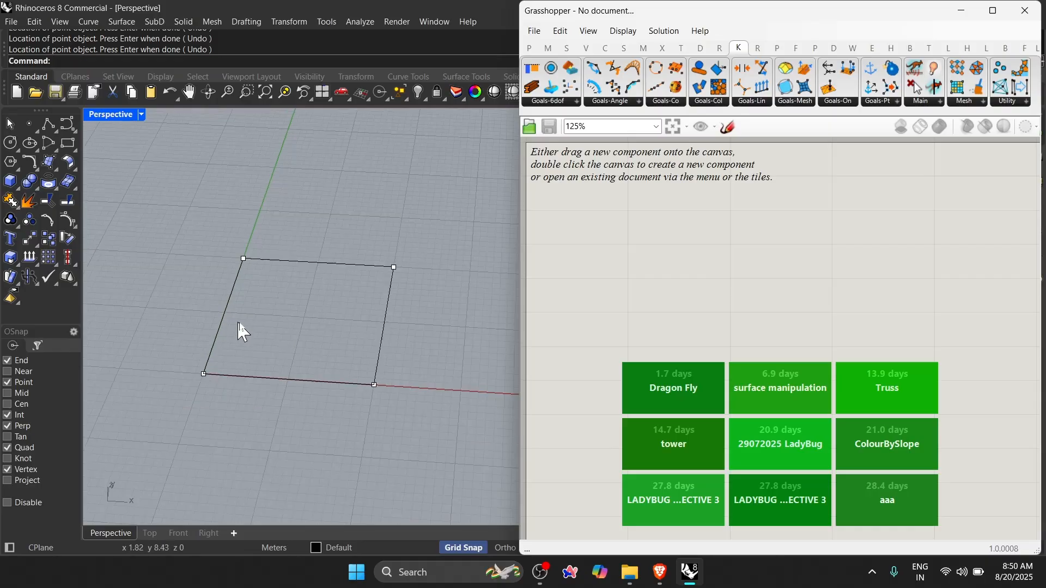
{"action": "scroll", "coordinate": [245, 326], "scroll_direction": "up", "scroll_amount": 4}
{"action": "right_click_drag", "start_coordinate": [327, 349], "coordinate": [382, 356]}
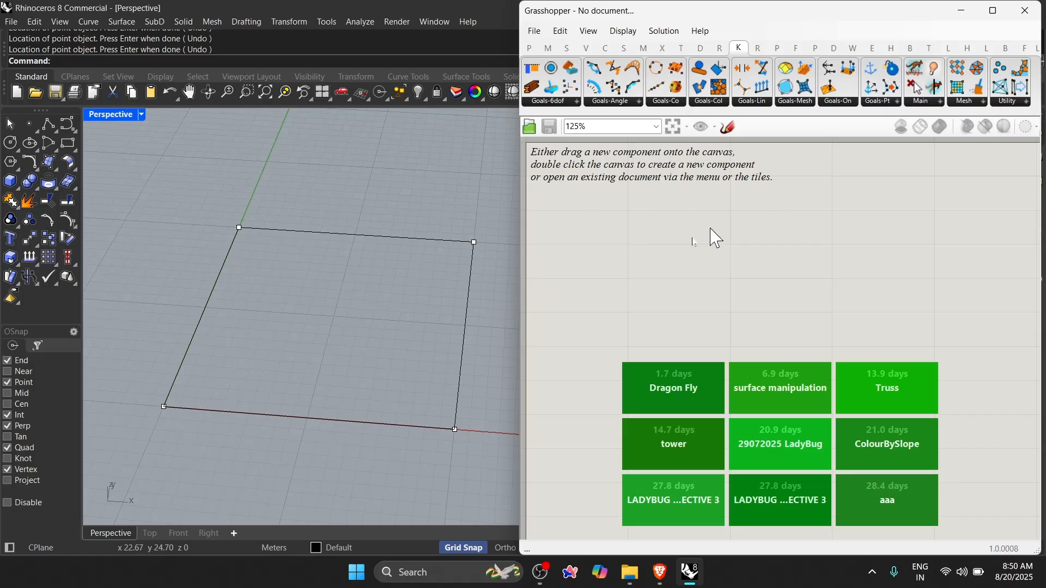
Add a Curve parameter and a Point parameter below it to the empty Grasshopper canvas
{"action": "double_click", "coordinate": [638, 238]}
{"action": "type", "text": "curve"}
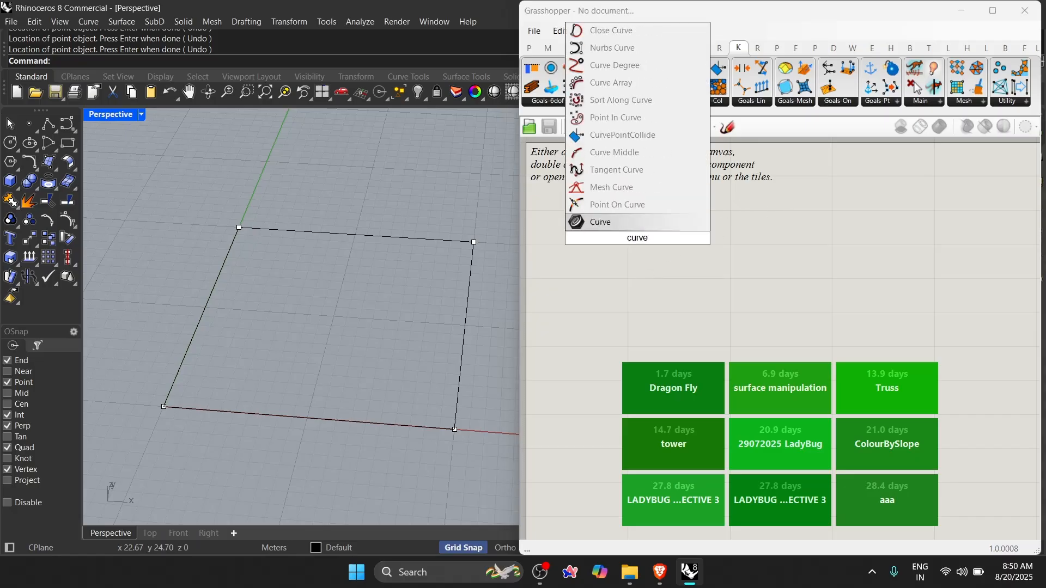
{"action": "left_click", "coordinate": [619, 222]}
{"action": "double_click", "coordinate": [636, 315]}
{"action": "type", "text": "point"}
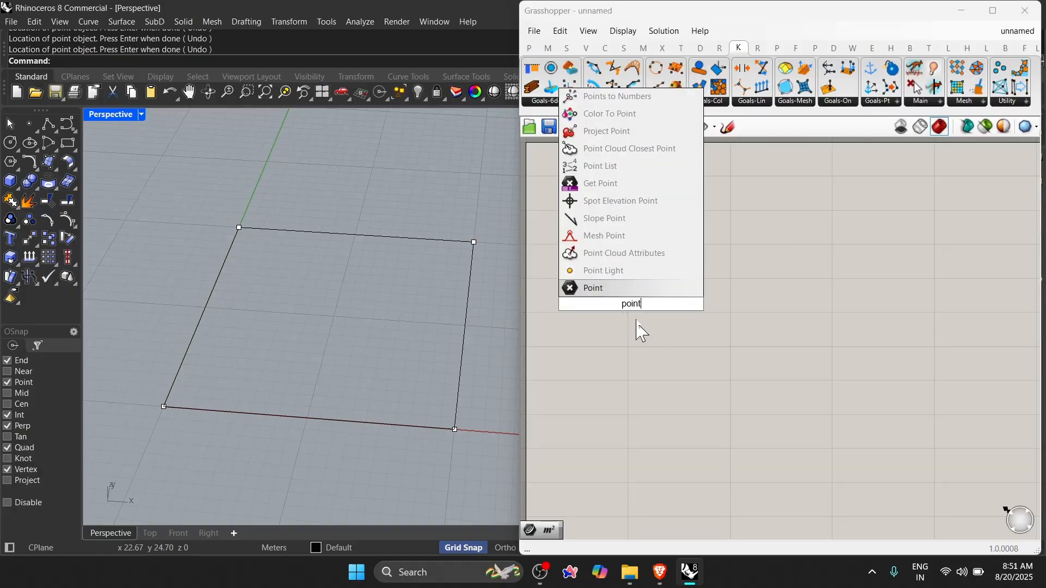
{"action": "left_click", "coordinate": [608, 290]}
Reference the drawn square in the Curve parameter as a single curve
{"action": "right_click", "coordinate": [639, 238]}
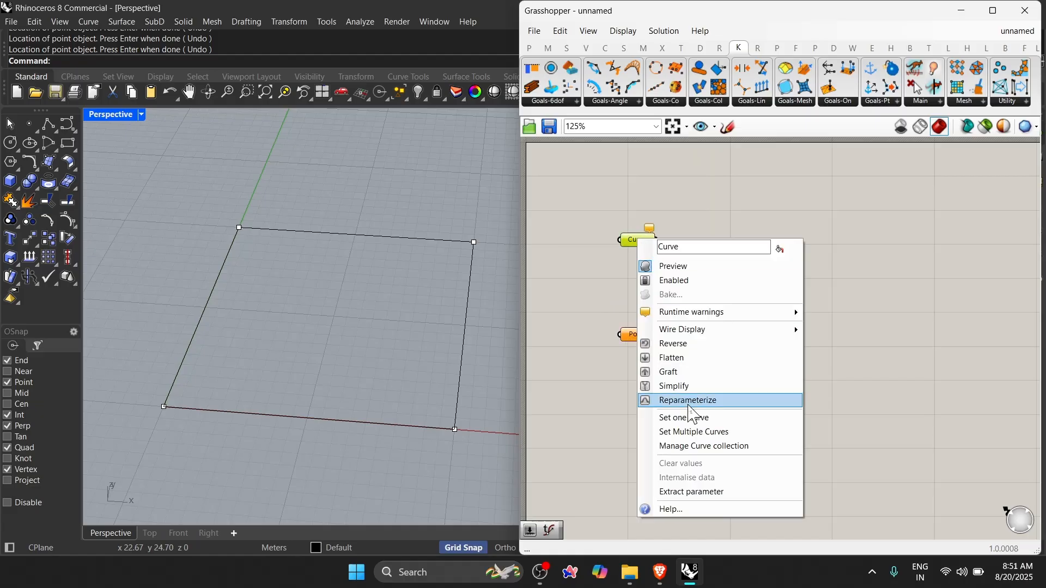
{"action": "left_click", "coordinate": [692, 413]}
{"action": "left_click", "coordinate": [469, 311]}
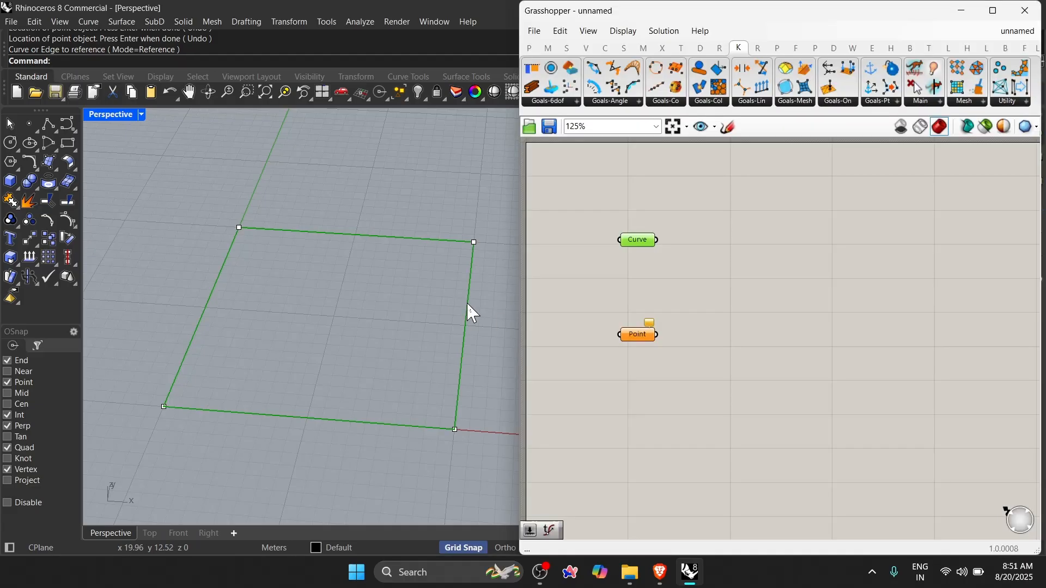
Reference the four corner points of the square in the Point parameter as multiple points
{"action": "right_click", "coordinate": [635, 335]}
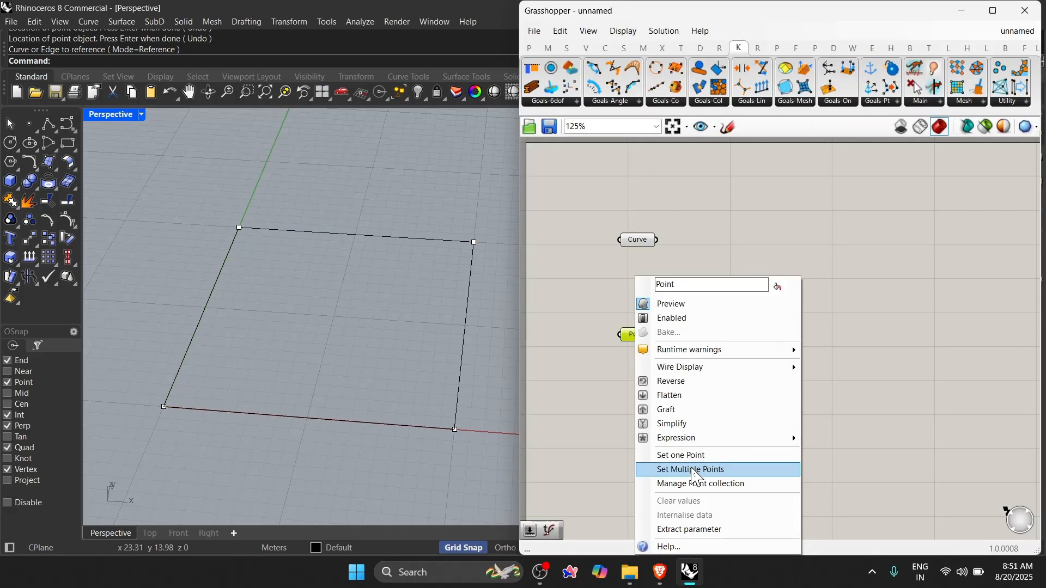
{"action": "left_click", "coordinate": [687, 471]}
{"action": "left_click", "coordinate": [164, 407]}
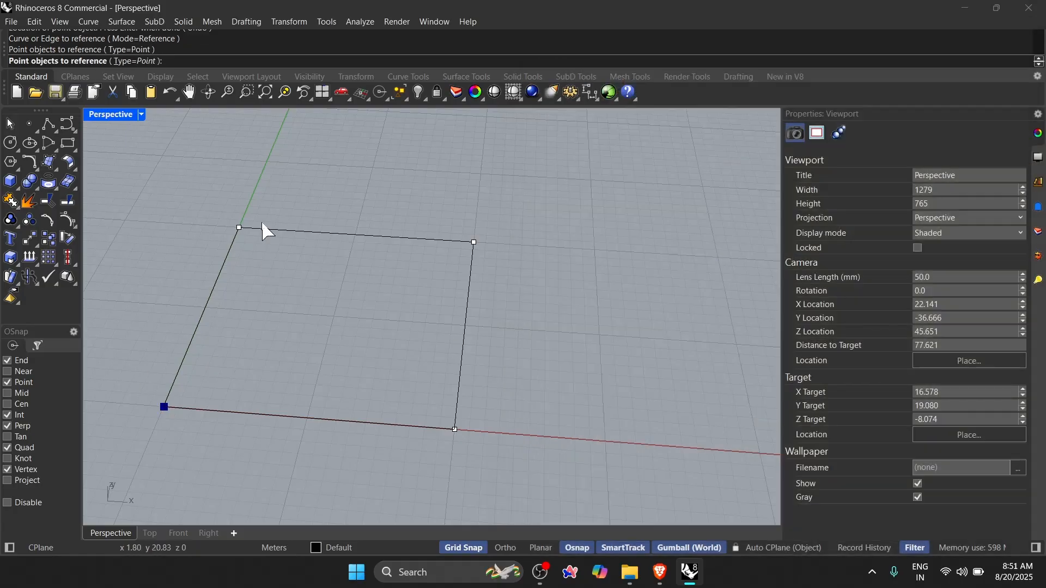
{"action": "left_click", "coordinate": [240, 228]}
{"action": "left_click", "coordinate": [474, 242]}
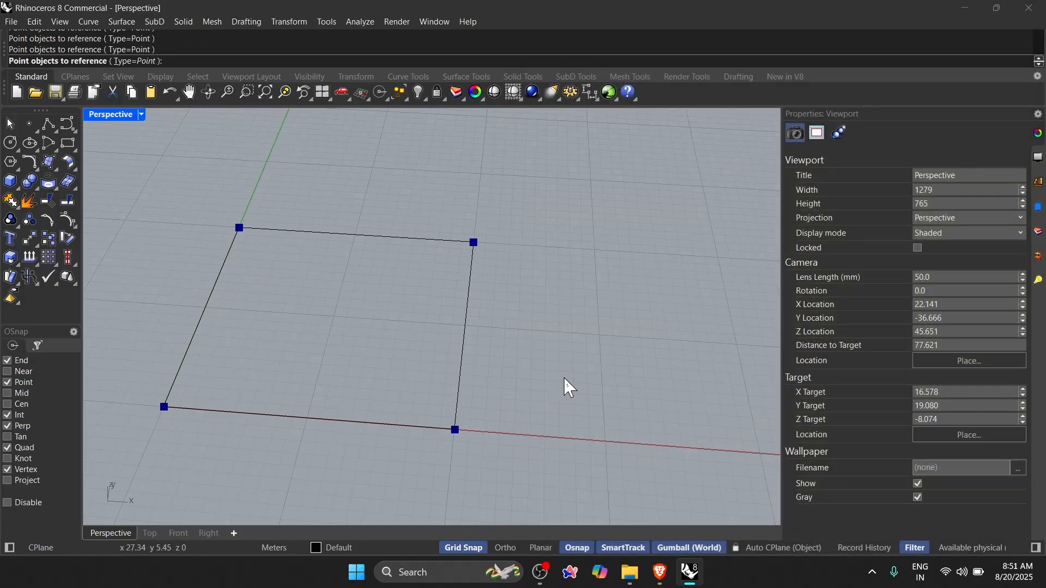
{"action": "key", "text": "Return"}
Shift the Curve and Point parameters aside, keeping them stacked in one column
{"action": "left_click_drag", "start_coordinate": [586, 221], "coordinate": [689, 286]}
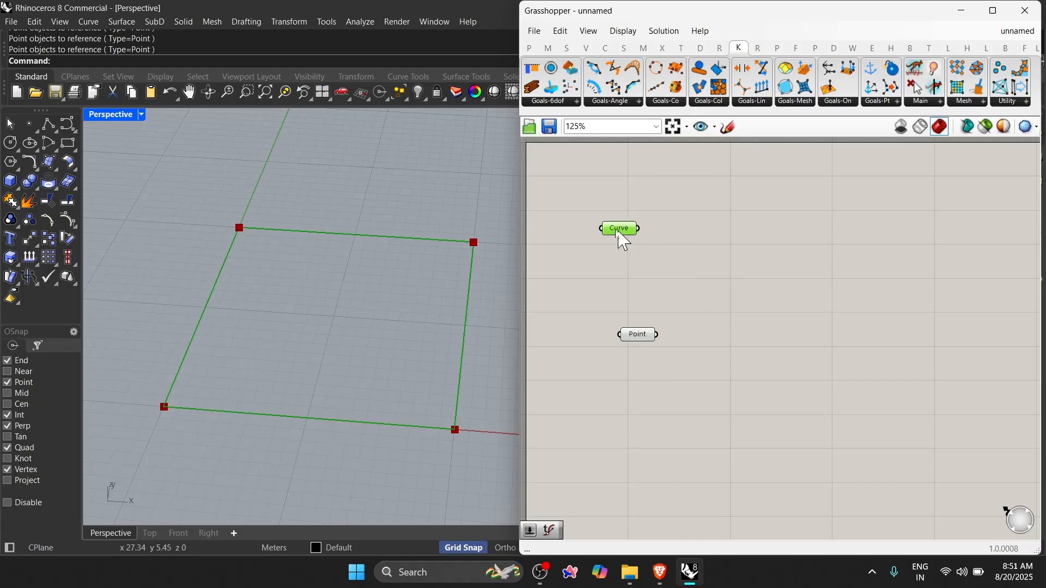
{"action": "left_click_drag", "start_coordinate": [621, 240], "coordinate": [618, 239]}
{"action": "left_click_drag", "start_coordinate": [642, 345], "coordinate": [618, 345]}
Add a Mesh Surface component and move it well away from the Curve parameter, leaving room between them
{"action": "left_click", "coordinate": [773, 249]}
{"action": "double_click", "coordinate": [773, 243]}
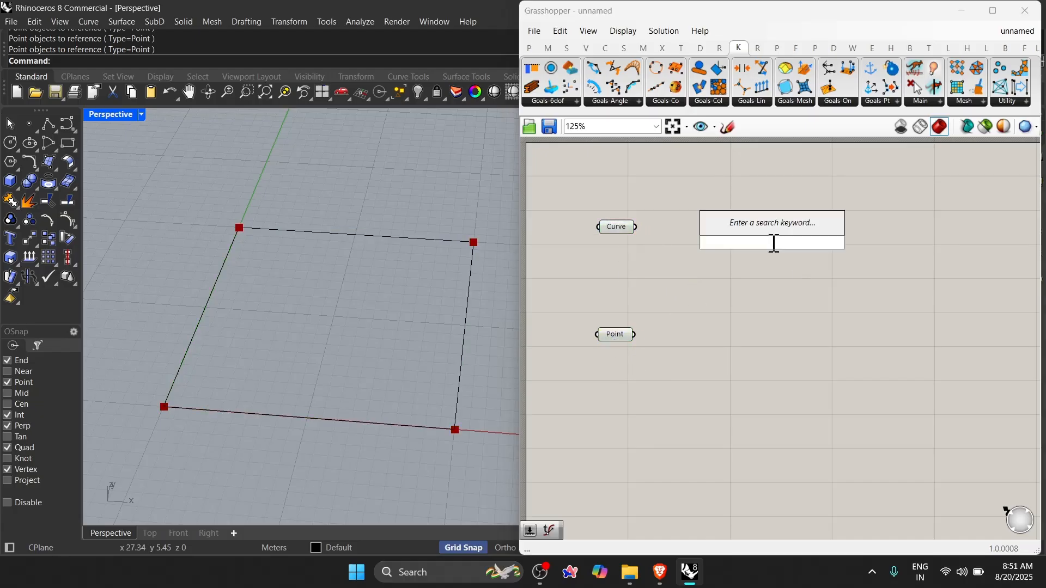
{"action": "type", "text": "mesh"}
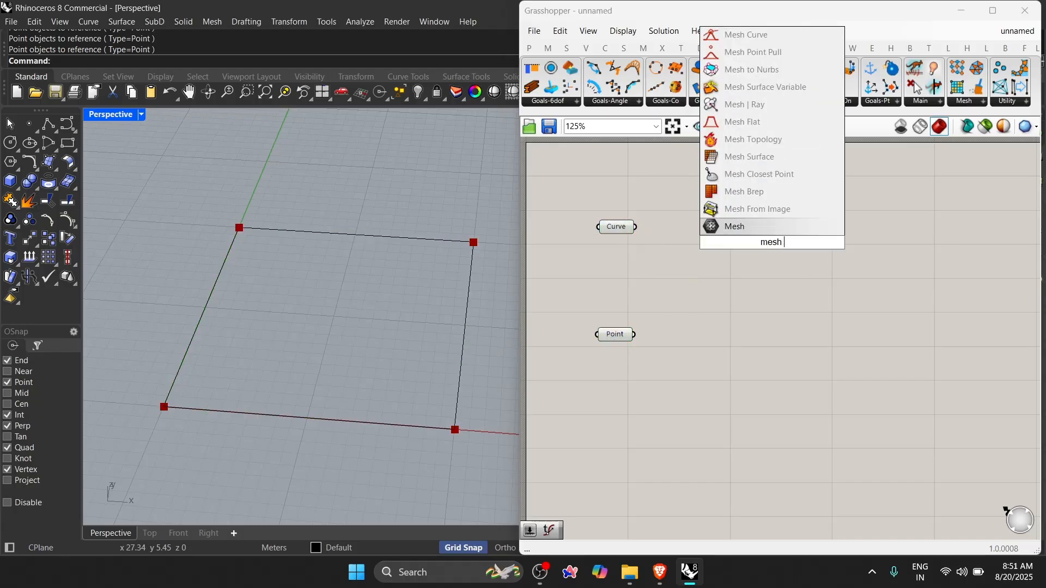
{"action": "left_click", "coordinate": [773, 158]}
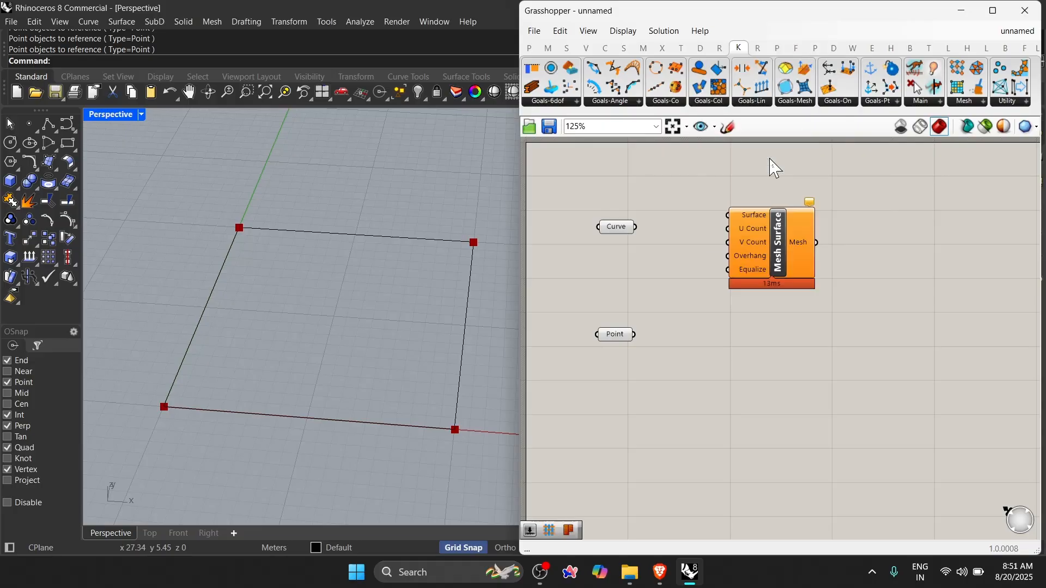
{"action": "scroll", "coordinate": [730, 256], "scroll_direction": "up", "scroll_amount": 3}
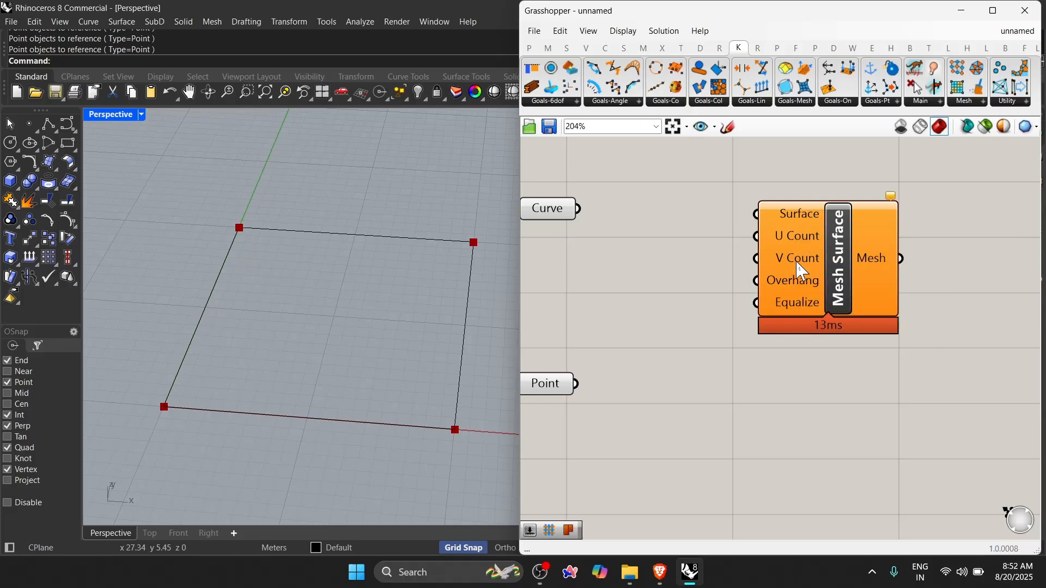
{"action": "left_click_drag", "start_coordinate": [800, 255], "coordinate": [916, 258]}
{"action": "left_click", "coordinate": [748, 254]}
{"action": "right_click_drag", "start_coordinate": [781, 250], "coordinate": [819, 257]}
{"action": "scroll", "coordinate": [819, 257], "scroll_direction": "down", "scroll_amount": 2}
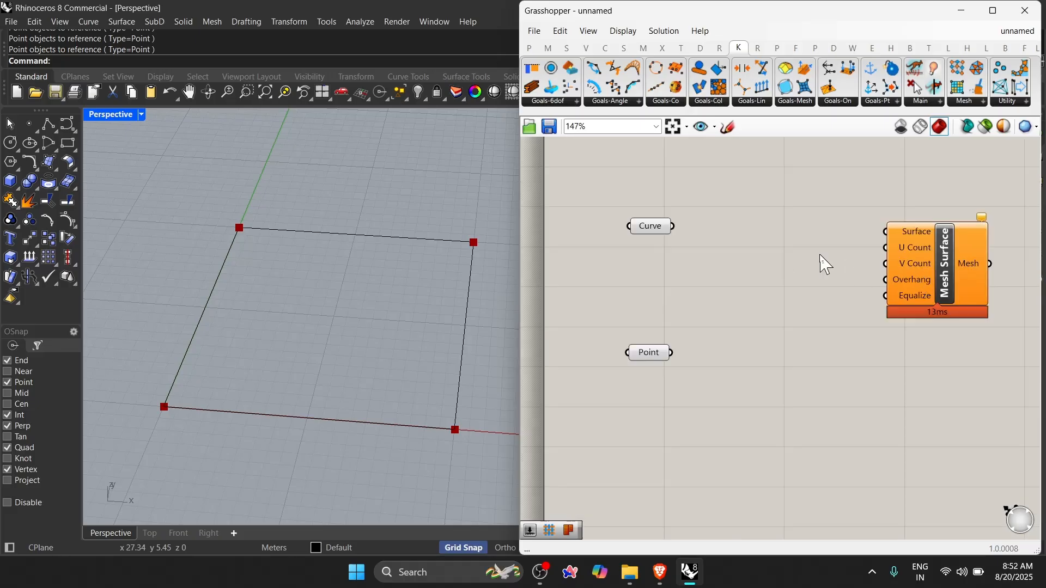
Add a Boundary Surfaces component between Curve and Mesh Surface and feed the Curve into its Edges input
{"action": "scroll", "coordinate": [820, 256], "scroll_direction": "up", "scroll_amount": 2}
{"action": "double_click", "coordinate": [745, 280]}
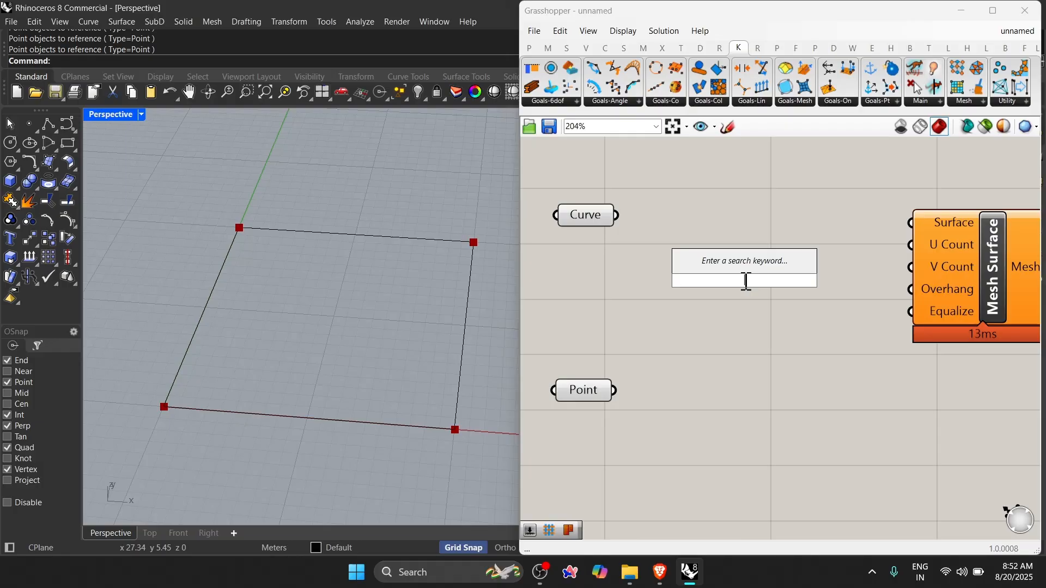
{"action": "type", "text": "boundry sur"}
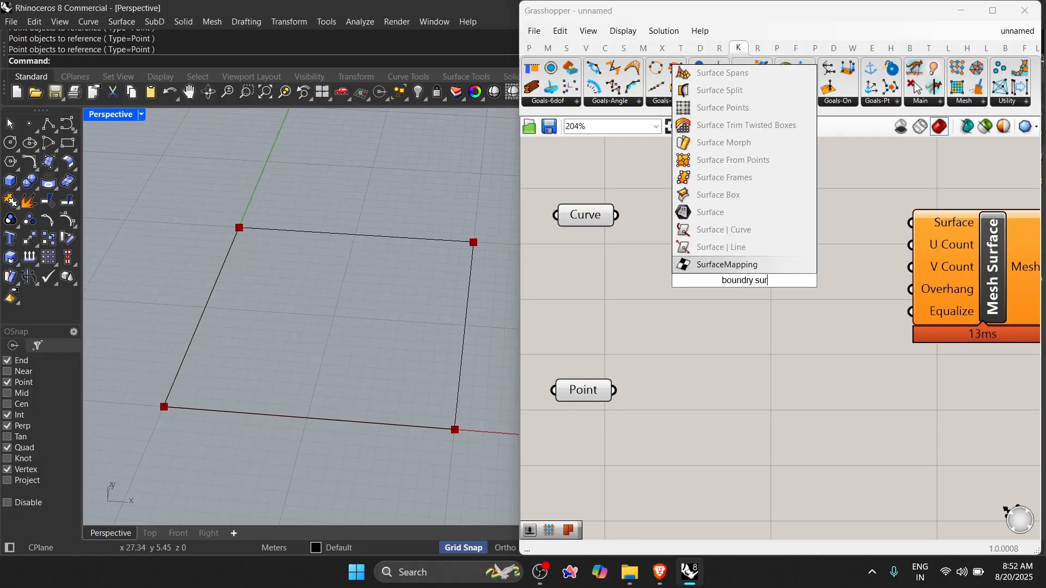
{"action": "type", "text": "face"}
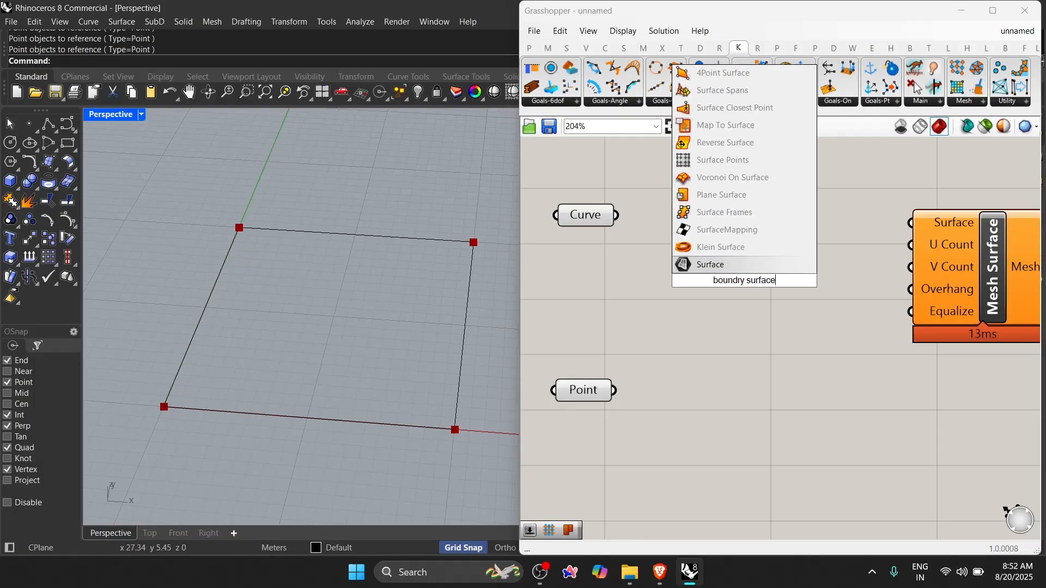
{"action": "left_click", "coordinate": [737, 279]}
{"action": "type", "text": "a"}
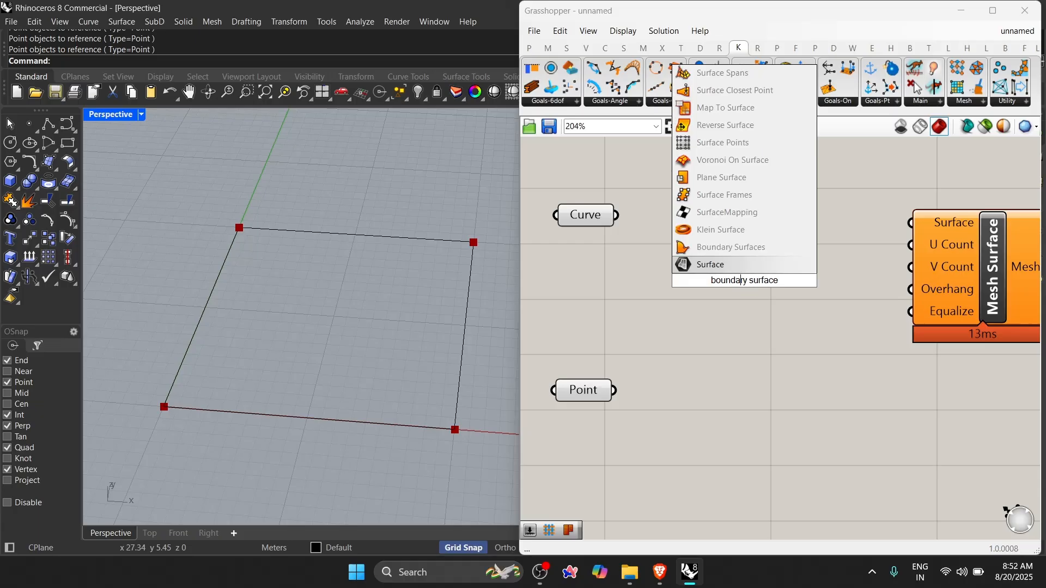
{"action": "left_click", "coordinate": [738, 256]}
{"action": "left_click_drag", "start_coordinate": [616, 215], "coordinate": [733, 234]}
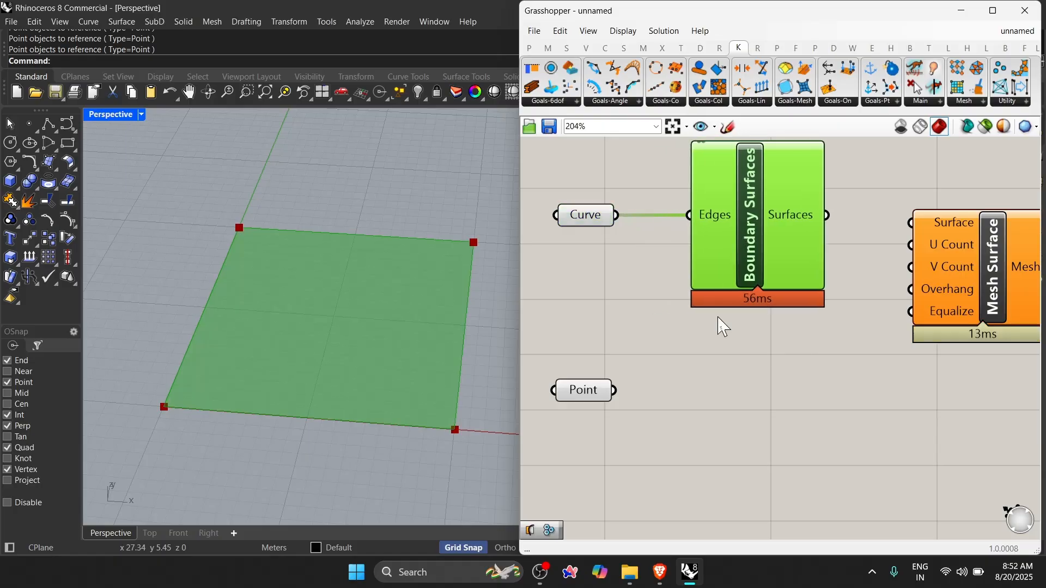
{"action": "left_click", "coordinate": [723, 326]}
Connect the Boundary Surfaces output to Mesh Surface's Surface input and space the Mesh Surface component farther away
{"action": "left_click_drag", "start_coordinate": [828, 215], "coordinate": [910, 223]}
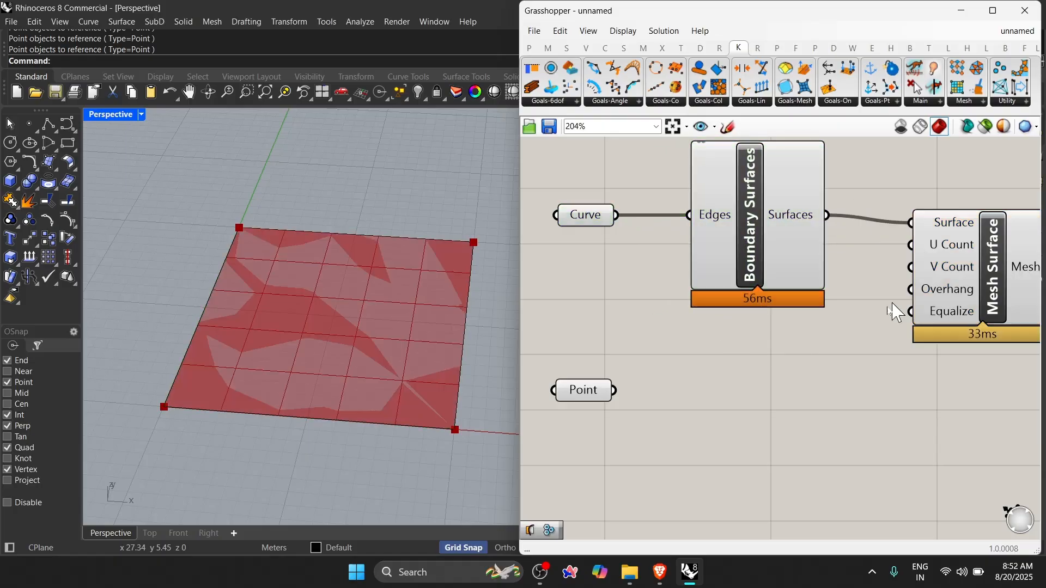
{"action": "left_click_drag", "start_coordinate": [1000, 281], "coordinate": [985, 273]}
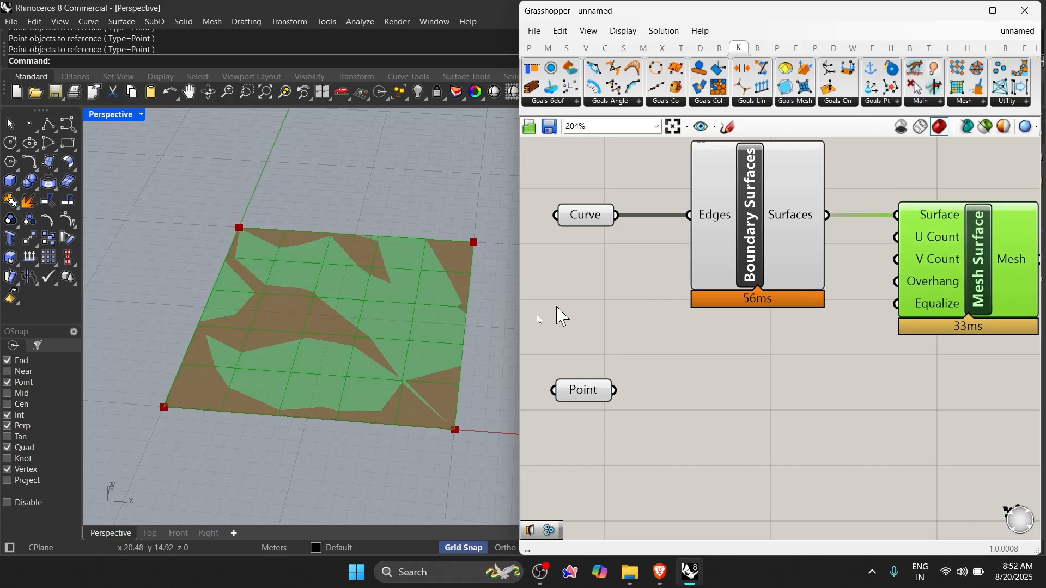
{"action": "scroll", "coordinate": [728, 276], "scroll_direction": "down", "scroll_amount": 3}
{"action": "left_click", "coordinate": [803, 297]}
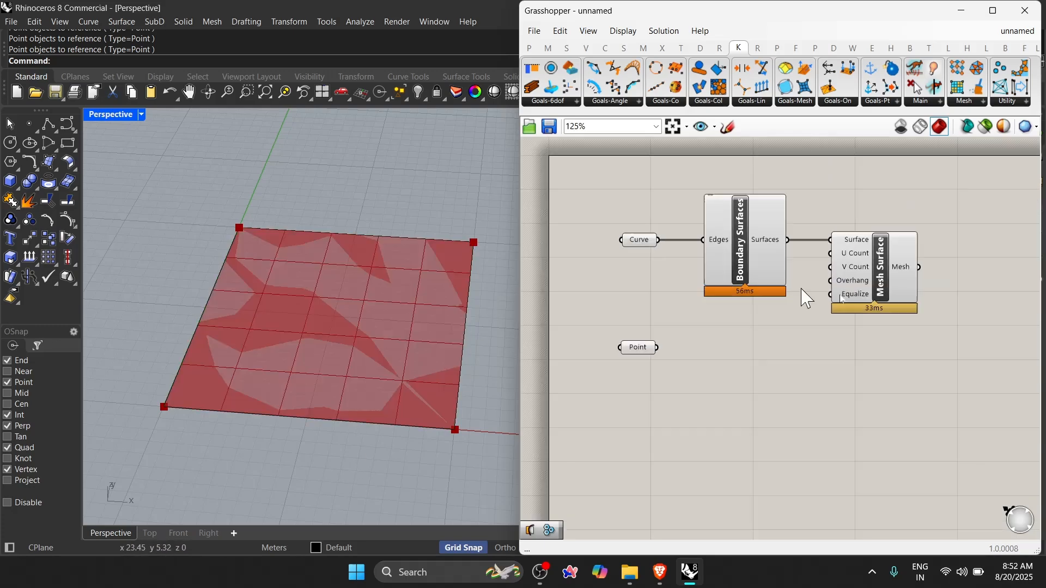
{"action": "scroll", "coordinate": [850, 294], "scroll_direction": "up", "scroll_amount": 2}
{"action": "left_click_drag", "start_coordinate": [825, 288], "coordinate": [997, 297]}
Add a number slider set to 15, wire it to Mesh Surface's U Count and V Count, and place it beneath Boundary Surfaces
{"action": "double_click", "coordinate": [684, 366]}
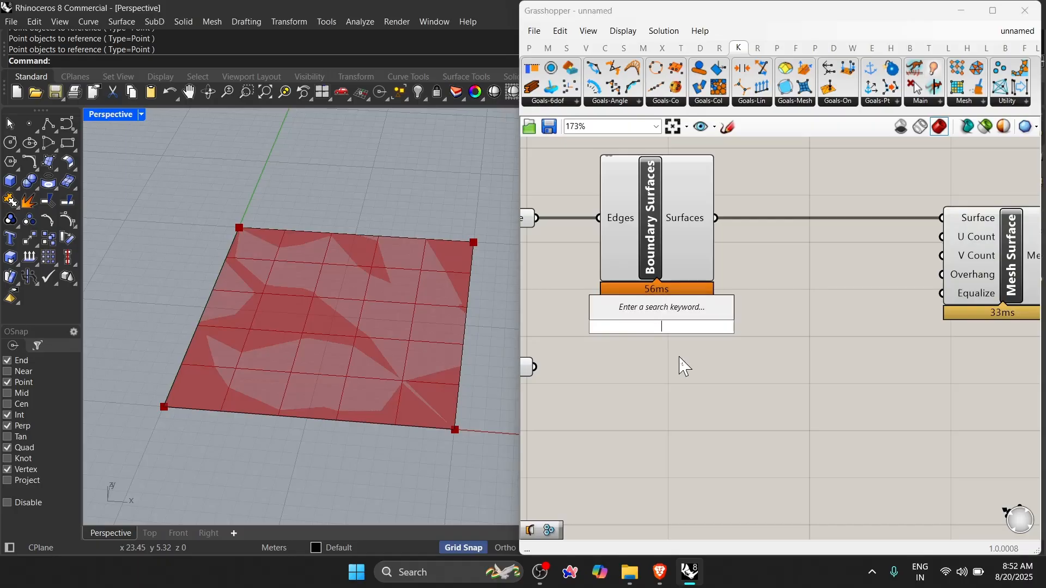
{"action": "type", "text": "15"}
{"action": "key", "text": "Return"}
{"action": "left_click_drag", "start_coordinate": [759, 327], "coordinate": [941, 255]}
{"action": "left_click_drag", "start_coordinate": [695, 328], "coordinate": [731, 320]}
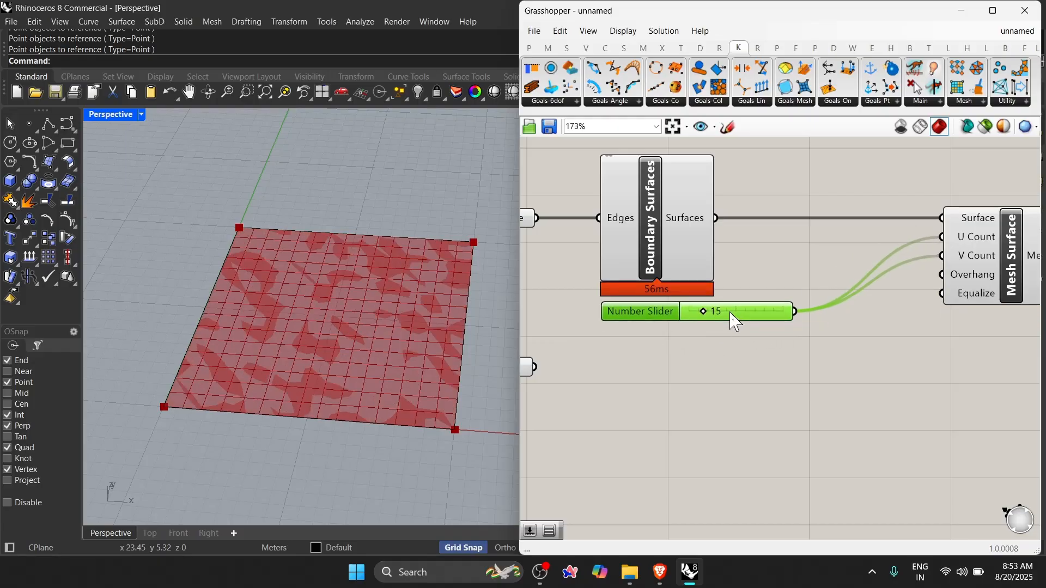
Move the Mesh Surface component slightly closer to the Boundary Surfaces component and the slider
{"action": "scroll", "coordinate": [876, 305], "scroll_direction": "down", "scroll_amount": 1}
{"action": "scroll", "coordinate": [934, 303], "scroll_direction": "down", "scroll_amount": 1}
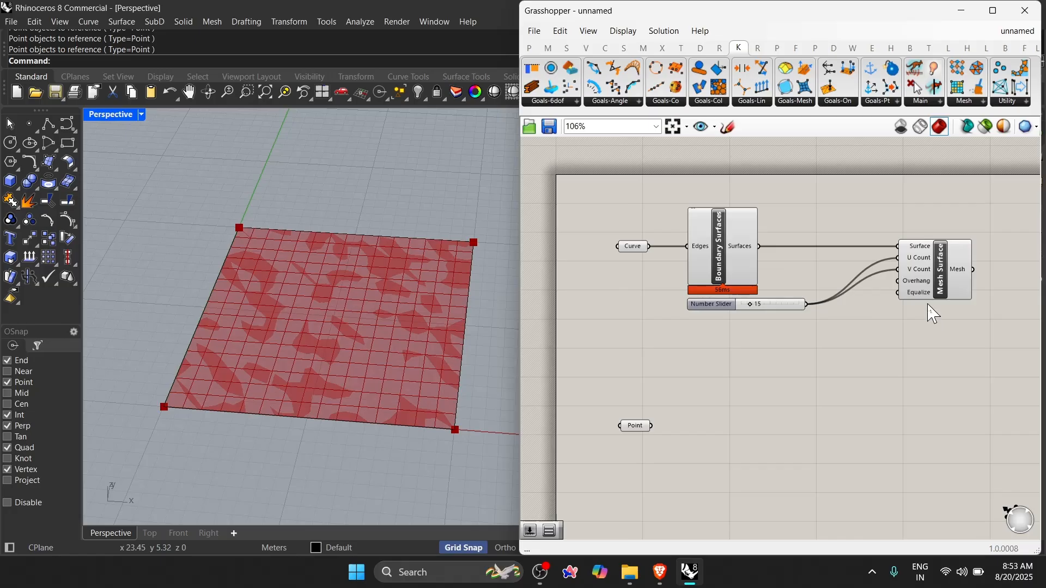
{"action": "left_click_drag", "start_coordinate": [757, 360], "coordinate": [545, 180]}
{"action": "left_click", "coordinate": [902, 324]}
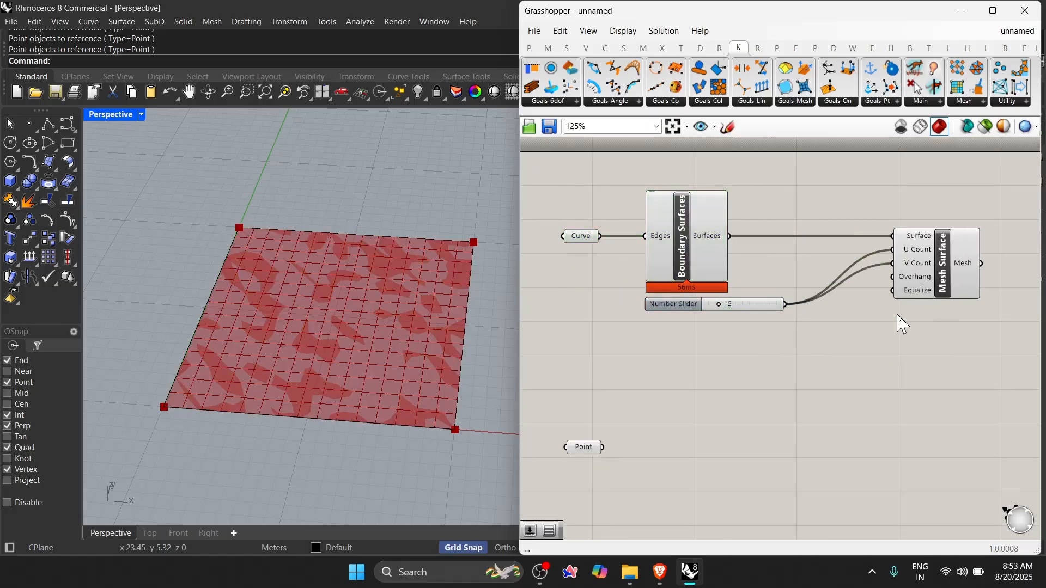
{"action": "left_click_drag", "start_coordinate": [943, 283], "coordinate": [915, 285]}
{"action": "left_click", "coordinate": [659, 346]}
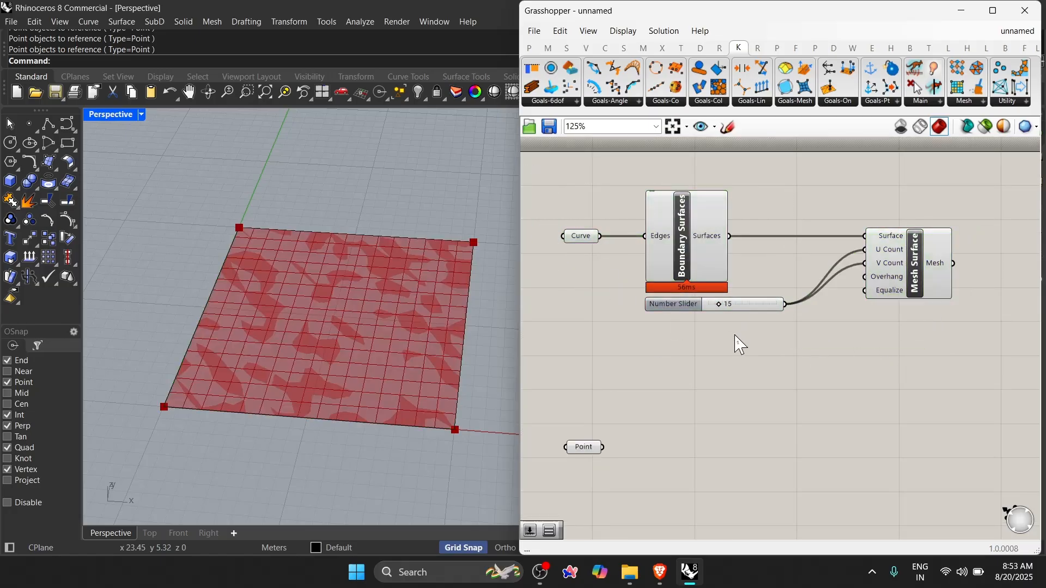
Turn off the preview of the Curve, Boundary Surfaces and number slider components so only the mesh displays
{"action": "left_click_drag", "start_coordinate": [741, 345], "coordinate": [570, 191]}
{"action": "middle_click", "coordinate": [579, 236]}
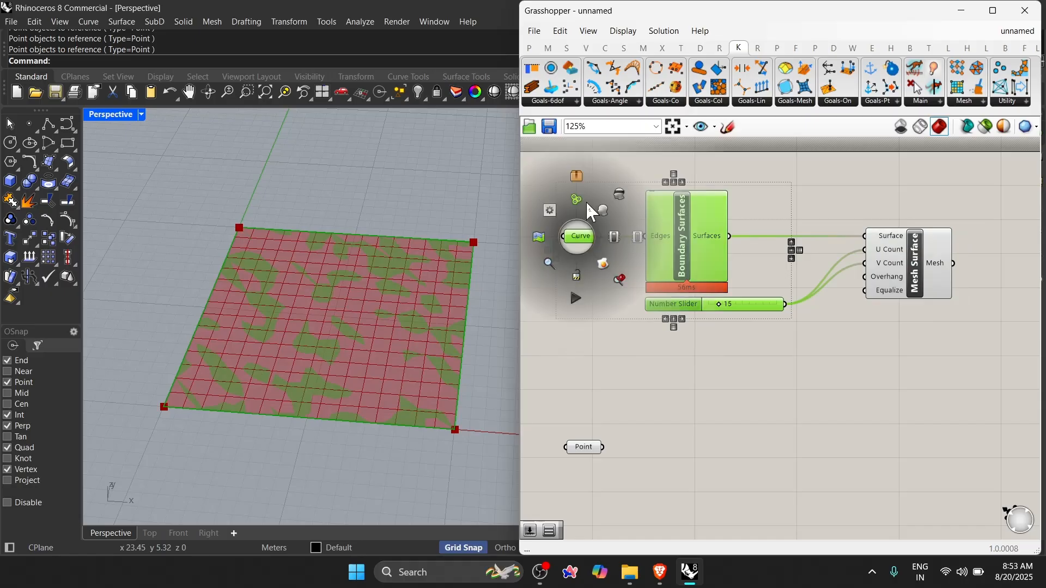
{"action": "left_click", "coordinate": [621, 206]}
{"action": "left_click", "coordinate": [813, 381]}
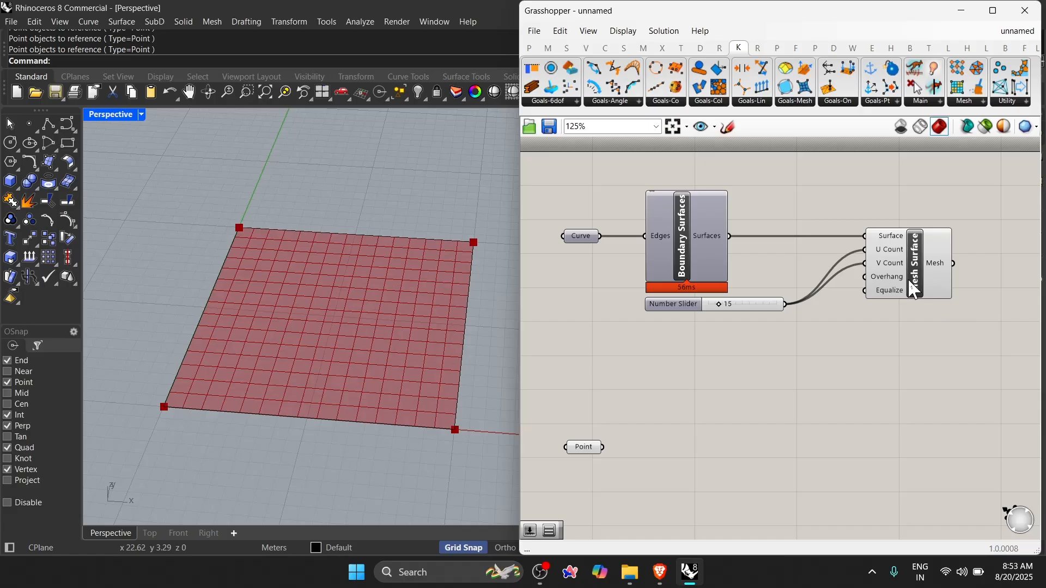
Move the Mesh Surface component slightly closer to Boundary Surfaces, keeping it at the same height
{"action": "left_click_drag", "start_coordinate": [908, 278], "coordinate": [879, 278]}
{"action": "left_click", "coordinate": [840, 375]}
{"action": "left_click", "coordinate": [905, 256]}
{"action": "left_click", "coordinate": [889, 375]}
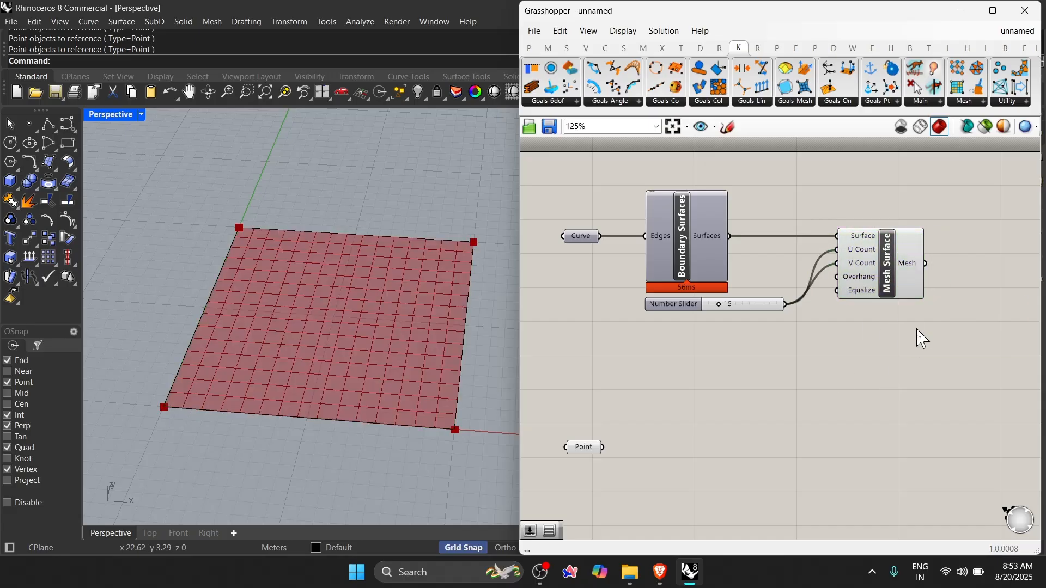
Group the Curve, Boundary Surfaces, number slider and Mesh Surface components together
{"action": "left_click_drag", "start_coordinate": [984, 344], "coordinate": [551, 182]}
{"action": "left_click", "coordinate": [953, 351]}
{"action": "left_click_drag", "start_coordinate": [961, 357], "coordinate": [575, 226]}
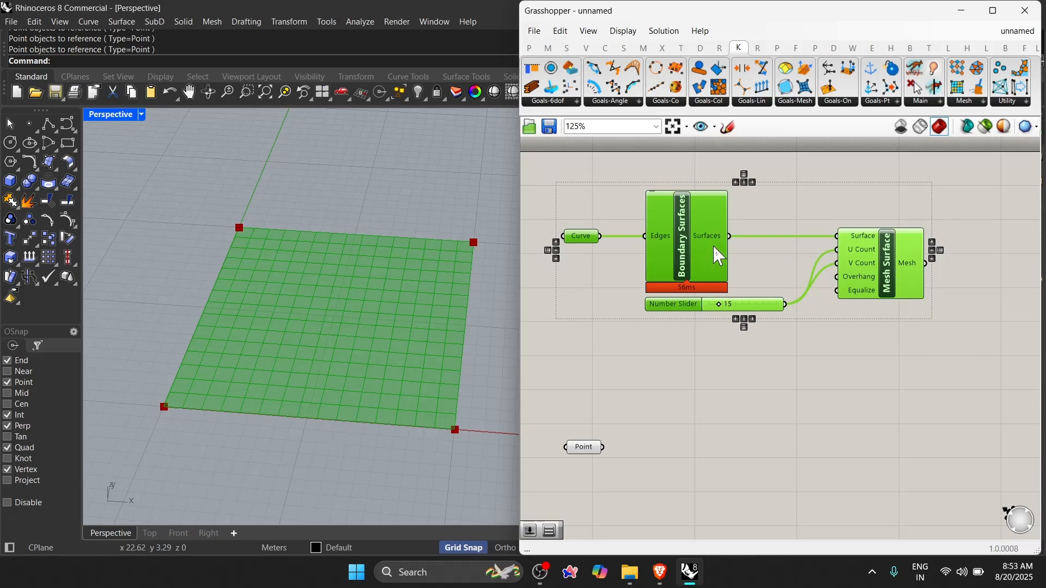
{"action": "middle_click", "coordinate": [743, 260]}
{"action": "left_click", "coordinate": [734, 210]}
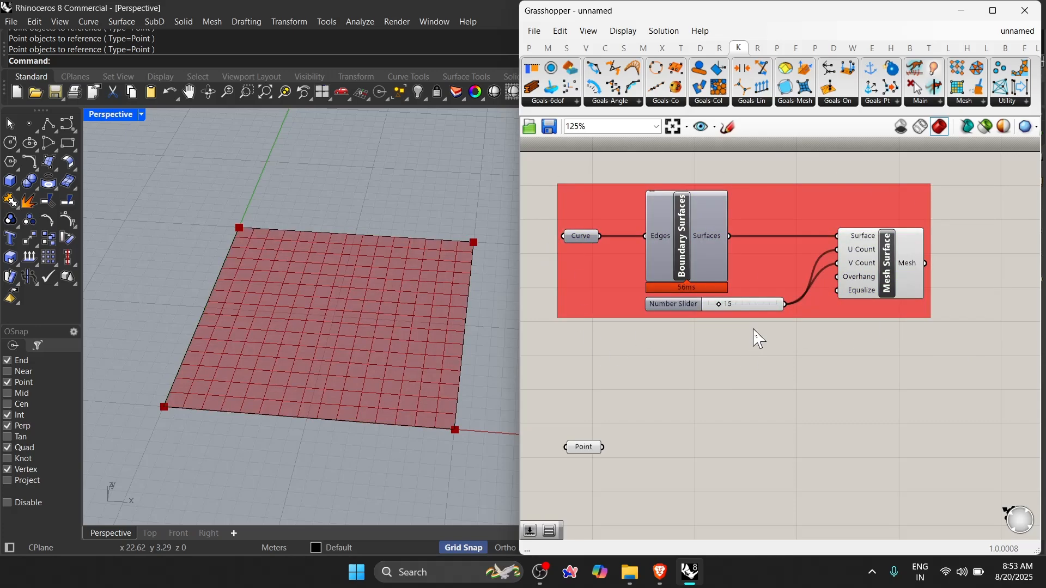
Add a NakedVertices component beyond the group and feed the Mesh Surface output into its Mesh input
{"action": "scroll", "coordinate": [616, 341], "scroll_direction": "down", "scroll_amount": 2}
{"action": "right_click_drag", "start_coordinate": [992, 313], "coordinate": [941, 316]}
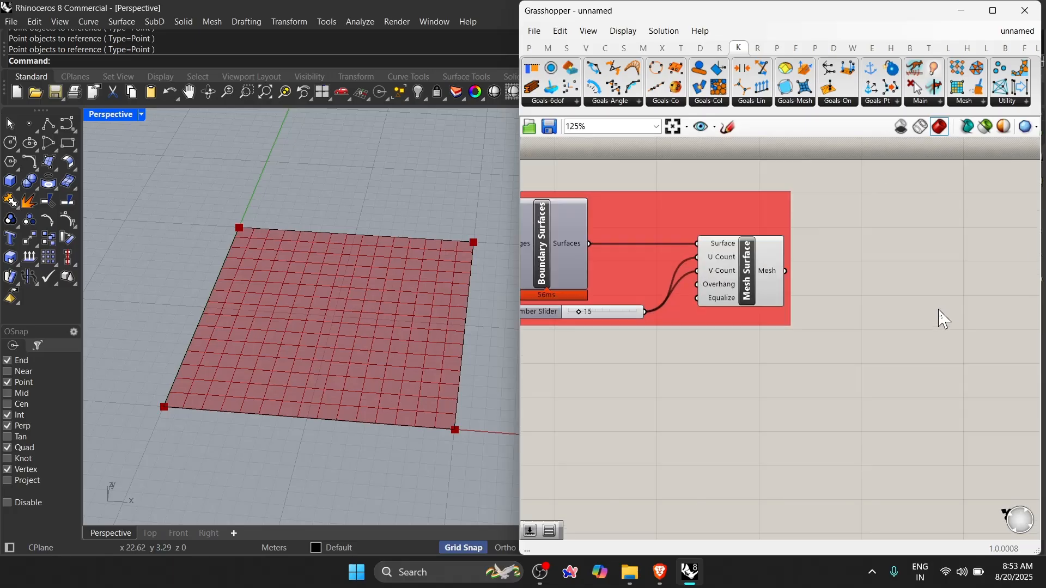
{"action": "double_click", "coordinate": [853, 325]}
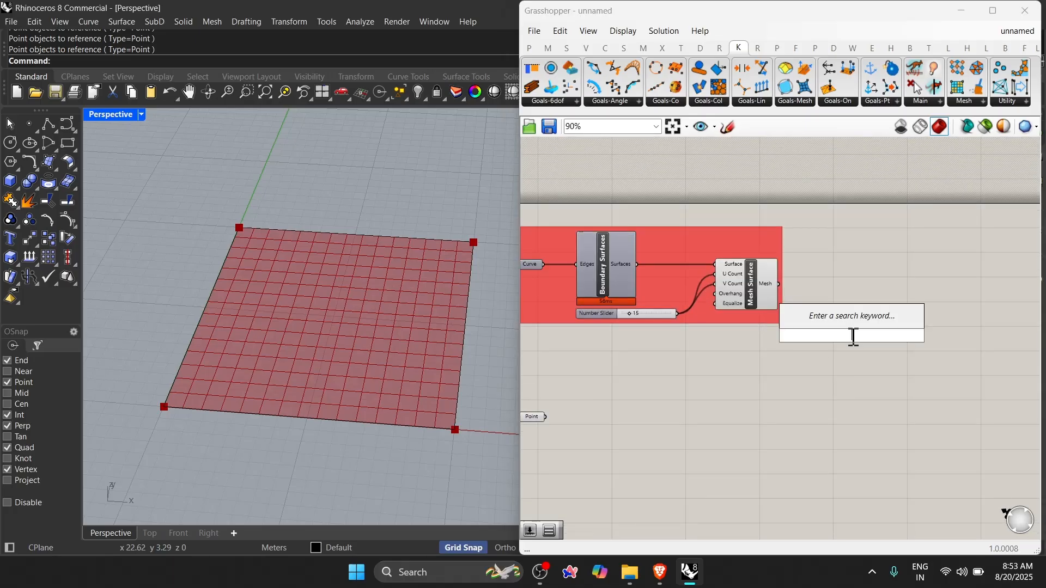
{"action": "type", "text": "nakedverti"}
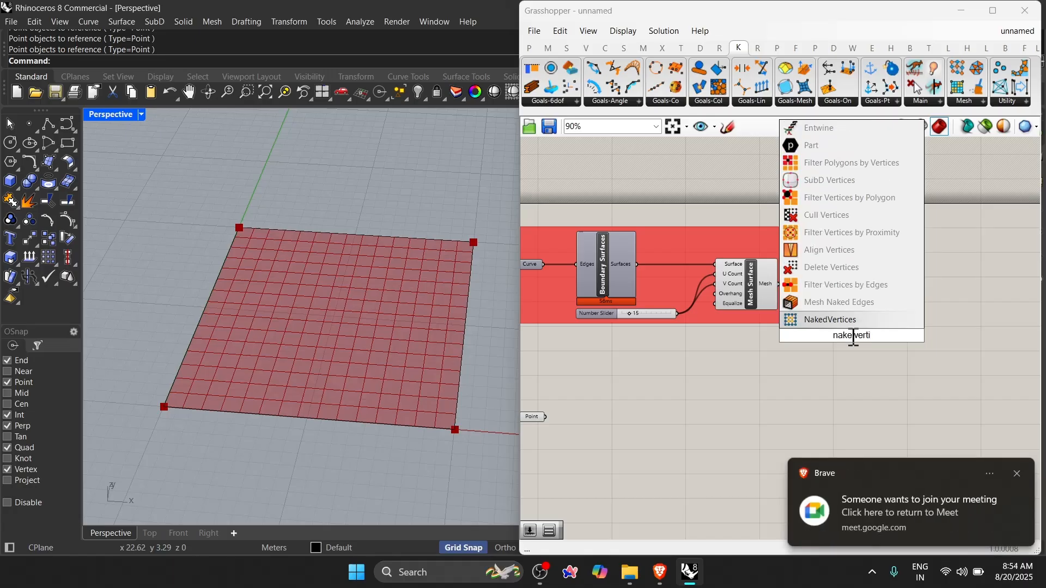
{"action": "left_click", "coordinate": [827, 322]}
{"action": "scroll", "coordinate": [817, 327], "scroll_direction": "up", "scroll_amount": 5}
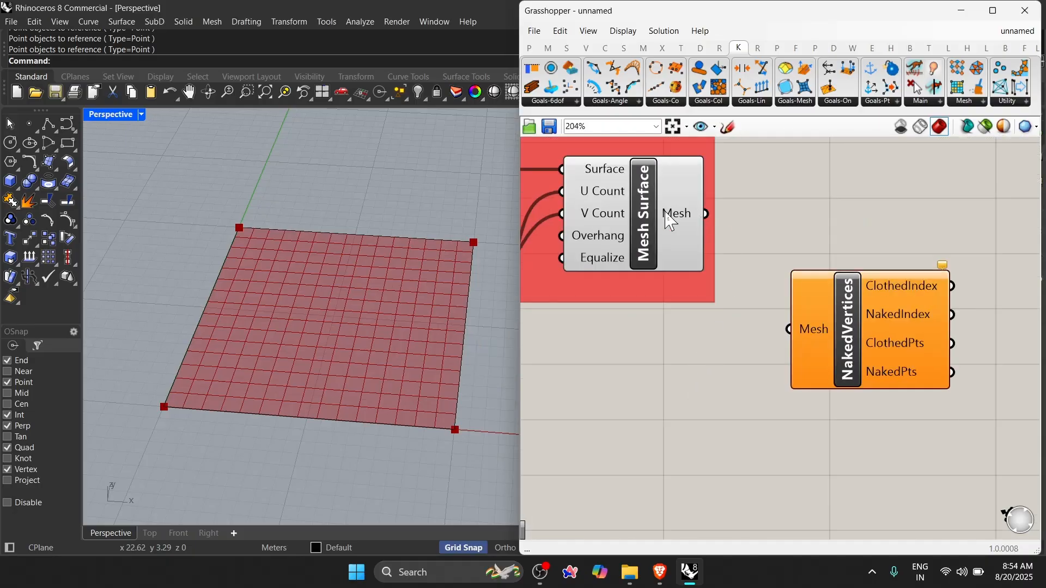
{"action": "left_click_drag", "start_coordinate": [705, 214], "coordinate": [789, 329]}
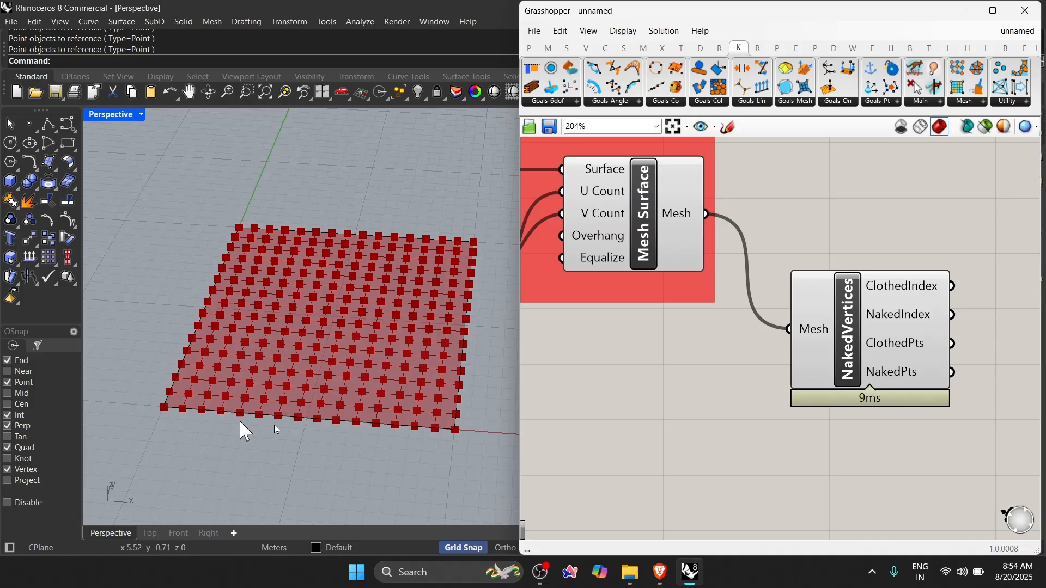
Reposition the NakedVertices component just outside the group, slightly below the level of Mesh Surface
{"action": "left_click_drag", "start_coordinate": [805, 404], "coordinate": [828, 476]}
{"action": "scroll", "coordinate": [876, 307], "scroll_direction": "down", "scroll_amount": 4}
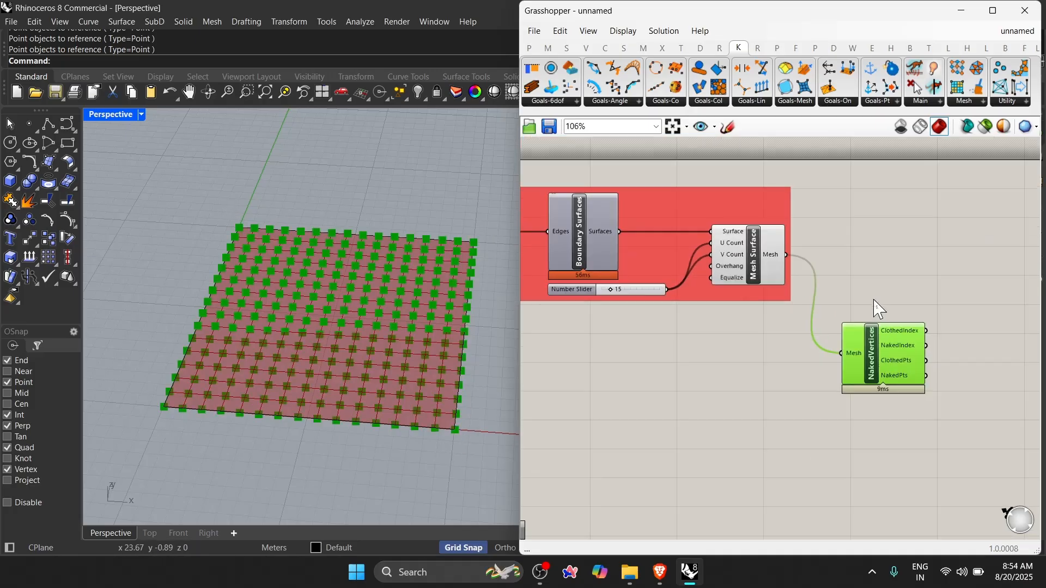
{"action": "left_click_drag", "start_coordinate": [893, 362], "coordinate": [891, 337]}
{"action": "left_click", "coordinate": [810, 392]}
Add a Mesh Closest Point component and place it directly beneath NakedVertices
{"action": "double_click", "coordinate": [848, 385]}
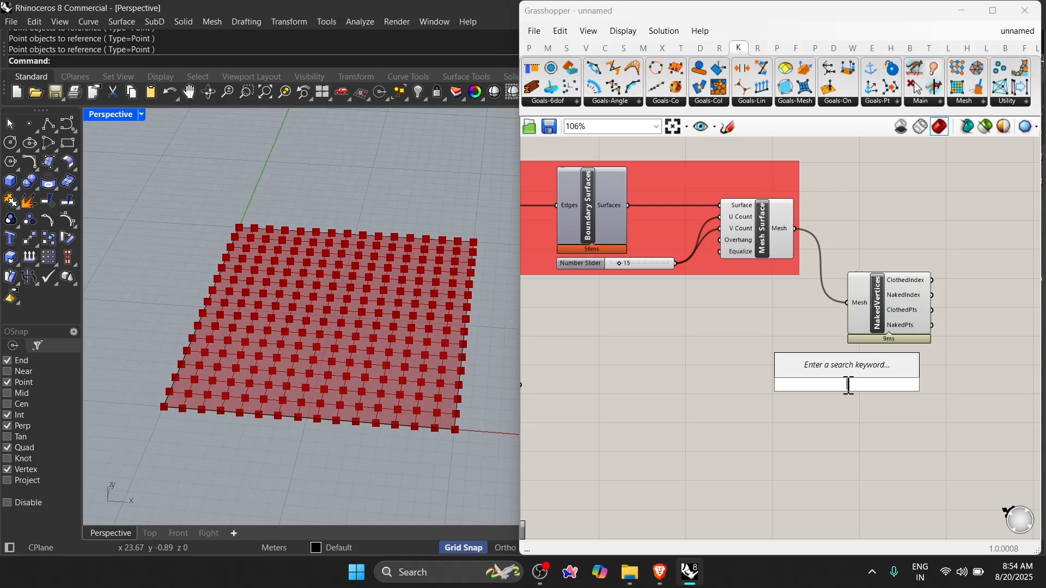
{"action": "type", "text": "mesh"}
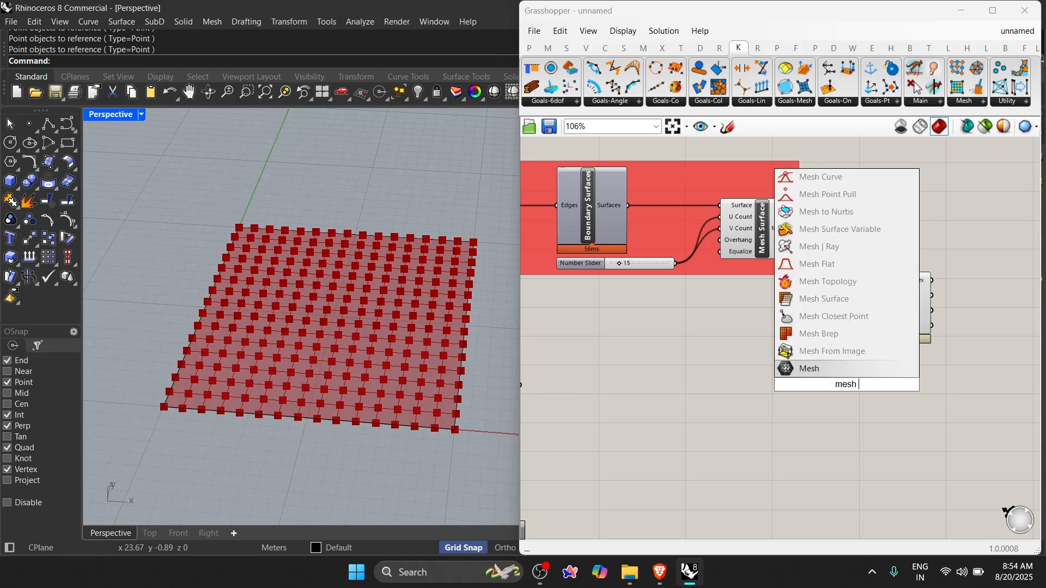
{"action": "left_click", "coordinate": [823, 317]}
{"action": "left_click_drag", "start_coordinate": [830, 401], "coordinate": [909, 414]}
{"action": "left_click", "coordinate": [808, 359]}
{"action": "scroll", "coordinate": [812, 357], "scroll_direction": "up", "scroll_amount": 1}
{"action": "scroll", "coordinate": [965, 364], "scroll_direction": "down", "scroll_amount": 2}
{"action": "scroll", "coordinate": [893, 376], "scroll_direction": "up", "scroll_amount": 1}
{"action": "left_click", "coordinate": [741, 366]}
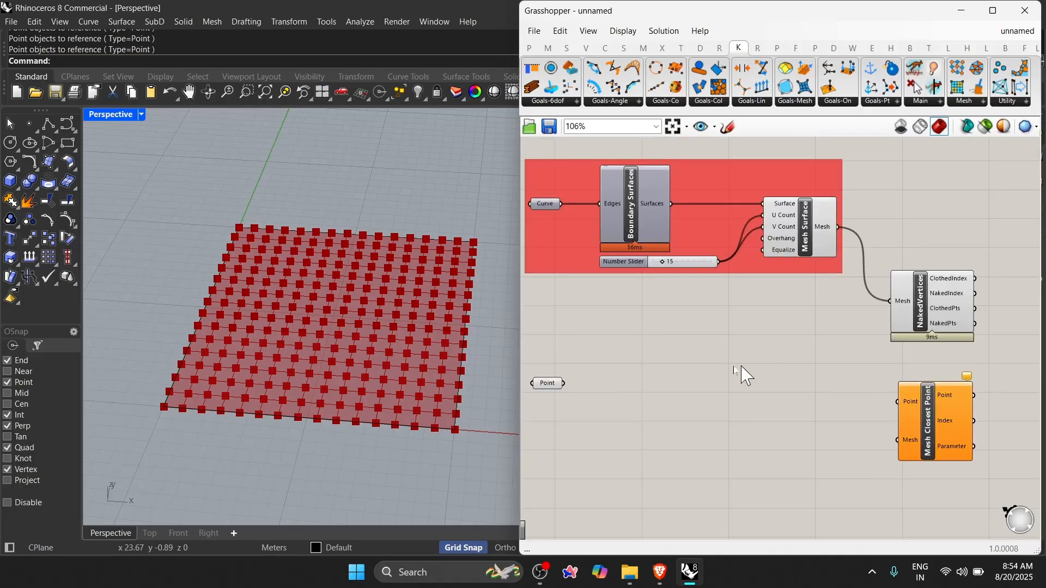
Wire the Point parameter and the Mesh Surface output into Mesh Closest Point, moving it level with the Point parameter
{"action": "left_click_drag", "start_coordinate": [563, 383], "coordinate": [902, 404]}
{"action": "left_click_drag", "start_coordinate": [922, 429], "coordinate": [919, 412]}
{"action": "left_click", "coordinate": [843, 382]}
{"action": "left_click", "coordinate": [825, 229]}
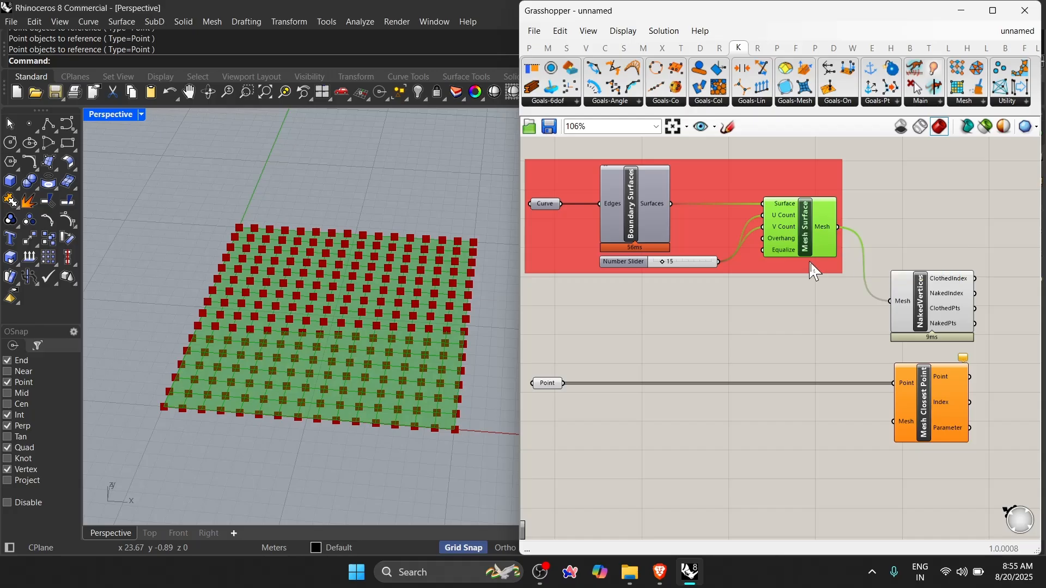
{"action": "left_click_drag", "start_coordinate": [839, 227], "coordinate": [896, 422]}
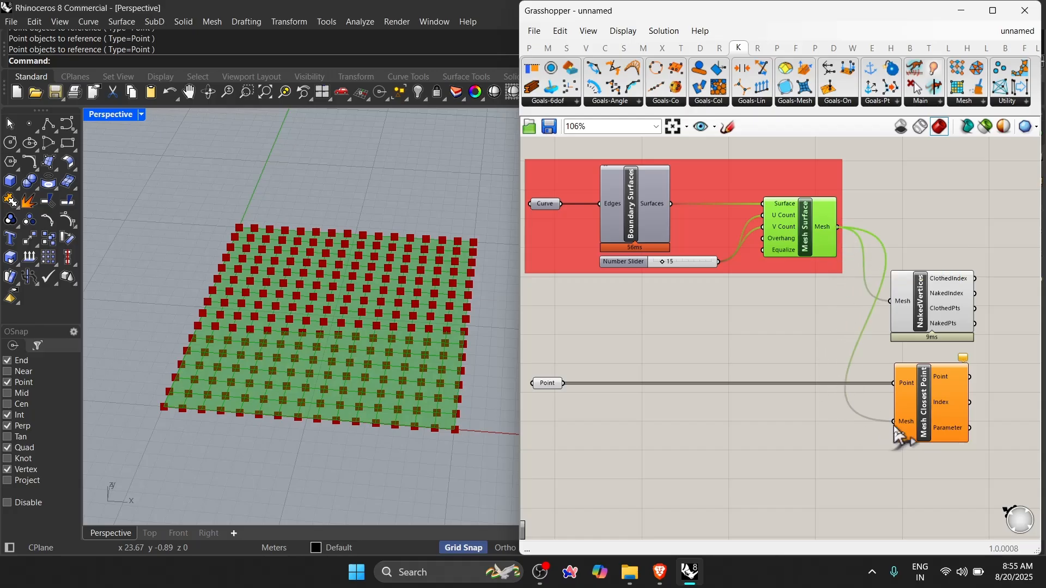
Test Mesh Closest Point by shifting a corner point of the square along its edge, and undo the move
{"action": "left_click", "coordinate": [954, 396]}
{"action": "scroll", "coordinate": [453, 419], "scroll_direction": "up", "scroll_amount": 5}
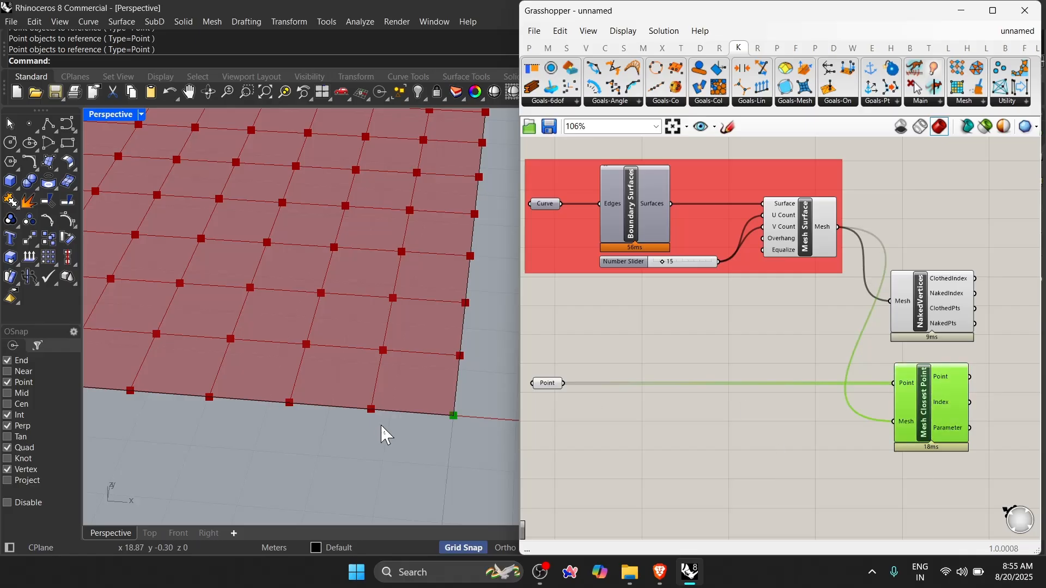
{"action": "left_click", "coordinate": [453, 417]}
{"action": "left_click_drag", "start_coordinate": [502, 420], "coordinate": [462, 418]}
{"action": "left_click", "coordinate": [418, 435]}
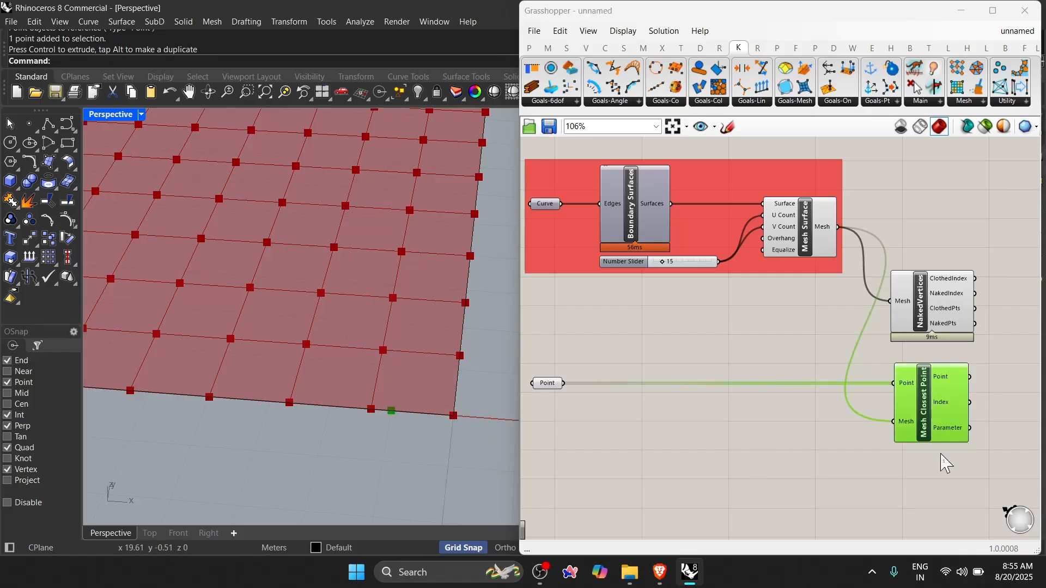
{"action": "left_click_drag", "start_coordinate": [939, 455], "coordinate": [842, 421]}
{"action": "left_click", "coordinate": [461, 458]}
{"action": "key", "text": "ctrl+z"}
Move the NakedVertices component up so it sits level with Mesh Surface
{"action": "left_click", "coordinate": [748, 468]}
{"action": "scroll", "coordinate": [802, 442], "scroll_direction": "down", "scroll_amount": 1}
{"action": "right_click_drag", "start_coordinate": [802, 443], "coordinate": [679, 443]}
{"action": "scroll", "coordinate": [679, 443], "scroll_direction": "up", "scroll_amount": 2}
{"action": "right_click_drag", "start_coordinate": [790, 422], "coordinate": [953, 394]}
{"action": "scroll", "coordinate": [784, 453], "scroll_direction": "down", "scroll_amount": 3}
{"action": "scroll", "coordinate": [861, 344], "scroll_direction": "up", "scroll_amount": 2}
{"action": "left_click_drag", "start_coordinate": [907, 327], "coordinate": [913, 253]}
{"action": "left_click", "coordinate": [728, 351]}
Maximize the Grasshopper window and place a Kangaroo2 Solver component in the empty canvas beyond NakedVertices
{"action": "scroll", "coordinate": [726, 350], "scroll_direction": "down", "scroll_amount": 3}
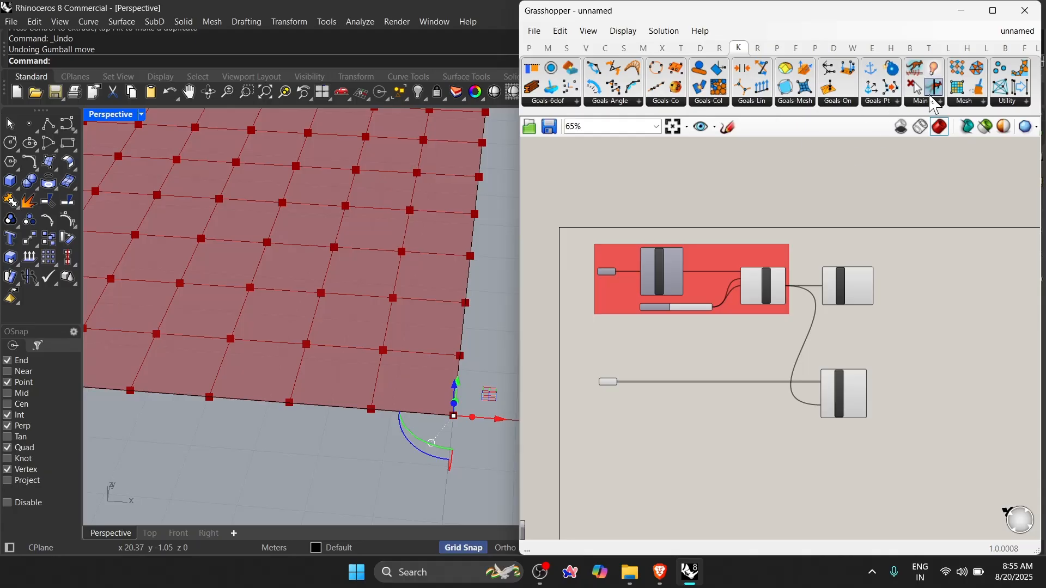
{"action": "left_click", "coordinate": [926, 103]}
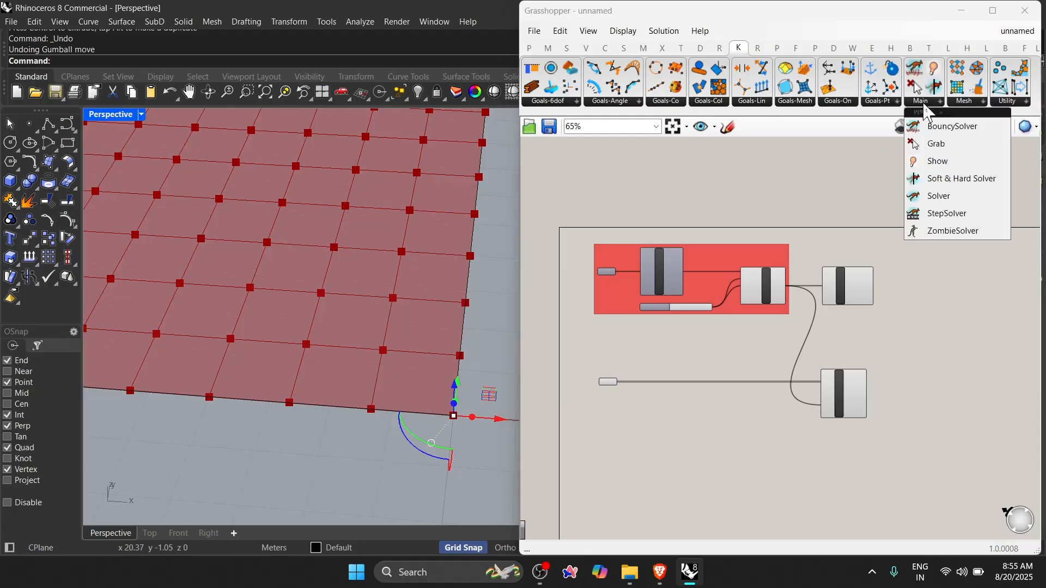
{"action": "left_click", "coordinate": [993, 10]}
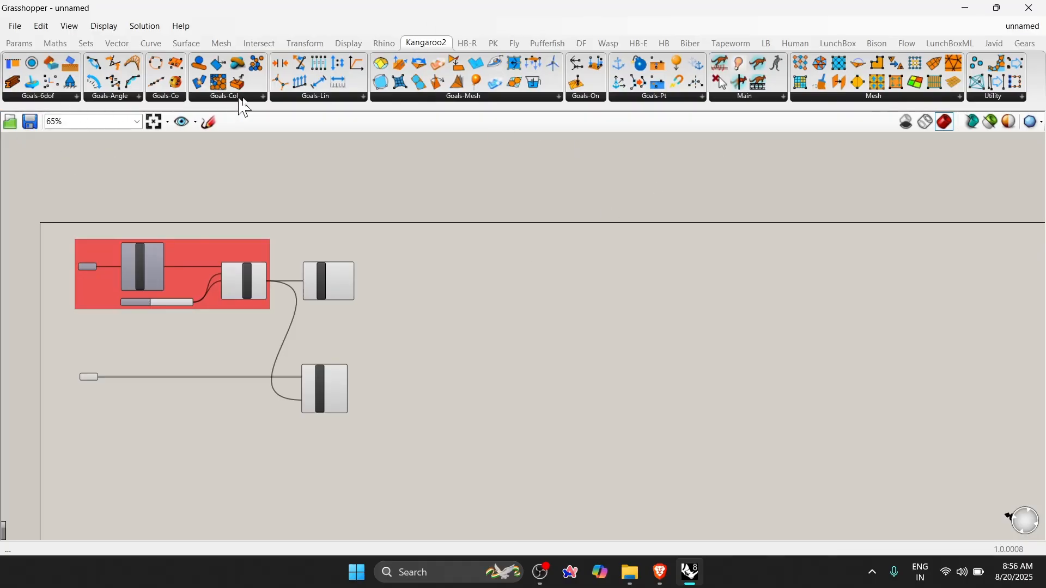
{"action": "left_click", "coordinate": [753, 98]}
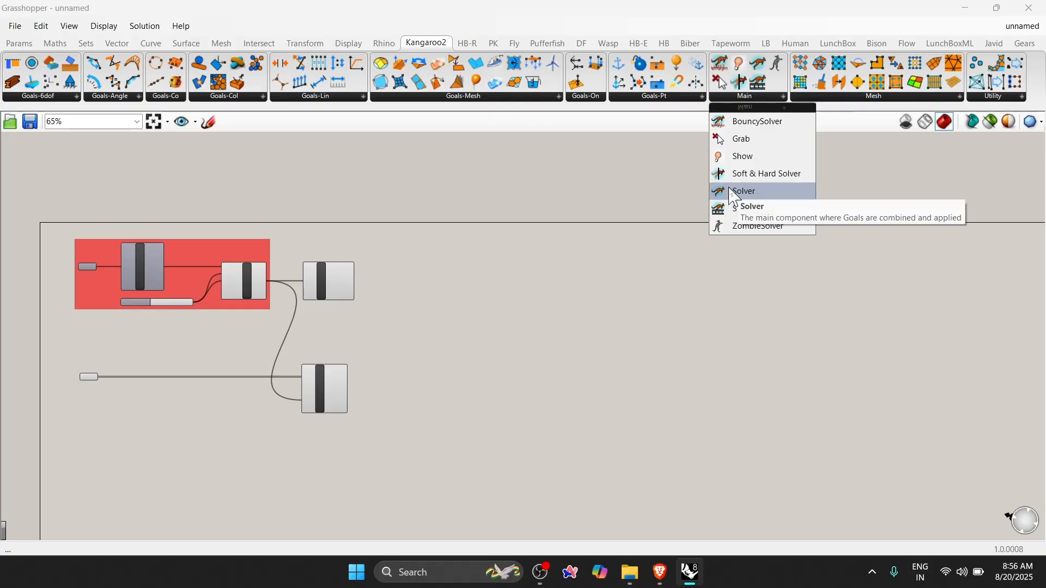
{"action": "left_click", "coordinate": [773, 195]}
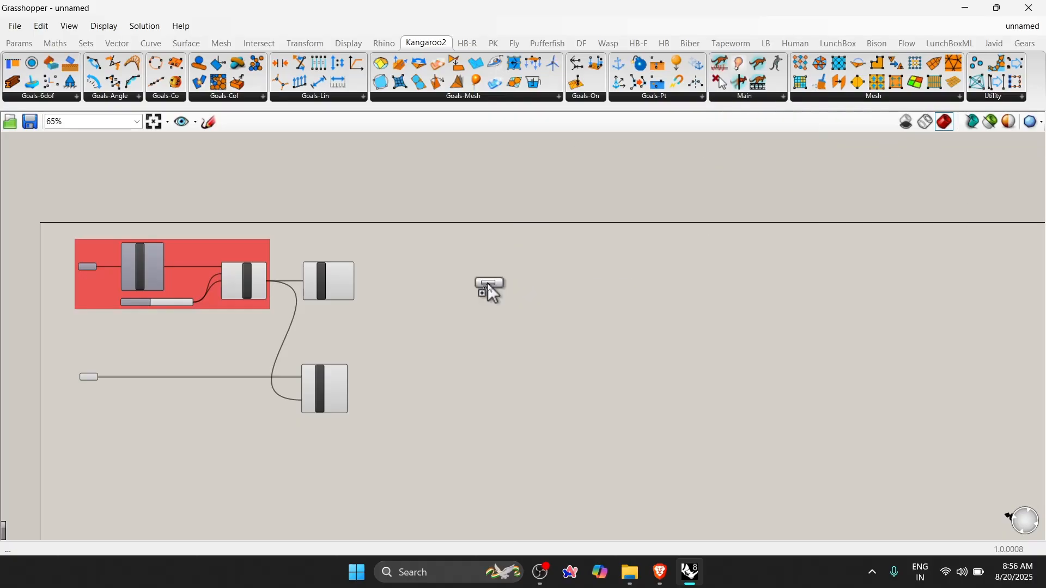
{"action": "left_click", "coordinate": [557, 289]}
Move the Solver component farther away from NakedVertices to leave room for the goal components
{"action": "scroll", "coordinate": [489, 308], "scroll_direction": "up", "scroll_amount": 2}
{"action": "scroll", "coordinate": [498, 299], "scroll_direction": "up", "scroll_amount": 4}
{"action": "right_click_drag", "start_coordinate": [502, 296], "coordinate": [665, 324]}
{"action": "scroll", "coordinate": [667, 325], "scroll_direction": "down", "scroll_amount": 2}
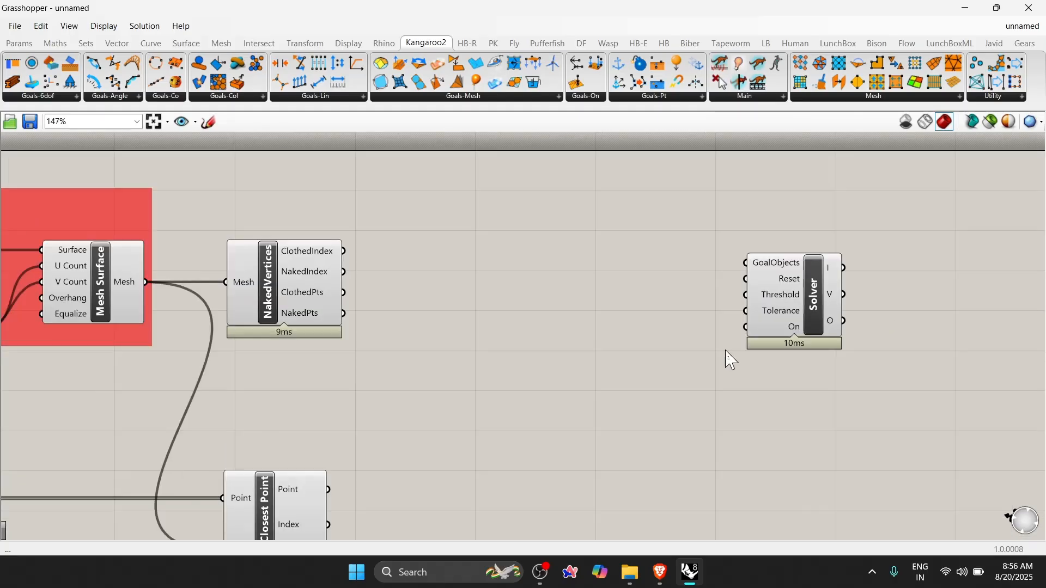
{"action": "scroll", "coordinate": [713, 352], "scroll_direction": "up", "scroll_amount": 1}
{"action": "left_click_drag", "start_coordinate": [840, 295], "coordinate": [962, 306]}
{"action": "left_click", "coordinate": [763, 285]}
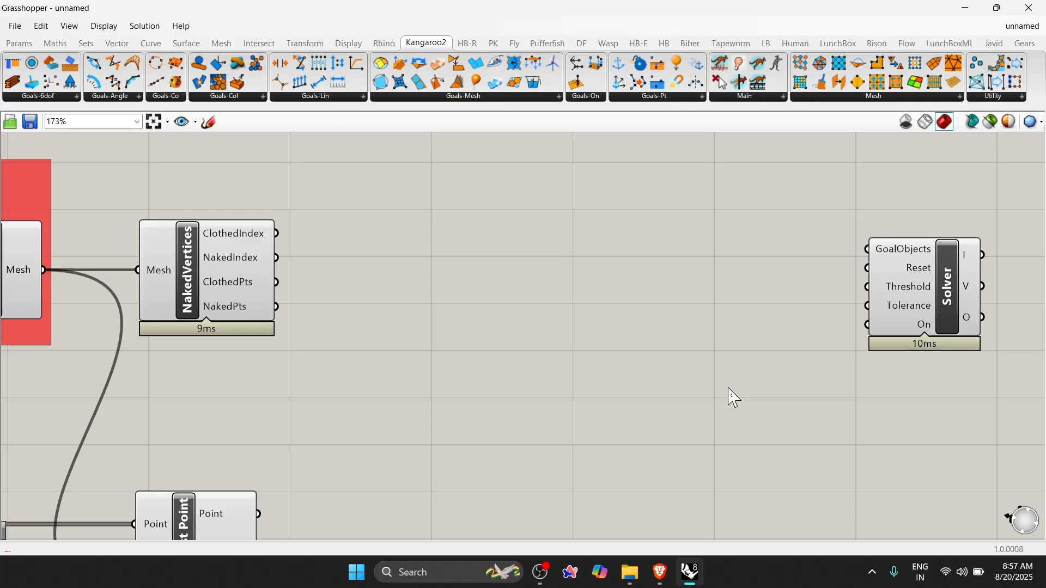
Add a Button, connect it to the Solver's Reset input, and arrange the Solver slightly lower with the Button close beside it
{"action": "mouse_move", "coordinate": [923, 331]}
{"action": "double_click", "coordinate": [741, 321]}
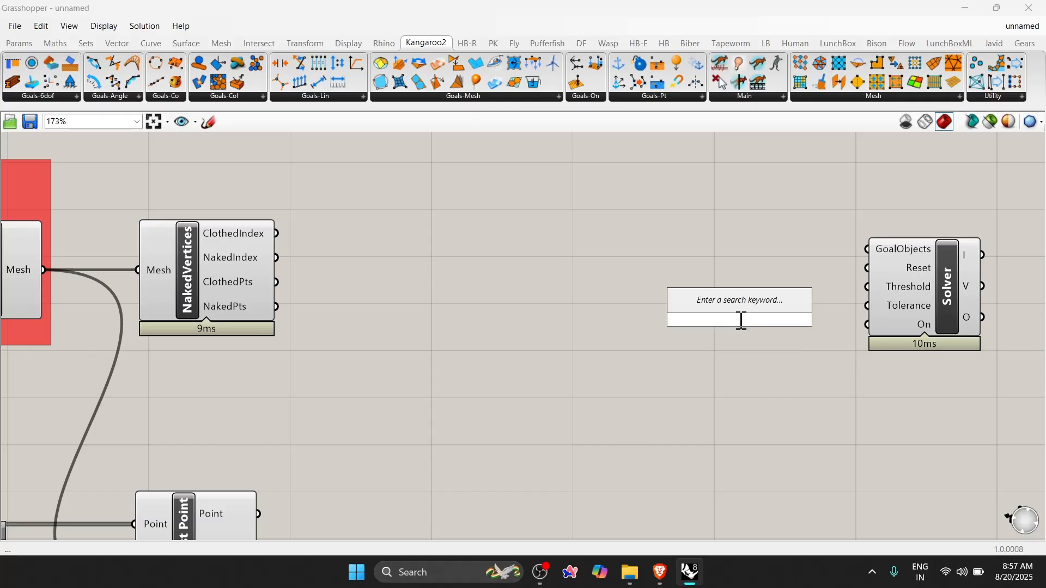
{"action": "type", "text": "button"}
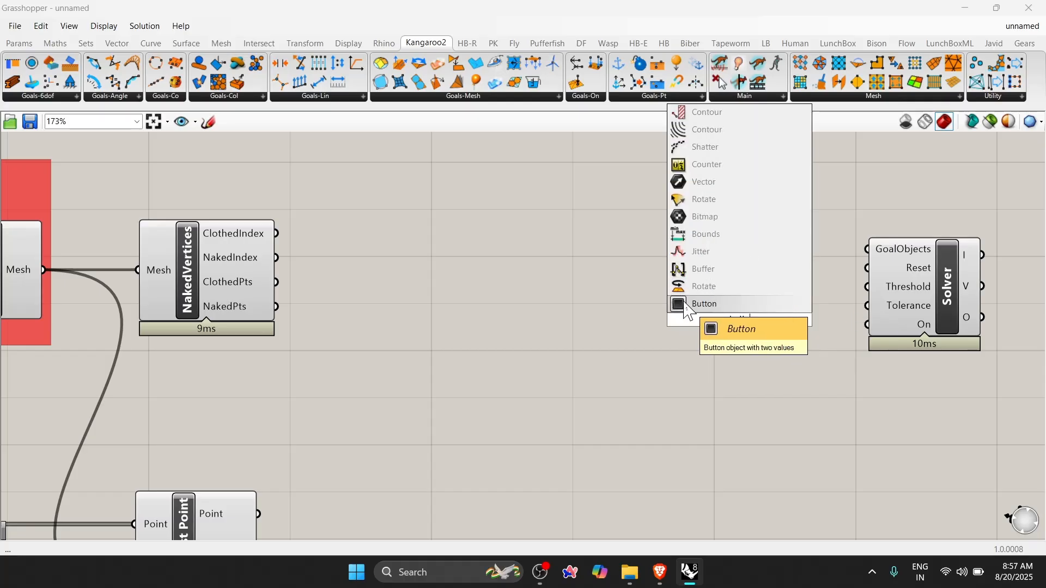
{"action": "left_click", "coordinate": [727, 304]}
{"action": "left_click_drag", "start_coordinate": [948, 299], "coordinate": [984, 347]}
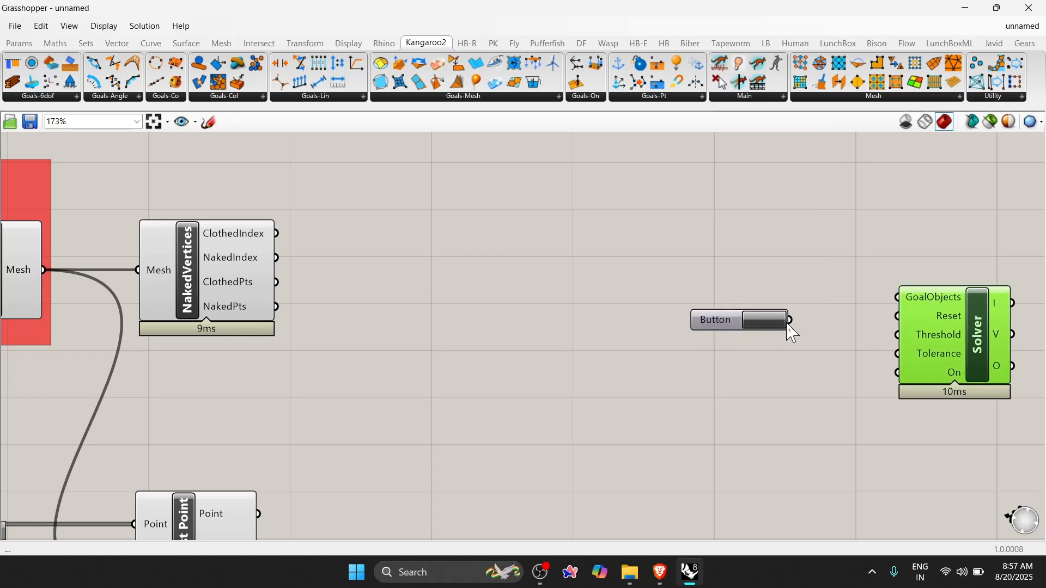
{"action": "left_click_drag", "start_coordinate": [790, 321], "coordinate": [897, 316]}
{"action": "left_click_drag", "start_coordinate": [718, 321], "coordinate": [795, 317]}
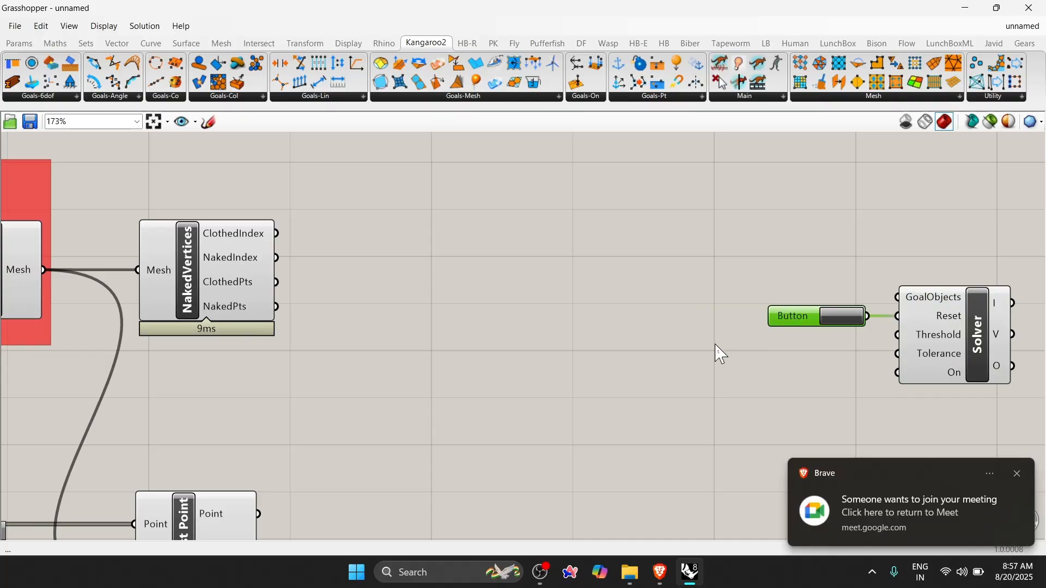
Add an Entwine component near the Button and remove its third branch input, leaving {0;0} and {0;1}
{"action": "double_click", "coordinate": [709, 277]}
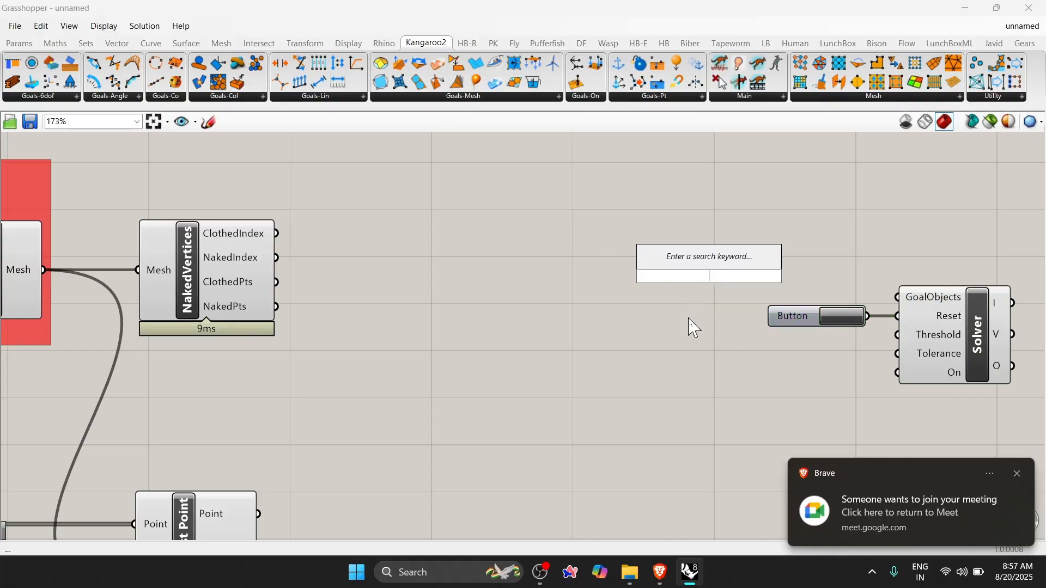
{"action": "type", "text": "entwin"}
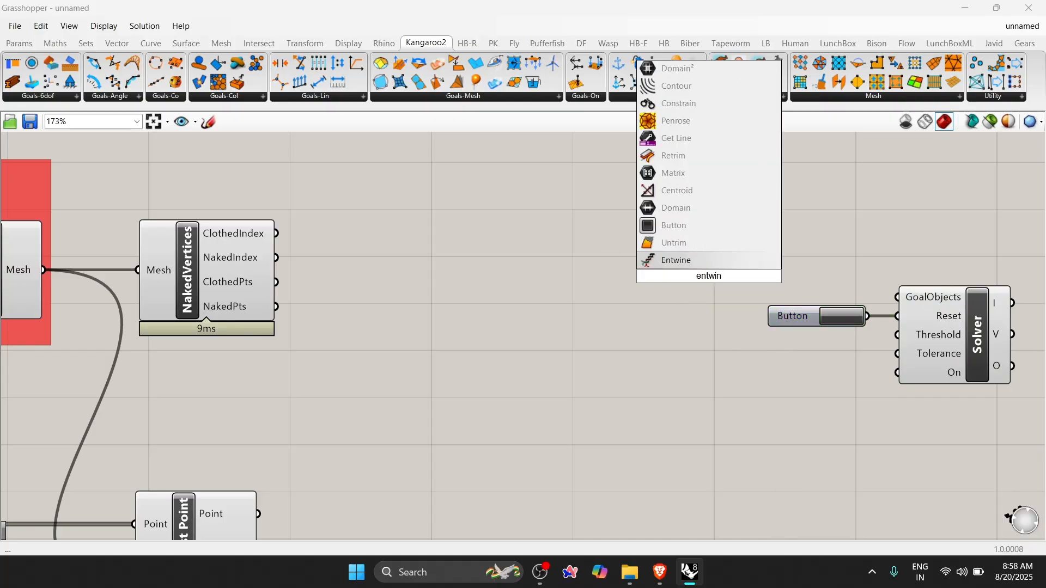
{"action": "left_click", "coordinate": [680, 260]}
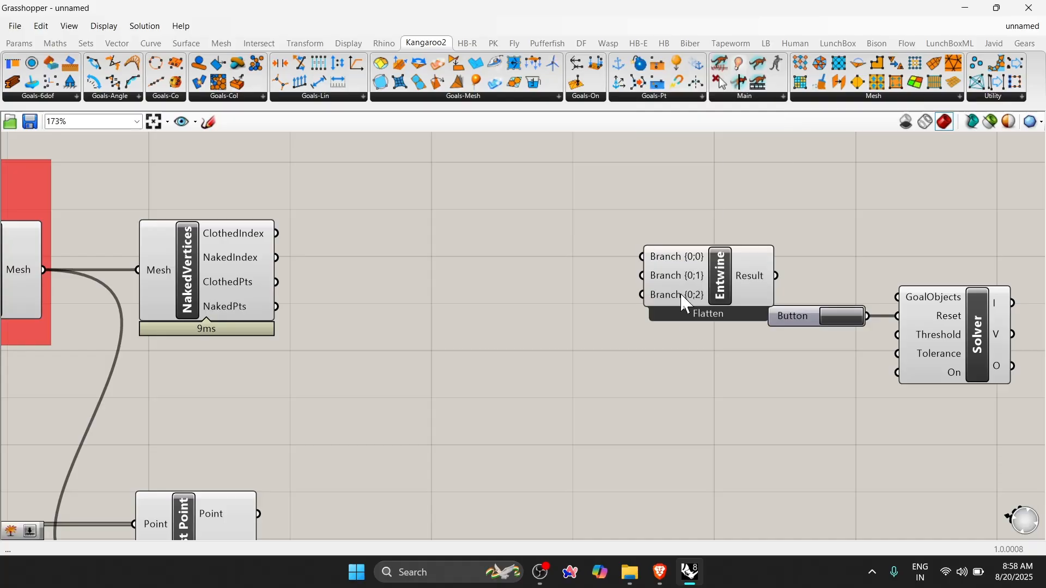
{"action": "scroll", "coordinate": [734, 271], "scroll_direction": "up", "scroll_amount": 2}
{"action": "scroll", "coordinate": [643, 278], "scroll_direction": "up", "scroll_amount": 5}
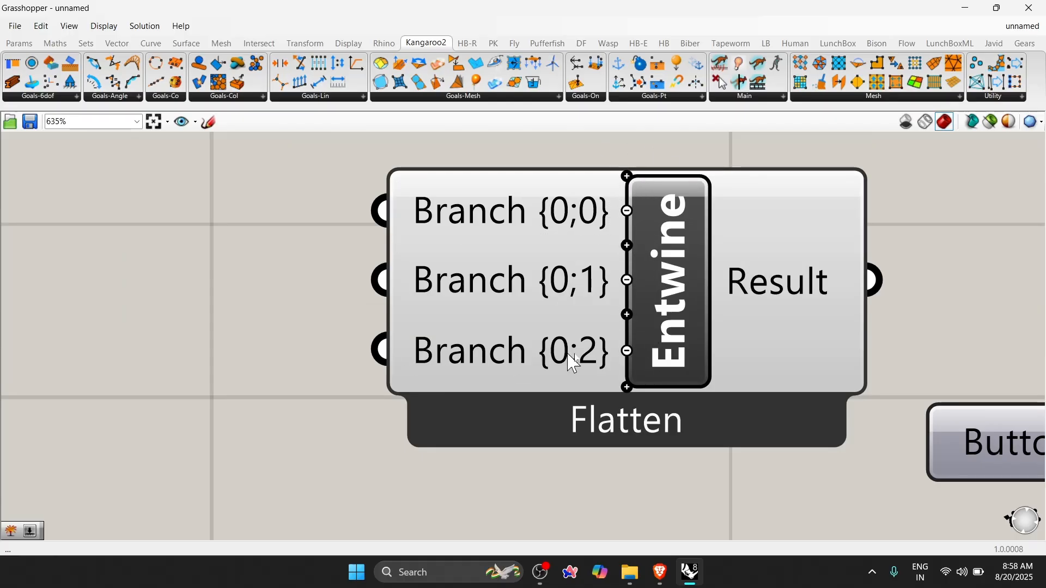
{"action": "left_click", "coordinate": [628, 351]}
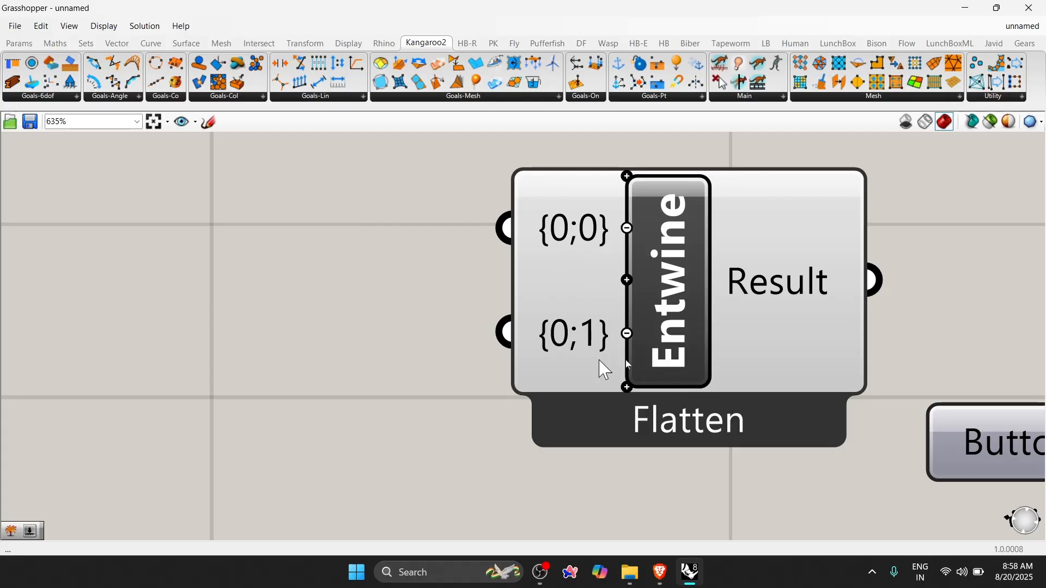
{"action": "scroll", "coordinate": [535, 322], "scroll_direction": "down", "scroll_amount": 5}
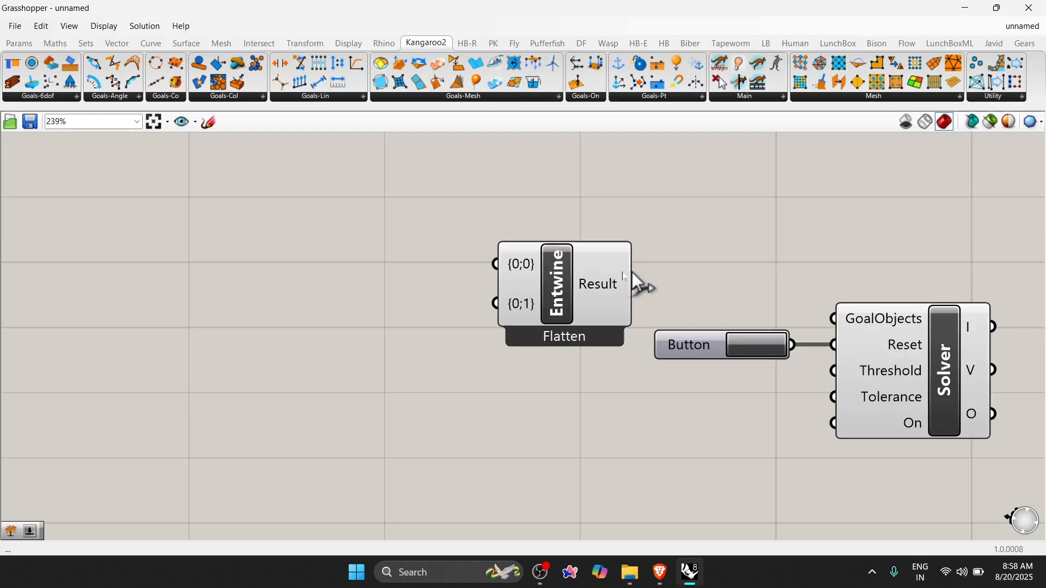
Connect Entwine's Result to the Solver's GoalObjects input and place the Button directly below Entwine
{"action": "left_click_drag", "start_coordinate": [635, 284], "coordinate": [857, 274]}
{"action": "left_click_drag", "start_coordinate": [681, 352], "coordinate": [528, 391]}
{"action": "left_click", "coordinate": [808, 251]}
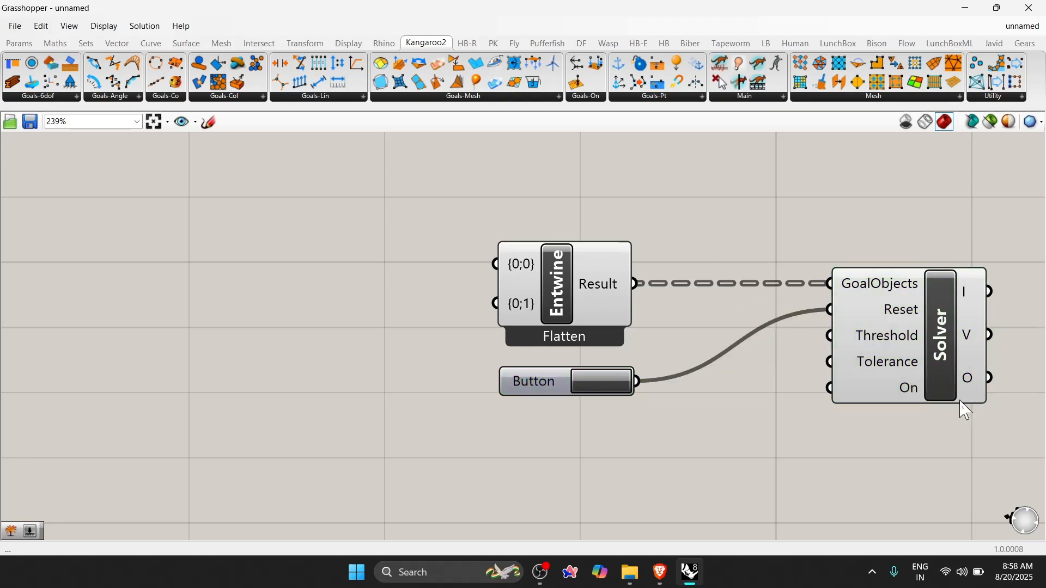
Move Entwine and the Button together closer to the Solver, freeing space beyond NakedVertices
{"action": "scroll", "coordinate": [805, 244], "scroll_direction": "down", "scroll_amount": 2}
{"action": "scroll", "coordinate": [783, 284], "scroll_direction": "down", "scroll_amount": 2}
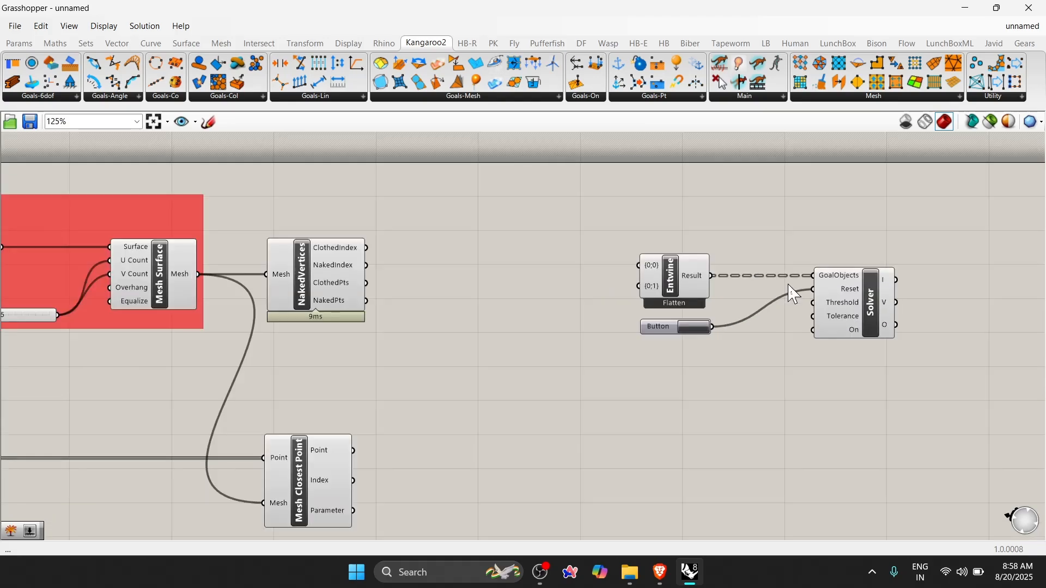
{"action": "scroll", "coordinate": [596, 393], "scroll_direction": "up", "scroll_amount": 1}
{"action": "left_click_drag", "start_coordinate": [785, 385], "coordinate": [639, 238]}
{"action": "left_click_drag", "start_coordinate": [691, 269], "coordinate": [761, 266]}
{"action": "left_click", "coordinate": [621, 271]}
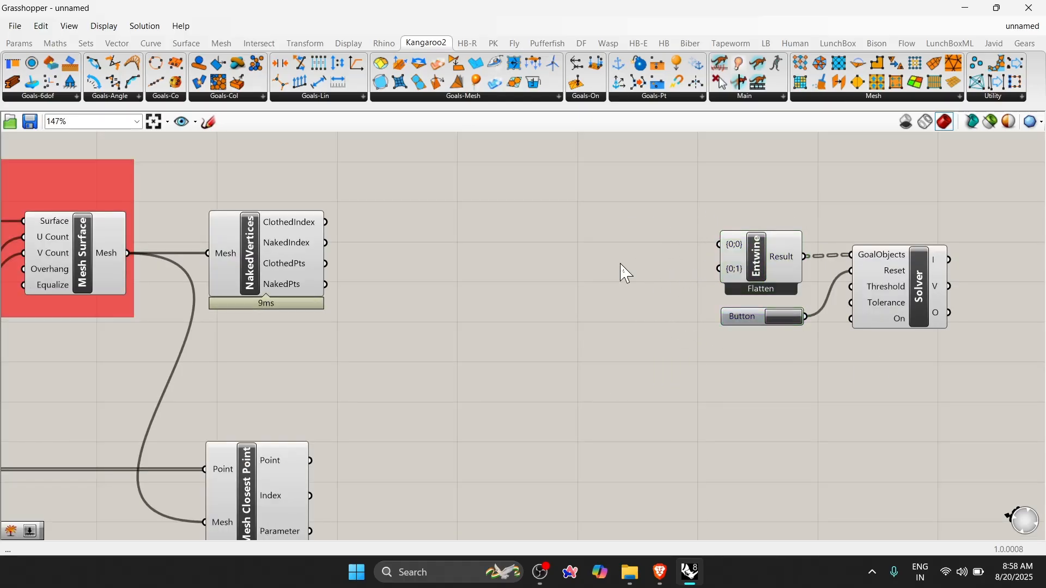
{"action": "scroll", "coordinate": [597, 280], "scroll_direction": "down", "scroll_amount": 1}
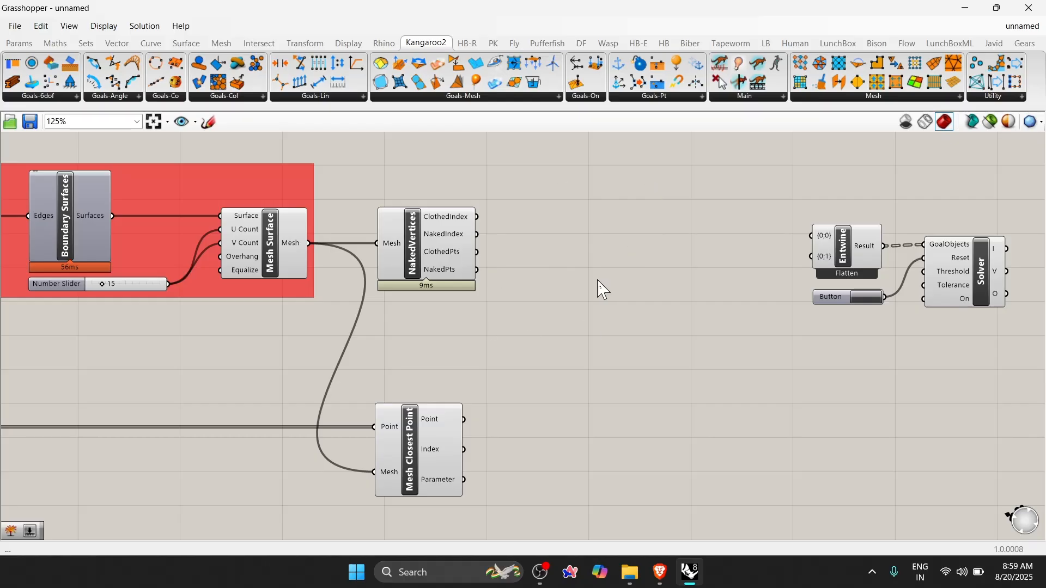
Lower NakedVertices to just above Mesh Closest Point and place a Kangaroo2 Show component ahead of Entwine
{"action": "left_click_drag", "start_coordinate": [420, 248], "coordinate": [417, 324]}
{"action": "left_click", "coordinate": [635, 221]}
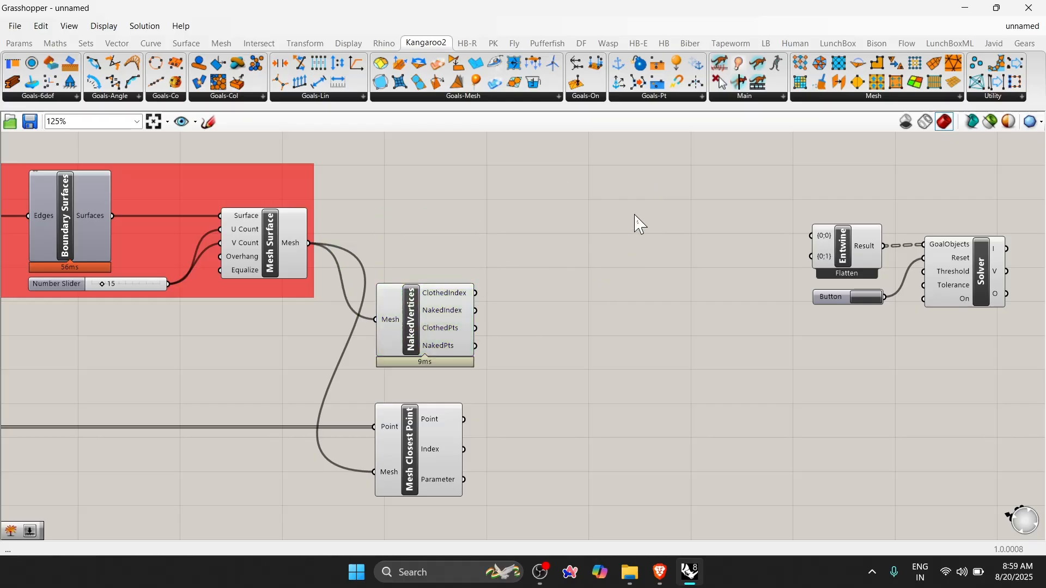
{"action": "left_click", "coordinate": [759, 95]}
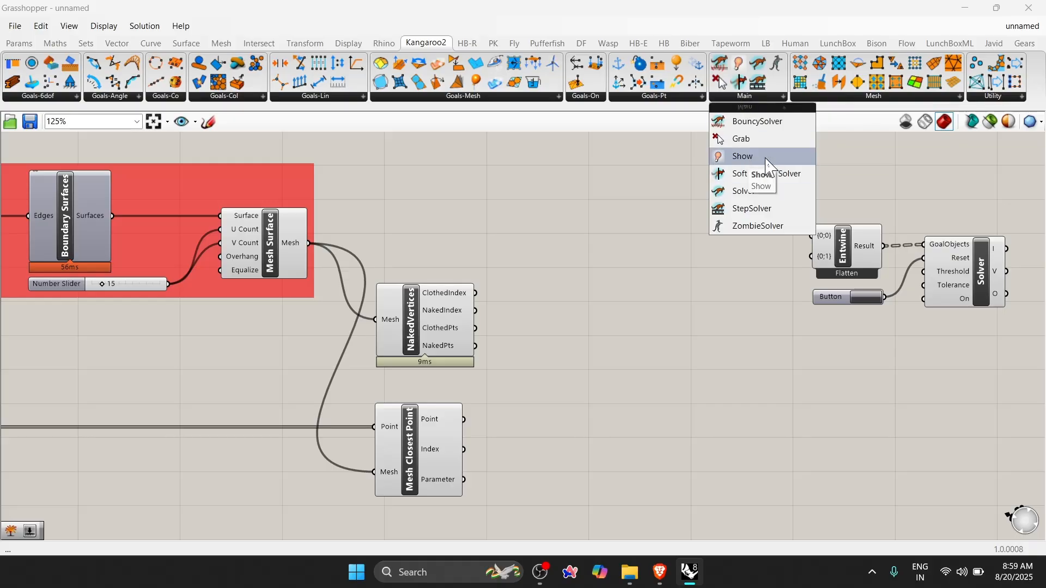
{"action": "left_click_drag", "start_coordinate": [768, 163], "coordinate": [687, 238]}
{"action": "scroll", "coordinate": [613, 210], "scroll_direction": "up", "scroll_amount": 3}
{"action": "left_click", "coordinate": [731, 188]}
{"action": "scroll", "coordinate": [839, 193], "scroll_direction": "down", "scroll_amount": 1}
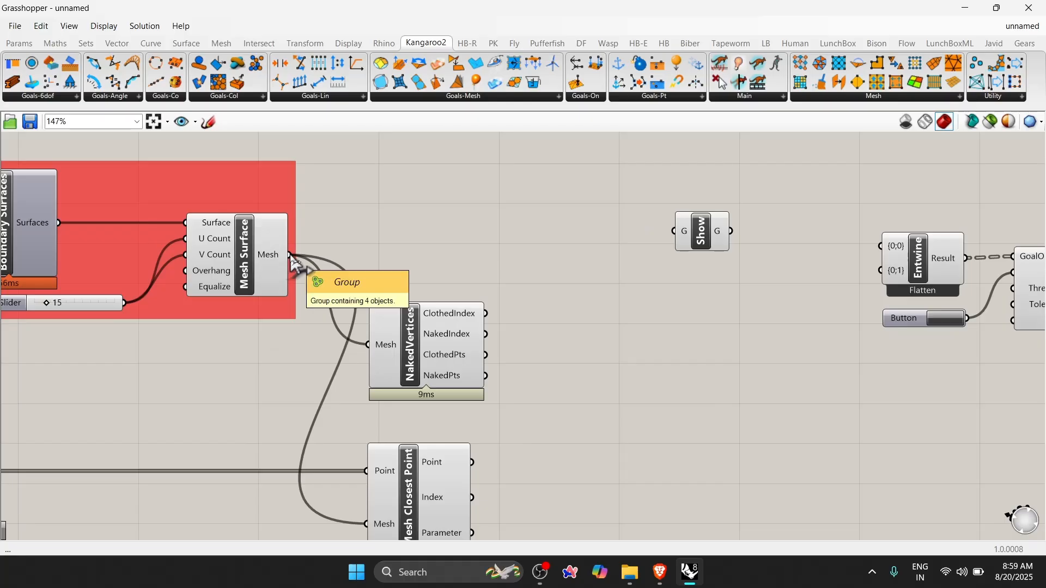
Connect Mesh Surface's Mesh output to Show and Show's output to Entwine's {0;0} input, aligning Show with that input
{"action": "left_click_drag", "start_coordinate": [290, 256], "coordinate": [888, 254]}
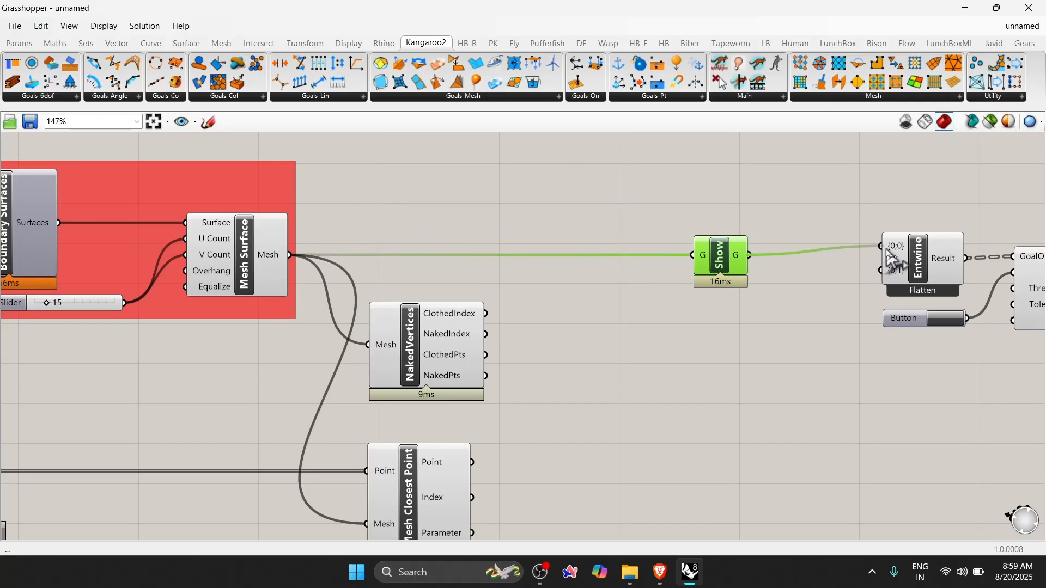
{"action": "left_click_drag", "start_coordinate": [718, 262], "coordinate": [704, 253]}
{"action": "left_click", "coordinate": [706, 339]}
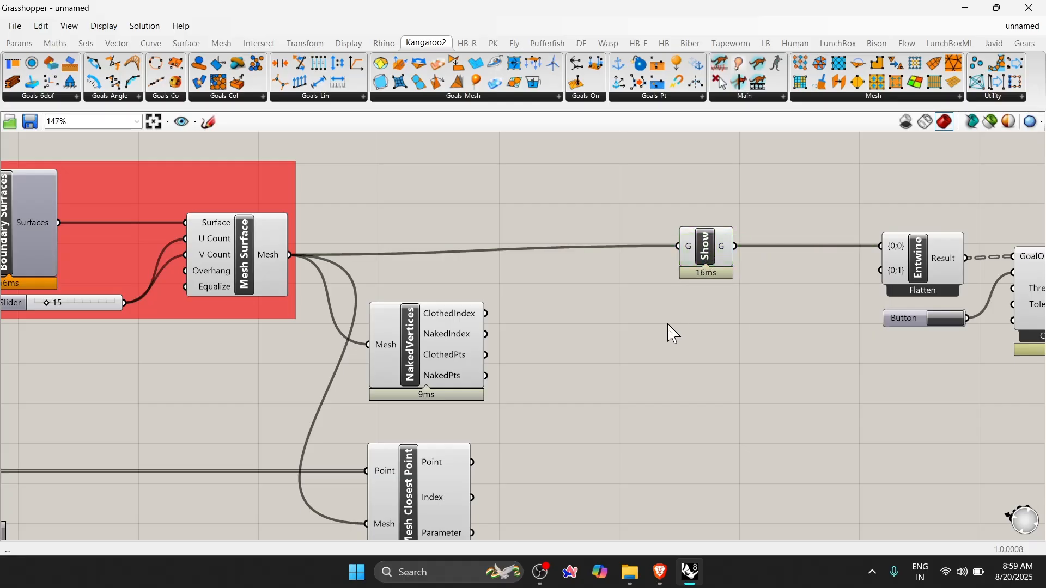
{"action": "scroll", "coordinate": [602, 385], "scroll_direction": "down", "scroll_amount": 3}
{"action": "scroll", "coordinate": [696, 327], "scroll_direction": "up", "scroll_amount": 2}
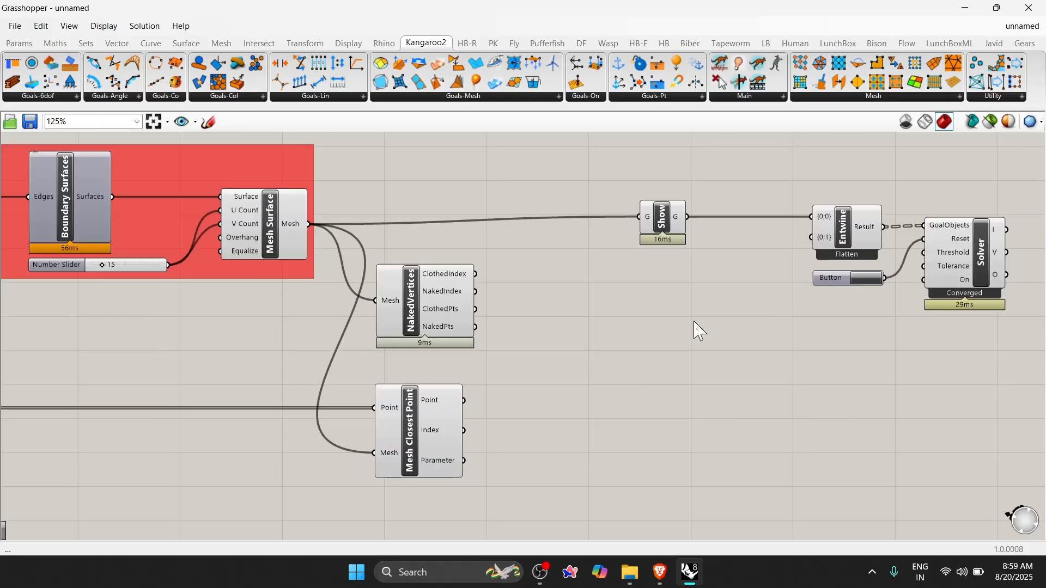
Place a Kangaroo2 Load goal below Show and raise NakedVertices slightly to sit beside it
{"action": "left_click", "coordinate": [676, 98]}
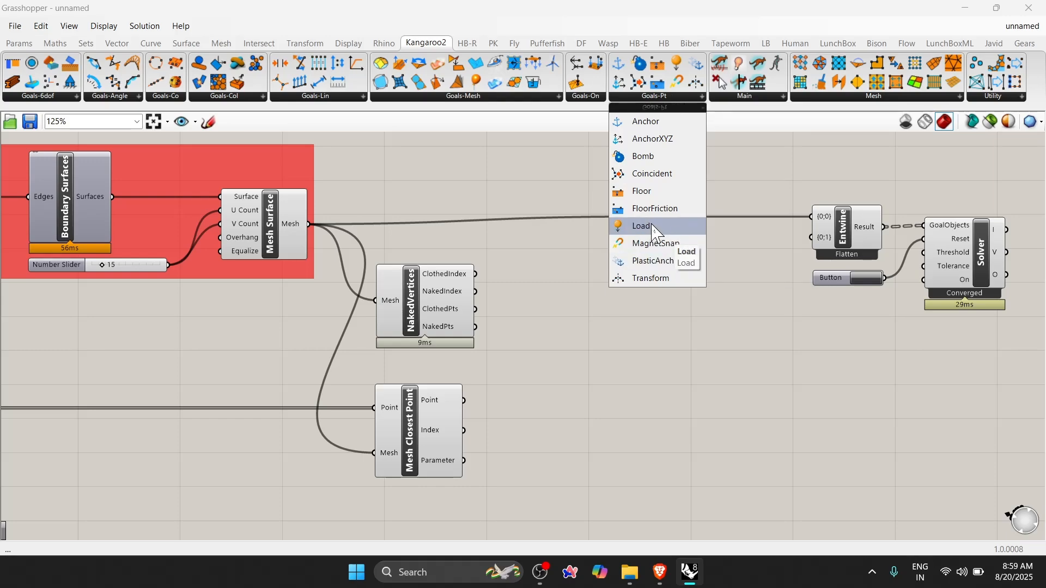
{"action": "left_click_drag", "start_coordinate": [656, 231], "coordinate": [664, 308]}
{"action": "left_click_drag", "start_coordinate": [391, 318], "coordinate": [387, 301]}
{"action": "left_click", "coordinate": [528, 294]}
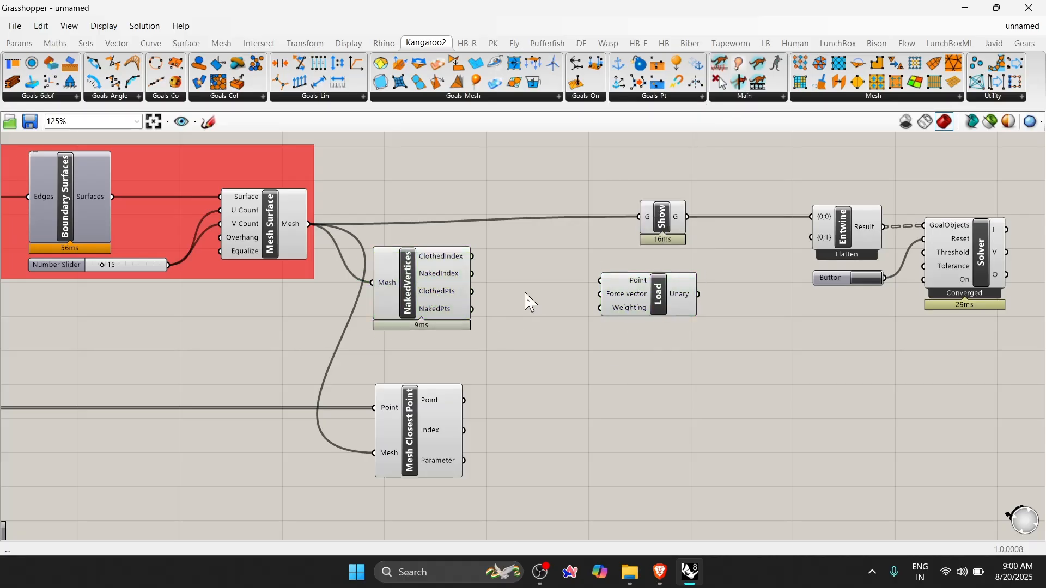
{"action": "left_click_drag", "start_coordinate": [660, 285], "coordinate": [664, 304]}
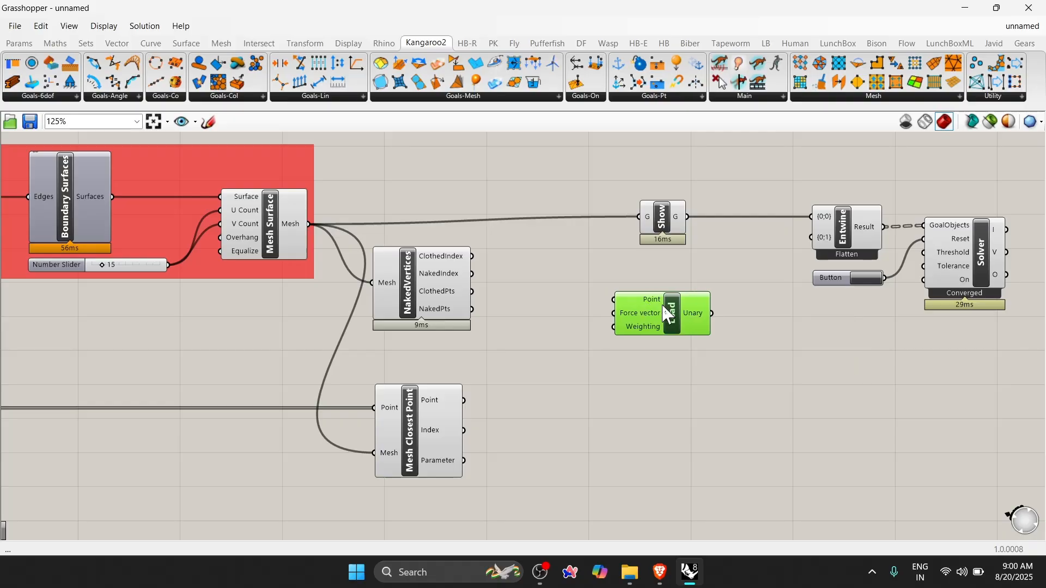
{"action": "left_click", "coordinate": [551, 299]}
Connect both ClothedPts and NakedPts from NakedVertices to Load's Point input and shift Load slightly away from them
{"action": "left_click_drag", "start_coordinate": [472, 291], "coordinate": [615, 299]}
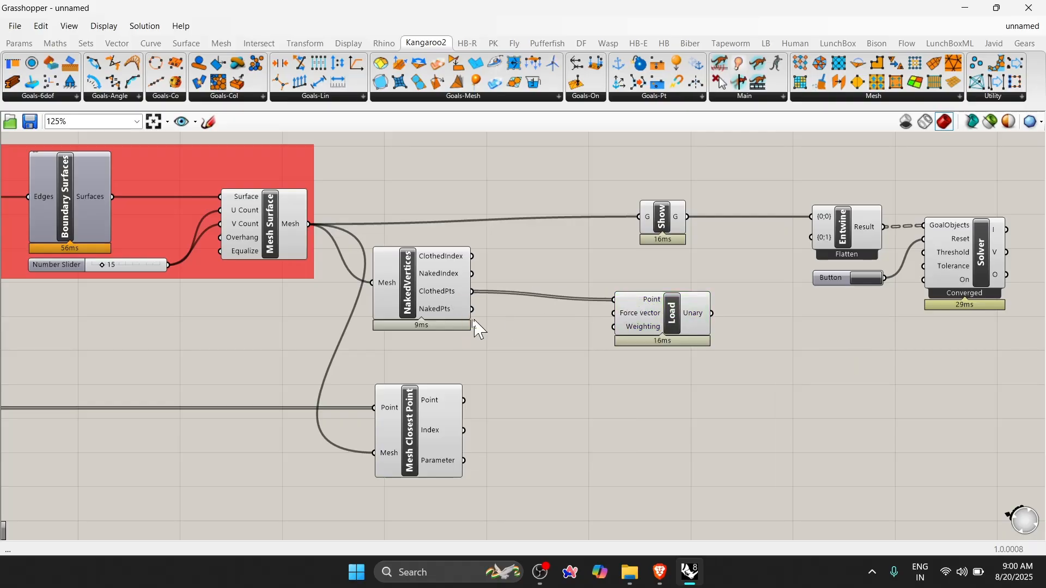
{"action": "left_click_drag", "start_coordinate": [472, 309], "coordinate": [670, 321]}
{"action": "left_click", "coordinate": [612, 345]}
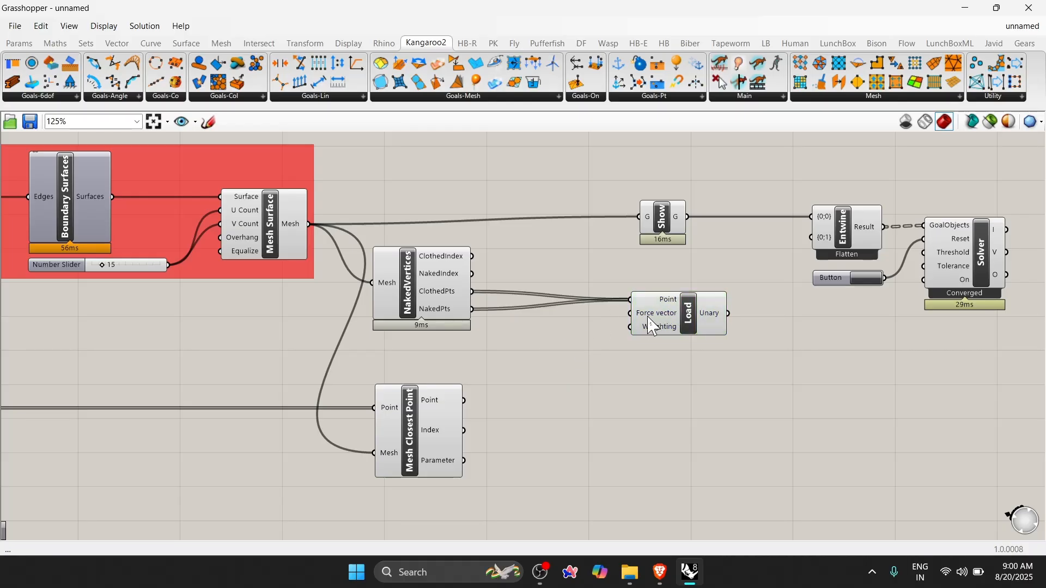
Add a Unit Z component below NakedVertices' outputs and connect its Unit vector to Load's Force vector input
{"action": "double_click", "coordinate": [524, 352]}
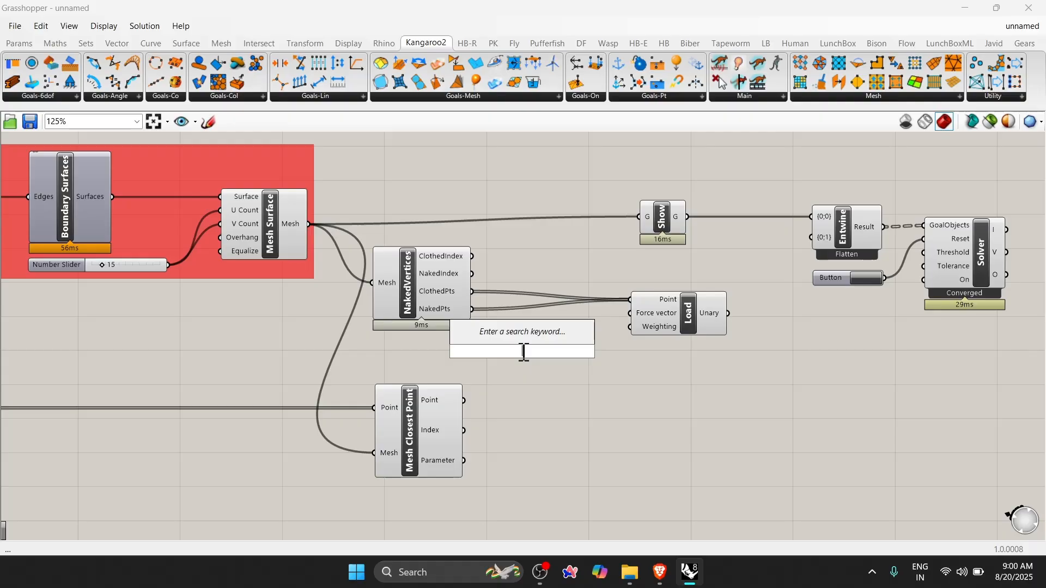
{"action": "type", "text": "unit z"}
{"action": "key", "text": "Return"}
{"action": "left_click_drag", "start_coordinate": [589, 366], "coordinate": [630, 313]}
{"action": "left_click_drag", "start_coordinate": [546, 368], "coordinate": [555, 355]}
{"action": "left_click", "coordinate": [417, 428]}
{"action": "right_click_drag", "start_coordinate": [589, 355], "coordinate": [637, 322]}
Add a number slider set to 2, connect it to Unit Z's Factor input, and place it beneath NakedVertices
{"action": "scroll", "coordinate": [638, 322], "scroll_direction": "down", "scroll_amount": 3}
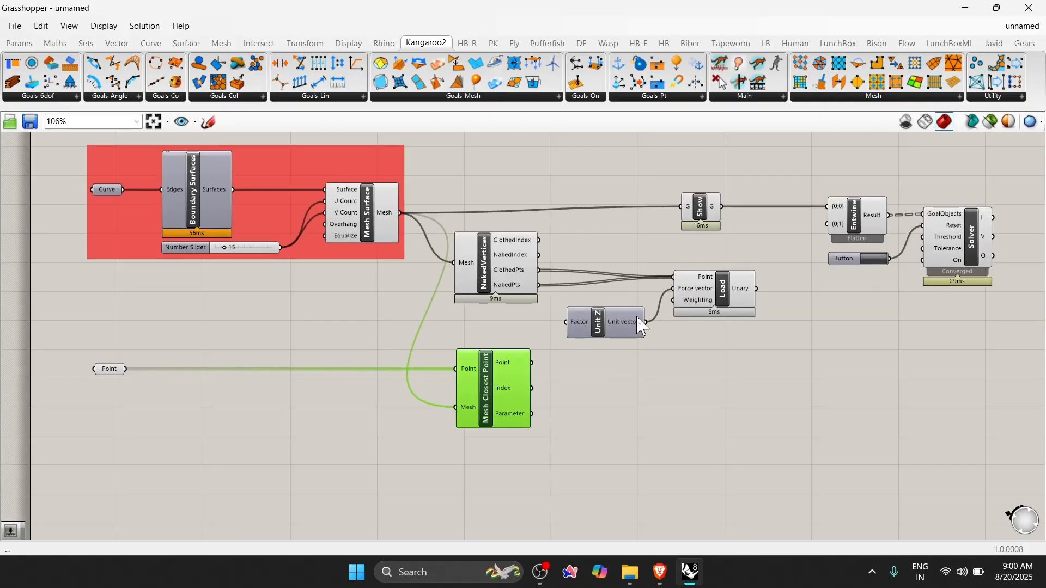
{"action": "left_click_drag", "start_coordinate": [528, 445], "coordinate": [152, 336]}
{"action": "scroll", "coordinate": [531, 321], "scroll_direction": "up", "scroll_amount": 3}
{"action": "double_click", "coordinate": [498, 347]}
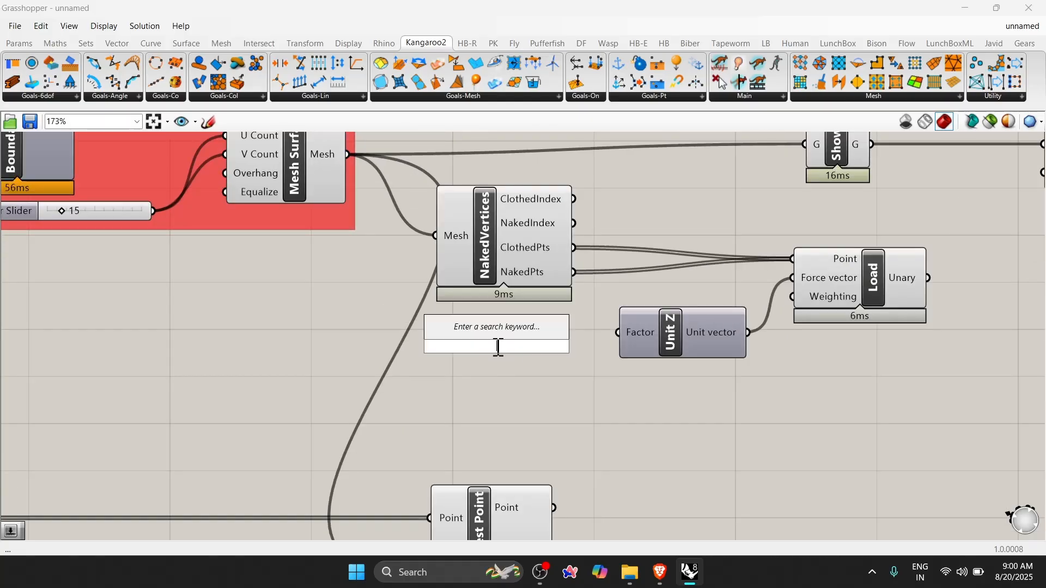
{"action": "type", "text": "2"}
{"action": "key", "text": "Return"}
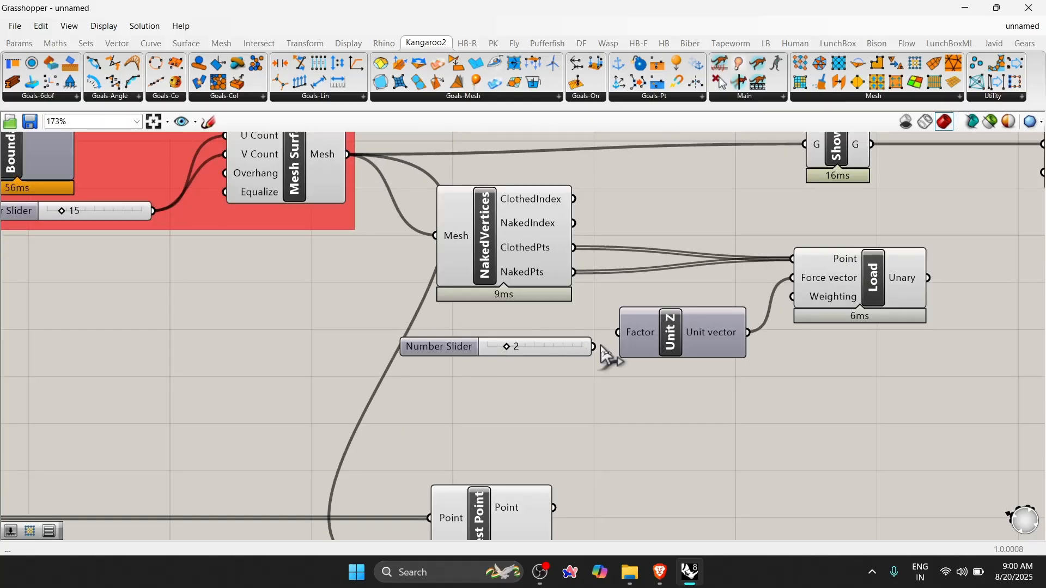
{"action": "left_click_drag", "start_coordinate": [598, 347], "coordinate": [618, 334]}
{"action": "left_click_drag", "start_coordinate": [559, 339], "coordinate": [541, 325]}
{"action": "left_click", "coordinate": [516, 353]}
Nudge the Load component slightly closer to Unit Z
{"action": "scroll", "coordinate": [516, 353], "scroll_direction": "down", "scroll_amount": 3}
{"action": "scroll", "coordinate": [716, 322], "scroll_direction": "up", "scroll_amount": 4}
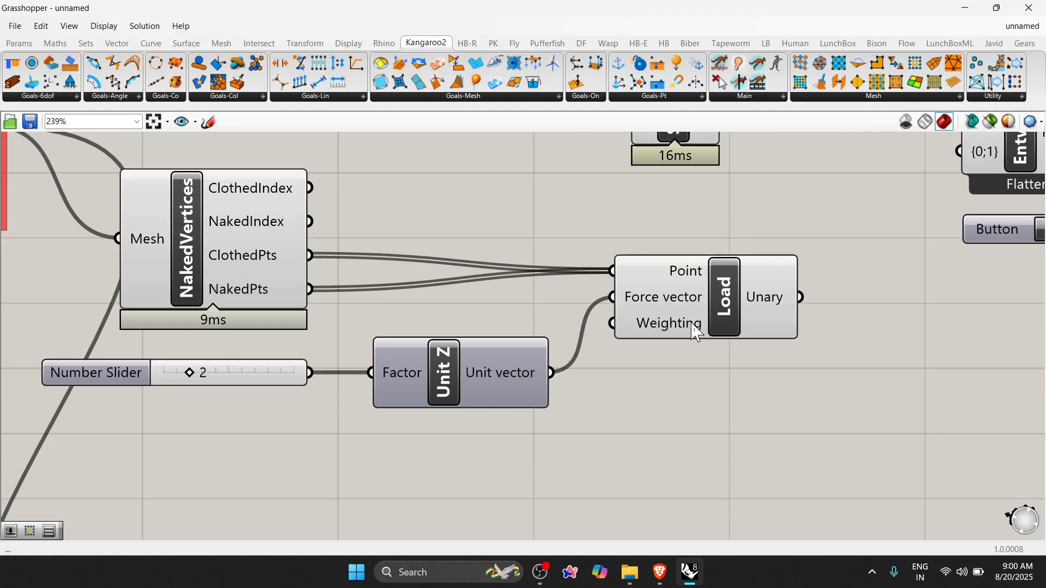
{"action": "scroll", "coordinate": [615, 381], "scroll_direction": "down", "scroll_amount": 2}
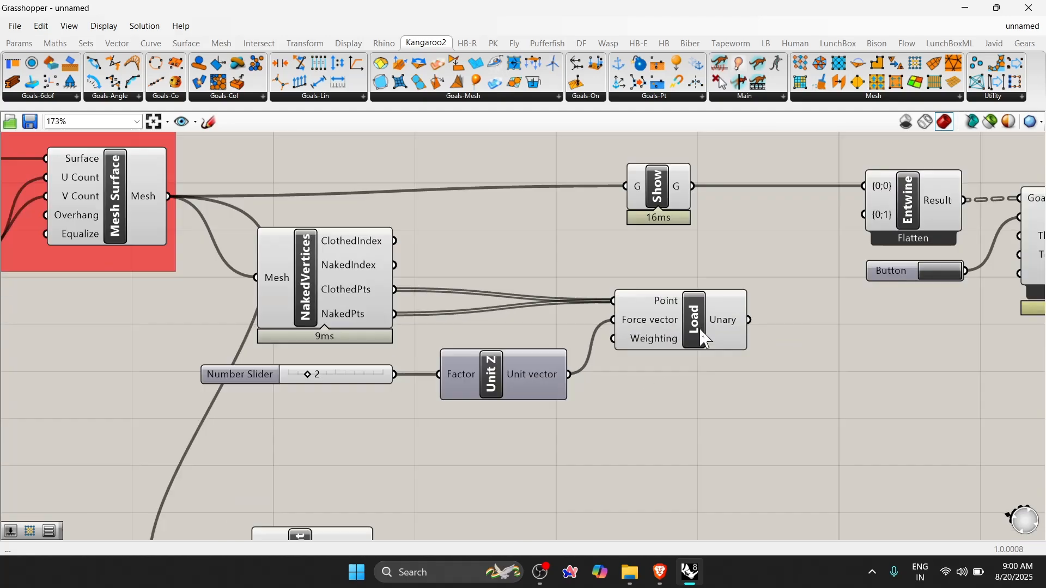
{"action": "left_click_drag", "start_coordinate": [699, 329], "coordinate": [688, 330]}
{"action": "left_click", "coordinate": [659, 413]}
{"action": "left_click", "coordinate": [677, 314]}
{"action": "left_click", "coordinate": [670, 396]}
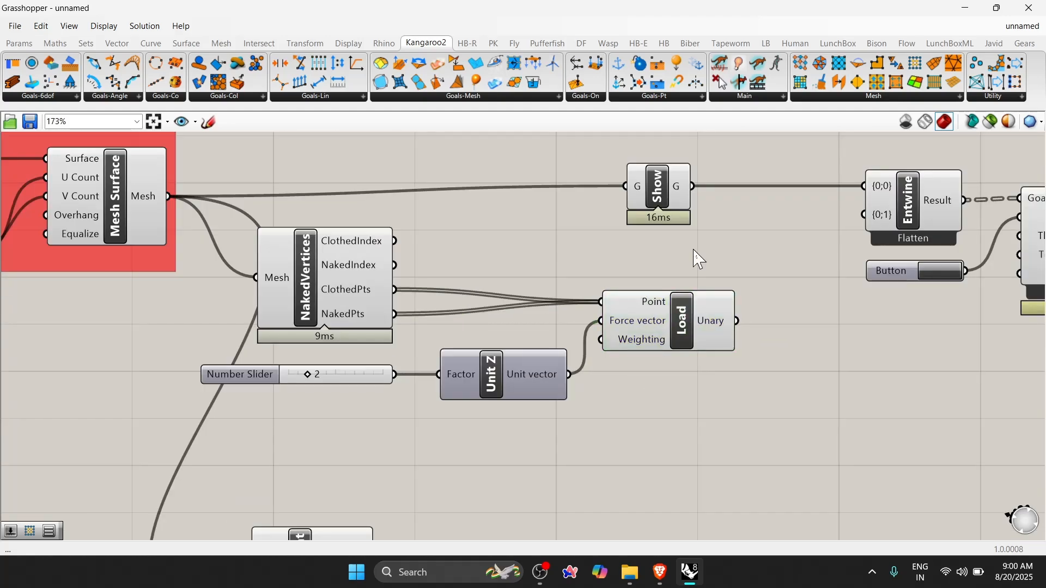
Place a Kangaroo2 Anchor goal below Load and line it up with Mesh Closest Point
{"action": "left_click", "coordinate": [680, 99]}
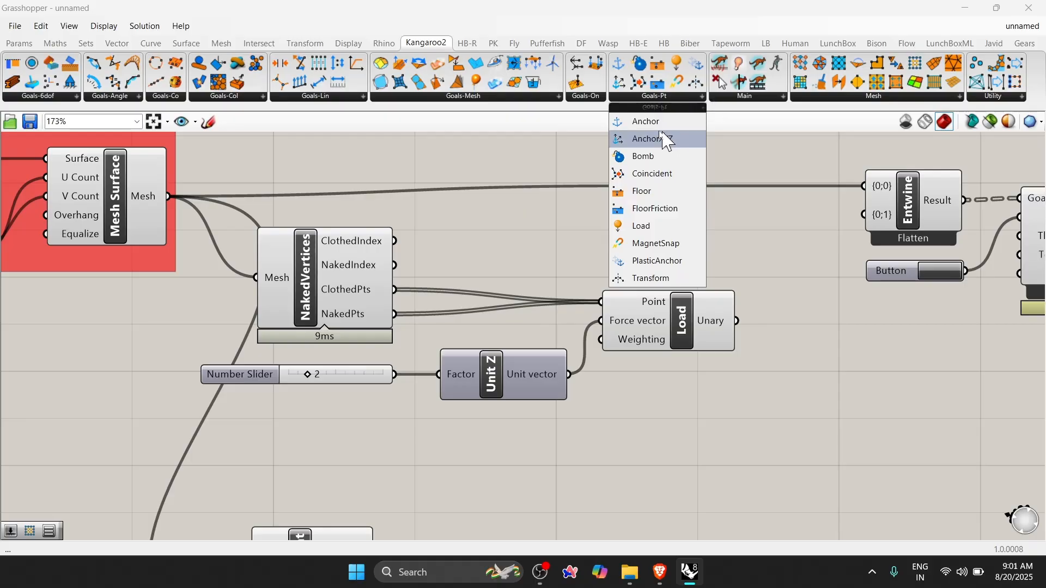
{"action": "left_click", "coordinate": [648, 126]}
{"action": "left_click", "coordinate": [662, 495]}
{"action": "scroll", "coordinate": [667, 159], "scroll_direction": "down", "scroll_amount": 4}
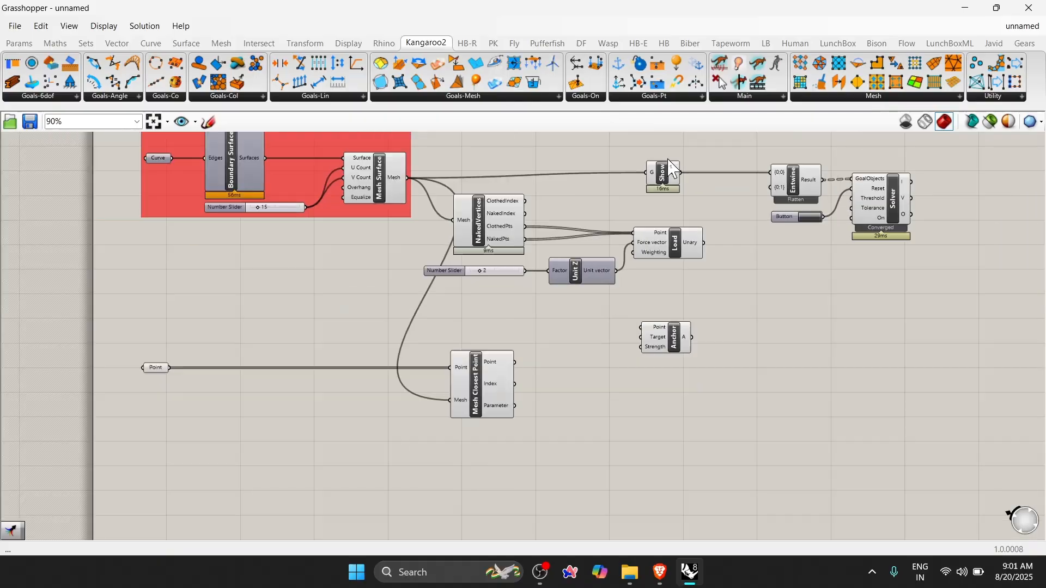
{"action": "scroll", "coordinate": [594, 368], "scroll_direction": "up", "scroll_amount": 3}
{"action": "left_click_drag", "start_coordinate": [723, 326], "coordinate": [723, 379]}
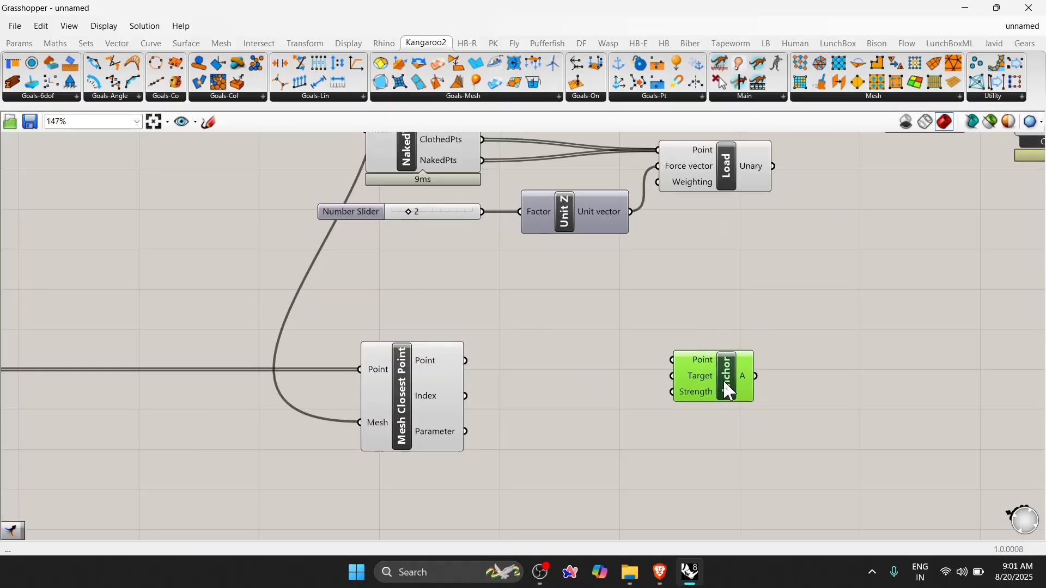
{"action": "left_click", "coordinate": [610, 367]}
Connect Mesh Closest Point's Point output to both the Point and Target inputs of Anchor
{"action": "scroll", "coordinate": [499, 447], "scroll_direction": "up", "scroll_amount": 1}
{"action": "scroll", "coordinate": [530, 334], "scroll_direction": "down", "scroll_amount": 1}
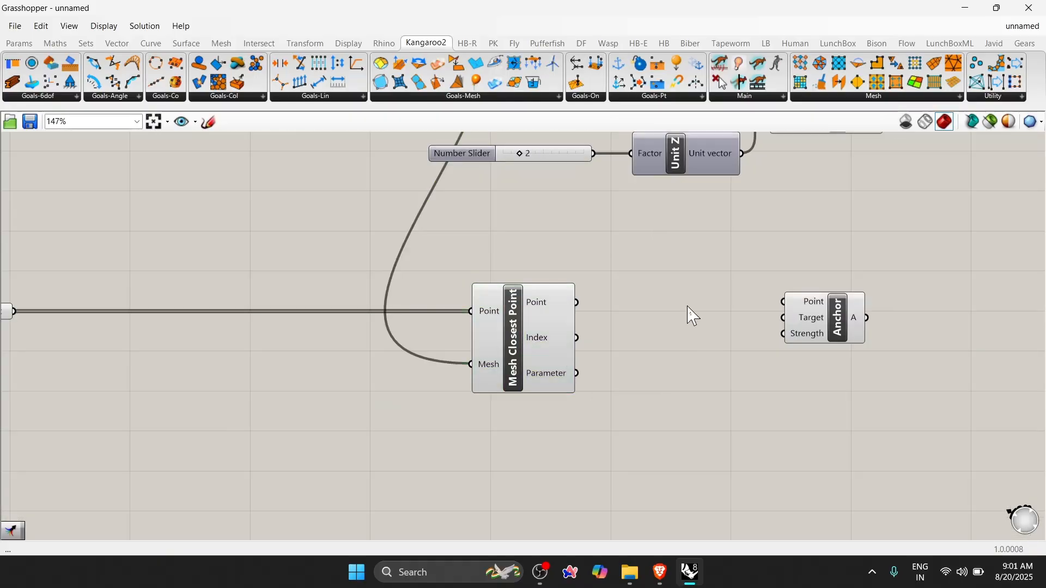
{"action": "scroll", "coordinate": [688, 316], "scroll_direction": "down", "scroll_amount": 1}
{"action": "left_click_drag", "start_coordinate": [594, 303], "coordinate": [768, 316]}
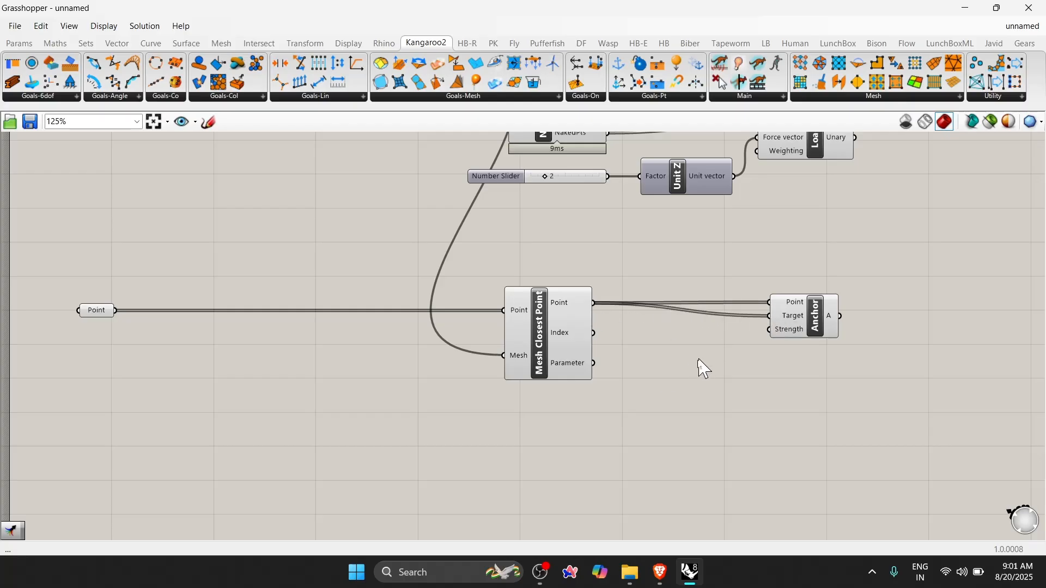
{"action": "scroll", "coordinate": [747, 360], "scroll_direction": "down", "scroll_amount": 1}
{"action": "scroll", "coordinate": [765, 357], "scroll_direction": "up", "scroll_amount": 1}
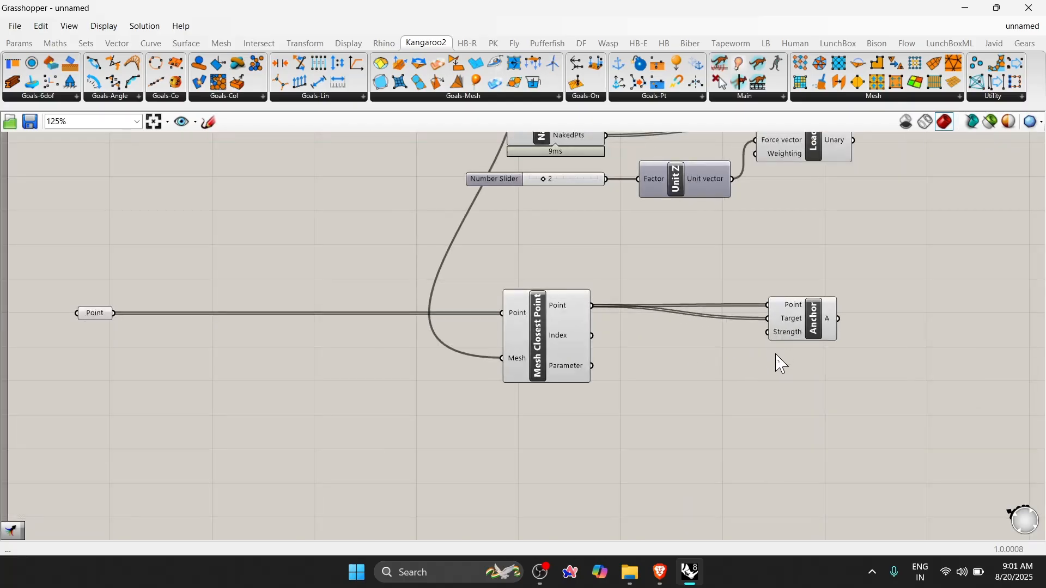
Examine the data in Anchor's output and briefly uncover what lies behind the Grasshopper window
{"action": "scroll", "coordinate": [738, 370], "scroll_direction": "down", "scroll_amount": 4}
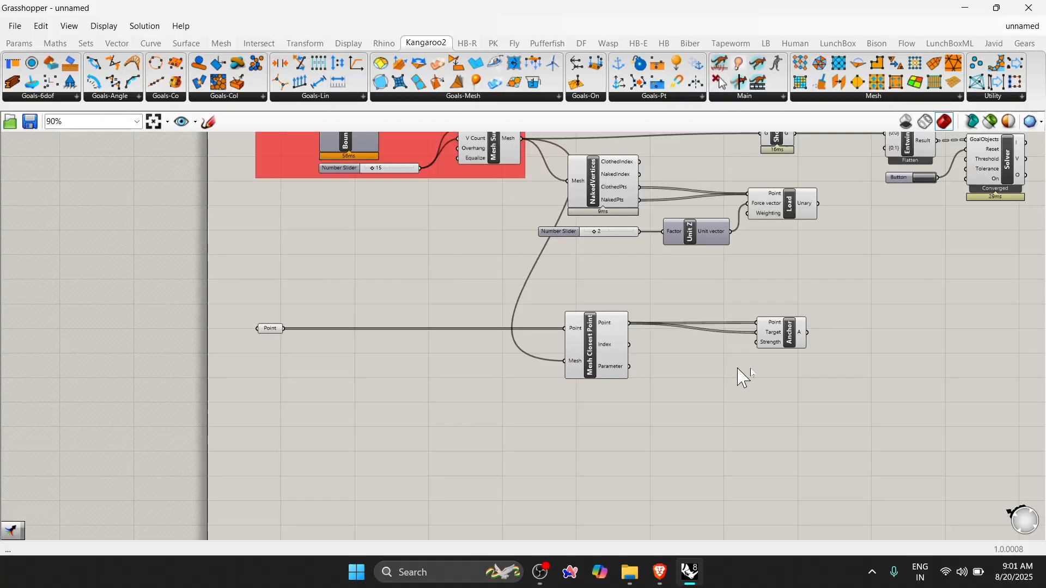
{"action": "left_click_drag", "start_coordinate": [720, 151], "coordinate": [809, 363]}
{"action": "scroll", "coordinate": [798, 278], "scroll_direction": "up", "scroll_amount": 3}
{"action": "scroll", "coordinate": [797, 401], "scroll_direction": "up", "scroll_amount": 3}
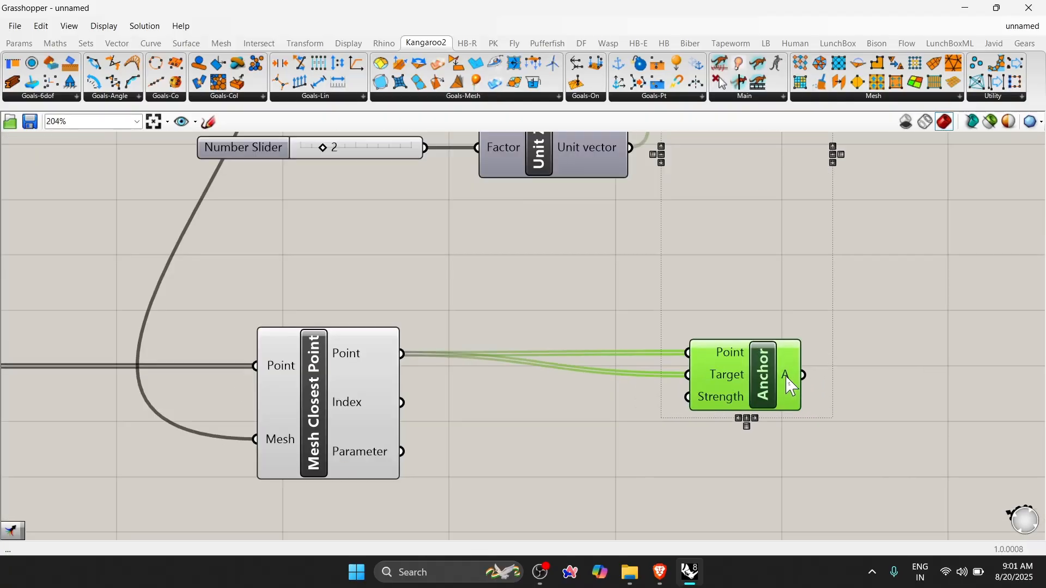
{"action": "mouse_move", "coordinate": [791, 387]}
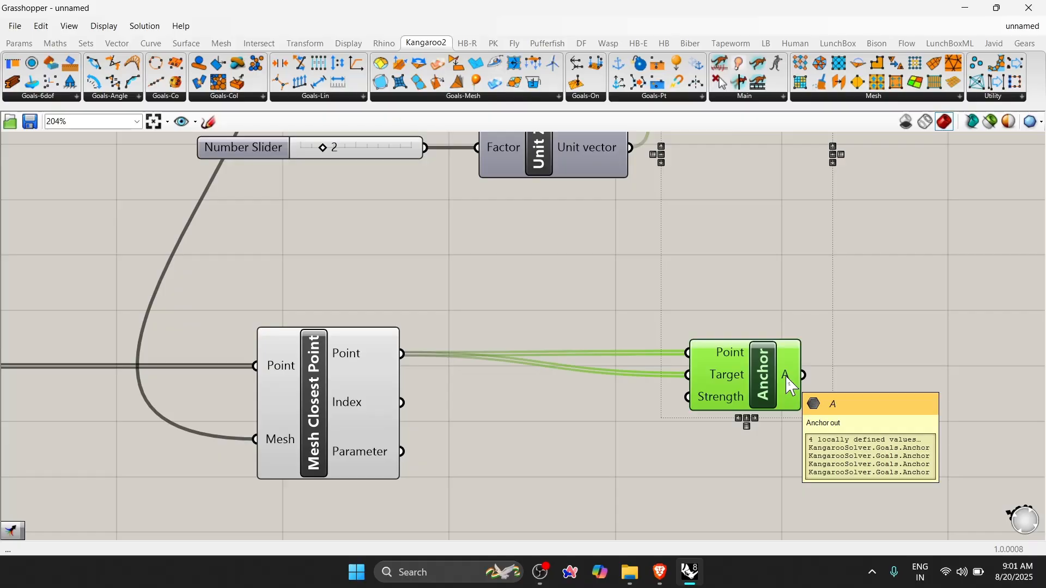
{"action": "left_click_drag", "start_coordinate": [533, 10], "coordinate": [436, 68]}
{"action": "left_click", "coordinate": [636, 64]}
{"action": "left_click", "coordinate": [667, 309]}
{"action": "scroll", "coordinate": [690, 352], "scroll_direction": "down", "scroll_amount": 5}
{"action": "scroll", "coordinate": [766, 318], "scroll_direction": "up", "scroll_amount": 2}
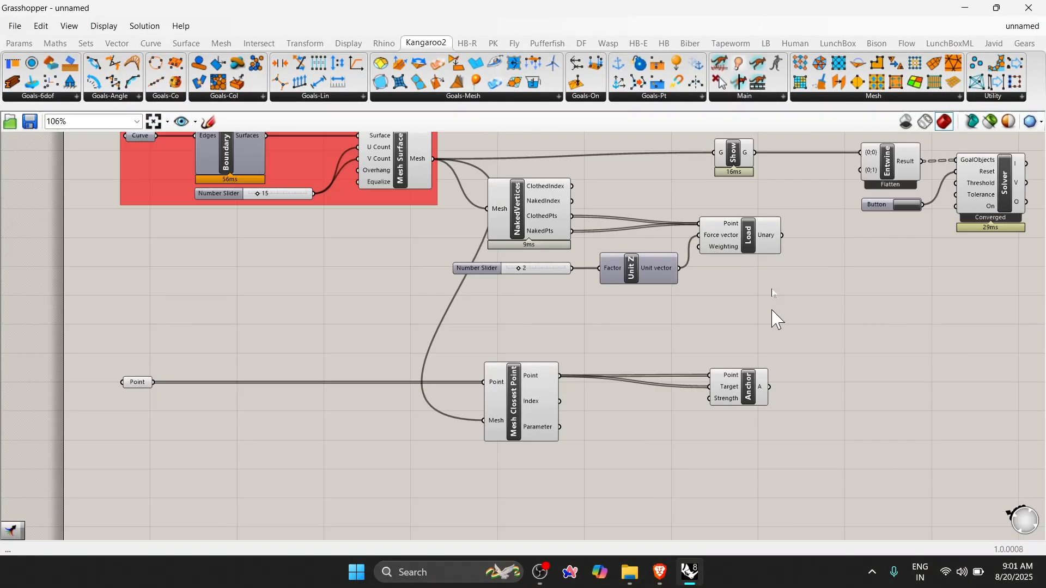
Place a Kangaroo2 EdgeLengths mesh goal between Load and Anchor
{"action": "left_click", "coordinate": [624, 96]}
{"action": "left_click", "coordinate": [512, 96]}
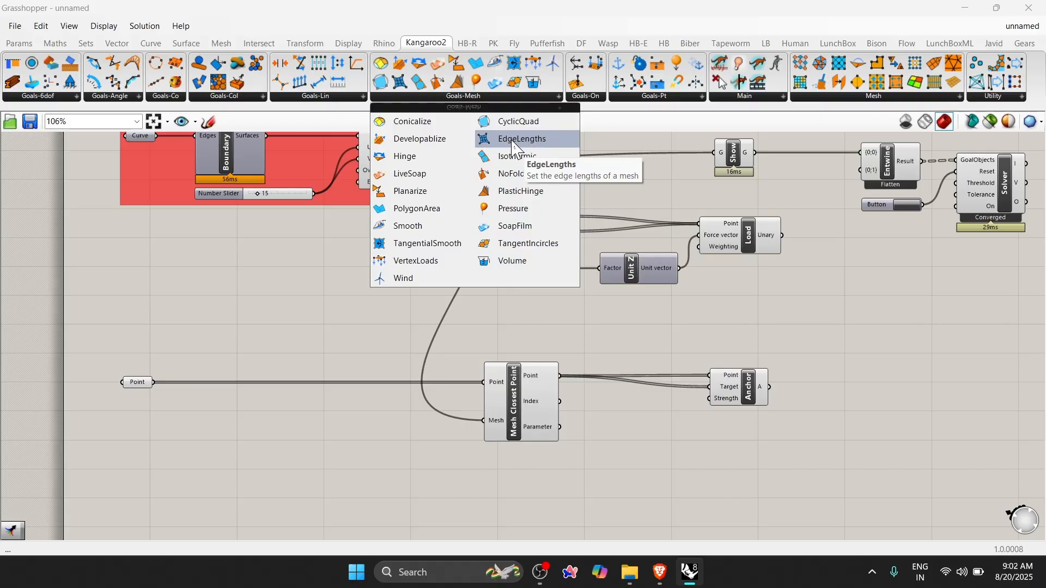
{"action": "left_click_drag", "start_coordinate": [515, 147], "coordinate": [736, 319]}
Move the Point, Mesh Closest Point and Anchor row farther down and lower EdgeLengths slightly within the gap
{"action": "left_click_drag", "start_coordinate": [779, 452], "coordinate": [65, 364]}
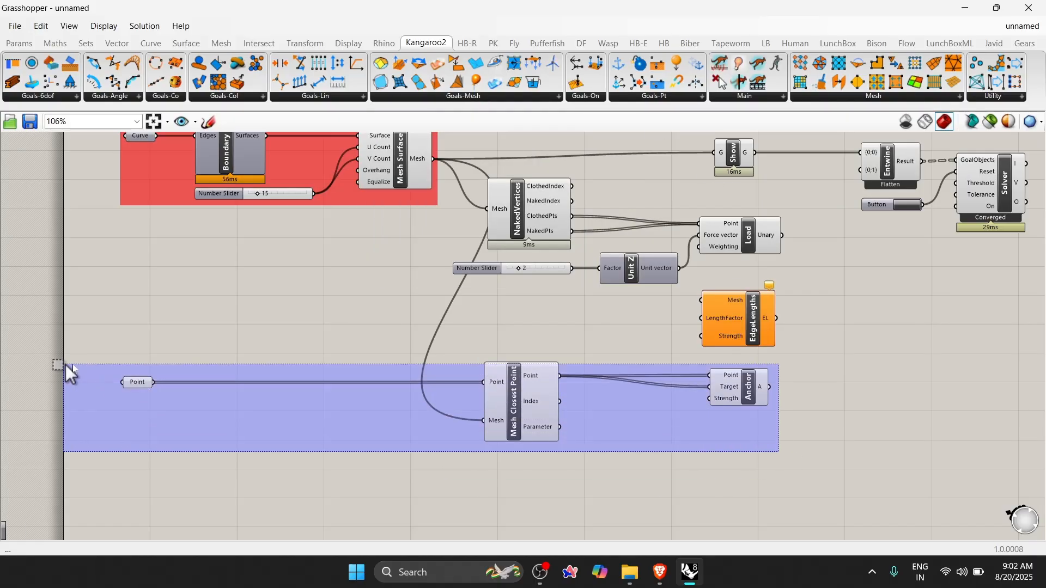
{"action": "left_click_drag", "start_coordinate": [515, 400], "coordinate": [515, 452]}
{"action": "left_click", "coordinate": [621, 371]}
{"action": "scroll", "coordinate": [725, 311], "scroll_direction": "up", "scroll_amount": 2}
{"action": "left_click_drag", "start_coordinate": [756, 335], "coordinate": [757, 356]}
{"action": "left_click", "coordinate": [837, 438]}
{"action": "scroll", "coordinate": [839, 444], "scroll_direction": "down", "scroll_amount": 3}
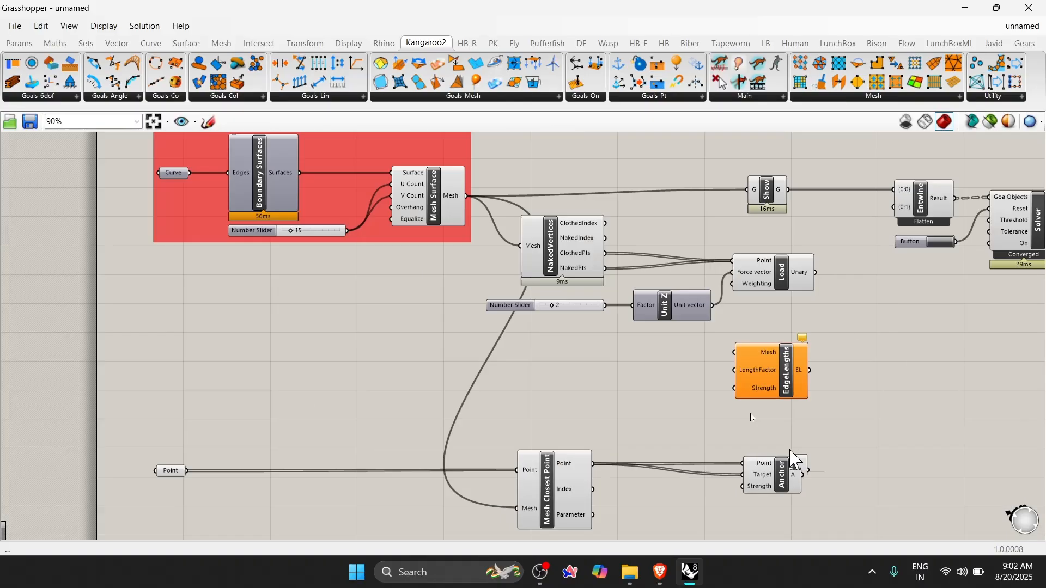
Connect Mesh Surface's Mesh output to the Mesh input of EdgeLengths
{"action": "scroll", "coordinate": [545, 261], "scroll_direction": "up", "scroll_amount": 3}
{"action": "left_click", "coordinate": [382, 187]}
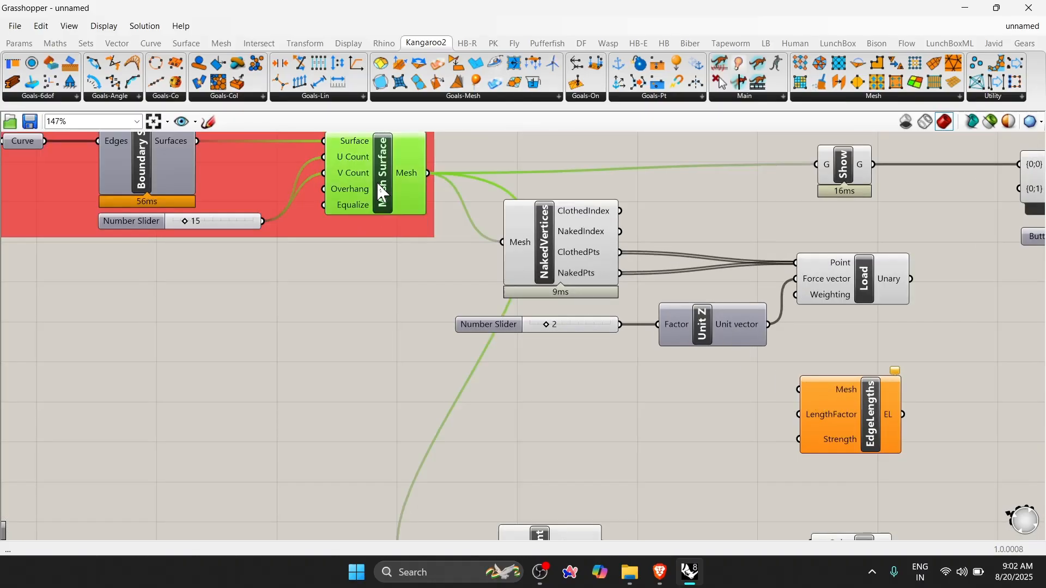
{"action": "left_click_drag", "start_coordinate": [428, 173], "coordinate": [798, 389]}
{"action": "left_click", "coordinate": [734, 399]}
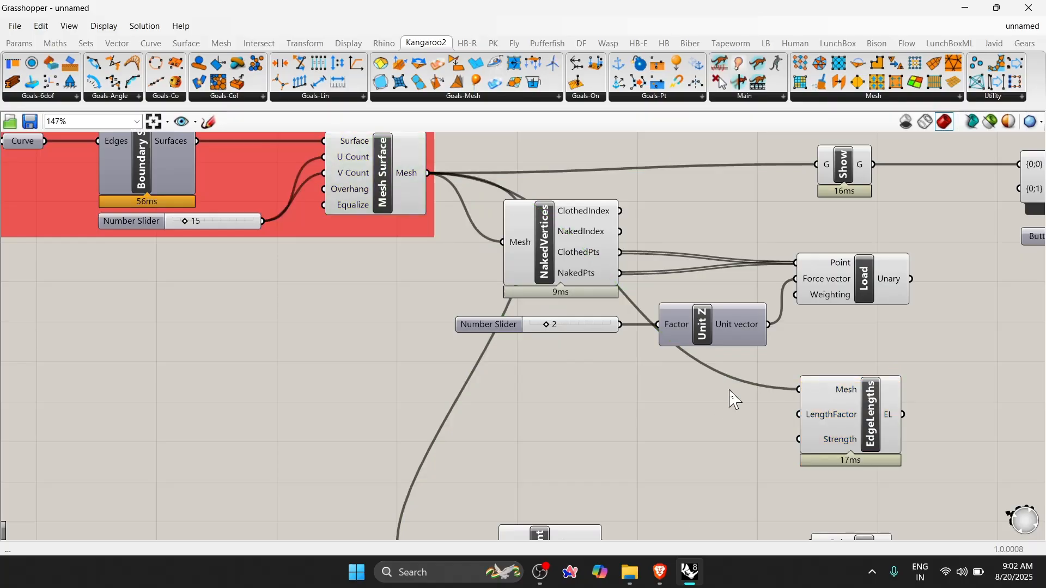
Add a 0 to 1.00 number slider, connect it to EdgeLengths' LengthFactor and set it to 0.63
{"action": "scroll", "coordinate": [773, 387], "scroll_direction": "up", "scroll_amount": 2}
{"action": "mouse_move", "coordinate": [801, 375]}
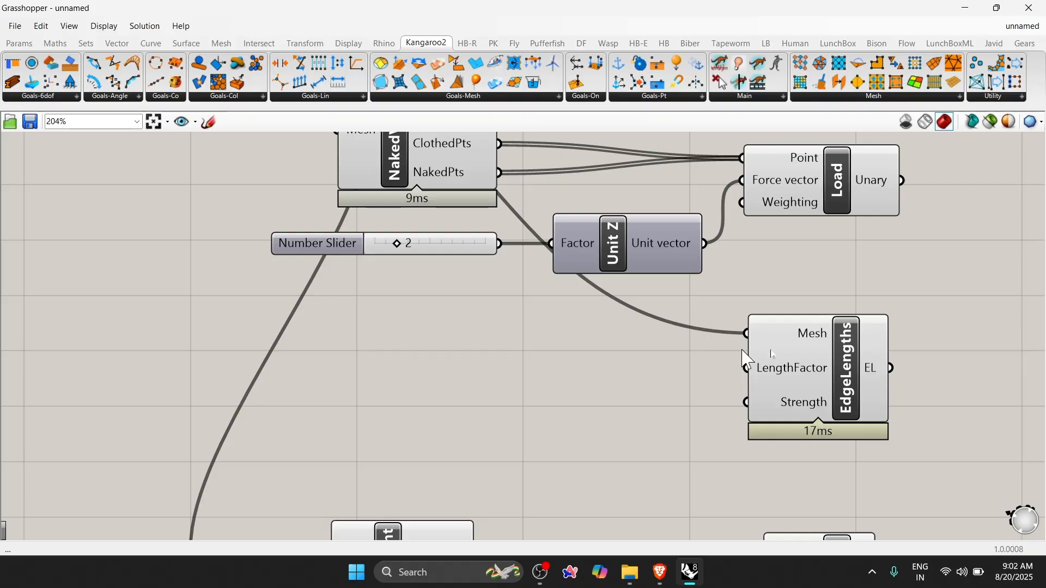
{"action": "double_click", "coordinate": [539, 382]}
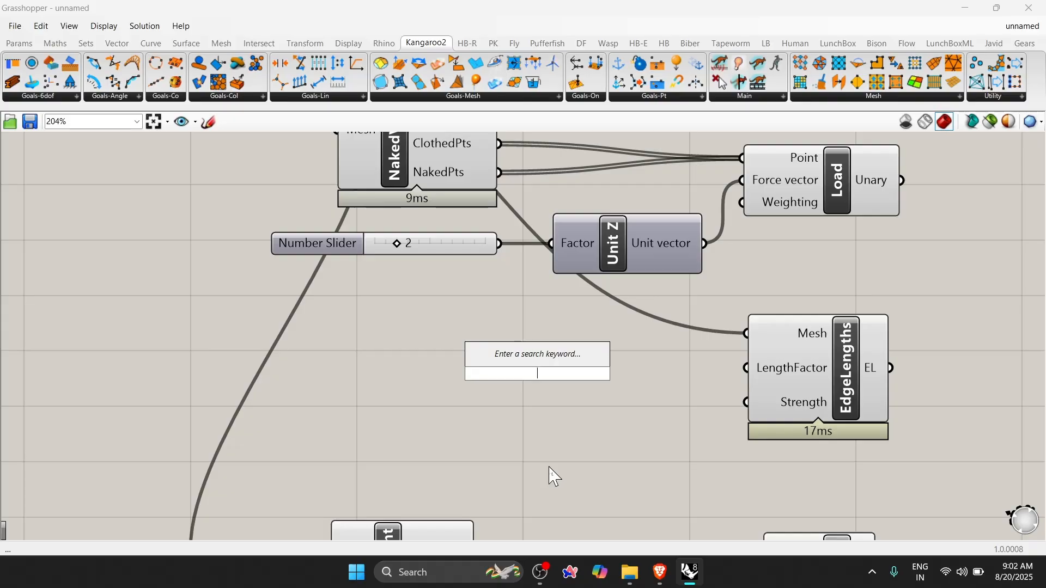
{"action": "type", "text": "0..1.00"}
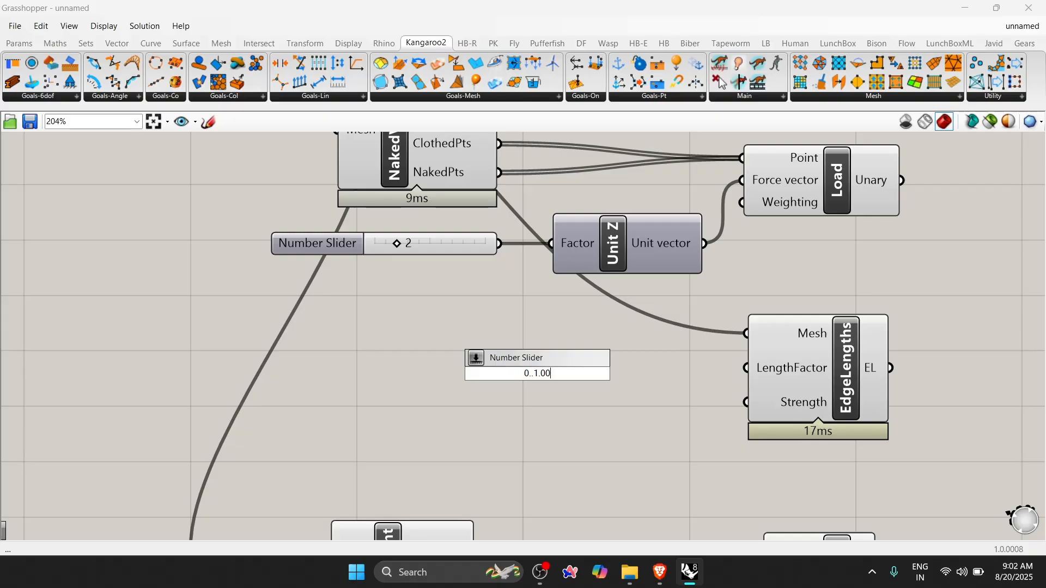
{"action": "key", "text": "Return"}
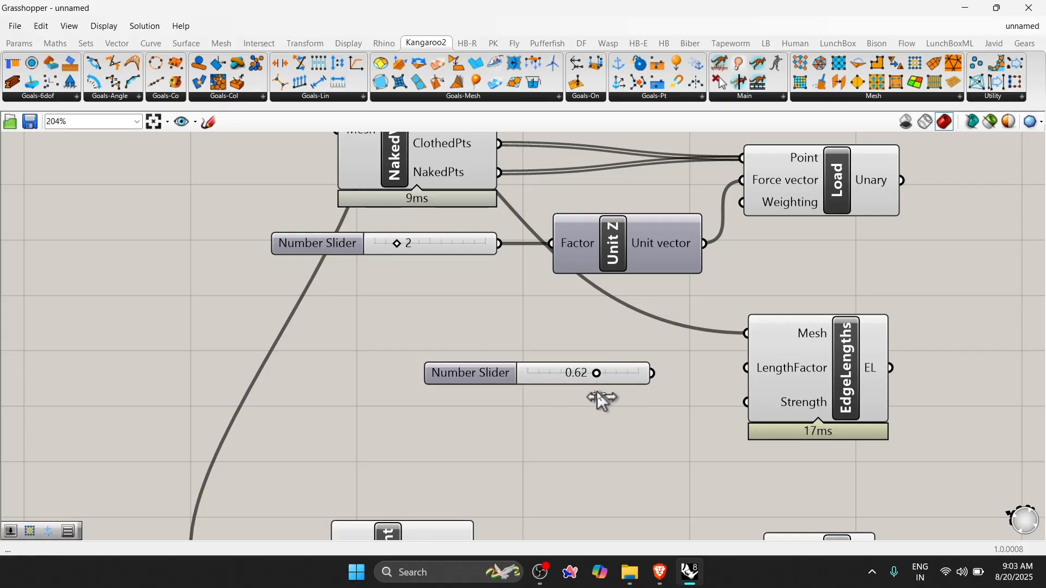
{"action": "left_click_drag", "start_coordinate": [581, 398], "coordinate": [619, 403]}
{"action": "left_click_drag", "start_coordinate": [653, 373], "coordinate": [746, 369]}
{"action": "left_click_drag", "start_coordinate": [570, 381], "coordinate": [598, 379]}
Align the right edges of the Show, Load, EdgeLengths and Anchor components
{"action": "scroll", "coordinate": [591, 403], "scroll_direction": "down", "scroll_amount": 5}
{"action": "scroll", "coordinate": [657, 324], "scroll_direction": "up", "scroll_amount": 1}
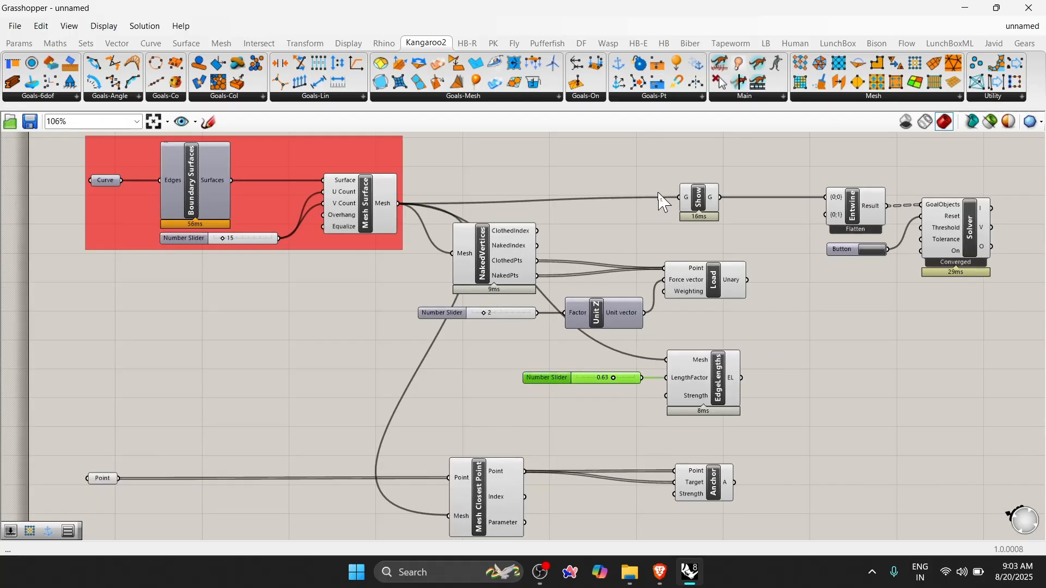
{"action": "left_click_drag", "start_coordinate": [660, 185], "coordinate": [749, 510]}
{"action": "left_click", "coordinate": [844, 460]}
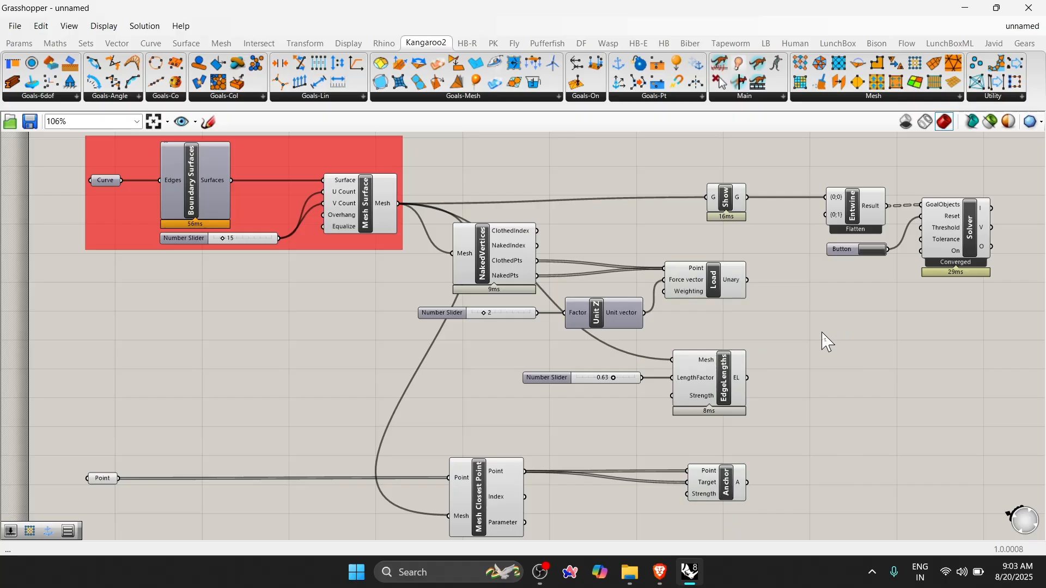
Connect the outputs of Load, EdgeLengths and Anchor together to Entwine's {0;1} input
{"action": "scroll", "coordinate": [773, 262], "scroll_direction": "up", "scroll_amount": 2}
{"action": "scroll", "coordinate": [776, 338], "scroll_direction": "down", "scroll_amount": 3}
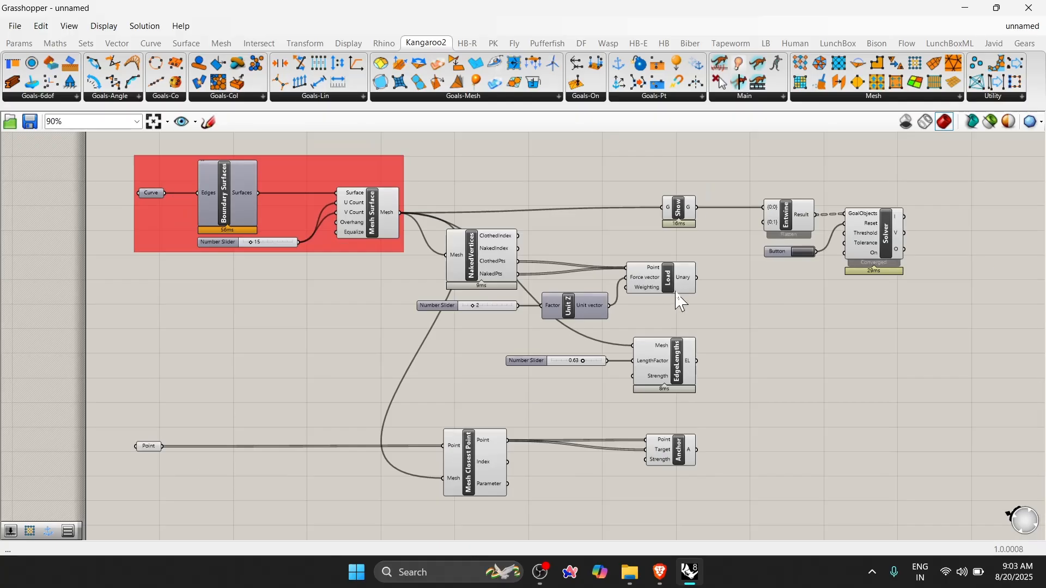
{"action": "scroll", "coordinate": [780, 239], "scroll_direction": "up", "scroll_amount": 5}
{"action": "scroll", "coordinate": [780, 238], "scroll_direction": "up", "scroll_amount": 2}
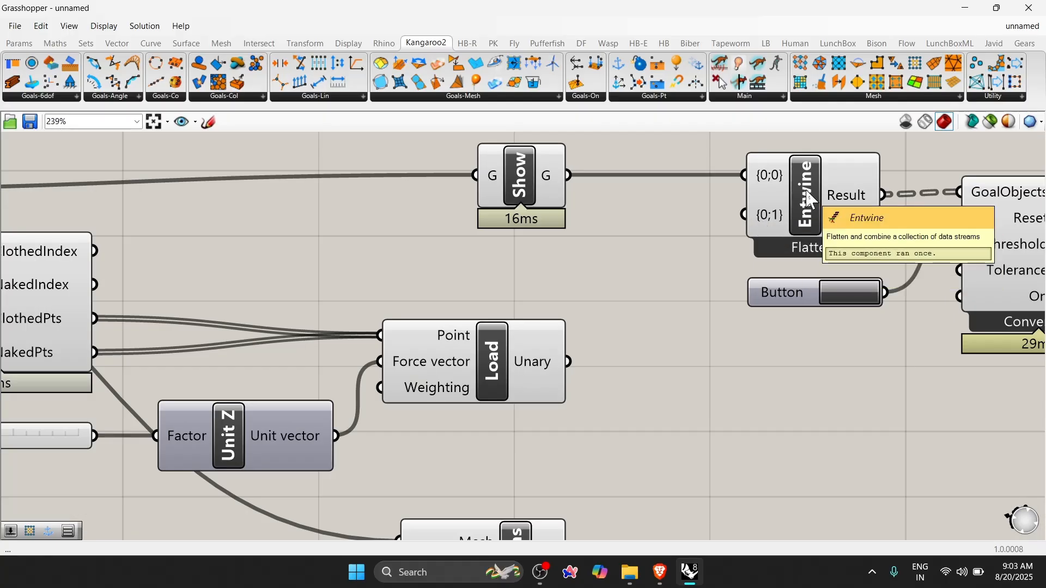
{"action": "scroll", "coordinate": [658, 249], "scroll_direction": "down", "scroll_amount": 3}
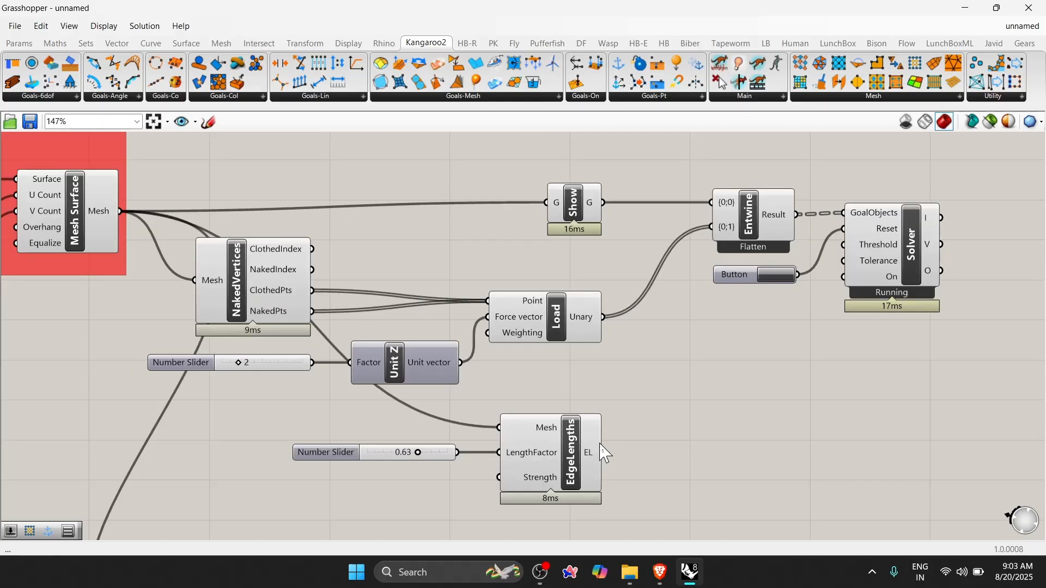
{"action": "left_click_drag", "start_coordinate": [635, 338], "coordinate": [711, 227], "text": "shift"}
{"action": "scroll", "coordinate": [638, 276], "scroll_direction": "down", "scroll_amount": 3}
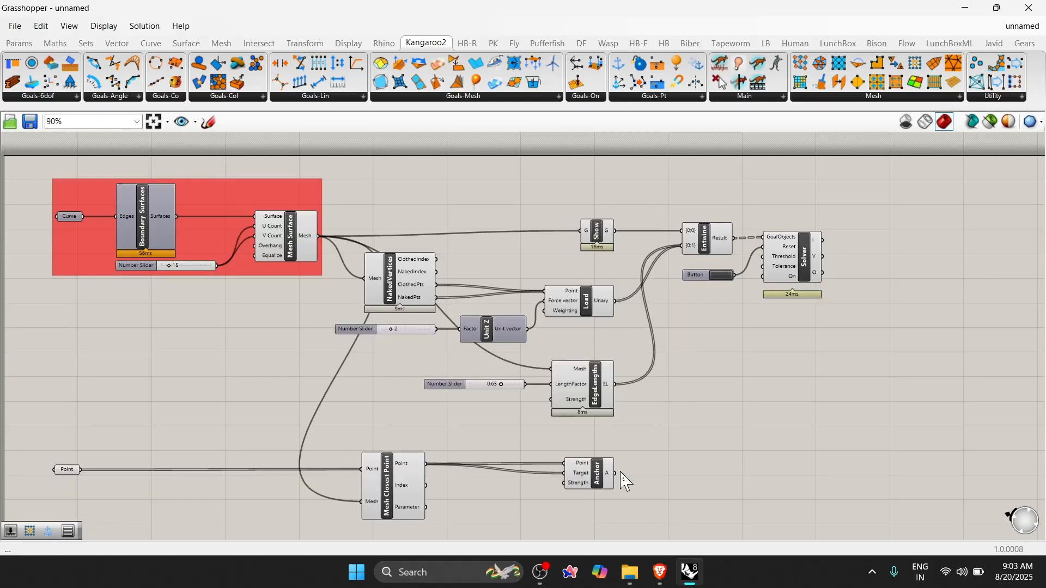
{"action": "scroll", "coordinate": [708, 261], "scroll_direction": "up", "scroll_amount": 4}
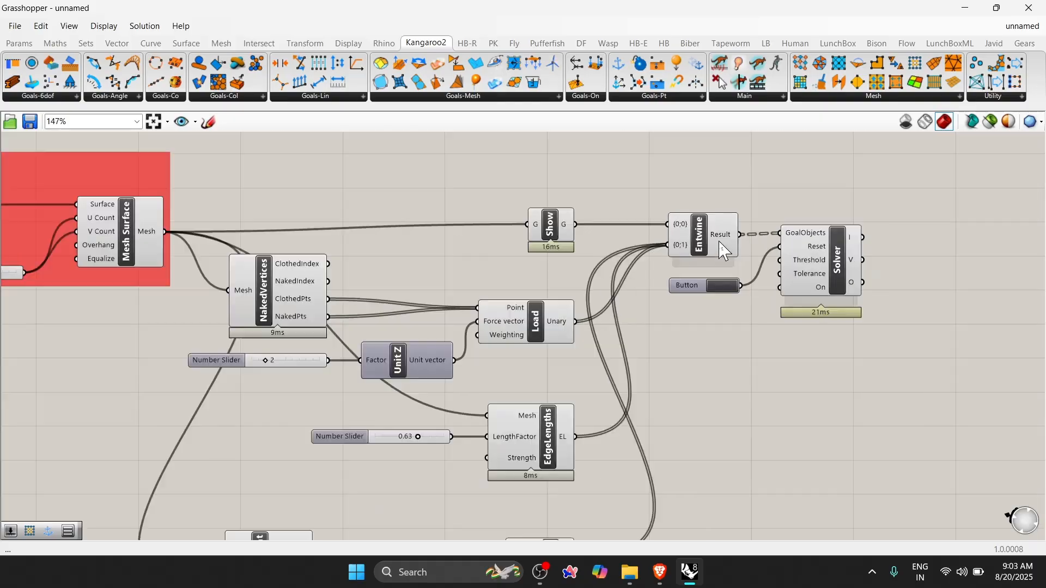
{"action": "left_click", "coordinate": [729, 327]}
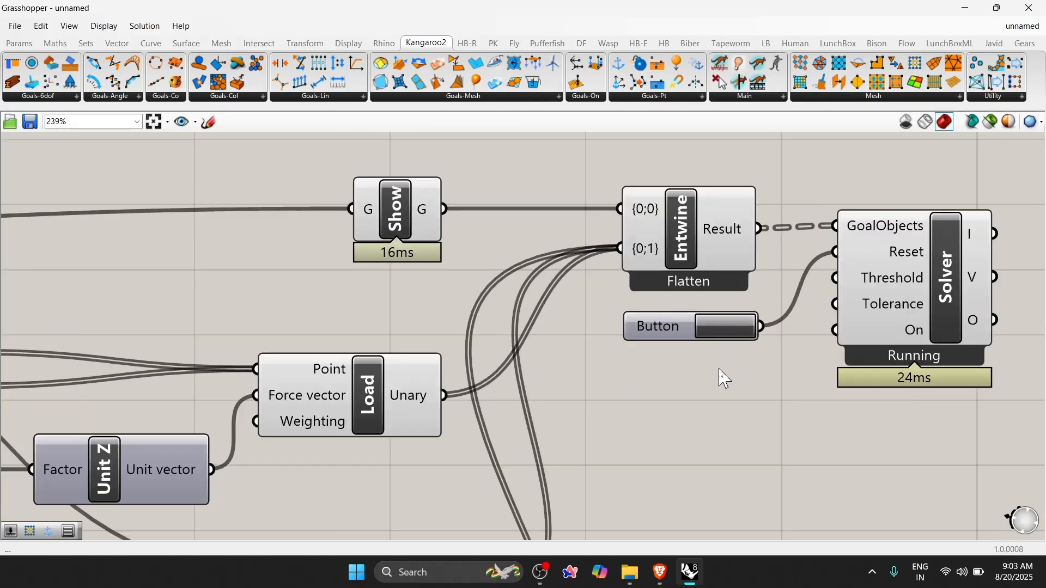
Restore the Grasshopper window beside the Rhino viewport and set Unit Z's factor slider to 1
{"action": "double_click", "coordinate": [590, 11]}
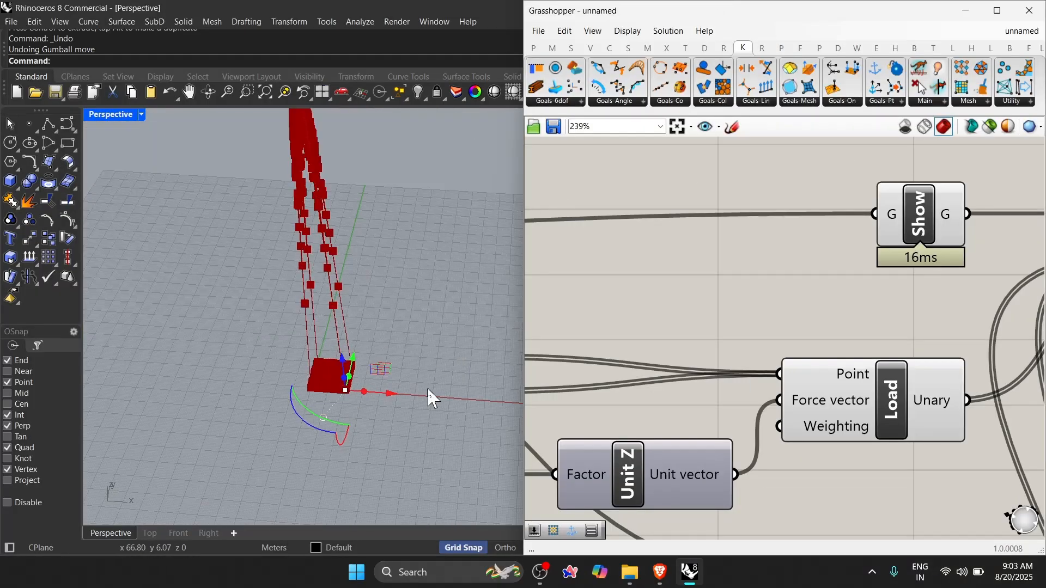
{"action": "right_click_drag", "start_coordinate": [431, 397], "coordinate": [363, 206]}
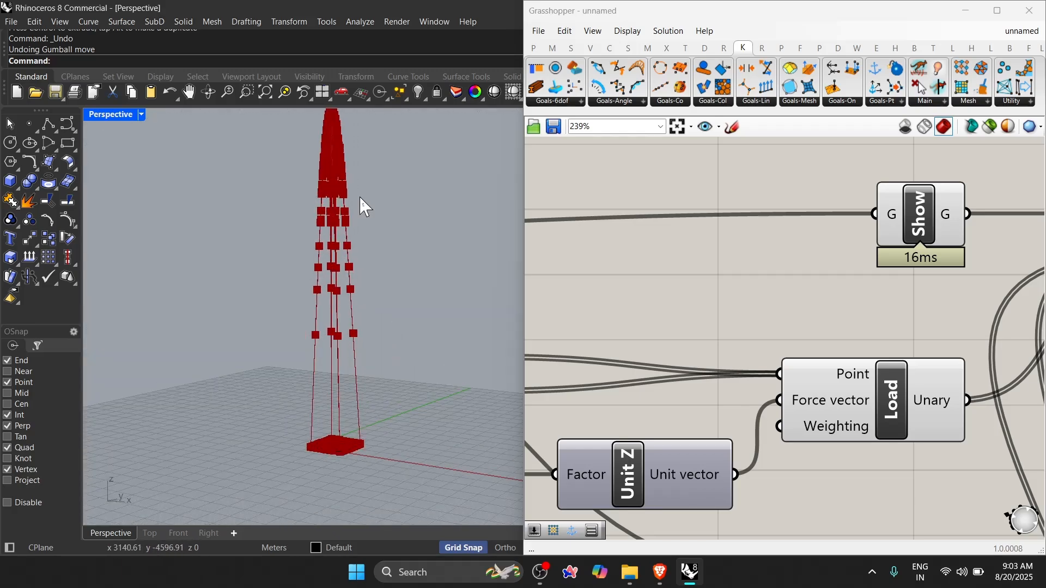
{"action": "scroll", "coordinate": [849, 303], "scroll_direction": "down", "scroll_amount": 3}
{"action": "right_click_drag", "start_coordinate": [759, 397], "coordinate": [921, 347]}
{"action": "scroll", "coordinate": [921, 347], "scroll_direction": "up", "scroll_amount": 2}
{"action": "scroll", "coordinate": [627, 385], "scroll_direction": "up", "scroll_amount": 4}
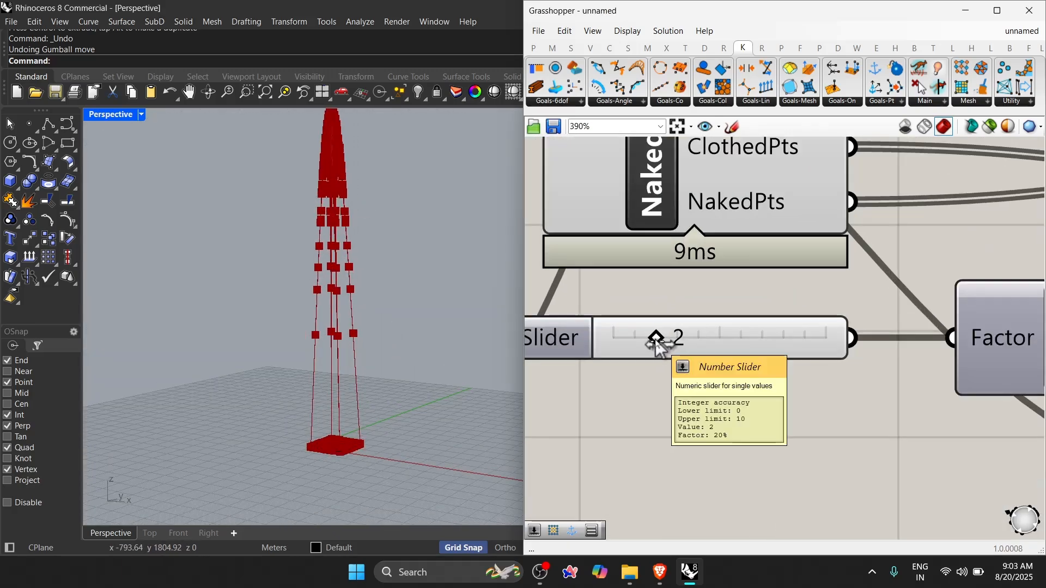
{"action": "left_click_drag", "start_coordinate": [655, 340], "coordinate": [635, 341]}
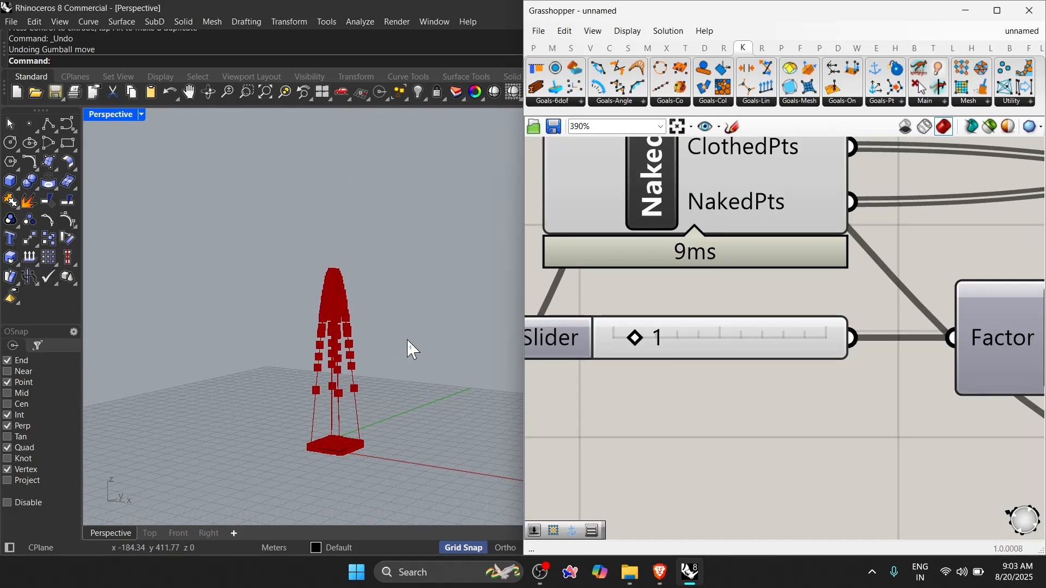
Review the Load, EdgeLengths and Anchor goals and trace their wires into Entwine
{"action": "scroll", "coordinate": [692, 330], "scroll_direction": "down", "scroll_amount": 5}
{"action": "scroll", "coordinate": [778, 297], "scroll_direction": "up", "scroll_amount": 2}
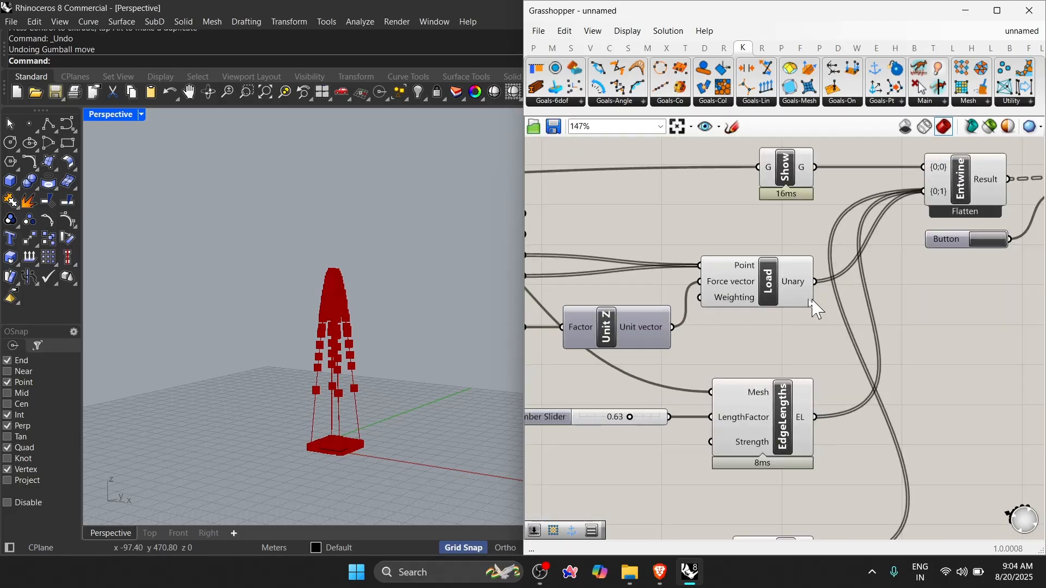
{"action": "left_click", "coordinate": [773, 288]}
{"action": "left_click", "coordinate": [783, 449]}
{"action": "scroll", "coordinate": [740, 284], "scroll_direction": "down", "scroll_amount": 2}
{"action": "scroll", "coordinate": [779, 501], "scroll_direction": "up", "scroll_amount": 1}
{"action": "left_click", "coordinate": [779, 490]}
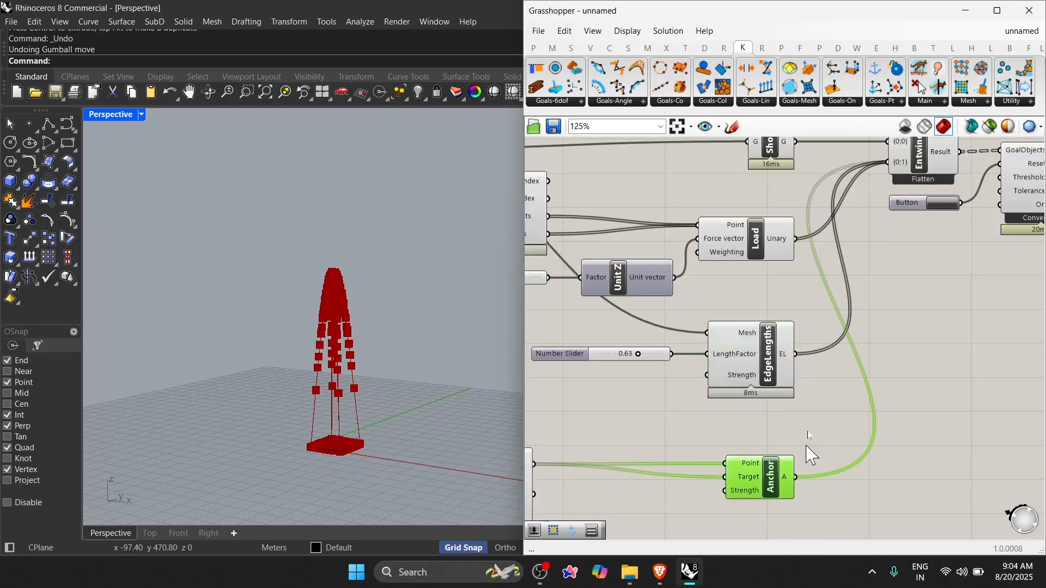
{"action": "left_click", "coordinate": [803, 312]}
{"action": "right_click_drag", "start_coordinate": [801, 307], "coordinate": [823, 329]}
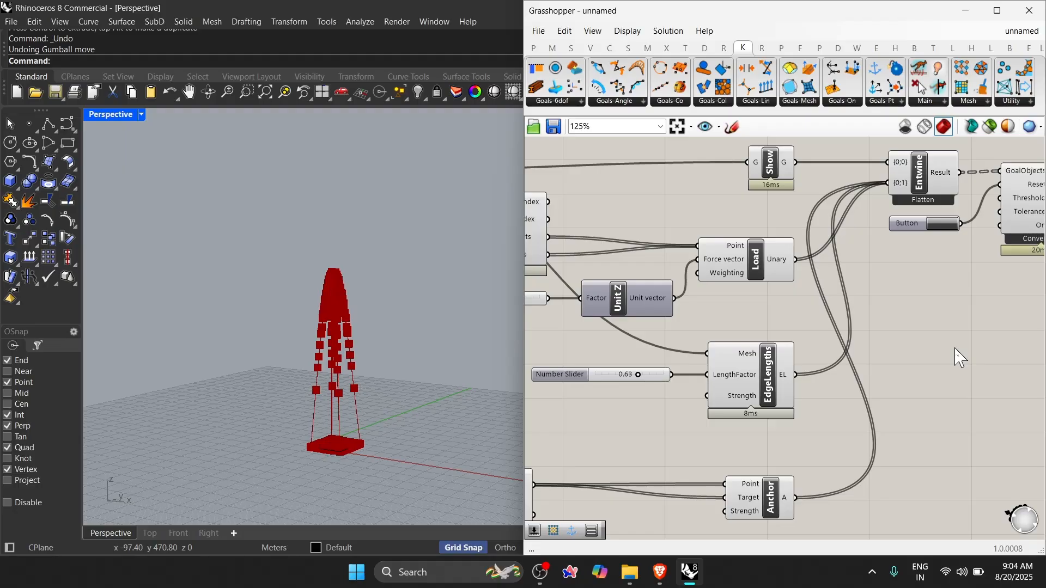
Set EdgeLengths' LengthFactor slider to 0.75 and reset the Solver
{"action": "right_click_drag", "start_coordinate": [121, 401], "coordinate": [362, 484]}
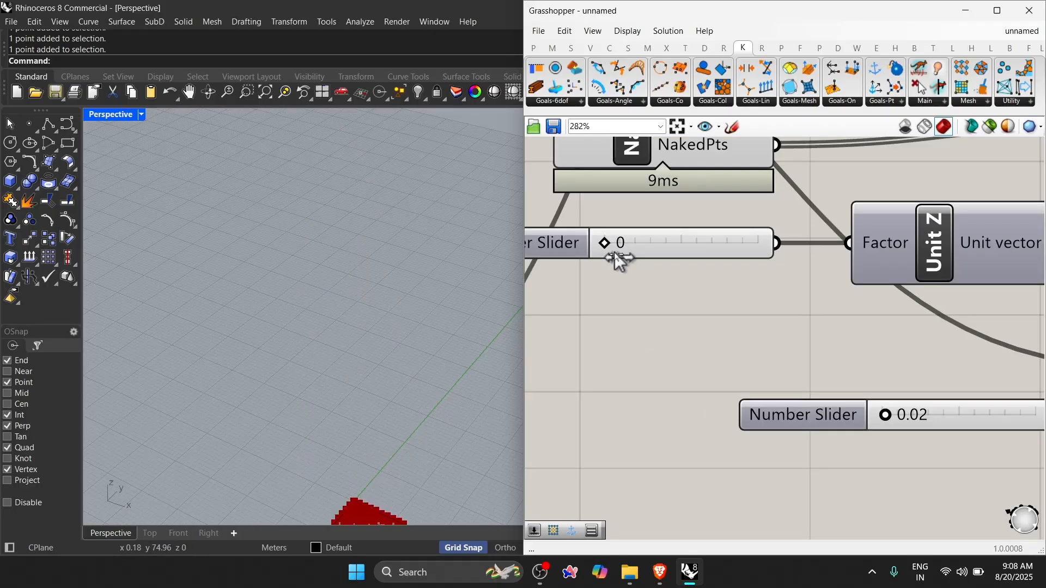
{"action": "scroll", "coordinate": [382, 370], "scroll_direction": "down", "scroll_amount": 5}
{"action": "scroll", "coordinate": [385, 454], "scroll_direction": "up", "scroll_amount": 12}
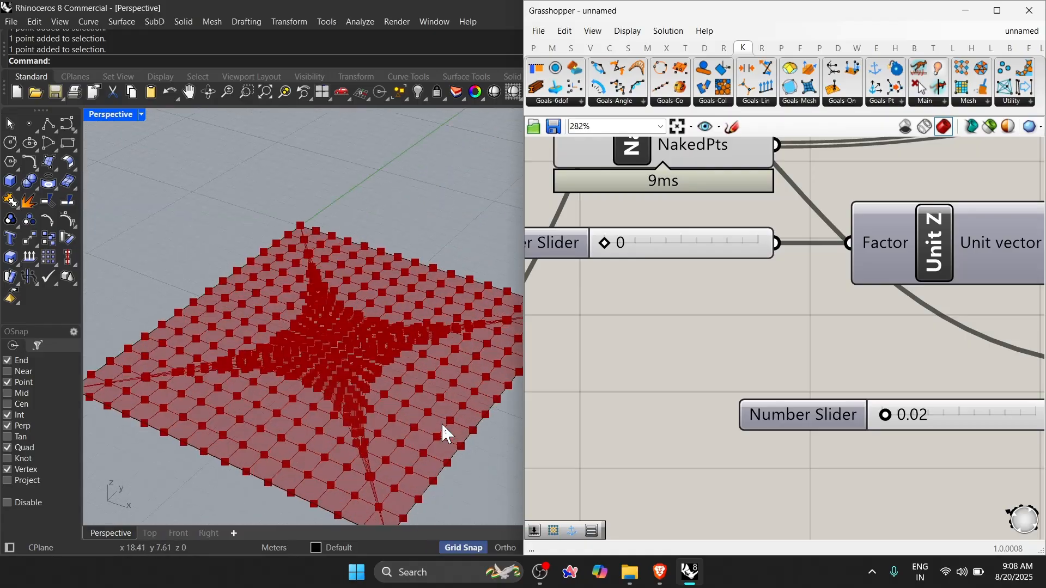
{"action": "right_click_drag", "start_coordinate": [879, 436], "coordinate": [734, 336]}
{"action": "left_click_drag", "start_coordinate": [740, 314], "coordinate": [855, 337]}
{"action": "scroll", "coordinate": [851, 331], "scroll_direction": "down", "scroll_amount": 7}
{"action": "right_click_drag", "start_coordinate": [1019, 236], "coordinate": [914, 256]}
{"action": "scroll", "coordinate": [915, 256], "scroll_direction": "up", "scroll_amount": 2}
{"action": "left_click", "coordinate": [927, 252]}
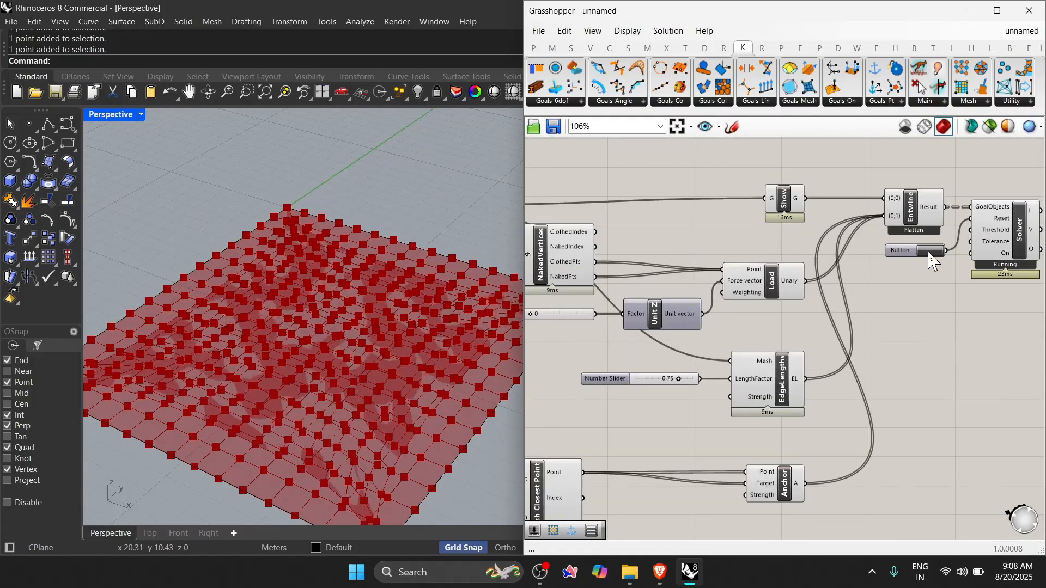
Set the number slider feeding Unit Z's factor to 1 and inspect the lifted mesh in the Rhino viewport
{"action": "scroll", "coordinate": [749, 376], "scroll_direction": "up", "scroll_amount": 2}
{"action": "right_click_drag", "start_coordinate": [749, 376], "coordinate": [888, 353]}
{"action": "scroll", "coordinate": [751, 345], "scroll_direction": "down", "scroll_amount": 1}
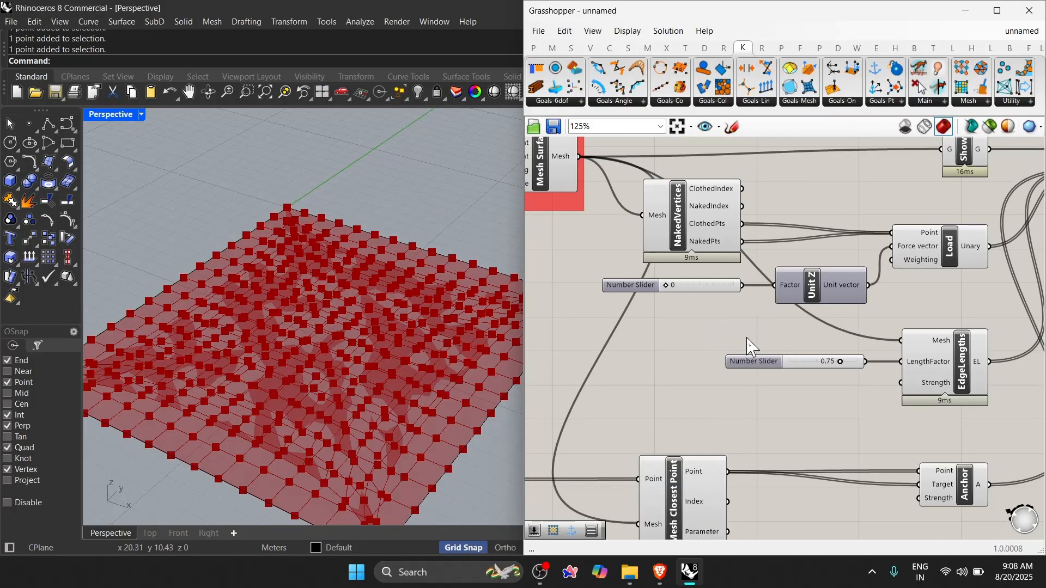
{"action": "left_click", "coordinate": [937, 267]}
{"action": "left_click", "coordinate": [781, 292]}
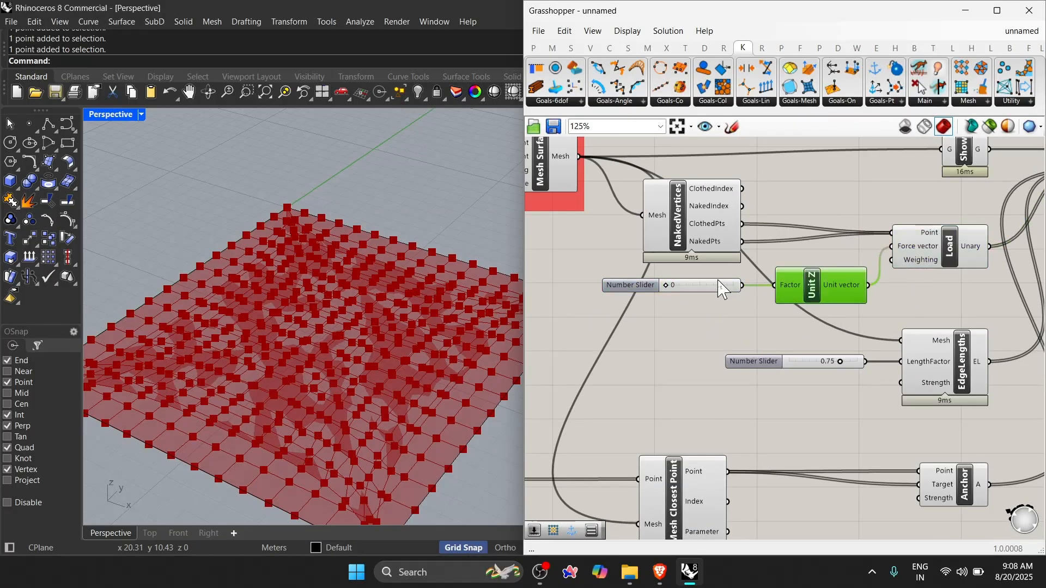
{"action": "left_click", "coordinate": [695, 286]}
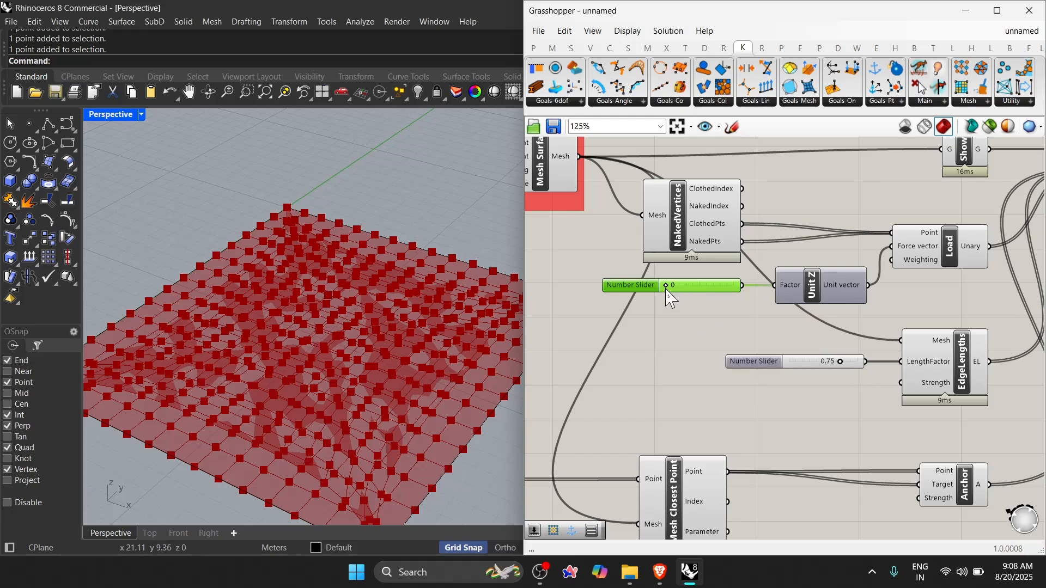
{"action": "left_click_drag", "start_coordinate": [666, 289], "coordinate": [673, 294]}
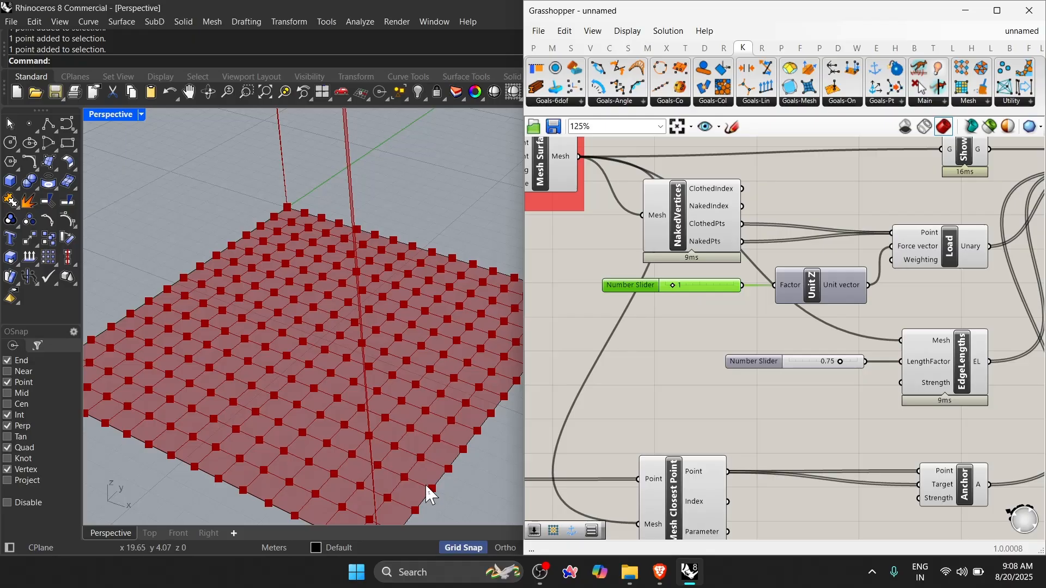
{"action": "scroll", "coordinate": [351, 400], "scroll_direction": "down", "scroll_amount": 12}
{"action": "scroll", "coordinate": [342, 171], "scroll_direction": "up", "scroll_amount": 1}
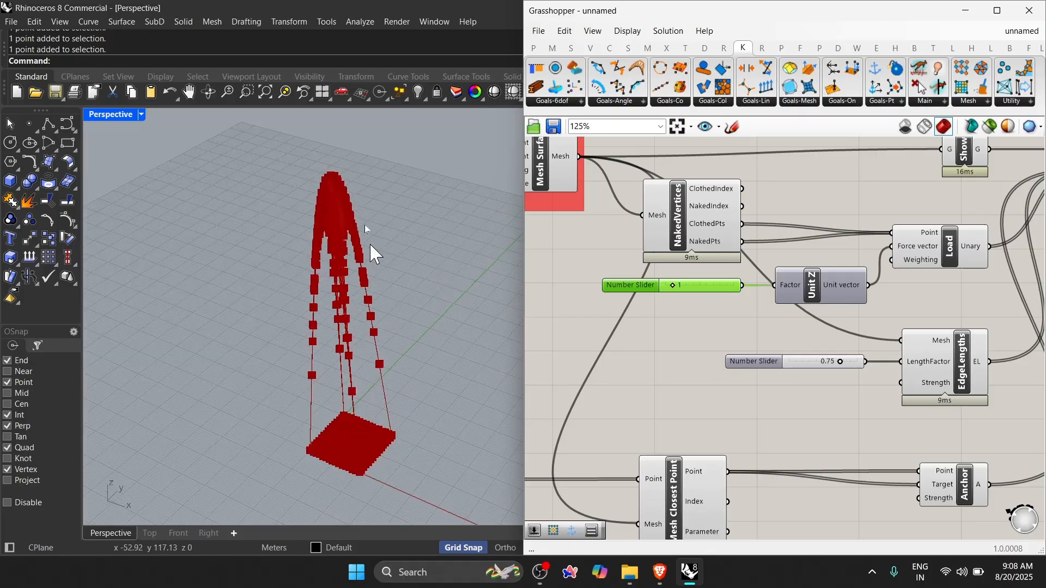
Change the rounding of Unit Z's factor slider to floating-point numbers with three digits
{"action": "scroll", "coordinate": [700, 294], "scroll_direction": "up", "scroll_amount": 7}
{"action": "left_click", "coordinate": [701, 260]}
{"action": "scroll", "coordinate": [704, 313], "scroll_direction": "down", "scroll_amount": 3}
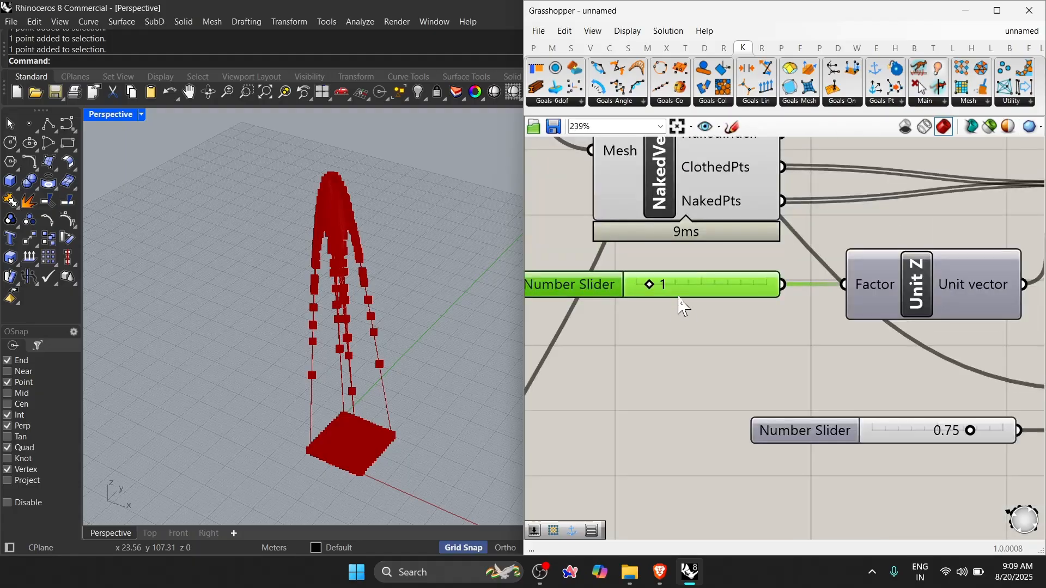
{"action": "double_click", "coordinate": [552, 291]}
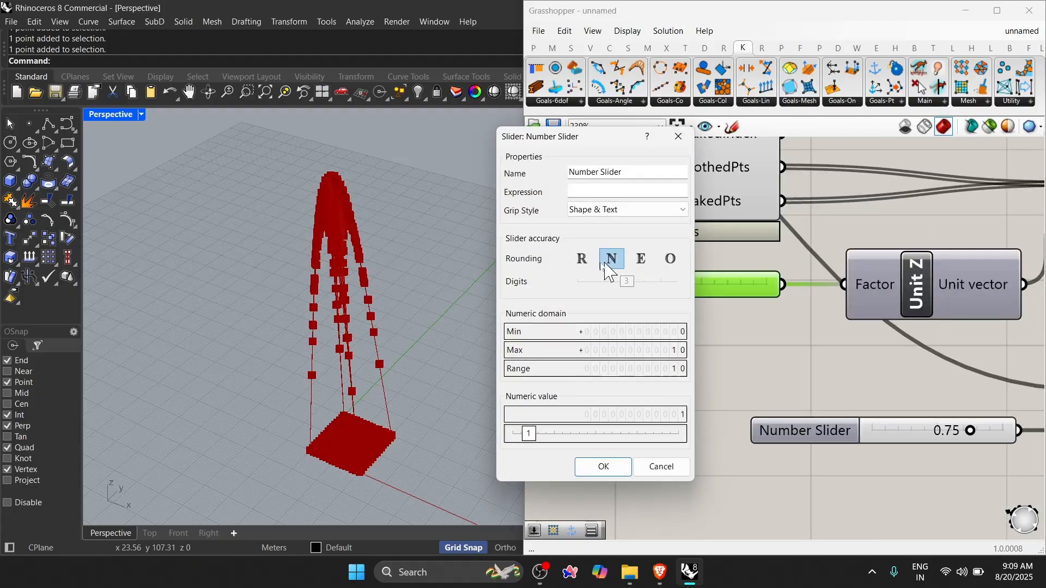
{"action": "left_click", "coordinate": [604, 467]}
Set Unit Z's factor slider to 0.186 and inspect the resulting vault in the Rhino viewport
{"action": "scroll", "coordinate": [649, 287], "scroll_direction": "up", "scroll_amount": 9}
{"action": "left_click_drag", "start_coordinate": [661, 276], "coordinate": [594, 312]}
{"action": "scroll", "coordinate": [348, 253], "scroll_direction": "up", "scroll_amount": 5}
{"action": "right_click_drag", "start_coordinate": [349, 253], "coordinate": [330, 420]}
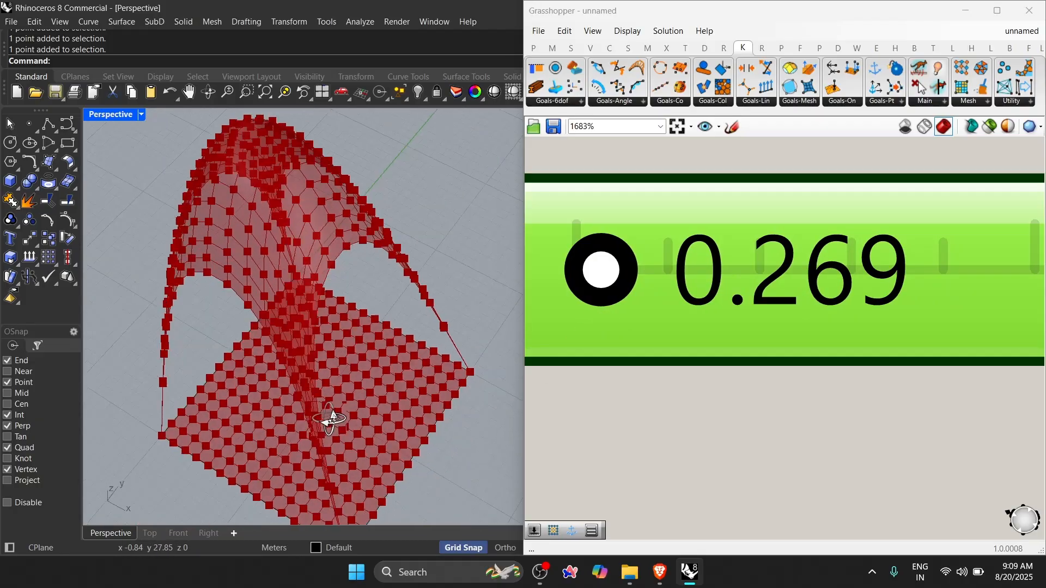
{"action": "left_click_drag", "start_coordinate": [602, 279], "coordinate": [597, 289]}
{"action": "scroll", "coordinate": [361, 335], "scroll_direction": "down", "scroll_amount": 2}
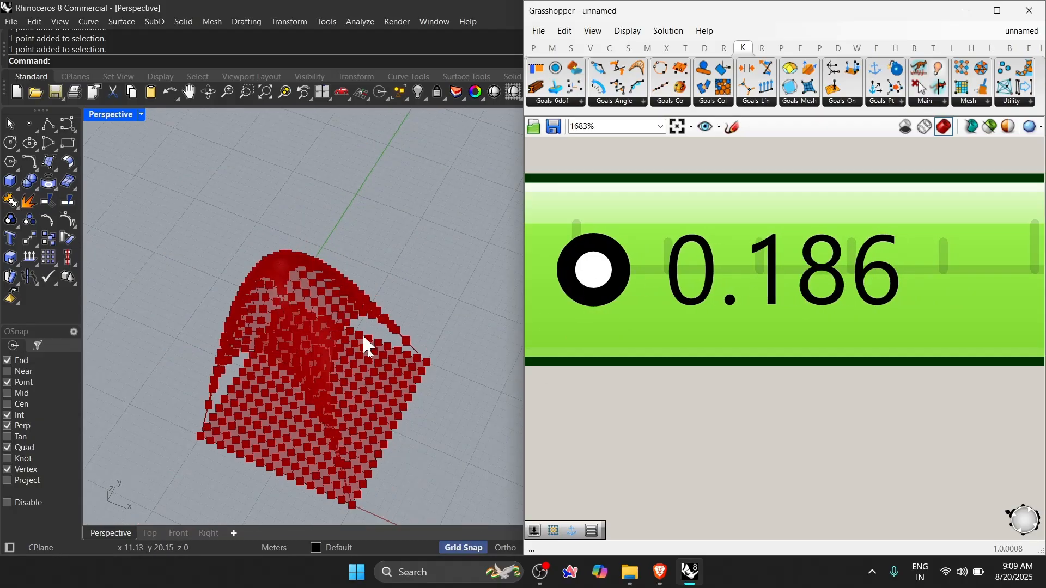
{"action": "mouse_move", "coordinate": [380, 370]}
{"action": "right_mouse_down"}
{"action": "mouse_move", "coordinate": [409, 317]}
{"action": "mouse_move", "coordinate": [387, 372]}
{"action": "right_mouse_up"}
{"action": "scroll", "coordinate": [387, 372], "scroll_direction": "up", "scroll_amount": 2}
Set EdgeLengths' LengthFactor slider to 0.00 and inspect the resulting mesh in the Rhino viewport
{"action": "scroll", "coordinate": [643, 250], "scroll_direction": "down", "scroll_amount": 9}
{"action": "scroll", "coordinate": [642, 249], "scroll_direction": "down", "scroll_amount": 4}
{"action": "scroll", "coordinate": [889, 359], "scroll_direction": "up", "scroll_amount": 4}
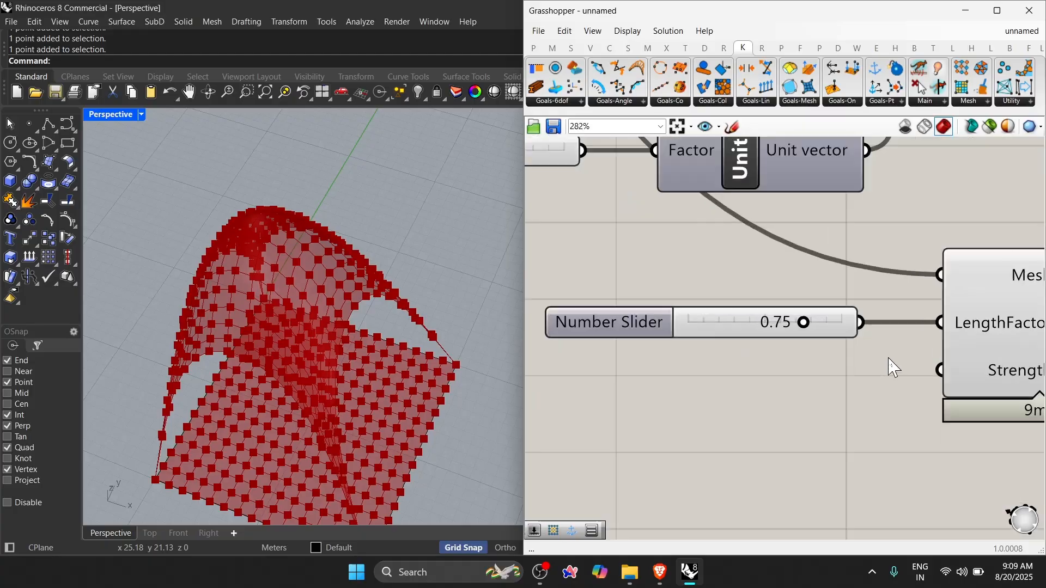
{"action": "right_click_drag", "start_coordinate": [891, 359], "coordinate": [789, 357]}
{"action": "left_click", "coordinate": [959, 326]}
{"action": "scroll", "coordinate": [662, 327], "scroll_direction": "up", "scroll_amount": 2}
{"action": "right_click_drag", "start_coordinate": [665, 337], "coordinate": [711, 332]}
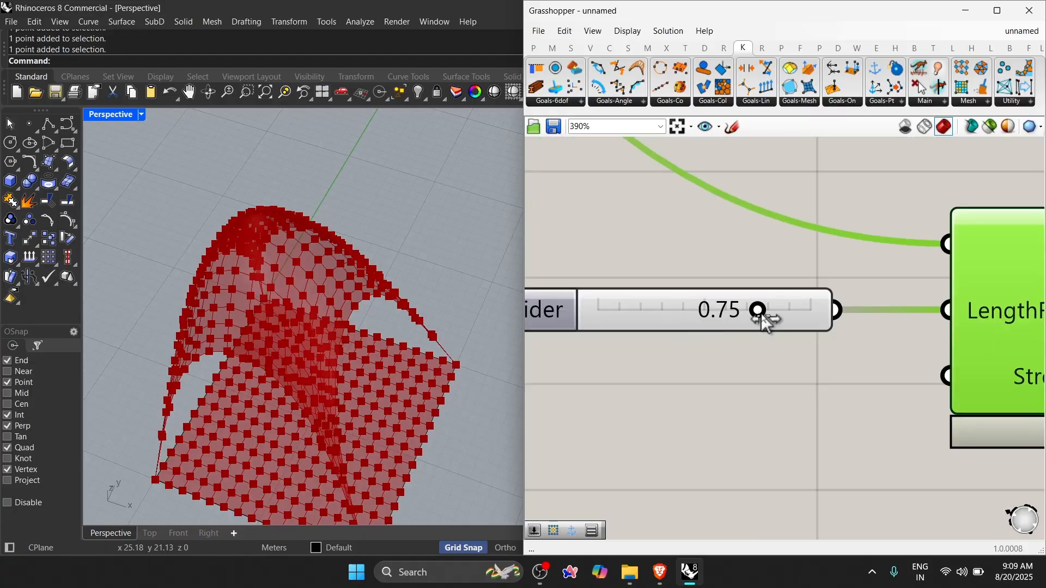
{"action": "left_click_drag", "start_coordinate": [760, 315], "coordinate": [556, 357]}
{"action": "scroll", "coordinate": [294, 377], "scroll_direction": "up", "scroll_amount": 8}
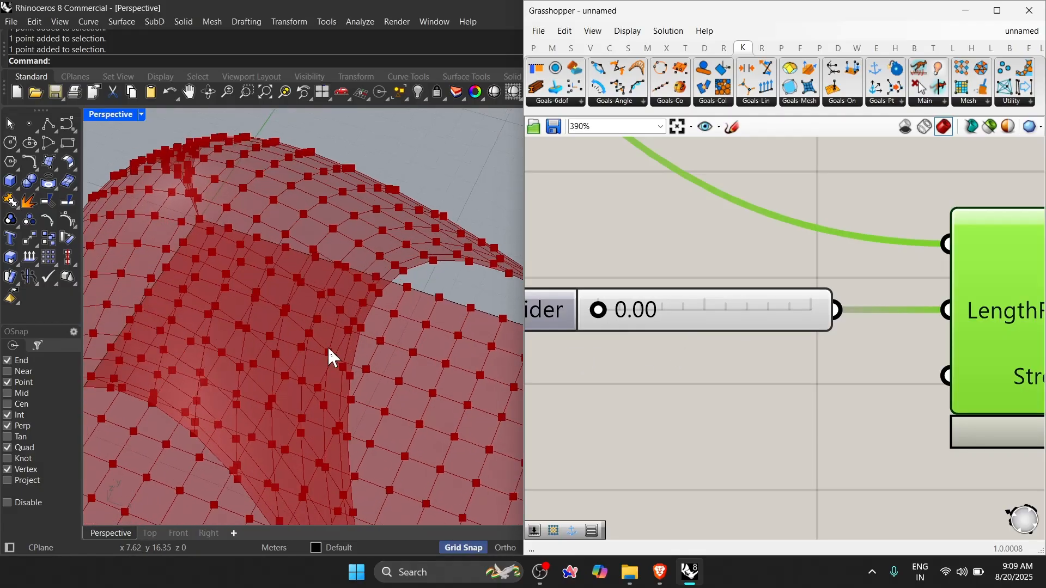
{"action": "scroll", "coordinate": [352, 257], "scroll_direction": "down", "scroll_amount": 4}
Set EdgeLengths' LengthFactor slider to 1.00 and inspect the vault from several angles
{"action": "left_click_drag", "start_coordinate": [603, 305], "coordinate": [819, 330]}
{"action": "scroll", "coordinate": [336, 226], "scroll_direction": "down", "scroll_amount": 8}
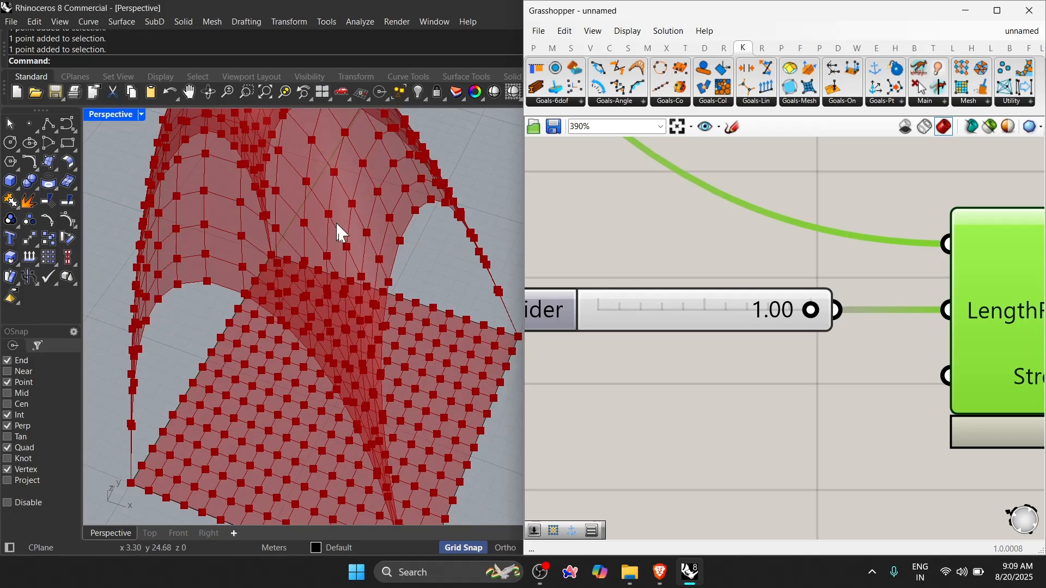
{"action": "right_click_drag", "start_coordinate": [326, 327], "coordinate": [292, 348]}
{"action": "scroll", "coordinate": [326, 338], "scroll_direction": "up", "scroll_amount": 5}
{"action": "scroll", "coordinate": [381, 385], "scroll_direction": "down", "scroll_amount": 4}
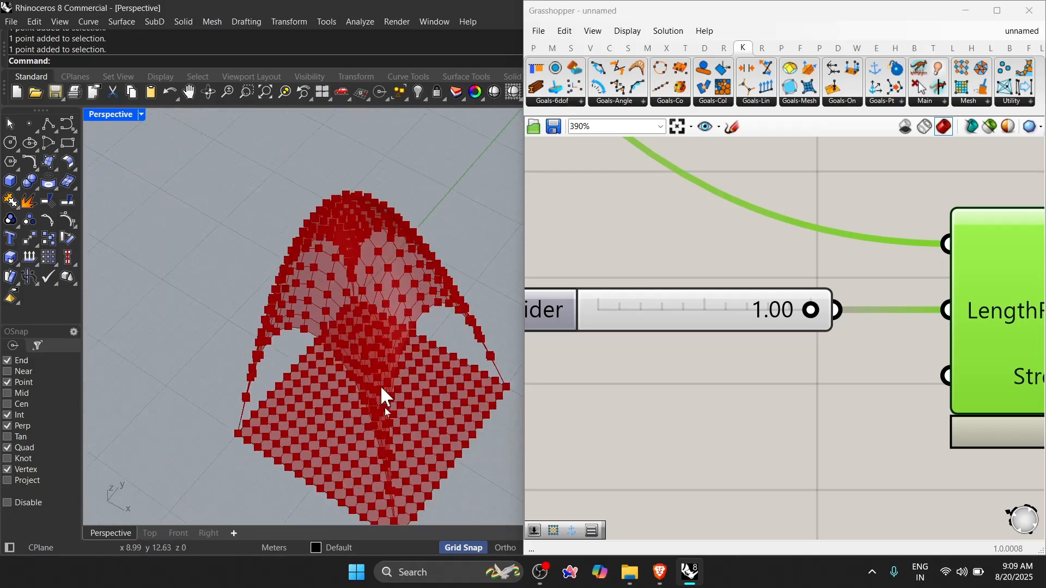
{"action": "right_click_drag", "start_coordinate": [382, 387], "coordinate": [422, 368]}
Lower Unit Z's factor slider to 0.000 and inspect the mesh in the Rhino viewport
{"action": "scroll", "coordinate": [872, 365], "scroll_direction": "down", "scroll_amount": 8}
{"action": "scroll", "coordinate": [686, 276], "scroll_direction": "up", "scroll_amount": 7}
{"action": "scroll", "coordinate": [687, 281], "scroll_direction": "up", "scroll_amount": 6}
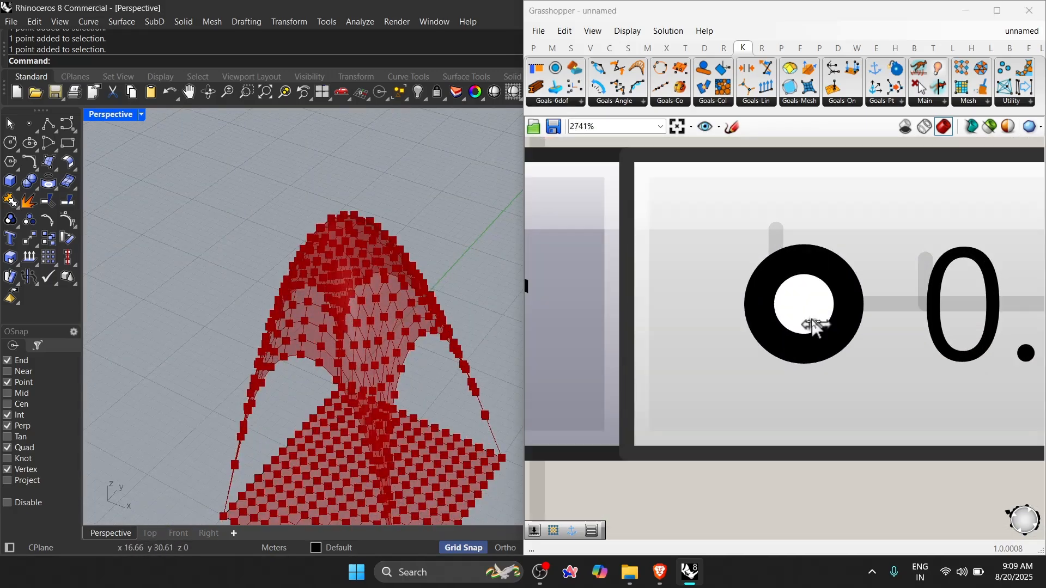
{"action": "left_click_drag", "start_coordinate": [817, 322], "coordinate": [792, 338]}
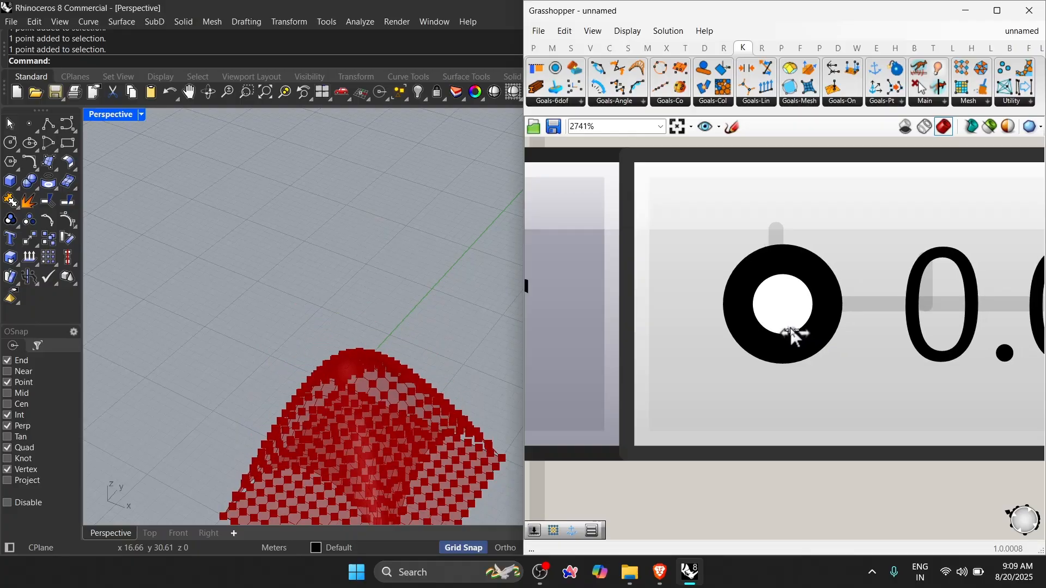
{"action": "scroll", "coordinate": [601, 322], "scroll_direction": "down", "scroll_amount": 4}
{"action": "left_click_drag", "start_coordinate": [679, 325], "coordinate": [635, 336]}
{"action": "scroll", "coordinate": [622, 273], "scroll_direction": "down", "scroll_amount": 11}
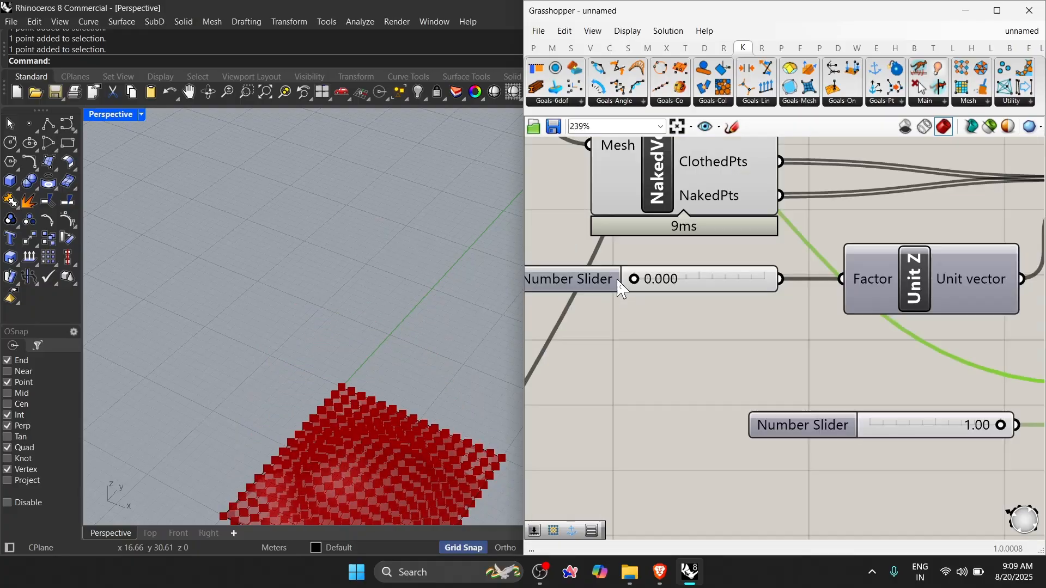
{"action": "scroll", "coordinate": [621, 289], "scroll_direction": "down", "scroll_amount": 6}
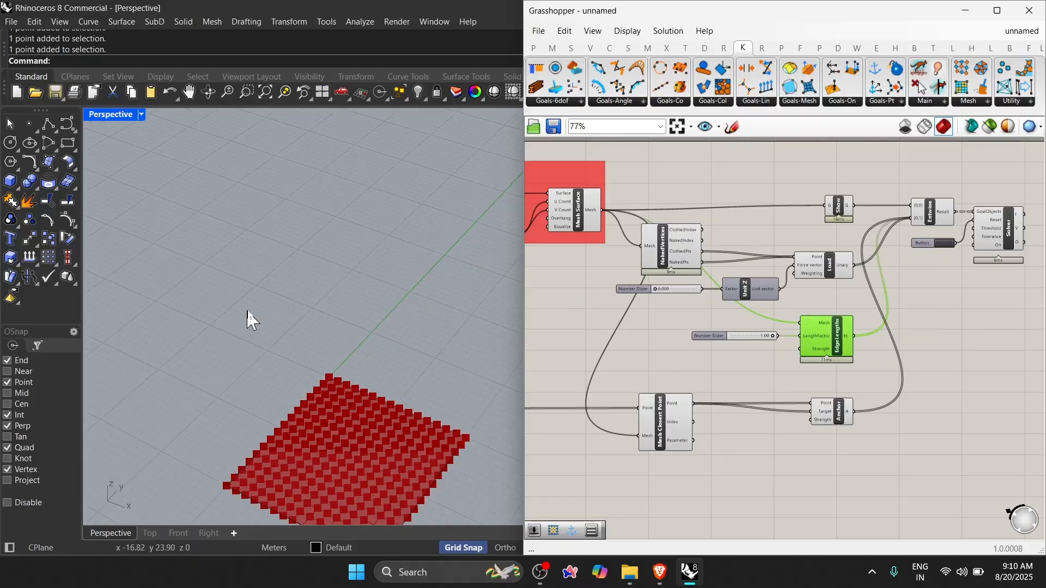
{"action": "right_click_drag", "start_coordinate": [248, 312], "coordinate": [237, 240], "text": "shift"}
{"action": "scroll", "coordinate": [396, 470], "scroll_direction": "up", "scroll_amount": 6}
{"action": "scroll", "coordinate": [348, 303], "scroll_direction": "down", "scroll_amount": 3}
{"action": "scroll", "coordinate": [635, 287], "scroll_direction": "up", "scroll_amount": 9}
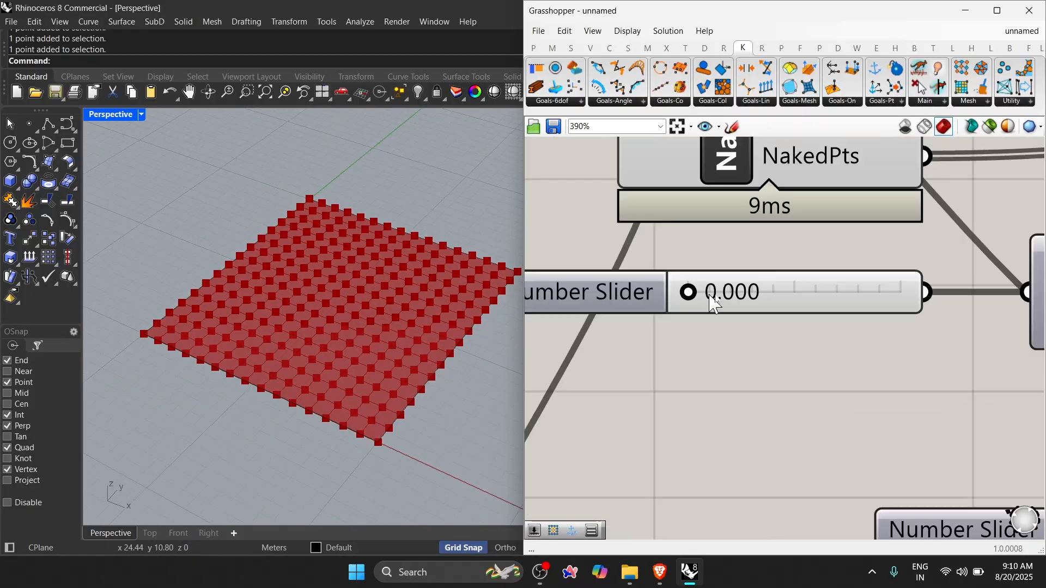
Leave Unit Z's factor slider unedited, select the Solver and reset it with its connected Button
{"action": "double_click", "coordinate": [747, 299]}
{"action": "left_click", "coordinate": [660, 392]}
{"action": "scroll", "coordinate": [659, 387], "scroll_direction": "down", "scroll_amount": 8}
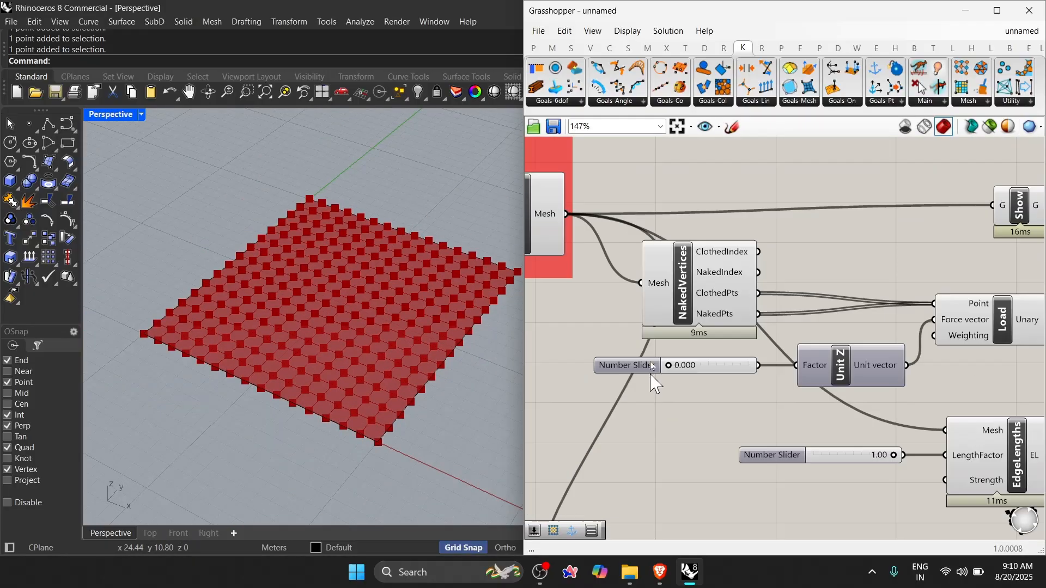
{"action": "right_click_drag", "start_coordinate": [975, 290], "coordinate": [700, 301]}
{"action": "scroll", "coordinate": [703, 304], "scroll_direction": "up", "scroll_amount": 7}
{"action": "left_click", "coordinate": [883, 354]}
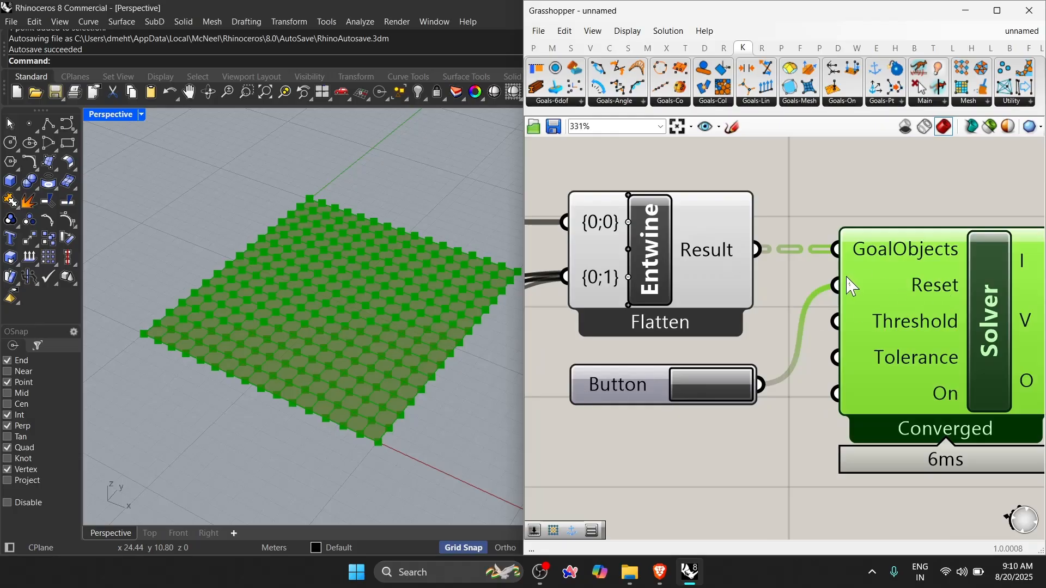
{"action": "left_click", "coordinate": [702, 393]}
Set Unit Z's factor slider to 0.001 and inspect the vault from a low angle in the Rhino viewport
{"action": "scroll", "coordinate": [942, 308], "scroll_direction": "down", "scroll_amount": 8}
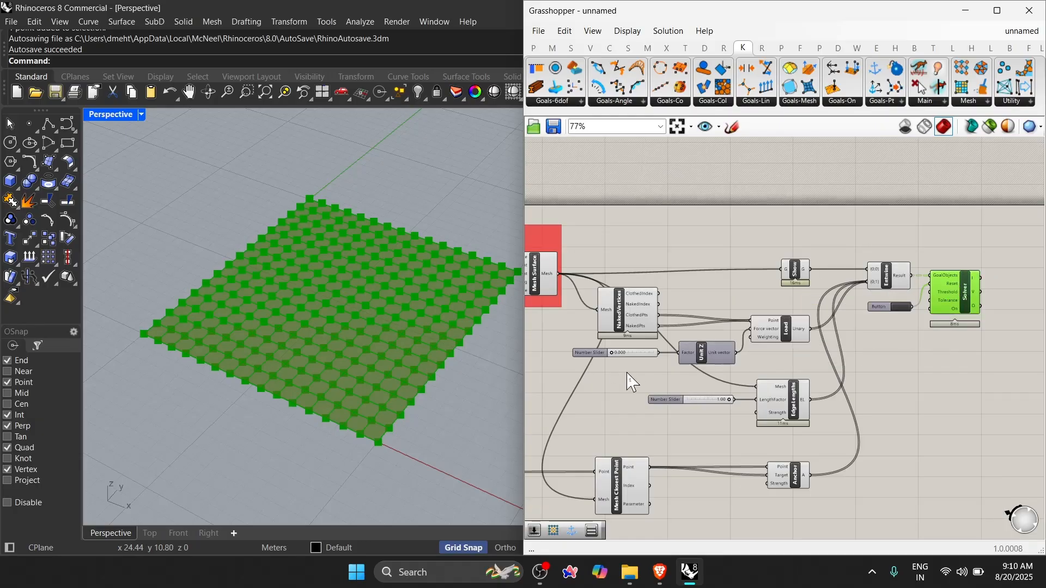
{"action": "scroll", "coordinate": [621, 354], "scroll_direction": "up", "scroll_amount": 11}
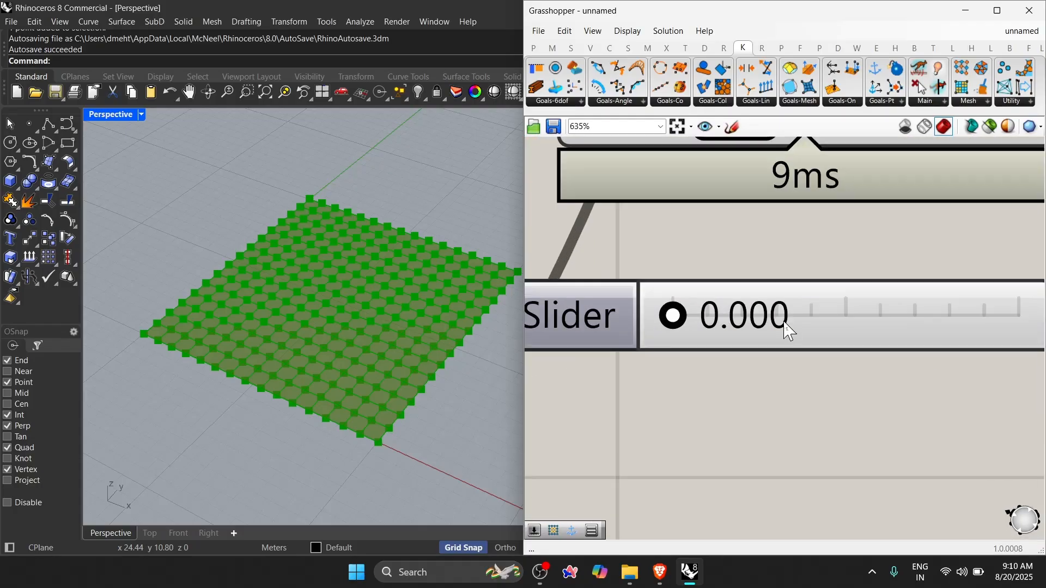
{"action": "double_click", "coordinate": [789, 331]}
{"action": "type", "text": "0.001"}
{"action": "key", "text": "Return"}
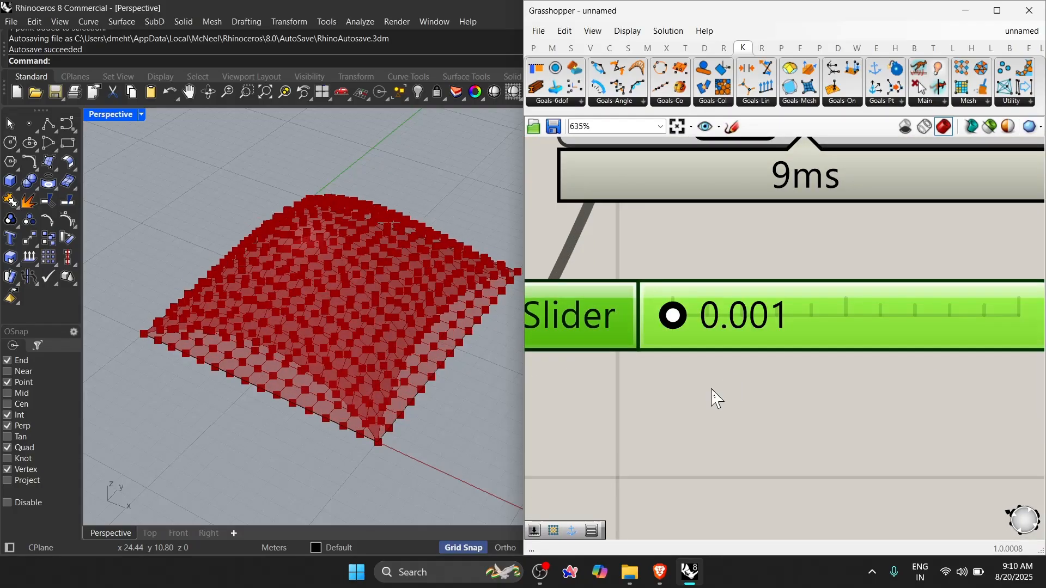
{"action": "right_click_drag", "start_coordinate": [310, 377], "coordinate": [384, 396]}
{"action": "scroll", "coordinate": [339, 411], "scroll_direction": "down", "scroll_amount": 4}
{"action": "scroll", "coordinate": [339, 411], "scroll_direction": "up", "scroll_amount": 8}
{"action": "scroll", "coordinate": [604, 285], "scroll_direction": "down", "scroll_amount": 3}
{"action": "scroll", "coordinate": [629, 297], "scroll_direction": "up", "scroll_amount": 3}
Set Unit Z's factor slider to 0.002
{"action": "double_click", "coordinate": [734, 303]}
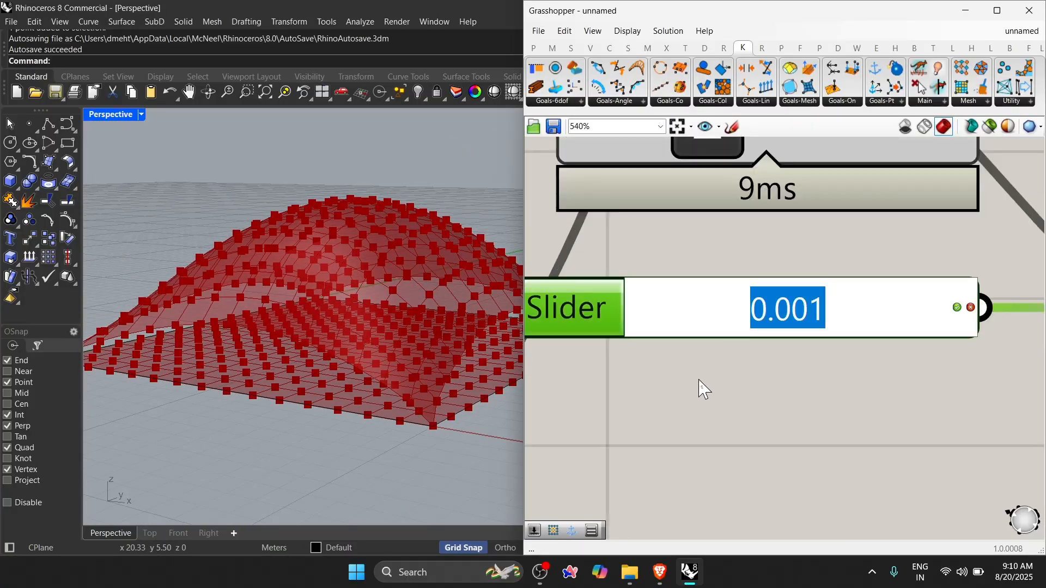
{"action": "type", "text": "0.002"}
{"action": "key", "text": "Return"}
{"action": "scroll", "coordinate": [629, 265], "scroll_direction": "down", "scroll_amount": 3}
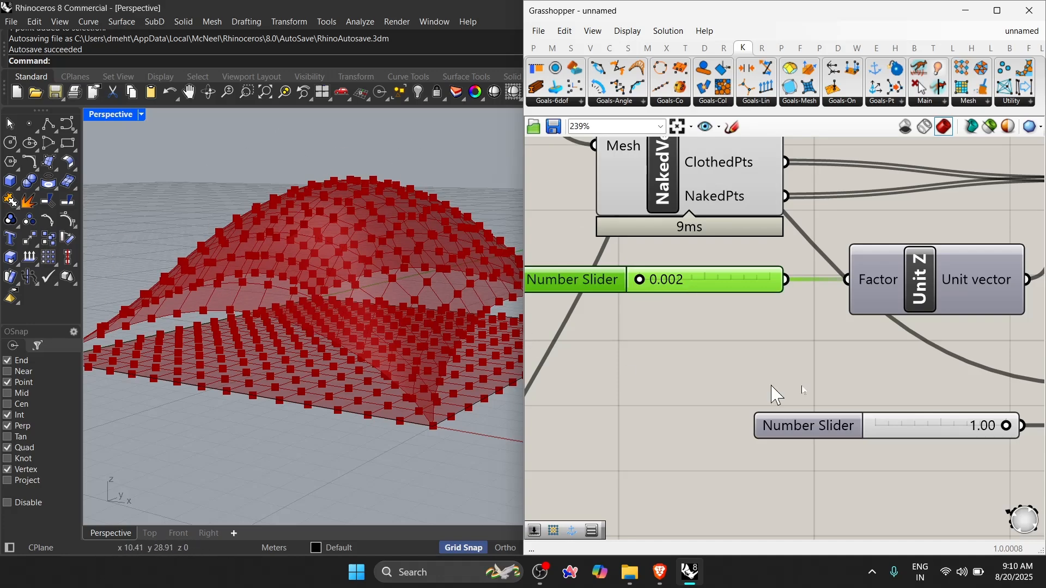
Select EdgeLengths, keep its LengthFactor slider at 1.00 and inspect the vault above the base mesh
{"action": "scroll", "coordinate": [607, 308], "scroll_direction": "down", "scroll_amount": 5}
{"action": "scroll", "coordinate": [839, 377], "scroll_direction": "up", "scroll_amount": 6}
{"action": "left_click", "coordinate": [806, 353]}
{"action": "scroll", "coordinate": [403, 431], "scroll_direction": "up", "scroll_amount": 4}
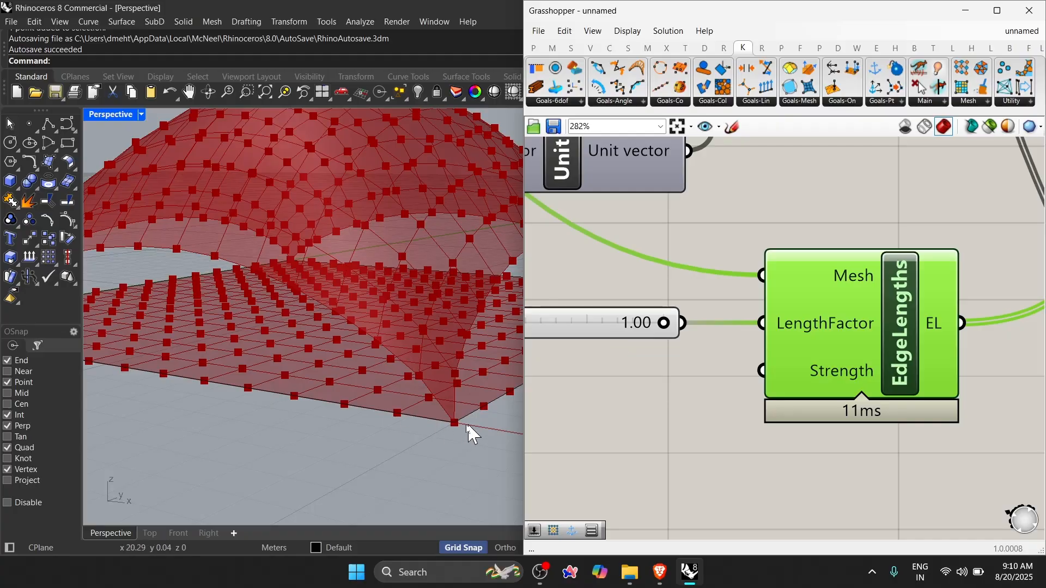
{"action": "left_click_drag", "start_coordinate": [663, 323], "coordinate": [682, 362]}
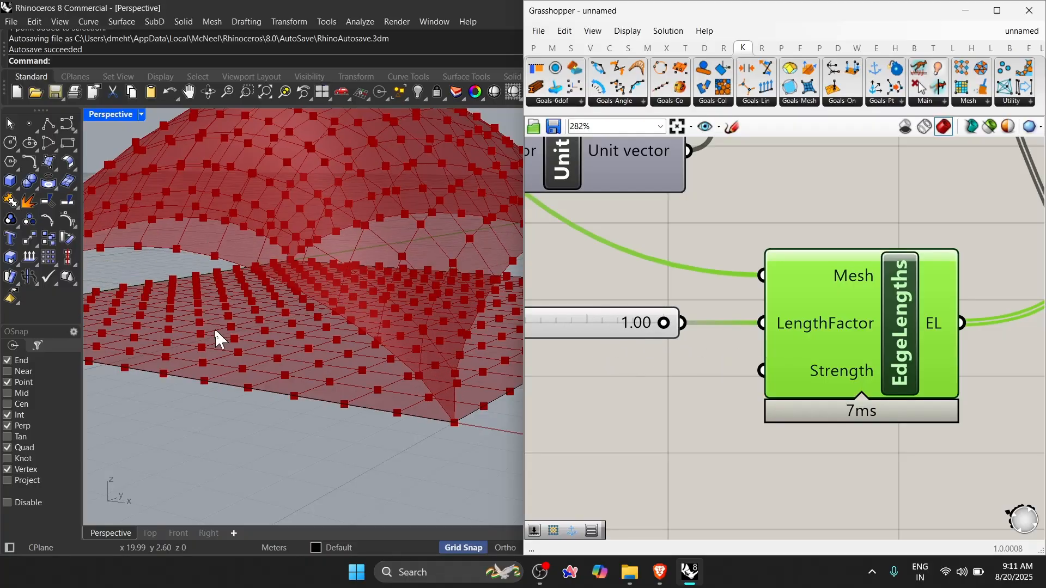
{"action": "scroll", "coordinate": [674, 422], "scroll_direction": "down", "scroll_amount": 2}
{"action": "scroll", "coordinate": [673, 422], "scroll_direction": "down", "scroll_amount": 4}
{"action": "right_click_drag", "start_coordinate": [305, 348], "coordinate": [393, 414]}
Turn off the preview of every component except the Solver
{"action": "scroll", "coordinate": [912, 329], "scroll_direction": "down", "scroll_amount": 6}
{"action": "left_click_drag", "start_coordinate": [917, 427], "coordinate": [547, 185]}
{"action": "middle_click", "coordinate": [576, 191]}
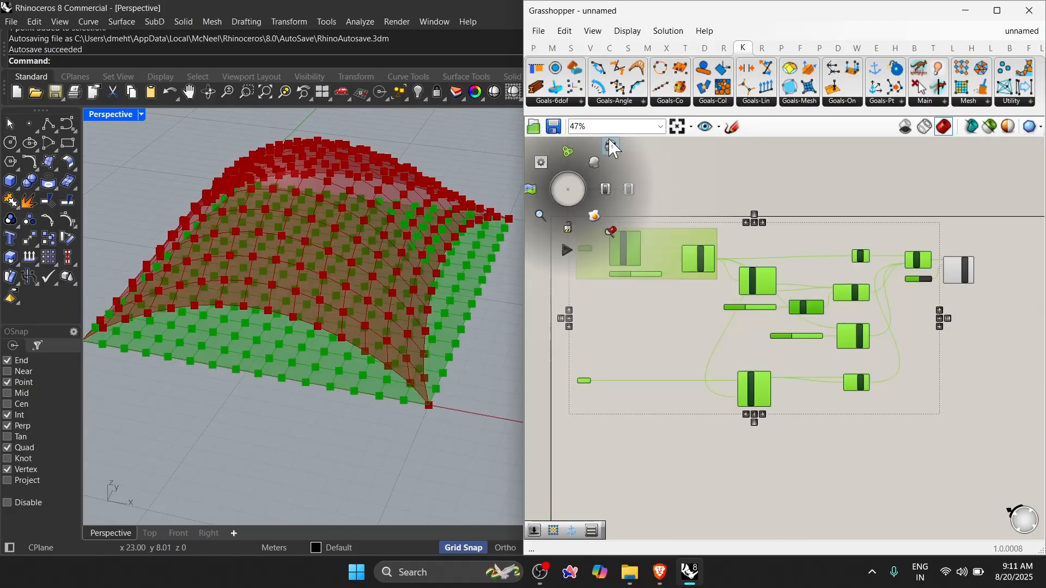
{"action": "left_click", "coordinate": [609, 143]}
{"action": "left_click", "coordinate": [827, 327]}
Examine the Solver component and its connections to Entwine and the reset Button
{"action": "scroll", "coordinate": [1000, 294], "scroll_direction": "up", "scroll_amount": 8}
{"action": "right_click_drag", "start_coordinate": [993, 266], "coordinate": [843, 343]}
{"action": "scroll", "coordinate": [843, 343], "scroll_direction": "down", "scroll_amount": 2}
{"action": "scroll", "coordinate": [900, 289], "scroll_direction": "down", "scroll_amount": 4}
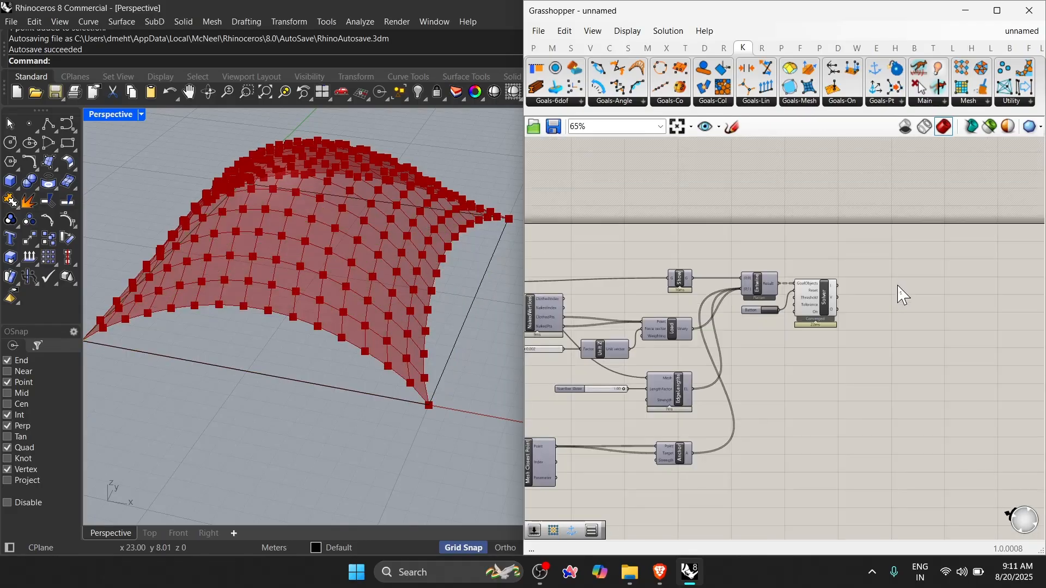
{"action": "scroll", "coordinate": [898, 289], "scroll_direction": "up", "scroll_amount": 5}
{"action": "scroll", "coordinate": [804, 333], "scroll_direction": "up", "scroll_amount": 7}
{"action": "left_click", "coordinate": [588, 328]}
{"action": "left_click", "coordinate": [869, 321]}
{"action": "scroll", "coordinate": [873, 319], "scroll_direction": "down", "scroll_amount": 14}
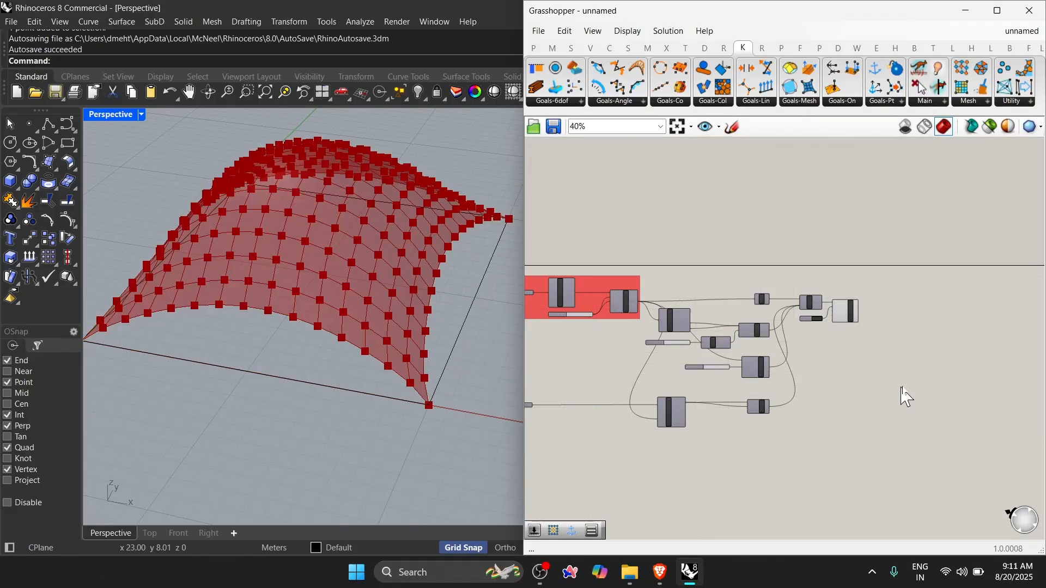
Review the Unit Z factor and EdgeLengths LengthFactor sliders against the vault in the Rhino viewport
{"action": "scroll", "coordinate": [662, 355], "scroll_direction": "up", "scroll_amount": 7}
{"action": "scroll", "coordinate": [774, 341], "scroll_direction": "up", "scroll_amount": 3}
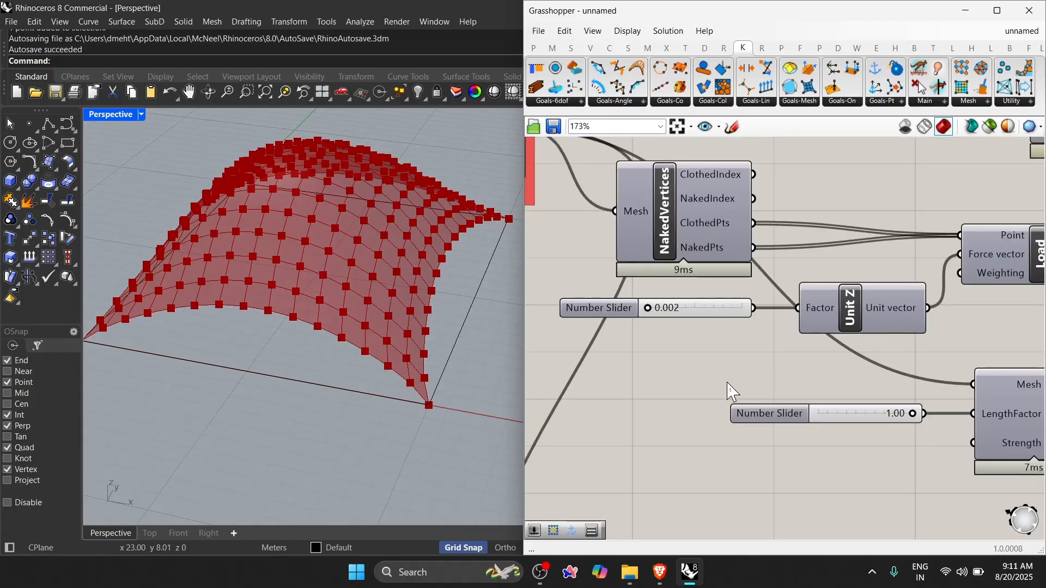
{"action": "scroll", "coordinate": [681, 320], "scroll_direction": "up", "scroll_amount": 4}
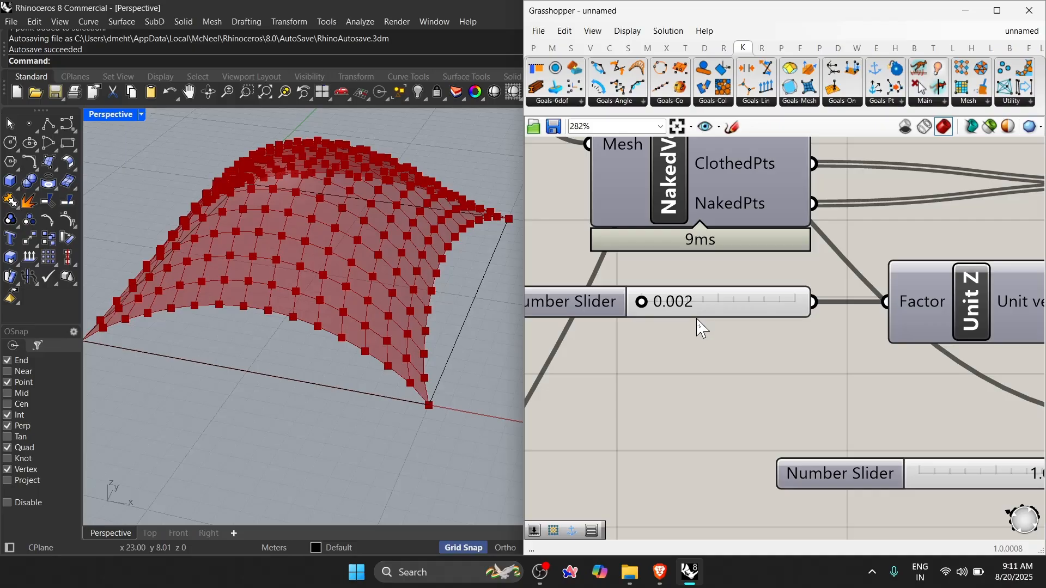
{"action": "scroll", "coordinate": [697, 319], "scroll_direction": "down", "scroll_amount": 2}
{"action": "right_click_drag", "start_coordinate": [1004, 457], "coordinate": [885, 426]}
{"action": "scroll", "coordinate": [1002, 426], "scroll_direction": "up", "scroll_amount": 1}
{"action": "left_click", "coordinate": [1002, 426]}
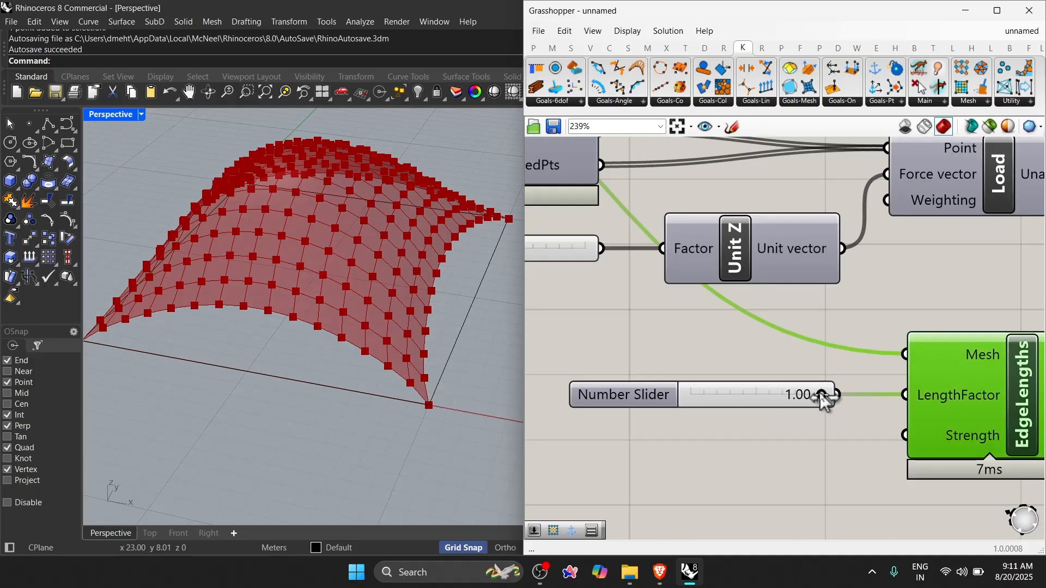
{"action": "right_click_drag", "start_coordinate": [514, 417], "coordinate": [338, 357]}
{"action": "scroll", "coordinate": [730, 345], "scroll_direction": "down", "scroll_amount": 4}
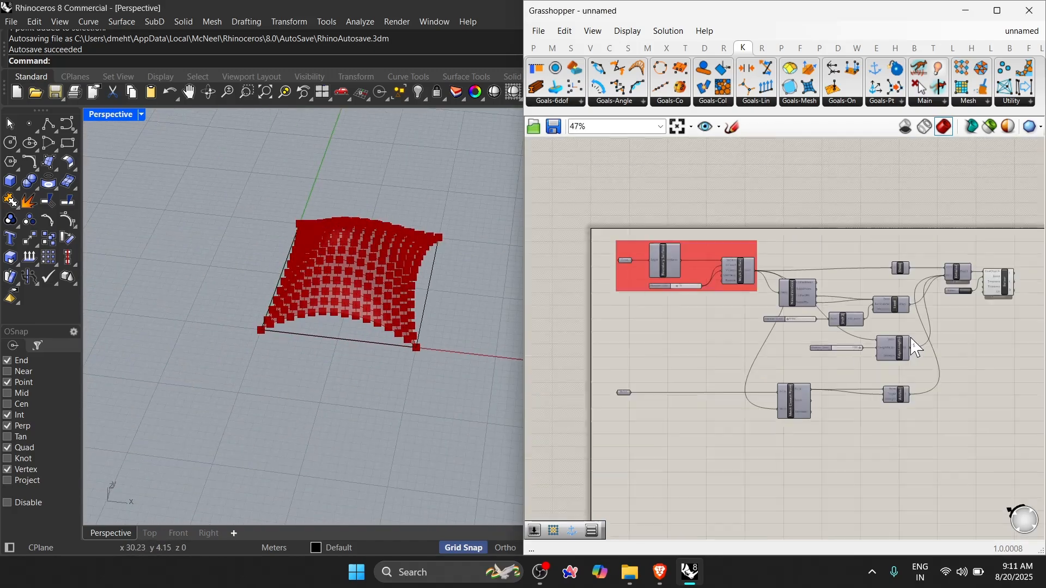
Review the definition from the Curve and Boundary Surfaces components through Mesh Surface and the goals to the Solver
{"action": "scroll", "coordinate": [768, 248], "scroll_direction": "up", "scroll_amount": 4}
{"action": "left_click", "coordinate": [773, 250]}
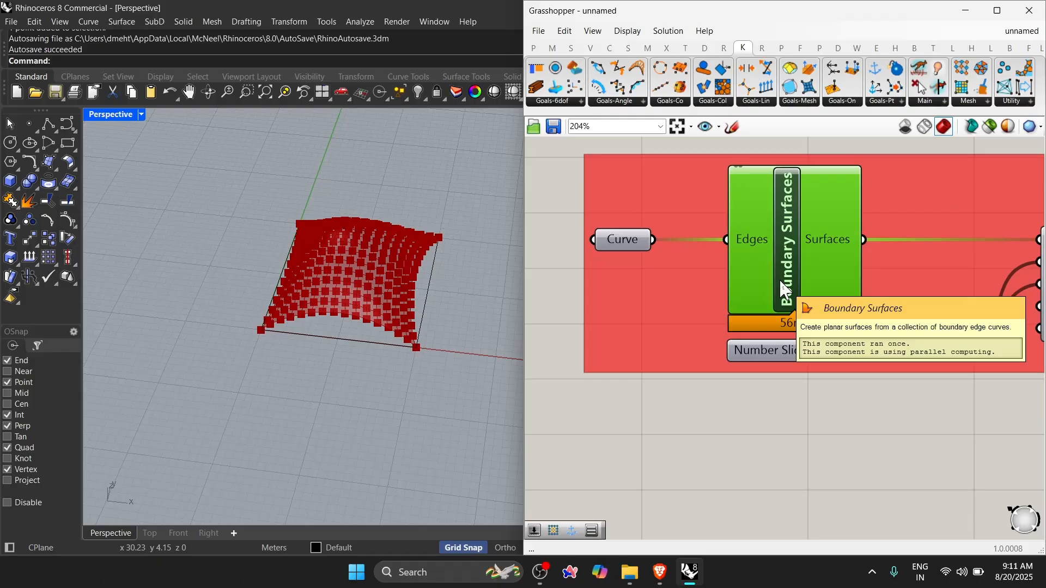
{"action": "left_click", "coordinate": [616, 247]}
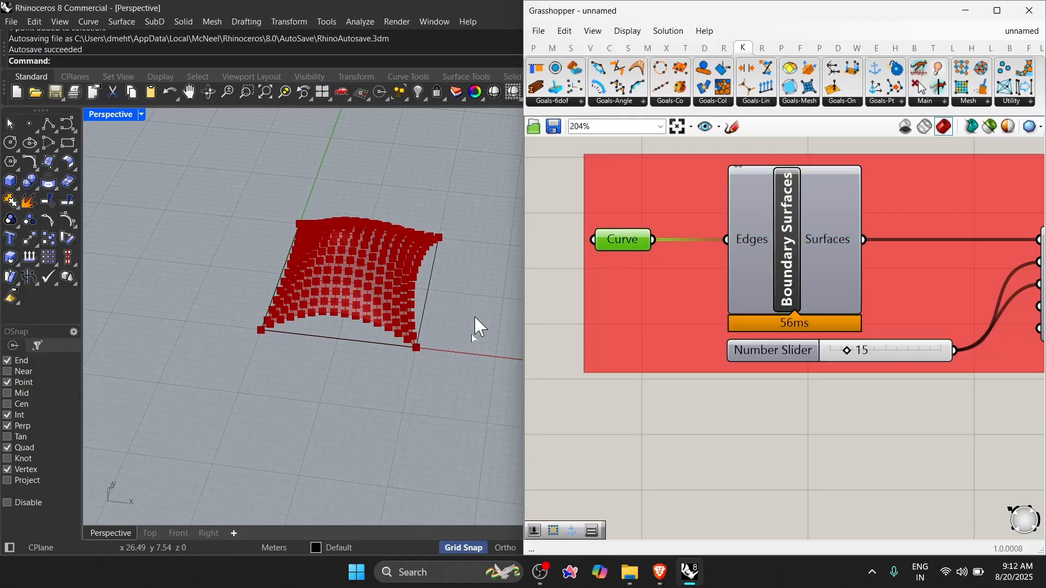
{"action": "right_click_drag", "start_coordinate": [469, 346], "coordinate": [439, 288]}
{"action": "scroll", "coordinate": [593, 344], "scroll_direction": "down", "scroll_amount": 9}
{"action": "scroll", "coordinate": [834, 335], "scroll_direction": "up", "scroll_amount": 8}
{"action": "scroll", "coordinate": [913, 272], "scroll_direction": "down", "scroll_amount": 2}
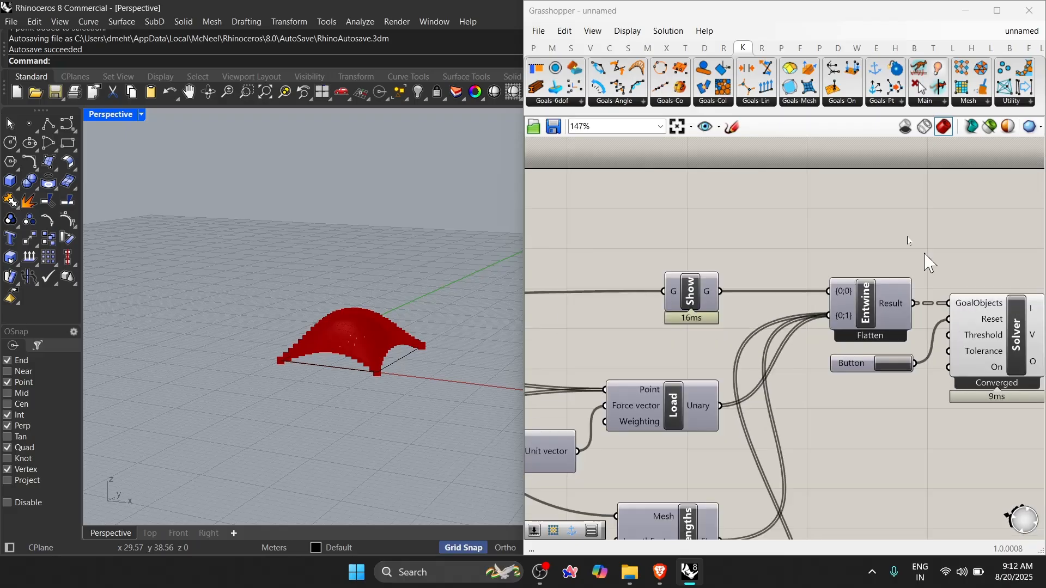
{"action": "scroll", "coordinate": [930, 262], "scroll_direction": "down", "scroll_amount": 3}
{"action": "right_click_drag", "start_coordinate": [908, 321], "coordinate": [870, 342]}
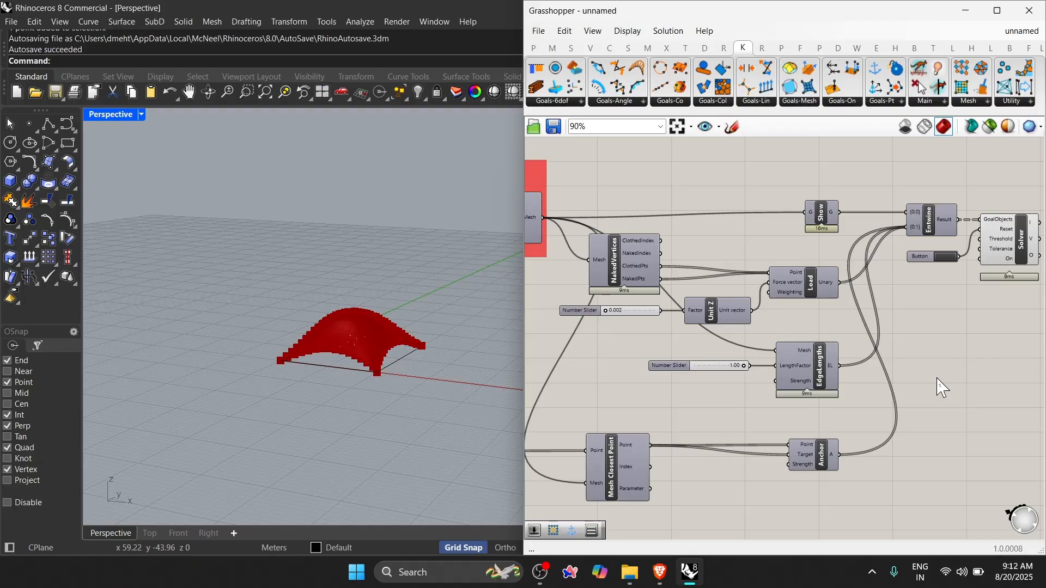
{"action": "scroll", "coordinate": [961, 308], "scroll_direction": "up", "scroll_amount": 2}
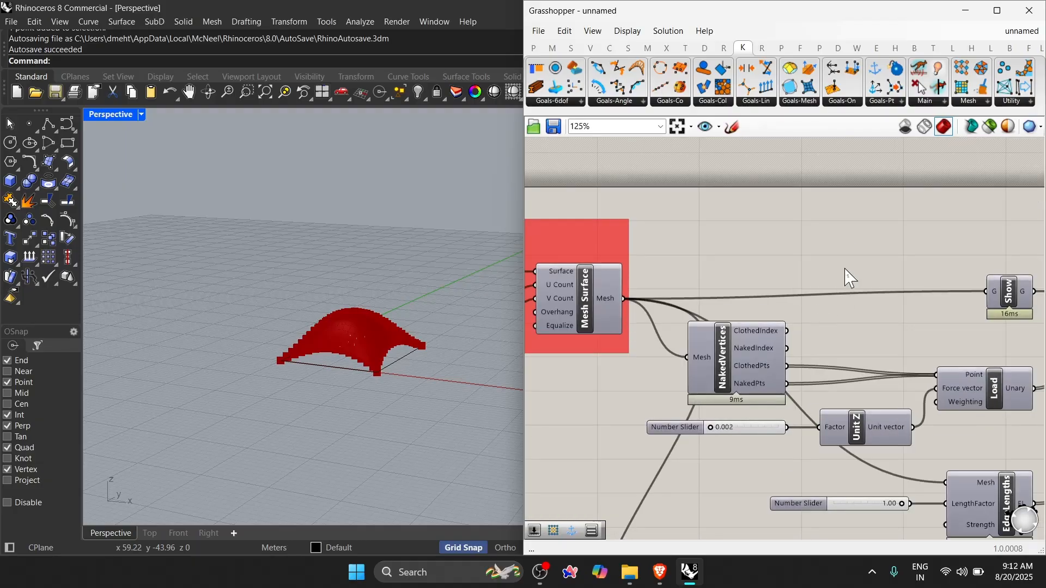
{"action": "scroll", "coordinate": [845, 278], "scroll_direction": "down", "scroll_amount": 1}
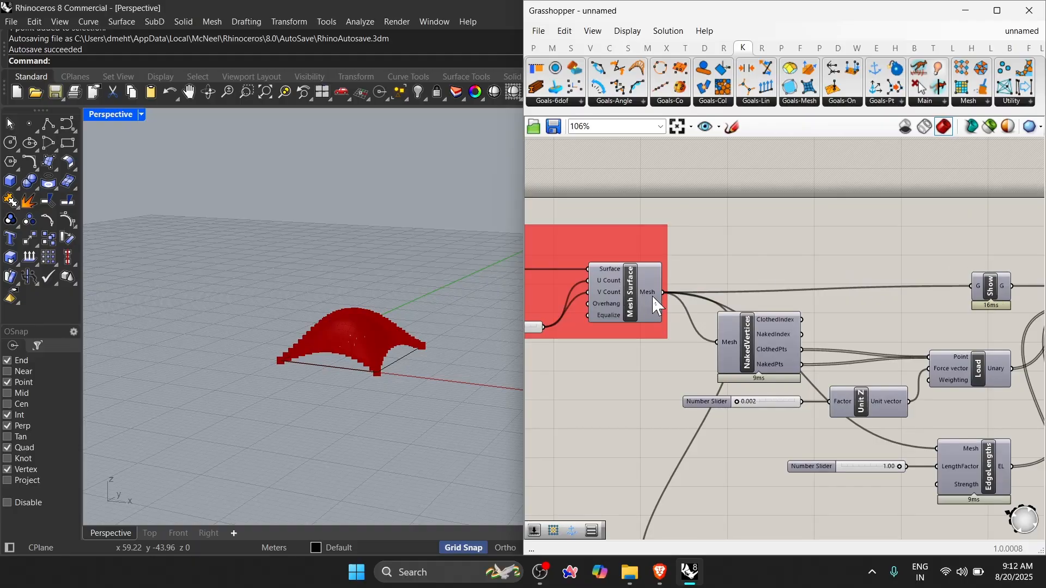
{"action": "scroll", "coordinate": [679, 263], "scroll_direction": "down", "scroll_amount": 3}
{"action": "scroll", "coordinate": [1018, 314], "scroll_direction": "up", "scroll_amount": 4}
{"action": "scroll", "coordinate": [749, 331], "scroll_direction": "down", "scroll_amount": 3}
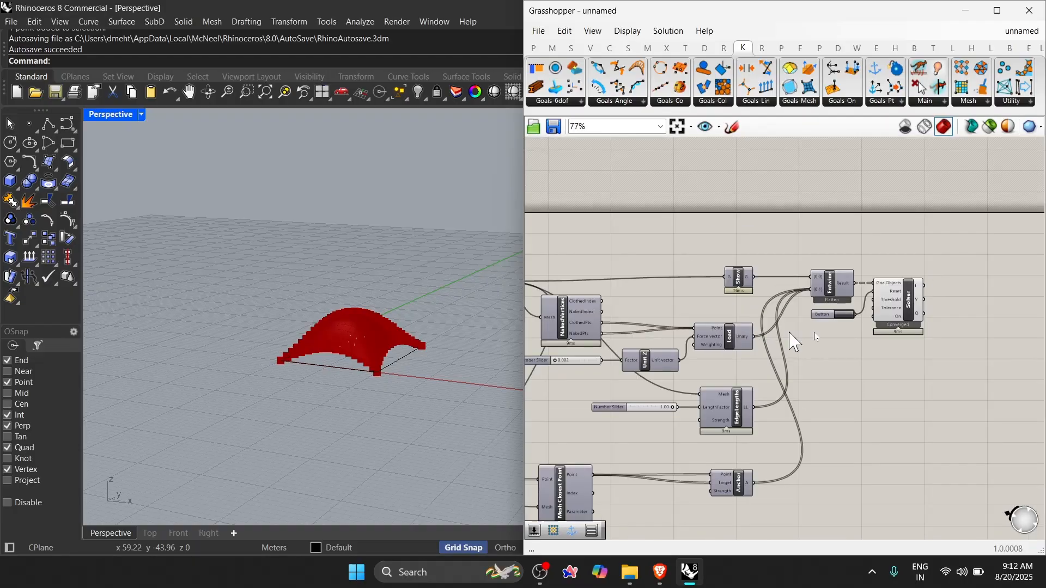
Reset the Solver with its Button and inspect the vault up close in the Rhino viewport
{"action": "scroll", "coordinate": [841, 313], "scroll_direction": "up", "scroll_amount": 6}
{"action": "left_click", "coordinate": [847, 325]}
{"action": "scroll", "coordinate": [398, 342], "scroll_direction": "up", "scroll_amount": 9}
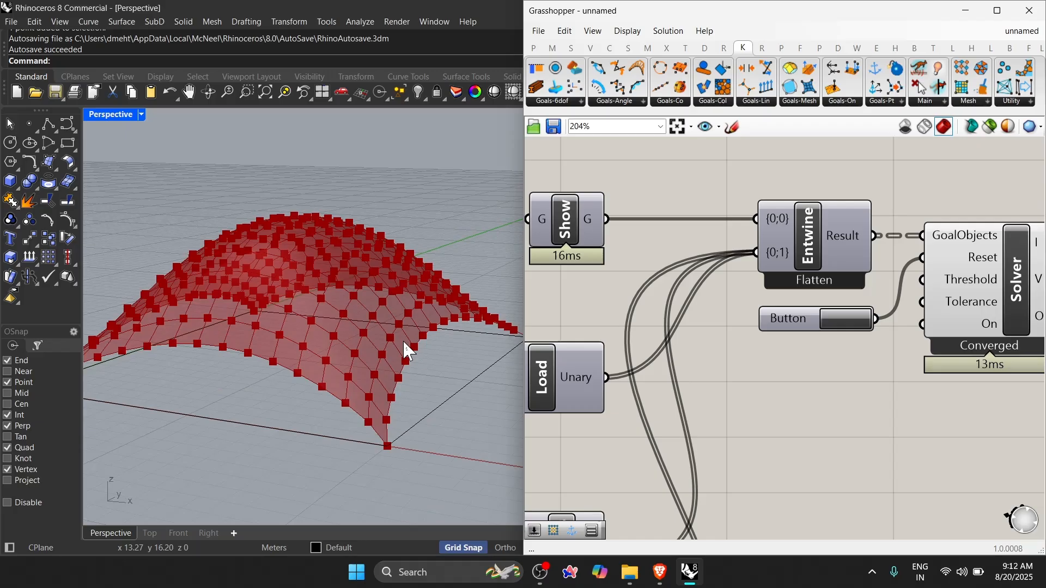
{"action": "left_click", "coordinate": [860, 311]}
{"action": "scroll", "coordinate": [760, 337], "scroll_direction": "down", "scroll_amount": 3}
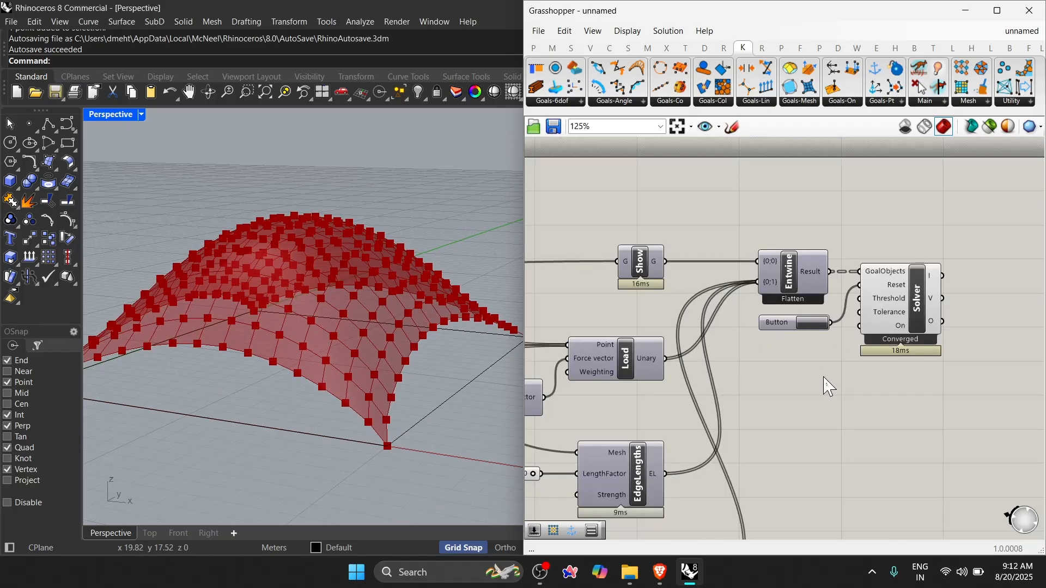
Add an Explode Tree component, connect the Solver's O output to its Data input and match its outputs to the branches
{"action": "scroll", "coordinate": [715, 353], "scroll_direction": "up", "scroll_amount": 3}
{"action": "double_click", "coordinate": [919, 344]}
{"action": "type", "text": "explo"}
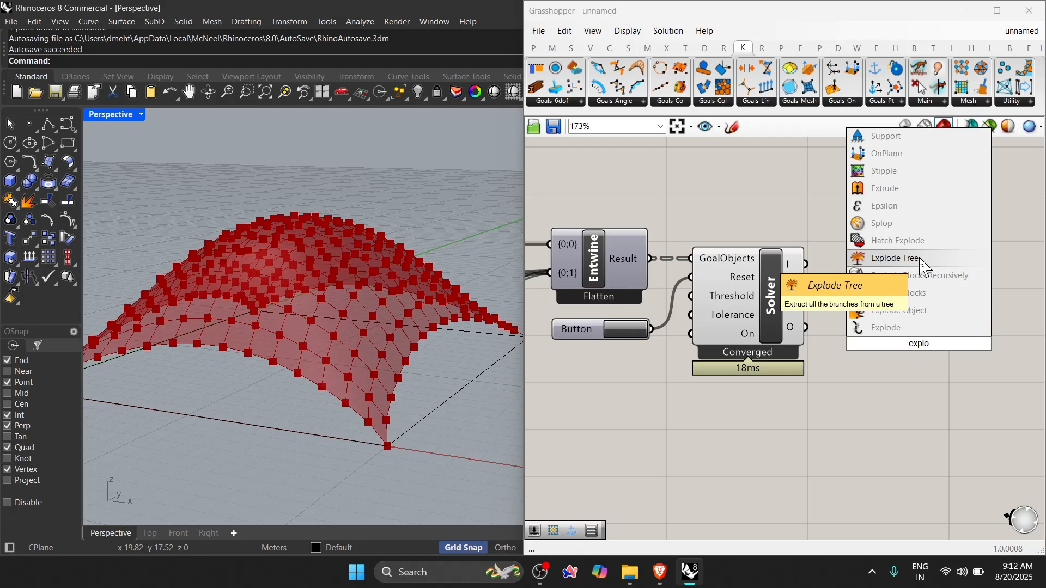
{"action": "left_click", "coordinate": [922, 265]}
{"action": "scroll", "coordinate": [551, 293], "scroll_direction": "up", "scroll_amount": 3}
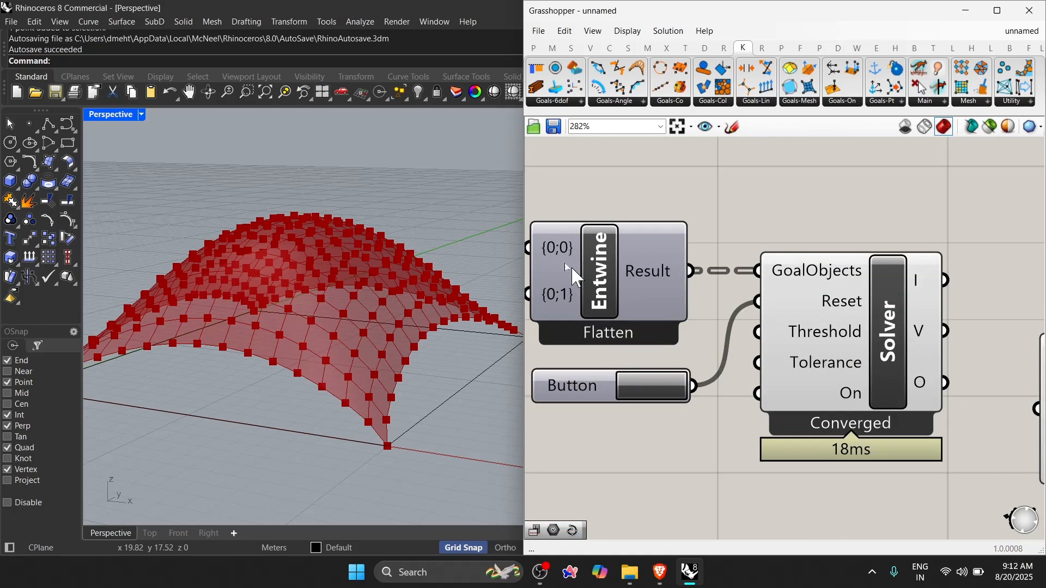
{"action": "scroll", "coordinate": [565, 264], "scroll_direction": "down", "scroll_amount": 5}
{"action": "scroll", "coordinate": [809, 325], "scroll_direction": "up", "scroll_amount": 3}
{"action": "left_click_drag", "start_coordinate": [809, 324], "coordinate": [795, 344]}
{"action": "left_click", "coordinate": [684, 385]}
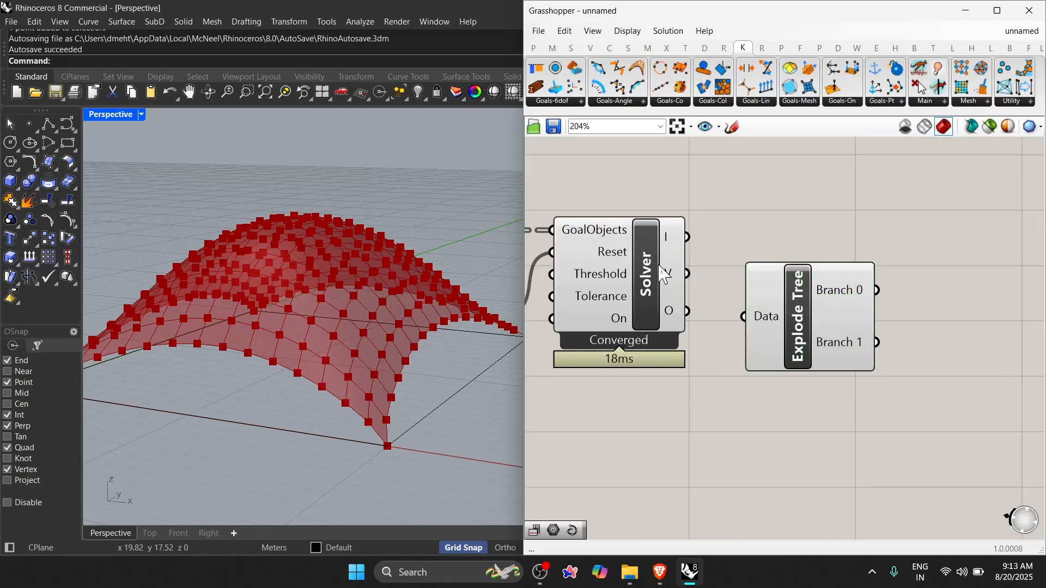
{"action": "left_click_drag", "start_coordinate": [743, 321], "coordinate": [743, 321]}
{"action": "left_click_drag", "start_coordinate": [796, 353], "coordinate": [774, 347]}
Add a Mesh parameter beside Explode Tree and connect the {0;0} branch to it
{"action": "left_click", "coordinate": [908, 282]}
{"action": "double_click", "coordinate": [908, 282]}
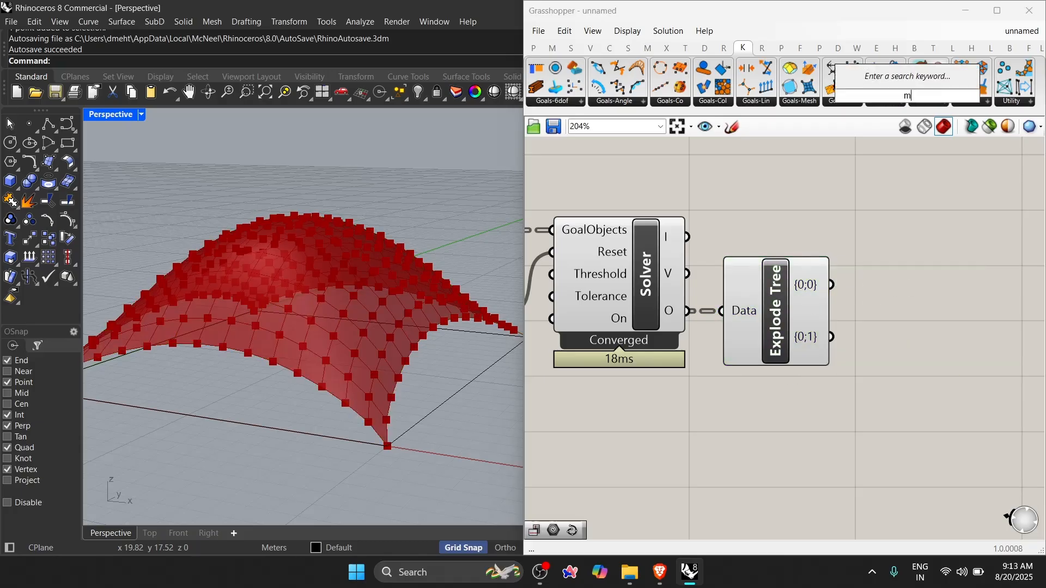
{"action": "type", "text": "mesh"}
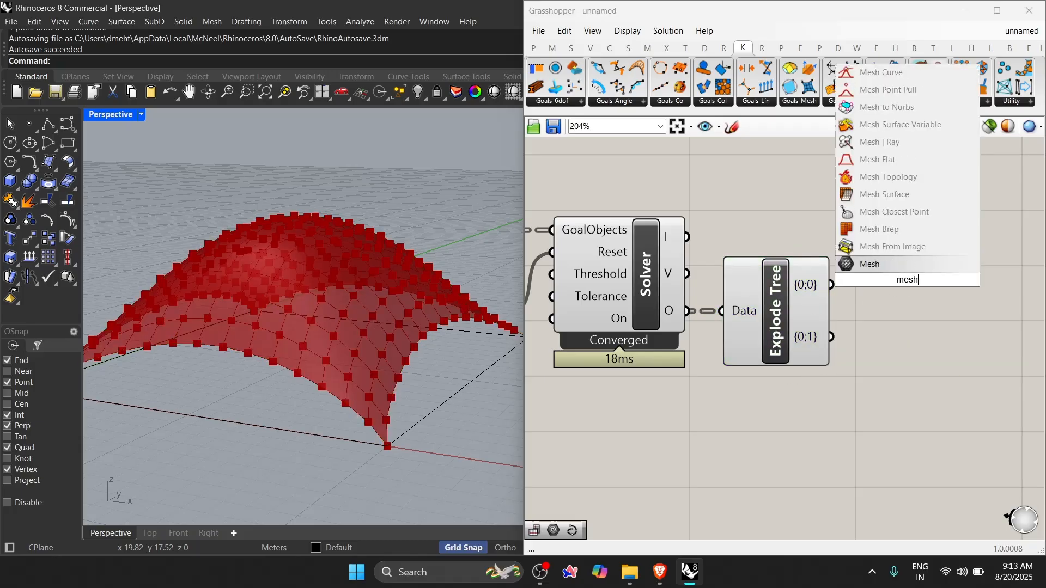
{"action": "left_click", "coordinate": [874, 266]}
Turn off the preview of the Solver, Explode Tree and all upstream components so only the Mesh parameter displays
{"action": "left_click_drag", "start_coordinate": [877, 386], "coordinate": [645, 315]}
{"action": "middle_click", "coordinate": [645, 316]}
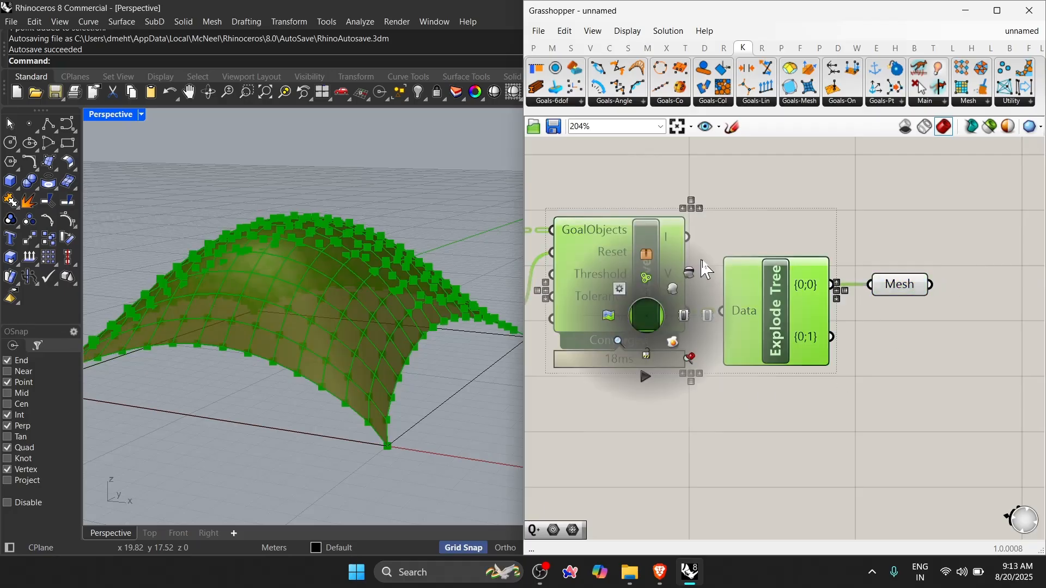
{"action": "left_click", "coordinate": [692, 270]}
{"action": "left_click", "coordinate": [967, 281]}
{"action": "scroll", "coordinate": [930, 276], "scroll_direction": "down", "scroll_amount": 9}
{"action": "left_click_drag", "start_coordinate": [919, 398], "coordinate": [578, 203]}
{"action": "middle_click", "coordinate": [663, 172]}
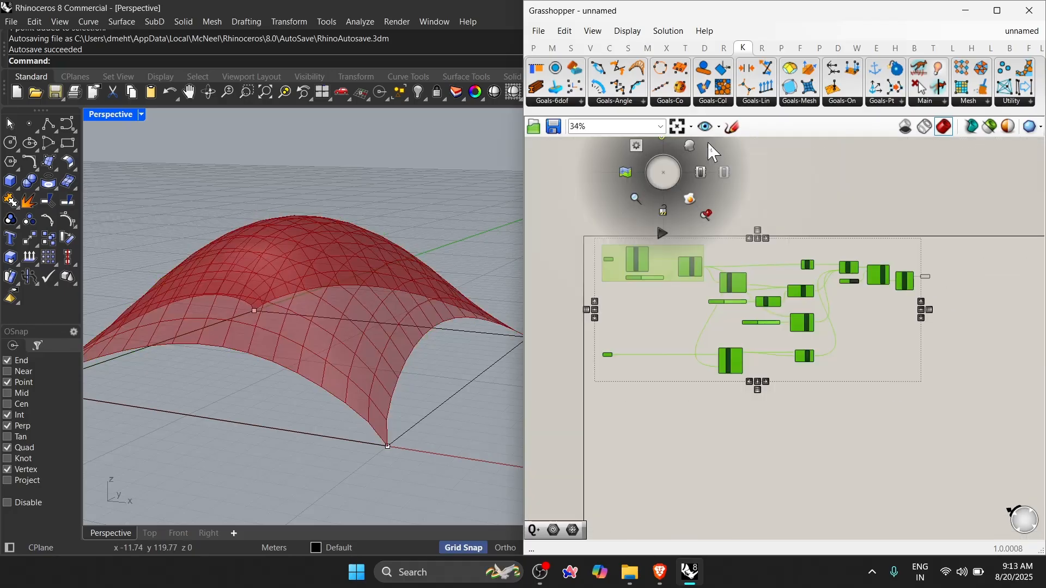
{"action": "left_click", "coordinate": [713, 150]}
{"action": "scroll", "coordinate": [915, 278], "scroll_direction": "up", "scroll_amount": 8}
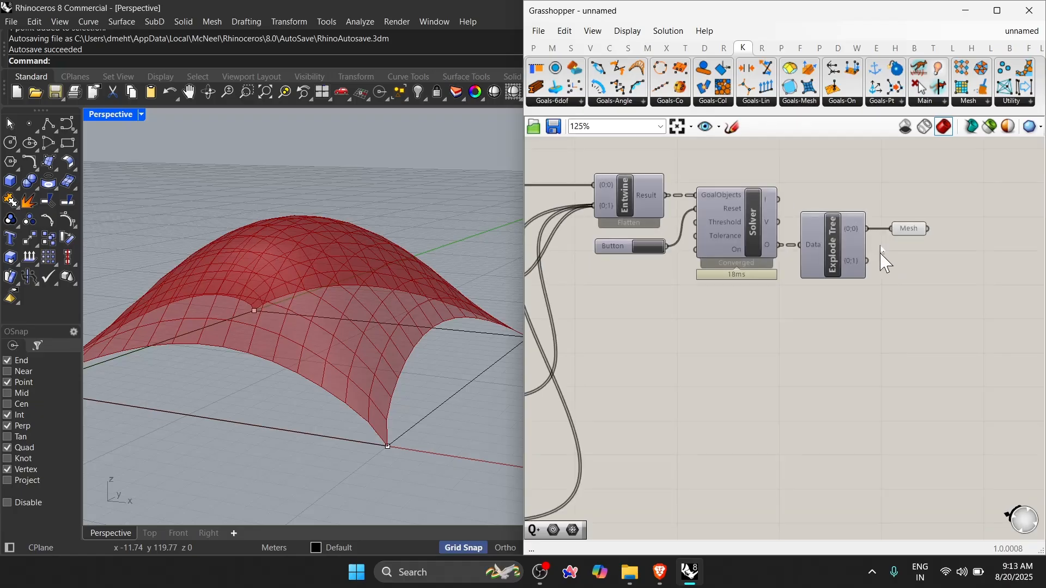
{"action": "left_click", "coordinate": [953, 293]}
{"action": "right_click_drag", "start_coordinate": [756, 321], "coordinate": [814, 351]}
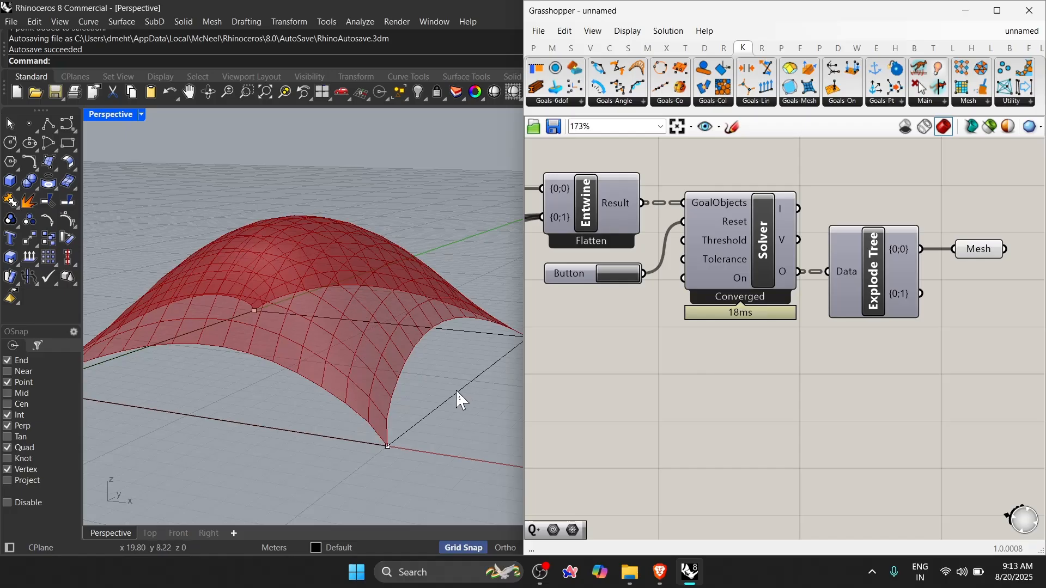
Scale the base curve and its X-side corner points along X with Scale1D by a factor of 1.35, and reset the Solver
{"action": "right_click_drag", "start_coordinate": [460, 400], "coordinate": [343, 436]}
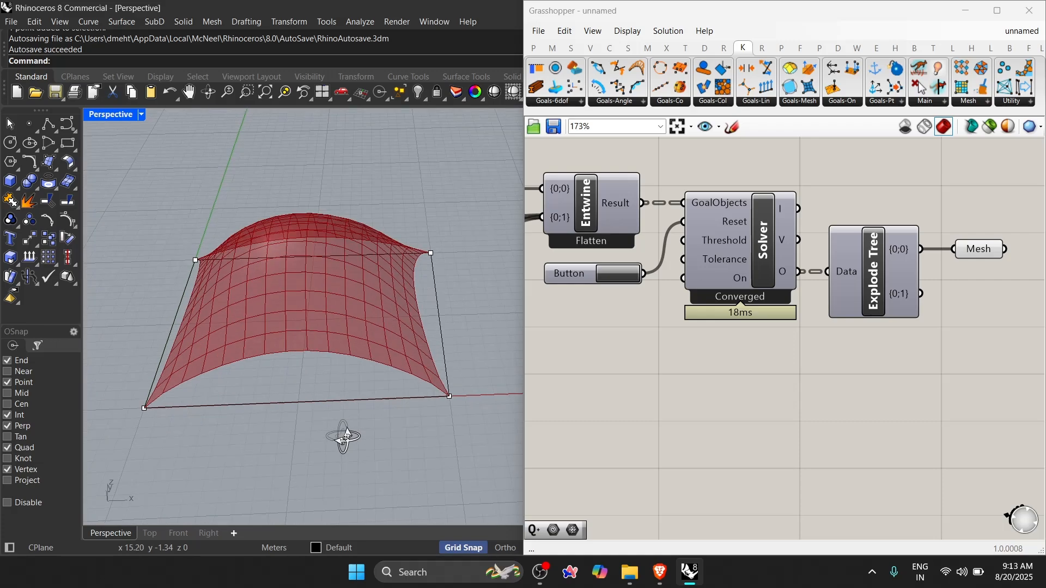
{"action": "left_click", "coordinate": [445, 350]}
{"action": "scroll", "coordinate": [357, 436], "scroll_direction": "down", "scroll_amount": 2}
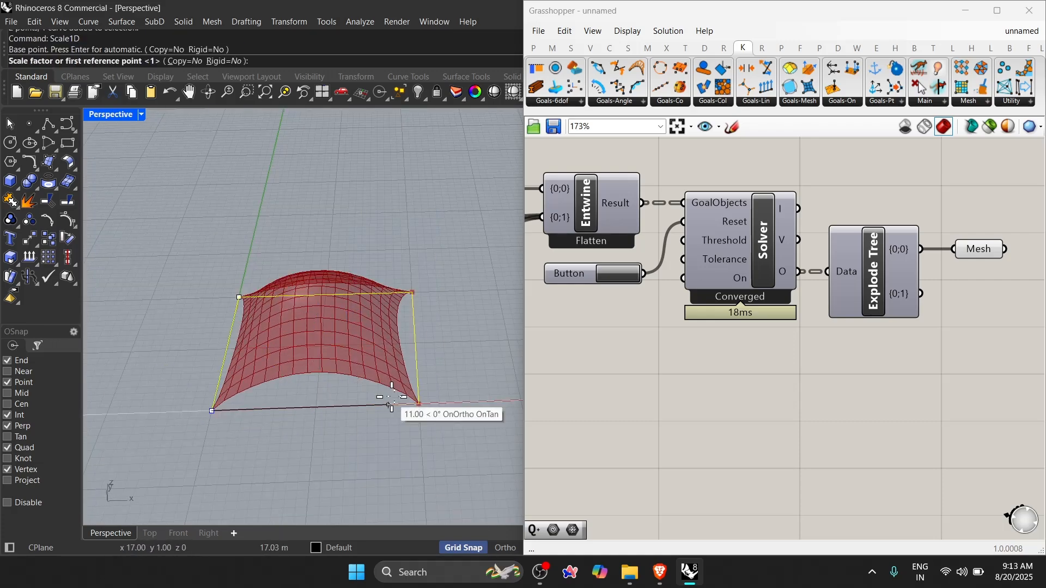
{"action": "left_click", "coordinate": [418, 403]}
{"action": "left_click", "coordinate": [490, 404]}
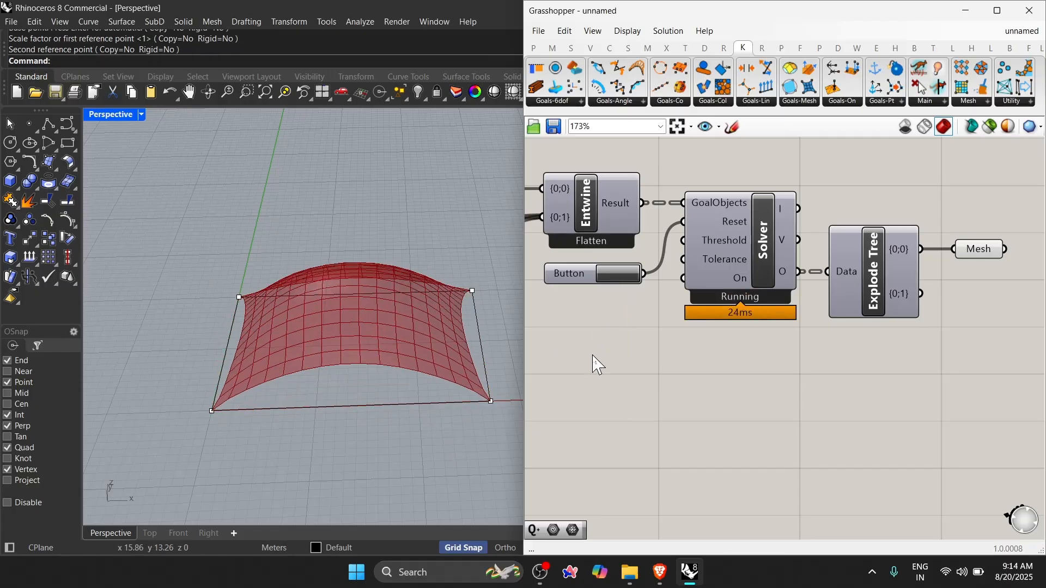
{"action": "left_click", "coordinate": [621, 274]}
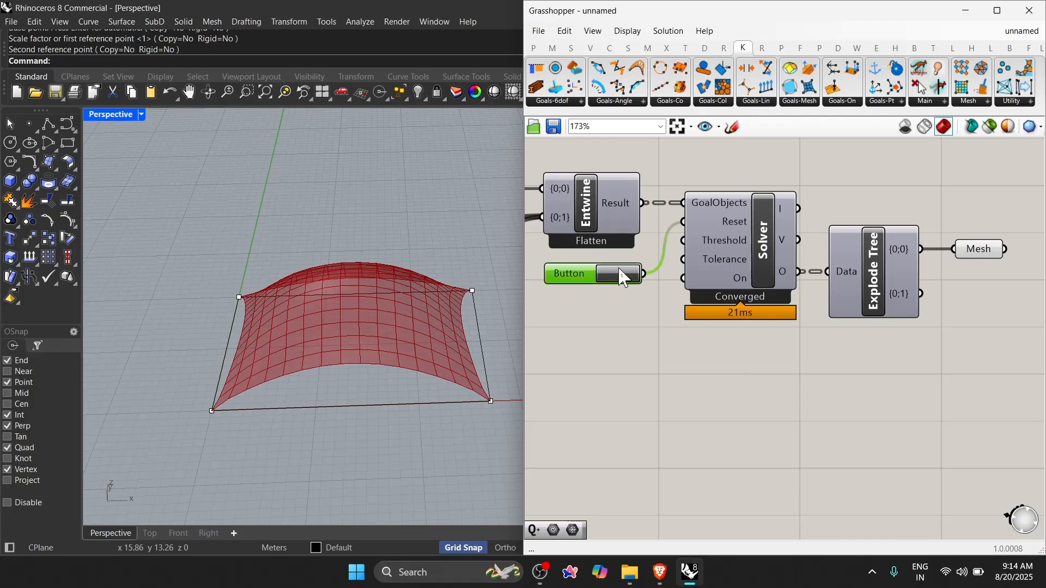
Scale the base curve and its far corner points along Y with Scale1D to a length of 30 m
{"action": "right_click_drag", "start_coordinate": [339, 376], "coordinate": [309, 297]}
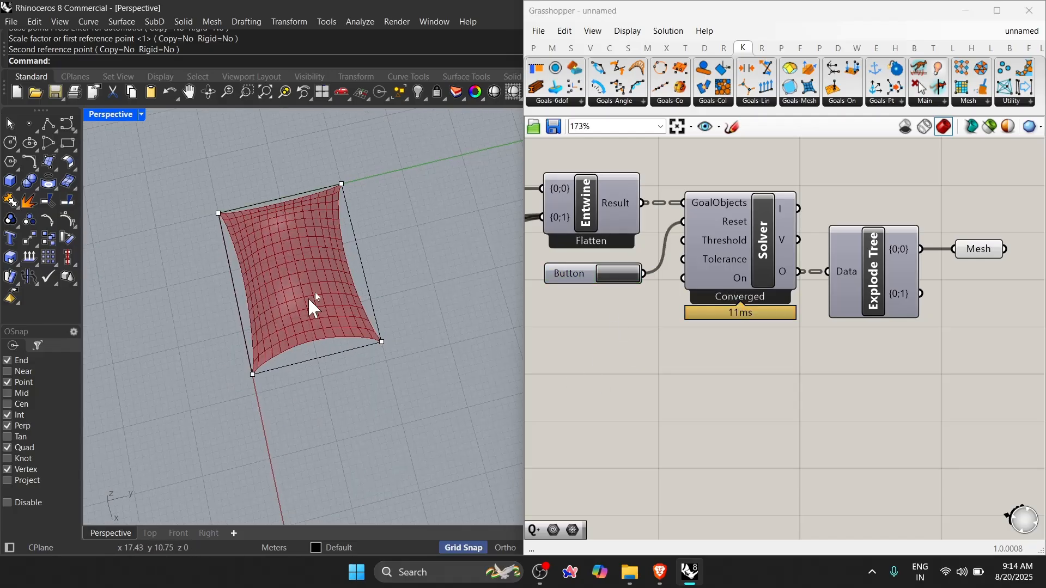
{"action": "right_click_drag", "start_coordinate": [335, 367], "coordinate": [289, 472]}
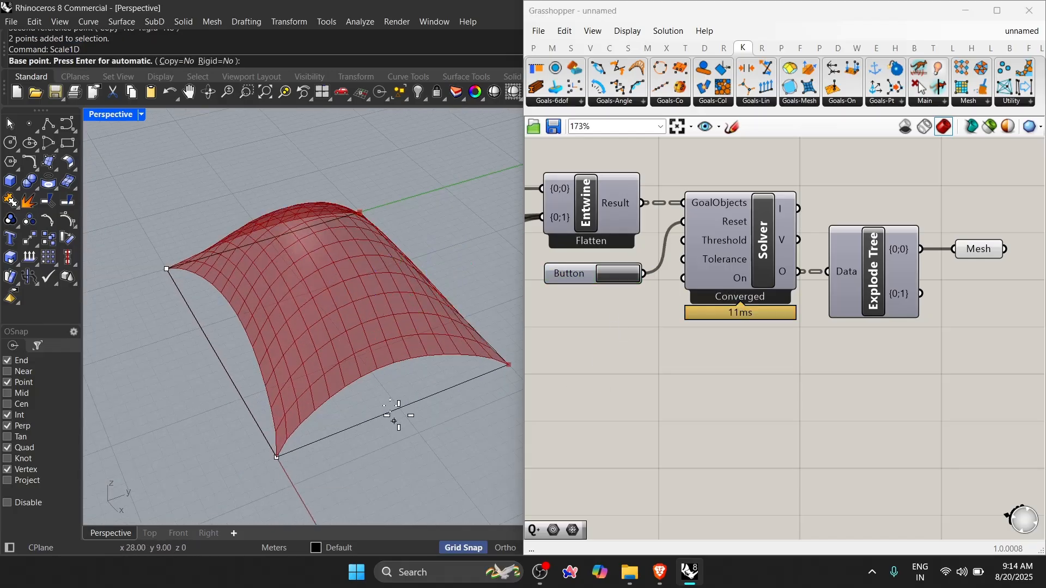
{"action": "key", "text": "Escape"}
{"action": "scroll", "coordinate": [471, 439], "scroll_direction": "down", "scroll_amount": 3}
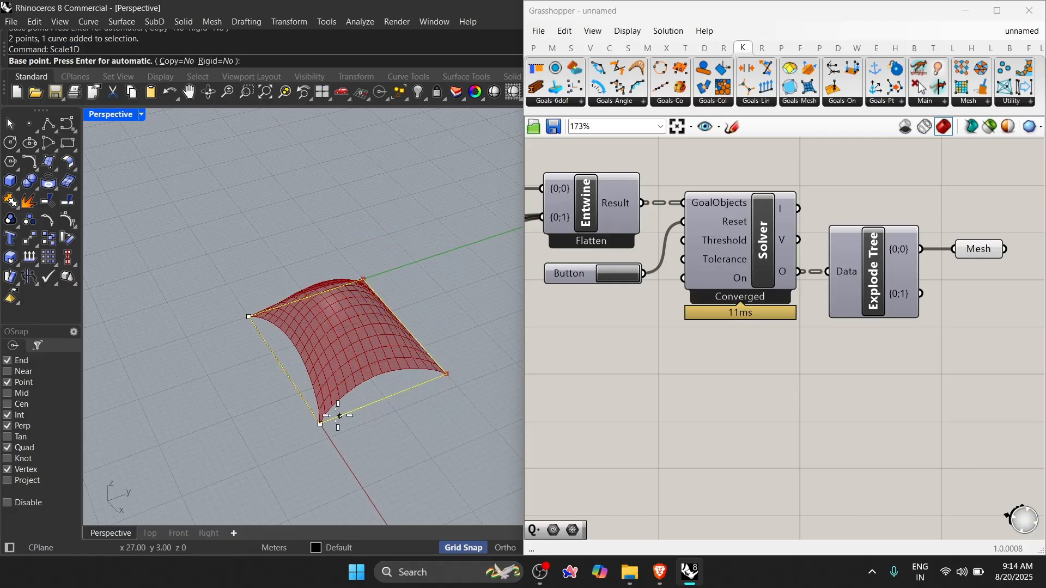
{"action": "left_click", "coordinate": [338, 416]}
{"action": "left_click", "coordinate": [506, 355]}
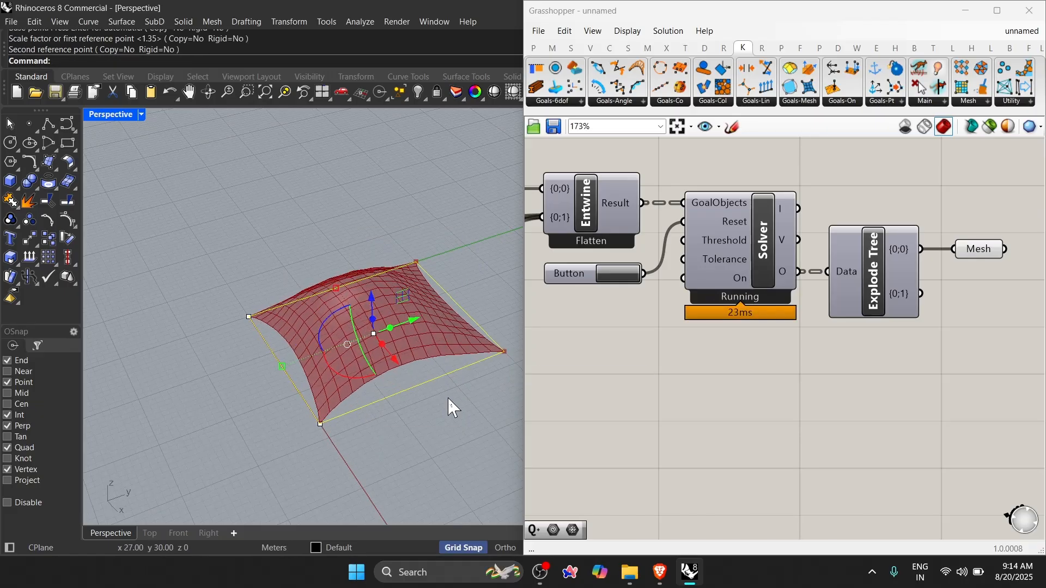
Raise the corner point on the X axis vertically above the base rectangle and reset the Solver
{"action": "right_click_drag", "start_coordinate": [262, 423], "coordinate": [396, 356]}
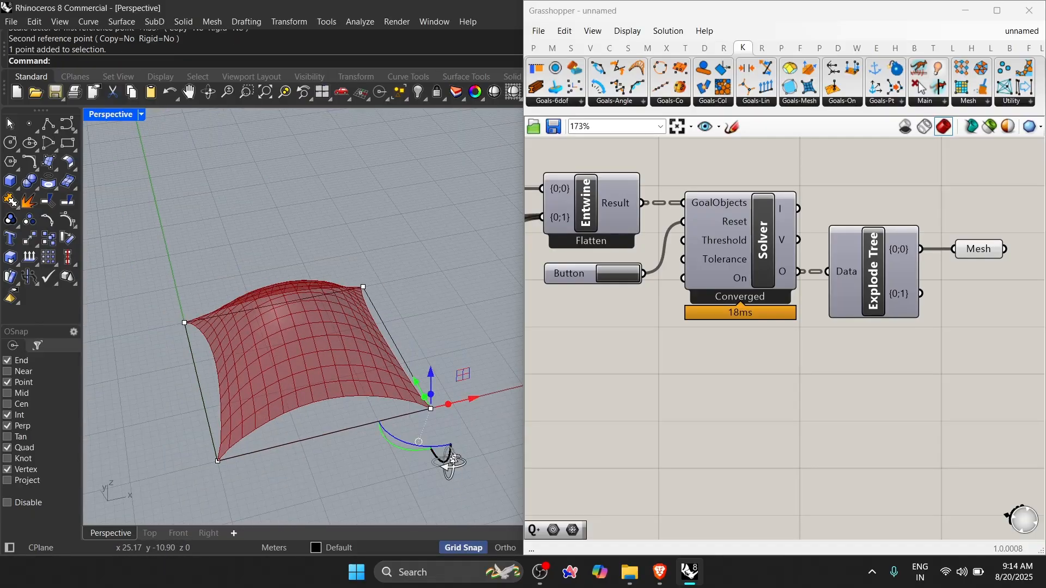
{"action": "right_click_drag", "start_coordinate": [450, 461], "coordinate": [452, 352]}
{"action": "left_click_drag", "start_coordinate": [453, 352], "coordinate": [467, 392]}
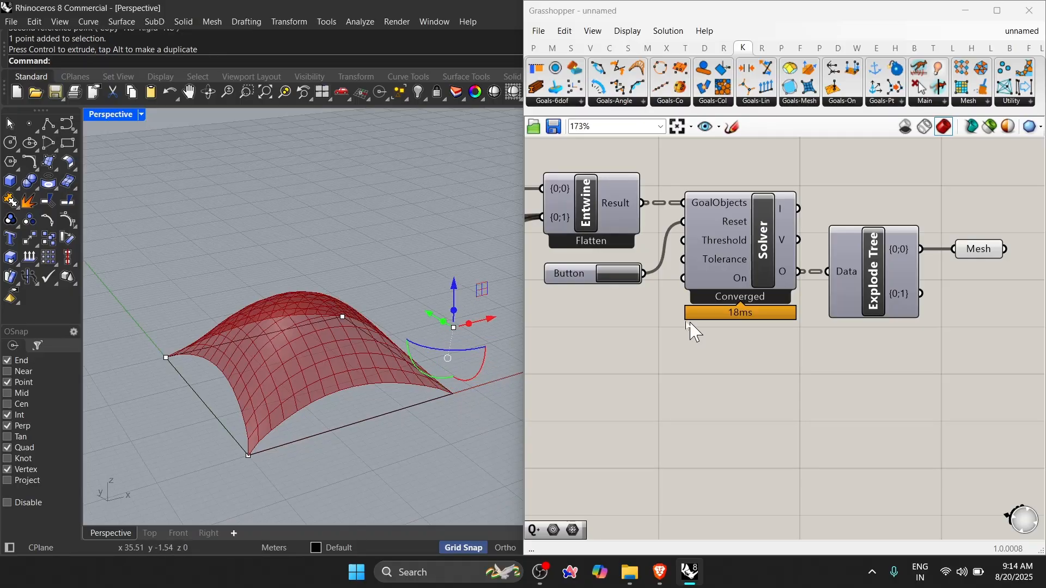
{"action": "left_click", "coordinate": [610, 273]}
Connect the Point parameter directly to the Anchor's Target input, replacing the wire from Mesh Closest Point
{"action": "scroll", "coordinate": [845, 354], "scroll_direction": "down", "scroll_amount": 5}
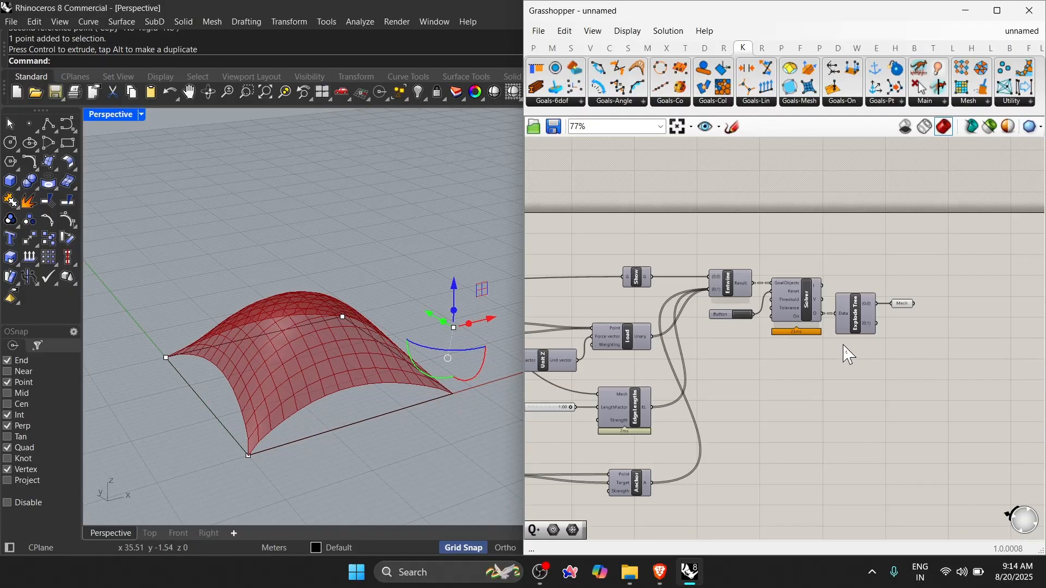
{"action": "scroll", "coordinate": [728, 414], "scroll_direction": "up", "scroll_amount": 4}
{"action": "left_click_drag", "start_coordinate": [726, 389], "coordinate": [718, 335]}
{"action": "left_click", "coordinate": [621, 385]}
{"action": "right_click_drag", "start_coordinate": [620, 387], "coordinate": [704, 375]}
{"action": "scroll", "coordinate": [704, 375], "scroll_direction": "down", "scroll_amount": 2}
{"action": "scroll", "coordinate": [707, 383], "scroll_direction": "down", "scroll_amount": 2}
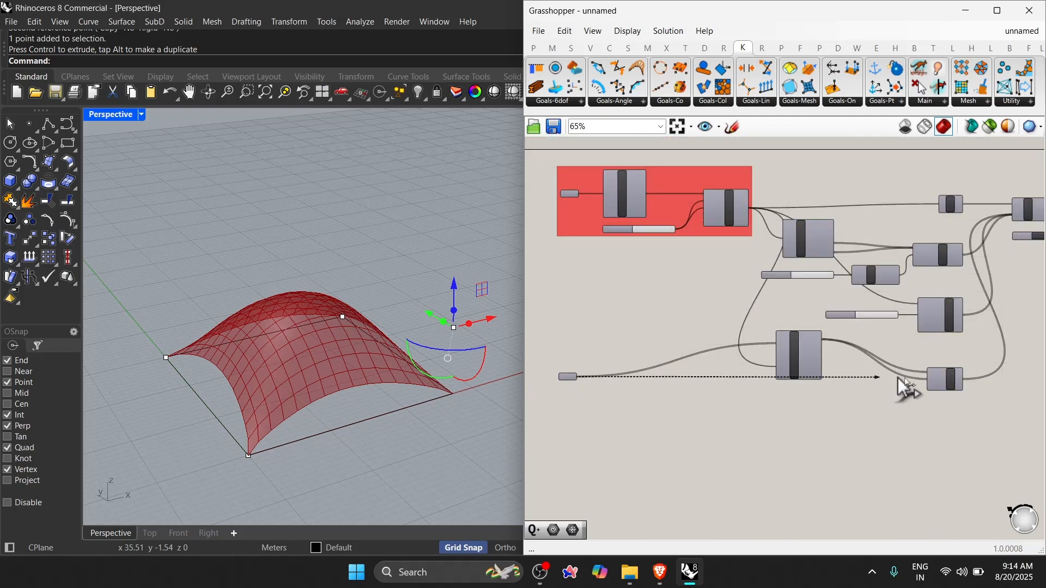
{"action": "left_click_drag", "start_coordinate": [905, 387], "coordinate": [921, 381]}
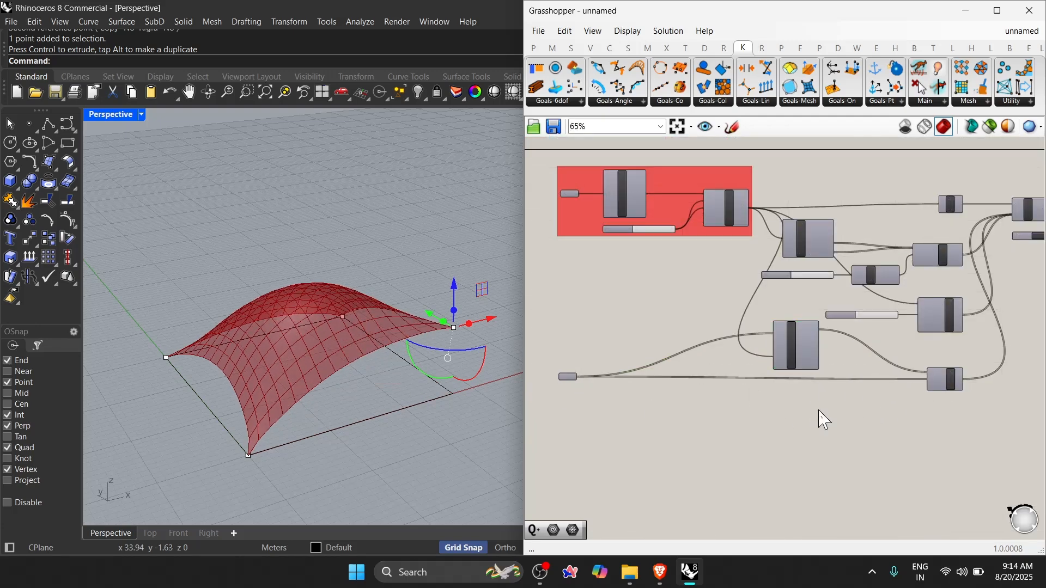
Reposition the Point parameter and the Mesh Closest Point component around the new Target wire
{"action": "scroll", "coordinate": [839, 398], "scroll_direction": "up", "scroll_amount": 1}
{"action": "right_click_drag", "start_coordinate": [534, 375], "coordinate": [602, 360]}
{"action": "scroll", "coordinate": [592, 357], "scroll_direction": "up", "scroll_amount": 2}
{"action": "left_click_drag", "start_coordinate": [589, 356], "coordinate": [586, 375]}
{"action": "left_click", "coordinate": [683, 298]}
{"action": "right_click_drag", "start_coordinate": [949, 320], "coordinate": [752, 298]}
{"action": "scroll", "coordinate": [752, 298], "scroll_direction": "up", "scroll_amount": 1}
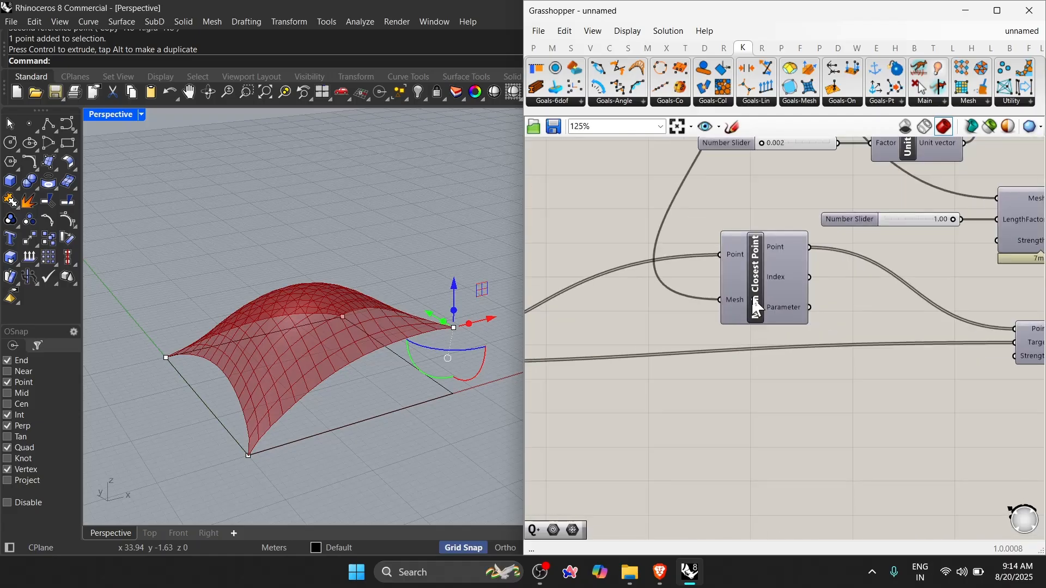
{"action": "left_click_drag", "start_coordinate": [756, 308], "coordinate": [755, 321]}
{"action": "right_click_drag", "start_coordinate": [811, 275], "coordinate": [792, 274]}
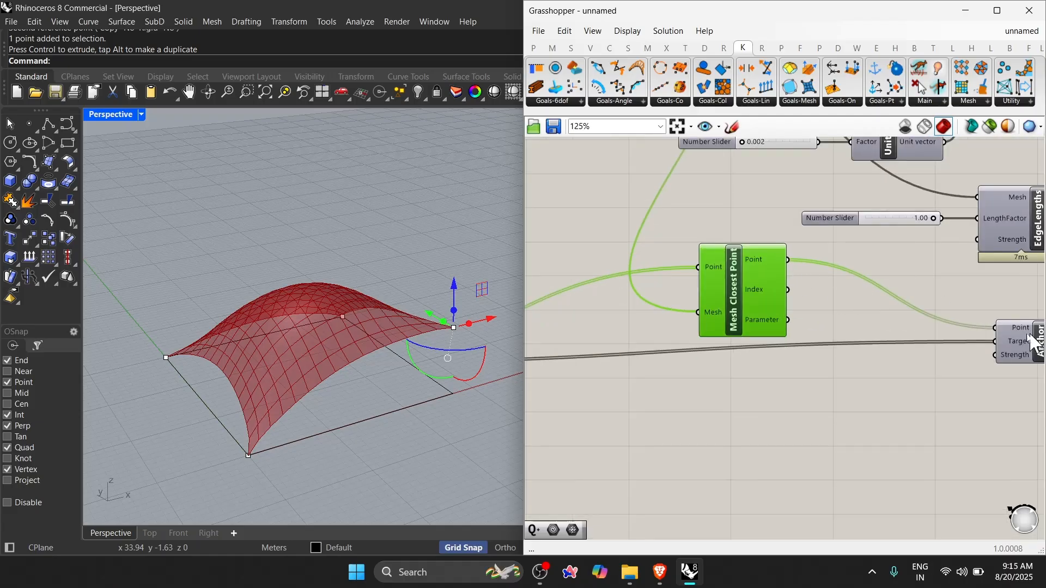
Align the Anchor component with the wire running from the Point parameter to its Target input
{"action": "right_click_drag", "start_coordinate": [1028, 333], "coordinate": [943, 336]}
{"action": "scroll", "coordinate": [955, 321], "scroll_direction": "down", "scroll_amount": 3}
{"action": "scroll", "coordinate": [825, 331], "scroll_direction": "down", "scroll_amount": 2}
{"action": "scroll", "coordinate": [642, 337], "scroll_direction": "up", "scroll_amount": 2}
{"action": "left_click", "coordinate": [577, 341]}
{"action": "scroll", "coordinate": [944, 336], "scroll_direction": "up", "scroll_amount": 7}
{"action": "left_click_drag", "start_coordinate": [1004, 319], "coordinate": [999, 357]}
{"action": "scroll", "coordinate": [977, 267], "scroll_direction": "down", "scroll_amount": 6}
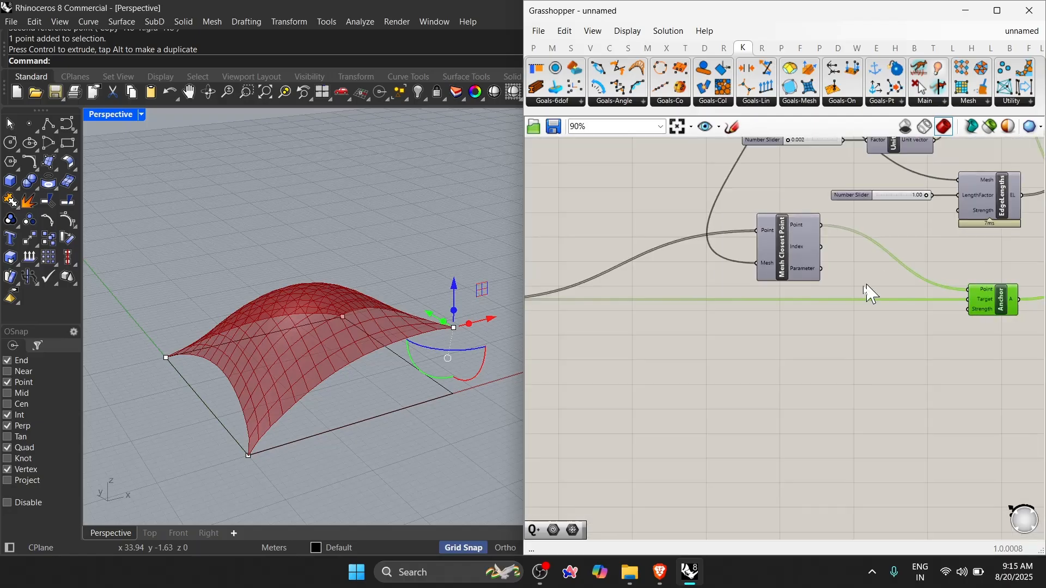
View the whole definition enlarged, switch to the Rhino viewport and raise the corner point on the Y axis vertically
{"action": "left_click", "coordinate": [997, 10]}
{"action": "right_click_drag", "start_coordinate": [280, 397], "coordinate": [467, 343]}
{"action": "scroll", "coordinate": [467, 344], "scroll_direction": "up", "scroll_amount": 1}
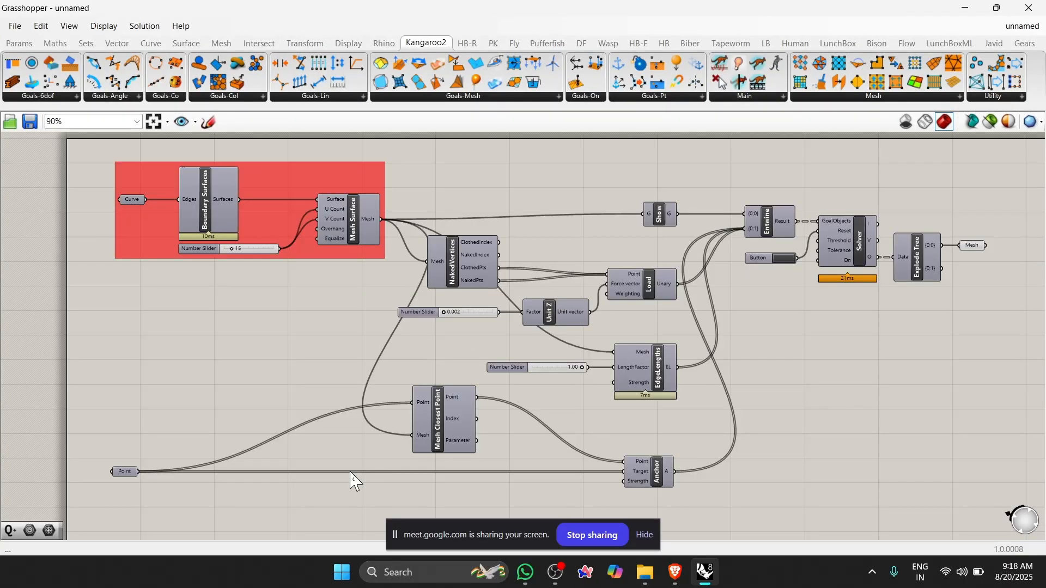
{"action": "left_click", "coordinate": [968, 2]}
{"action": "left_click", "coordinate": [503, 274]}
{"action": "left_click", "coordinate": [166, 356]}
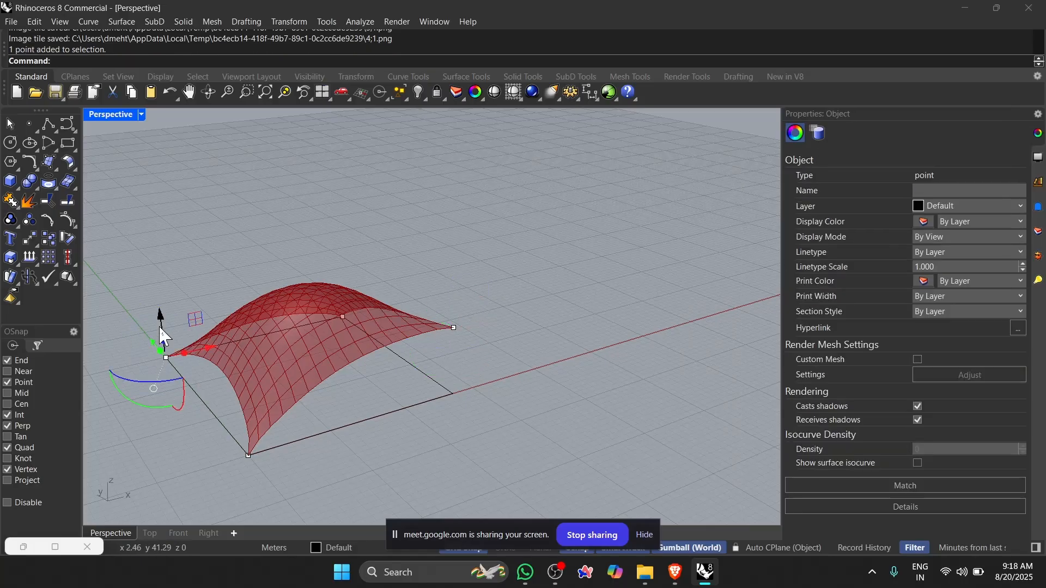
{"action": "left_click_drag", "start_coordinate": [152, 239], "coordinate": [151, 240]}
Move the raised corner point above the X axis outward along X and further up
{"action": "right_click_drag", "start_coordinate": [343, 376], "coordinate": [313, 417]}
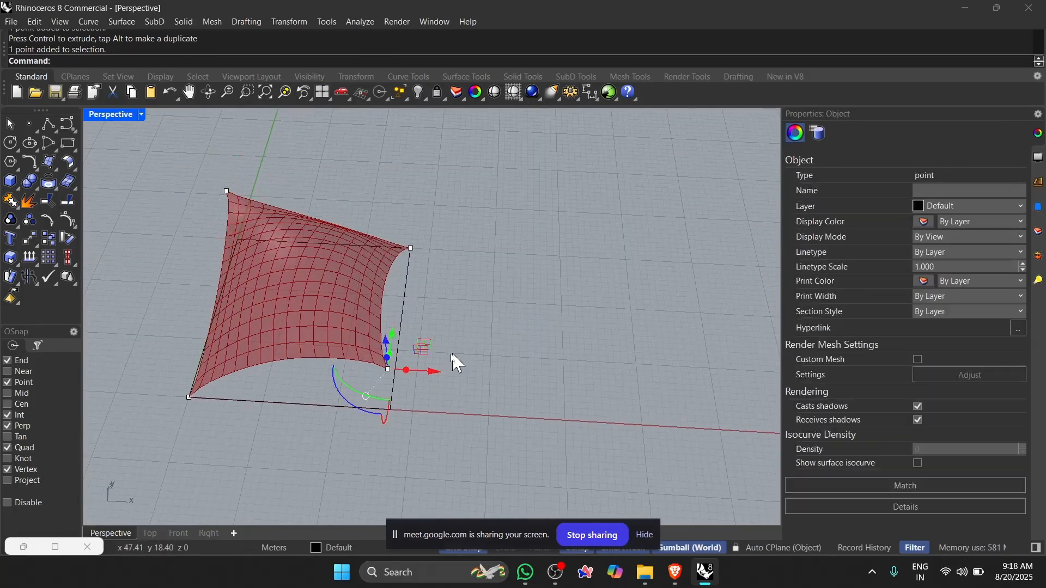
{"action": "left_click_drag", "start_coordinate": [475, 376], "coordinate": [546, 380]}
{"action": "right_click_drag", "start_coordinate": [327, 412], "coordinate": [401, 404]}
{"action": "left_click_drag", "start_coordinate": [548, 267], "coordinate": [550, 170]}
{"action": "right_click_drag", "start_coordinate": [525, 274], "coordinate": [504, 289]}
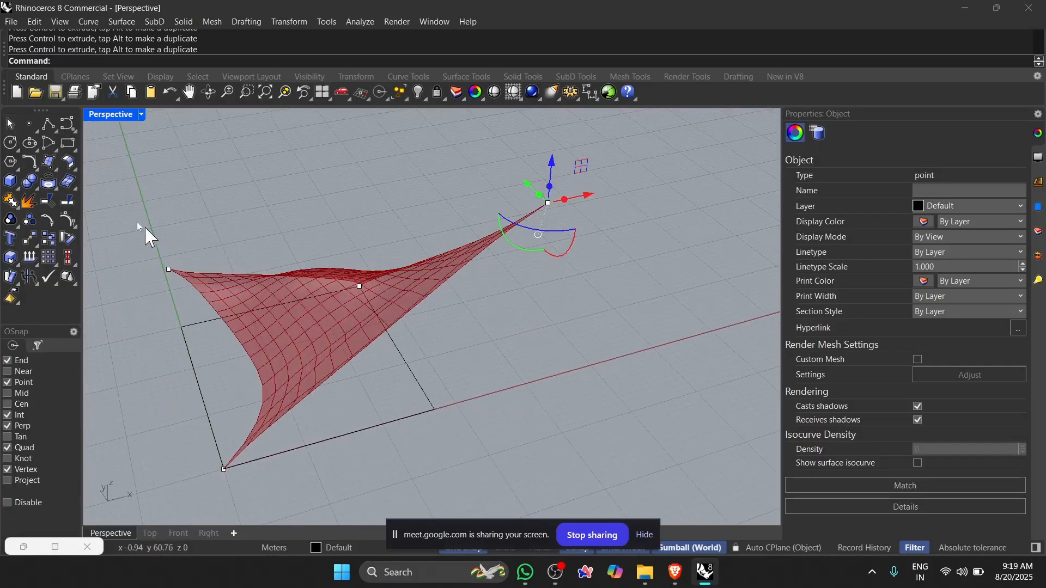
Lower the Y-axis corner point vertically onto the base rectangle's corner and raise it again
{"action": "left_click", "coordinate": [183, 340]}
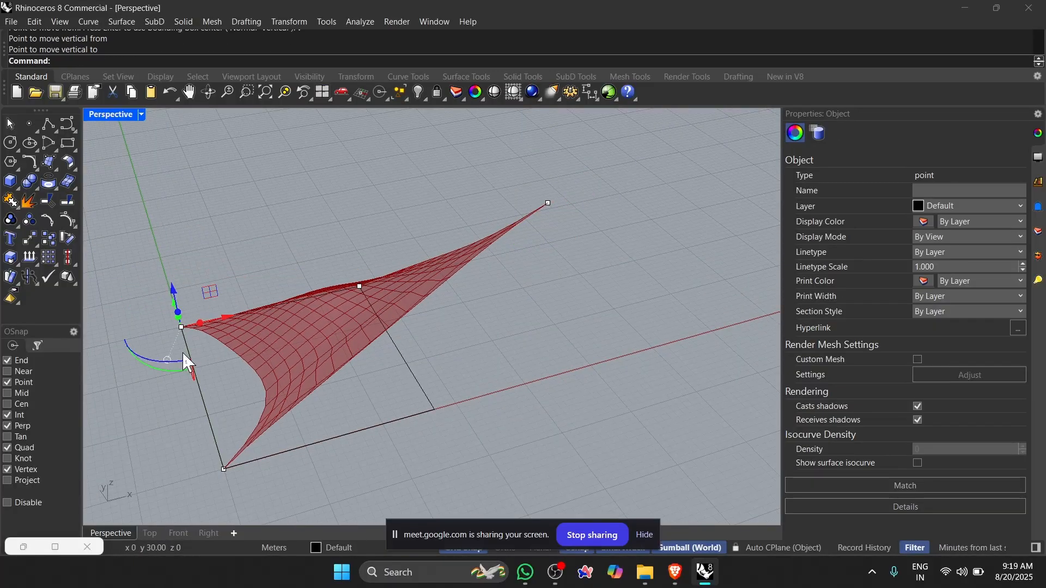
{"action": "left_click", "coordinate": [423, 460]}
{"action": "mouse_move", "coordinate": [423, 460]}
{"action": "right_mouse_down"}
{"action": "mouse_move", "coordinate": [579, 354]}
{"action": "mouse_move", "coordinate": [329, 424]}
{"action": "mouse_move", "coordinate": [424, 453]}
{"action": "right_mouse_up"}
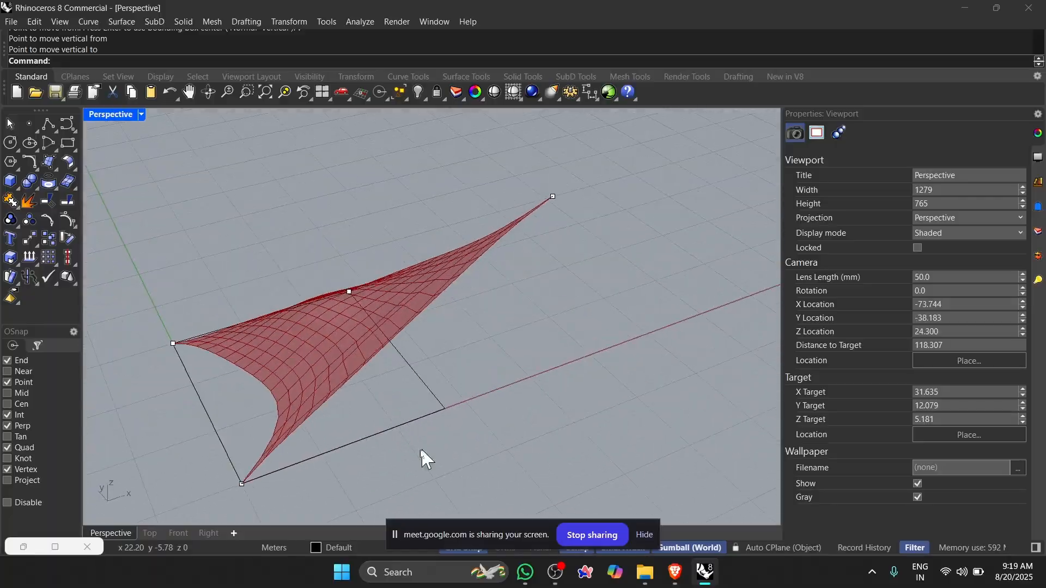
{"action": "left_click", "coordinate": [175, 337]}
{"action": "right_click_drag", "start_coordinate": [161, 184], "coordinate": [334, 390]}
Switch to Grasshopper and restore its window beside the Rhino viewport, showing the goals and the reset Button
{"action": "key", "text": "alt+Tab"}
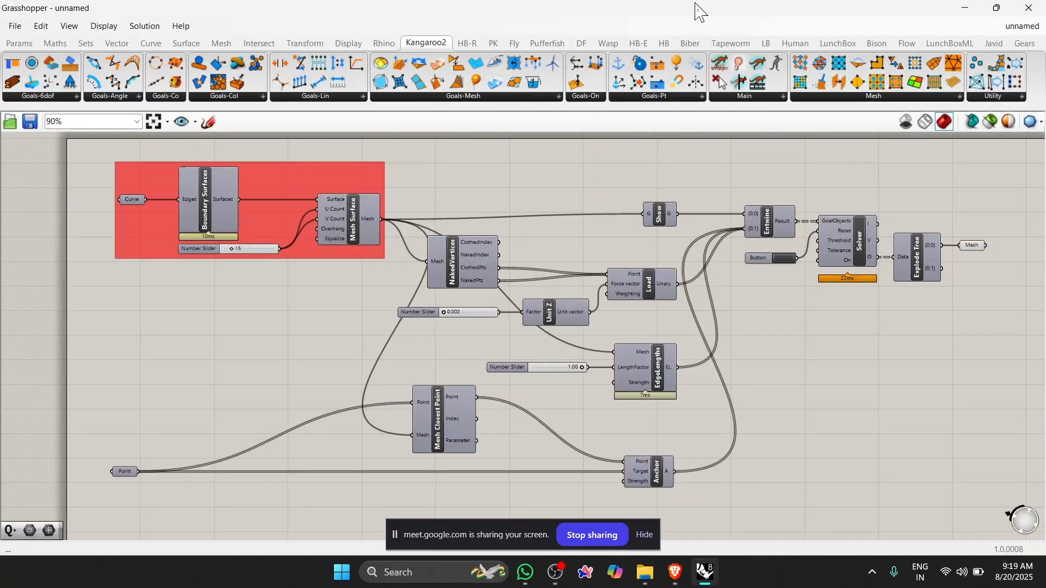
{"action": "double_click", "coordinate": [696, 4]}
{"action": "scroll", "coordinate": [743, 341], "scroll_direction": "down", "scroll_amount": 4}
{"action": "scroll", "coordinate": [1033, 320], "scroll_direction": "up", "scroll_amount": 8}
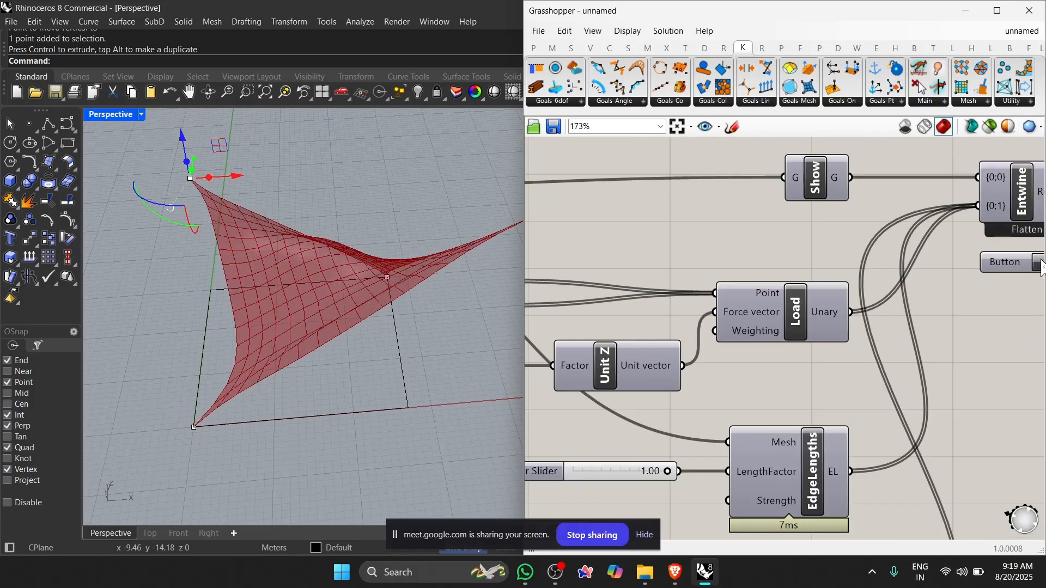
{"action": "scroll", "coordinate": [113, 354], "scroll_direction": "down", "scroll_amount": 4}
{"action": "scroll", "coordinate": [329, 354], "scroll_direction": "up", "scroll_amount": 4}
Move the stretched corner point back to the base rectangle's corner on the X axis and raise it vertically
{"action": "right_click_drag", "start_coordinate": [322, 328], "coordinate": [373, 285]}
{"action": "left_click", "coordinate": [298, 416]}
{"action": "left_click", "coordinate": [387, 316]}
{"action": "scroll", "coordinate": [381, 316], "scroll_direction": "down", "scroll_amount": 4}
{"action": "scroll", "coordinate": [373, 285], "scroll_direction": "up", "scroll_amount": 4}
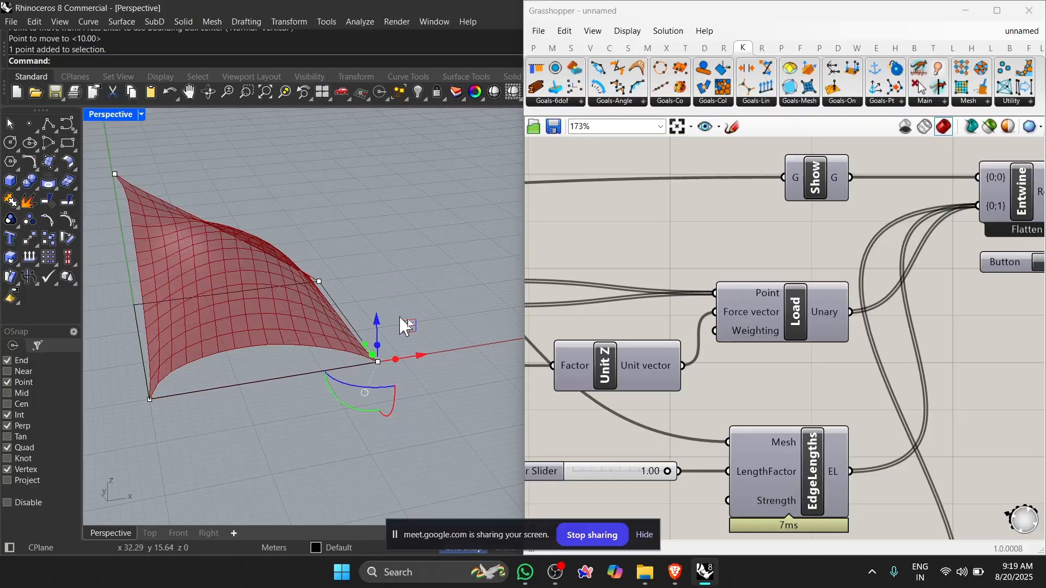
{"action": "left_click_drag", "start_coordinate": [375, 251], "coordinate": [374, 250]}
{"action": "right_click_drag", "start_coordinate": [233, 332], "coordinate": [191, 376]}
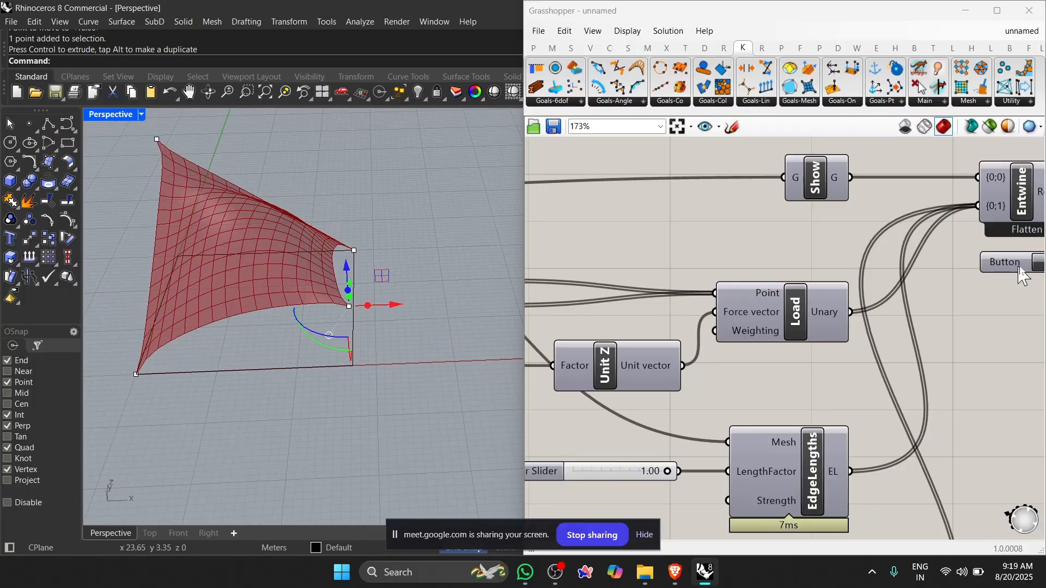
Set the EdgeLengths LengthFactor slider to 0.33 and reset the Solver
{"action": "left_click", "coordinate": [1036, 266]}
{"action": "scroll", "coordinate": [932, 322], "scroll_direction": "down", "scroll_amount": 4}
{"action": "scroll", "coordinate": [1003, 371], "scroll_direction": "up", "scroll_amount": 8}
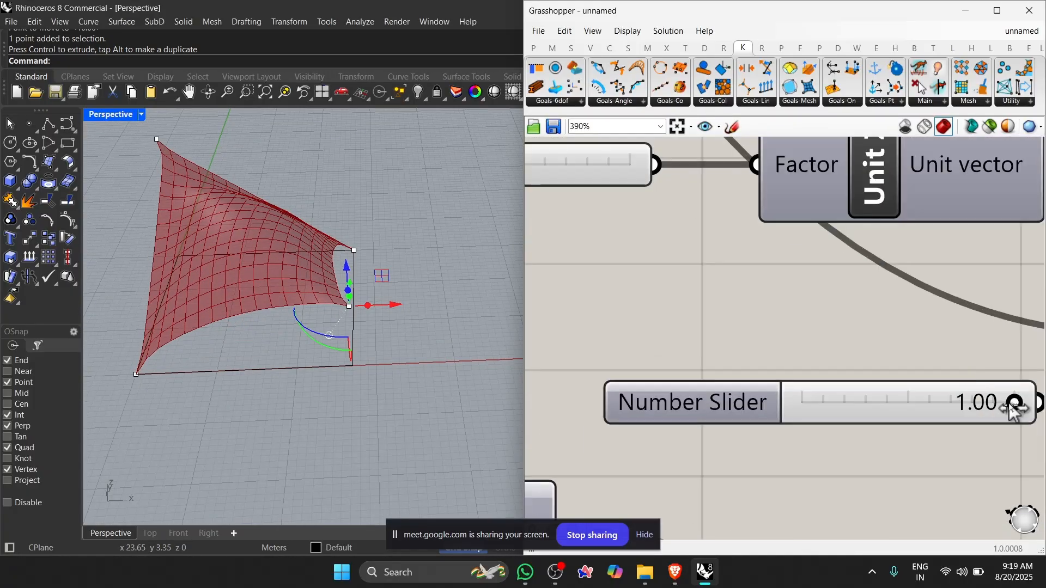
{"action": "left_click_drag", "start_coordinate": [997, 416], "coordinate": [871, 421]}
{"action": "right_click_drag", "start_coordinate": [333, 305], "coordinate": [398, 316]}
{"action": "scroll", "coordinate": [916, 375], "scroll_direction": "down", "scroll_amount": 5}
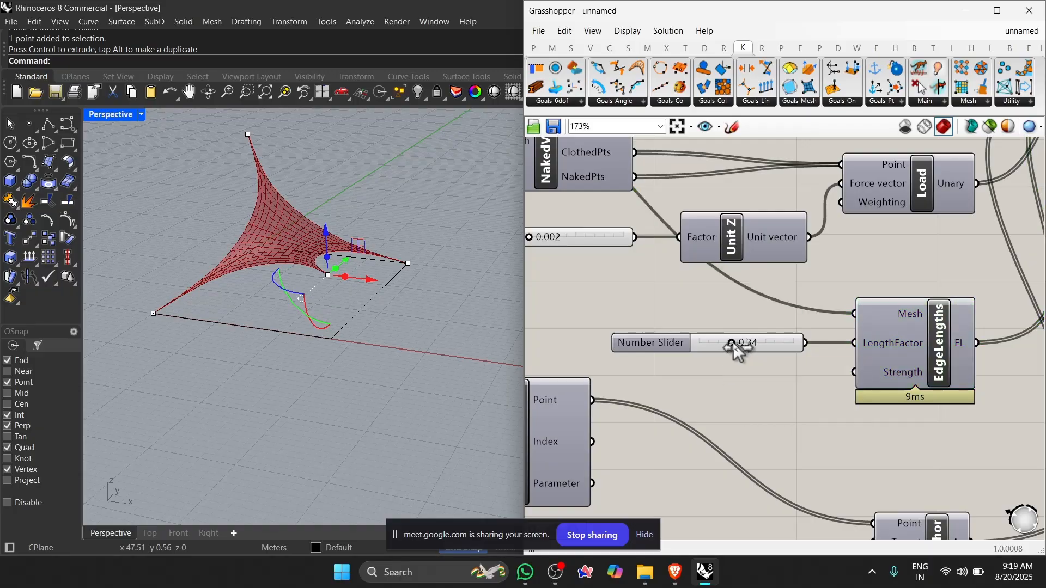
{"action": "mouse_move", "coordinate": [733, 343]}
{"action": "left_mouse_down"}
{"action": "mouse_move", "coordinate": [743, 344]}
{"action": "mouse_move", "coordinate": [733, 352]}
{"action": "left_mouse_up"}
{"action": "scroll", "coordinate": [720, 339], "scroll_direction": "down", "scroll_amount": 3}
{"action": "scroll", "coordinate": [975, 203], "scroll_direction": "up", "scroll_amount": 2}
{"action": "left_click", "coordinate": [1017, 217]}
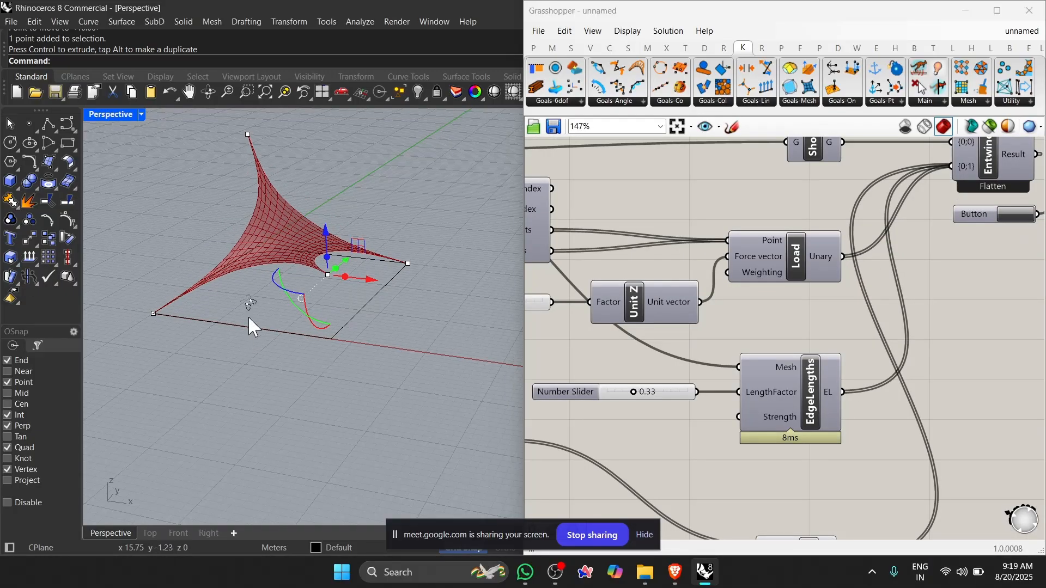
{"action": "right_click_drag", "start_coordinate": [250, 327], "coordinate": [339, 277]}
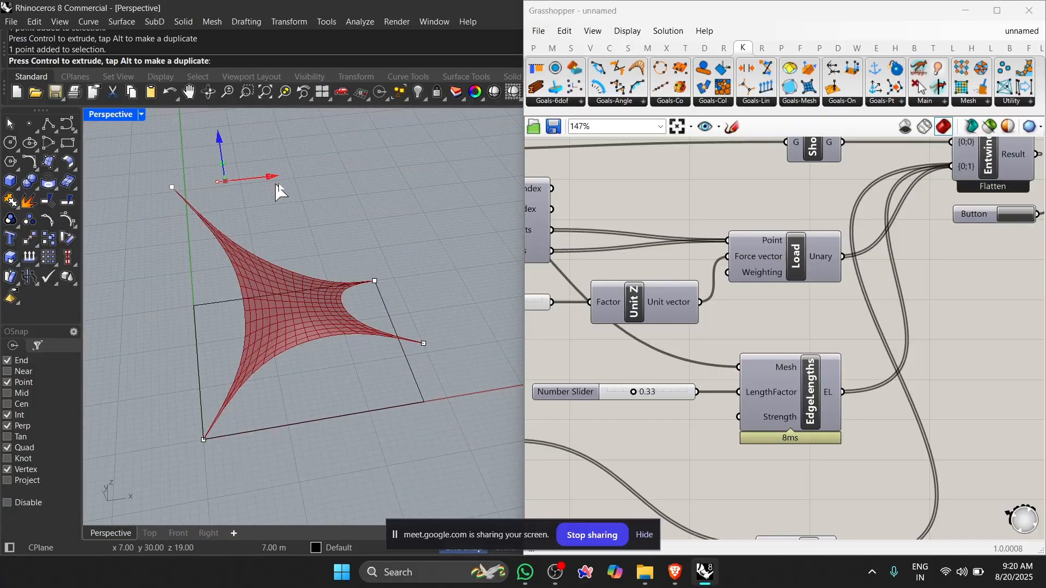
Try moving the raised back corner anchor point in the X direction, and undo the gumball moves
{"action": "left_click_drag", "start_coordinate": [276, 183], "coordinate": [144, 188]}
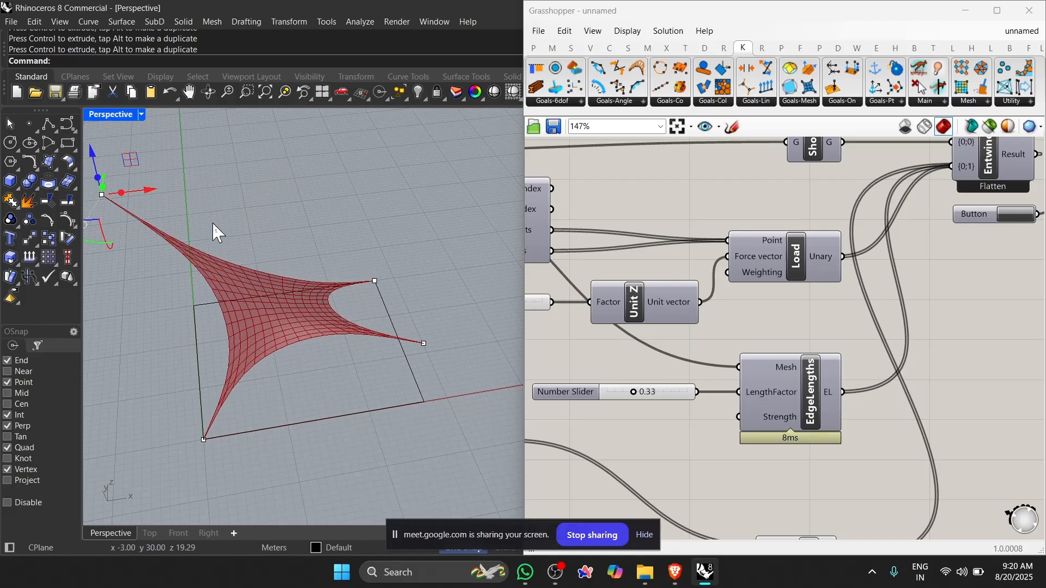
{"action": "right_click_drag", "start_coordinate": [215, 227], "coordinate": [191, 429]}
{"action": "scroll", "coordinate": [209, 371], "scroll_direction": "up", "scroll_amount": 6}
{"action": "key", "text": "ctrl+z"}
{"action": "key", "text": "ctrl+z"}
{"action": "scroll", "coordinate": [281, 305], "scroll_direction": "down", "scroll_amount": 5}
{"action": "left_click", "coordinate": [281, 305]}
{"action": "right_click_drag", "start_coordinate": [281, 321], "coordinate": [346, 361]}
{"action": "scroll", "coordinate": [345, 361], "scroll_direction": "up", "scroll_amount": 3}
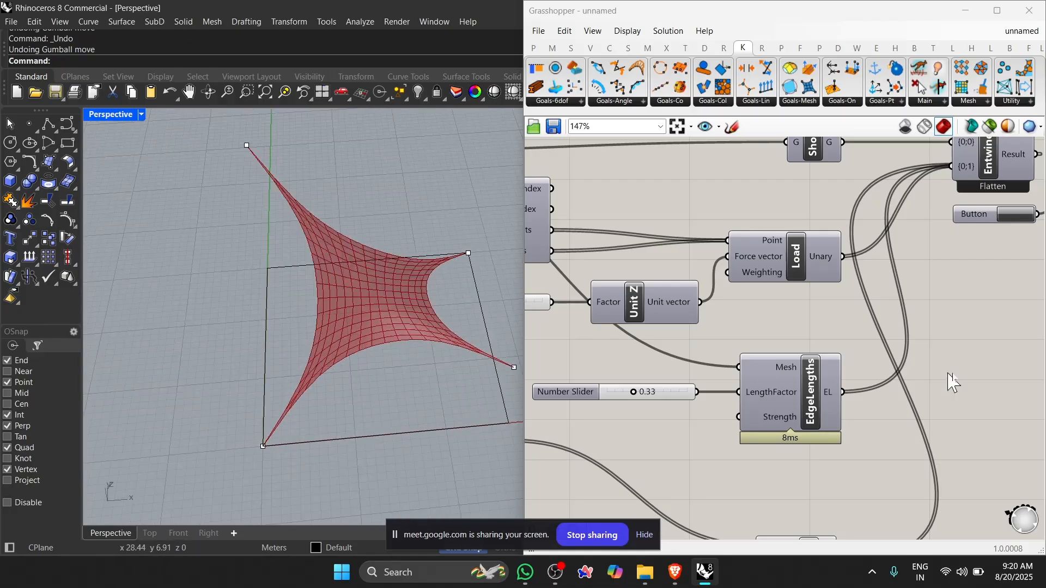
Set the EdgeLengths goal's LengthFactor slider to 0.48
{"action": "scroll", "coordinate": [763, 397], "scroll_direction": "up", "scroll_amount": 3}
{"action": "left_click_drag", "start_coordinate": [703, 325], "coordinate": [723, 330]}
{"action": "scroll", "coordinate": [676, 346], "scroll_direction": "down", "scroll_amount": 3}
Add a Kangaroo BouncySolver component to the canvas below the existing Solver
{"action": "scroll", "coordinate": [724, 357], "scroll_direction": "down", "scroll_amount": 6}
{"action": "scroll", "coordinate": [801, 370], "scroll_direction": "up", "scroll_amount": 10}
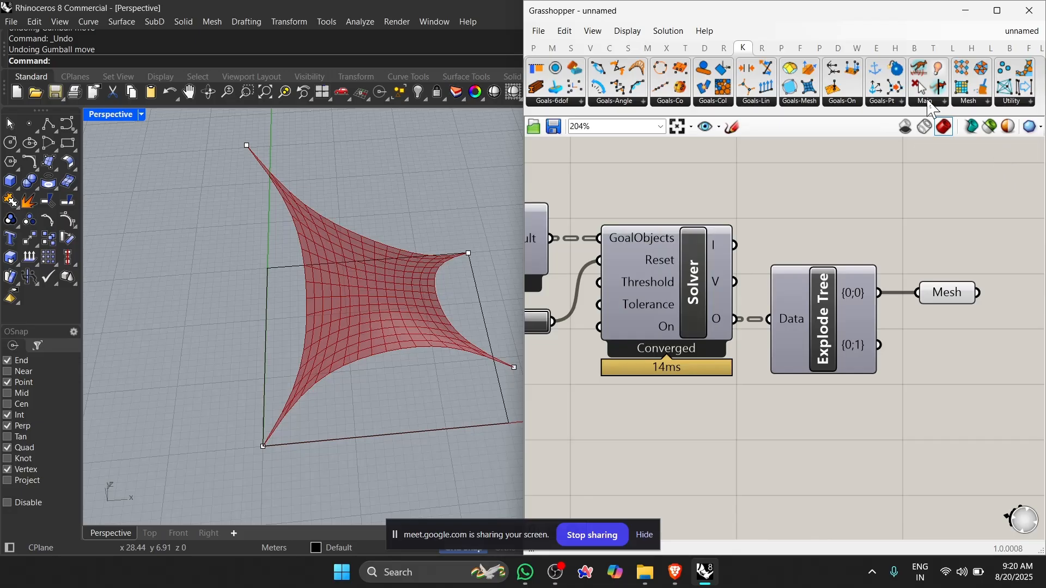
{"action": "left_click", "coordinate": [933, 101]}
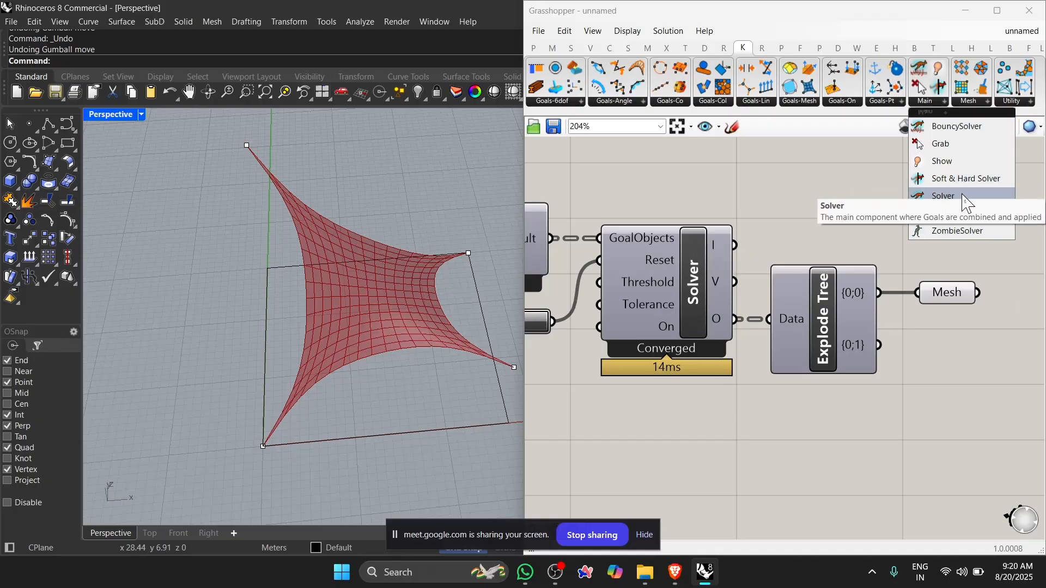
{"action": "left_click", "coordinate": [959, 130]}
{"action": "scroll", "coordinate": [891, 215], "scroll_direction": "down", "scroll_amount": 4}
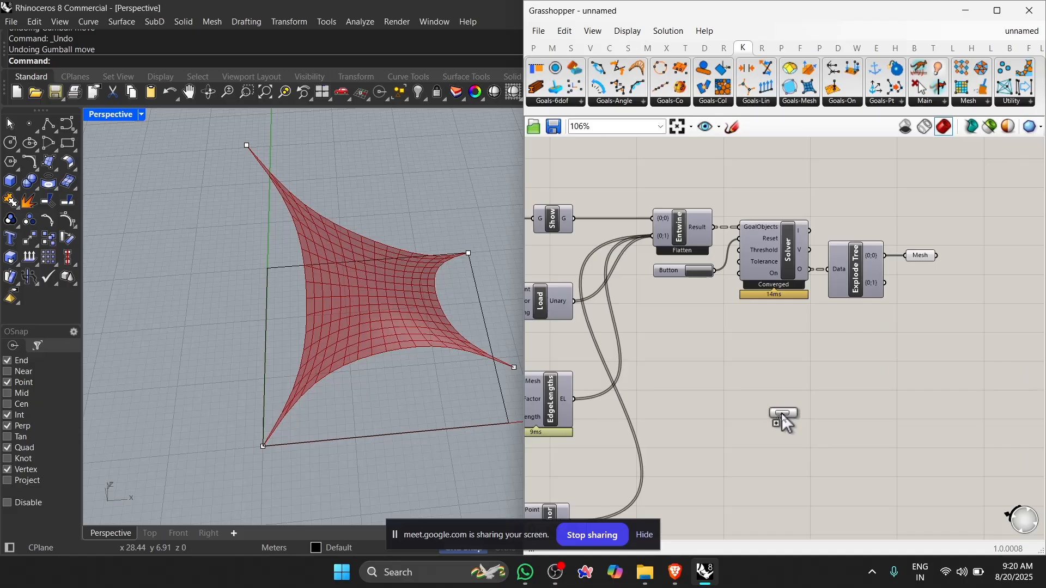
{"action": "scroll", "coordinate": [763, 421], "scroll_direction": "up", "scroll_amount": 3}
{"action": "scroll", "coordinate": [798, 392], "scroll_direction": "down", "scroll_amount": 3}
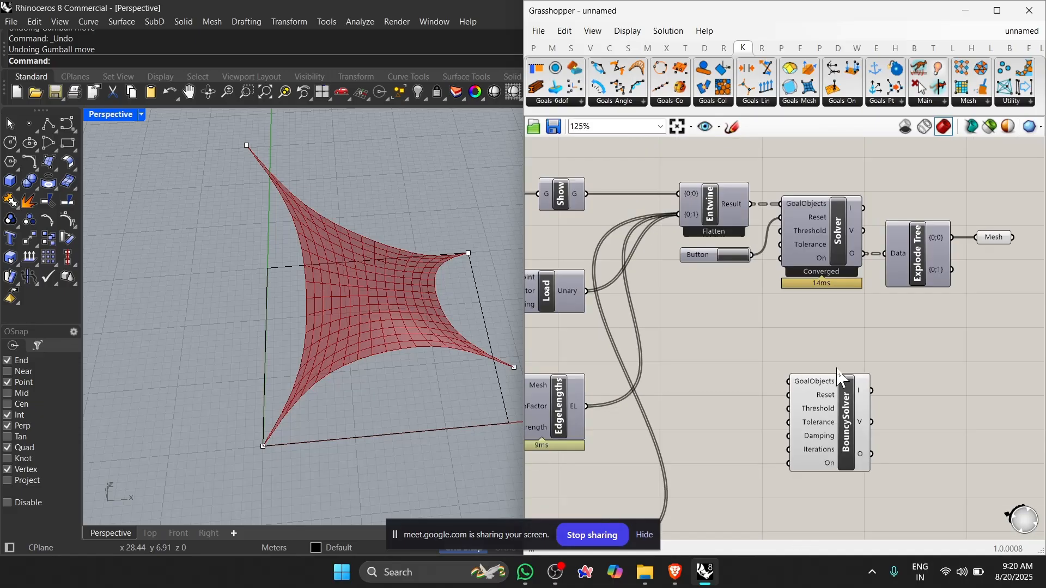
Connect the Entwine result to the BouncySolver's GoalObjects input and the Button to its Reset input, and trigger a reset
{"action": "scroll", "coordinate": [774, 320], "scroll_direction": "up", "scroll_amount": 2}
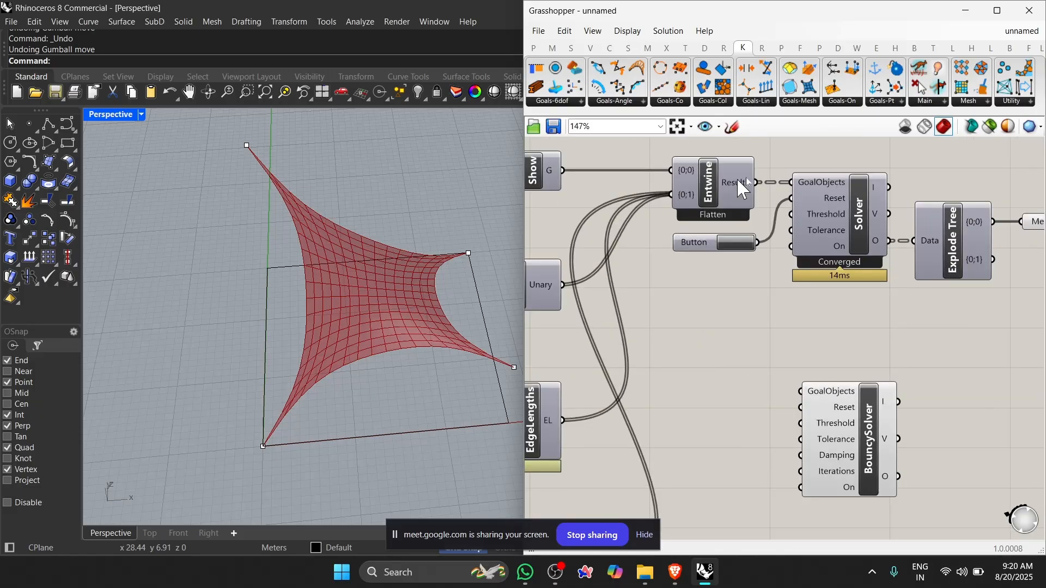
{"action": "left_click_drag", "start_coordinate": [799, 390], "coordinate": [801, 391]}
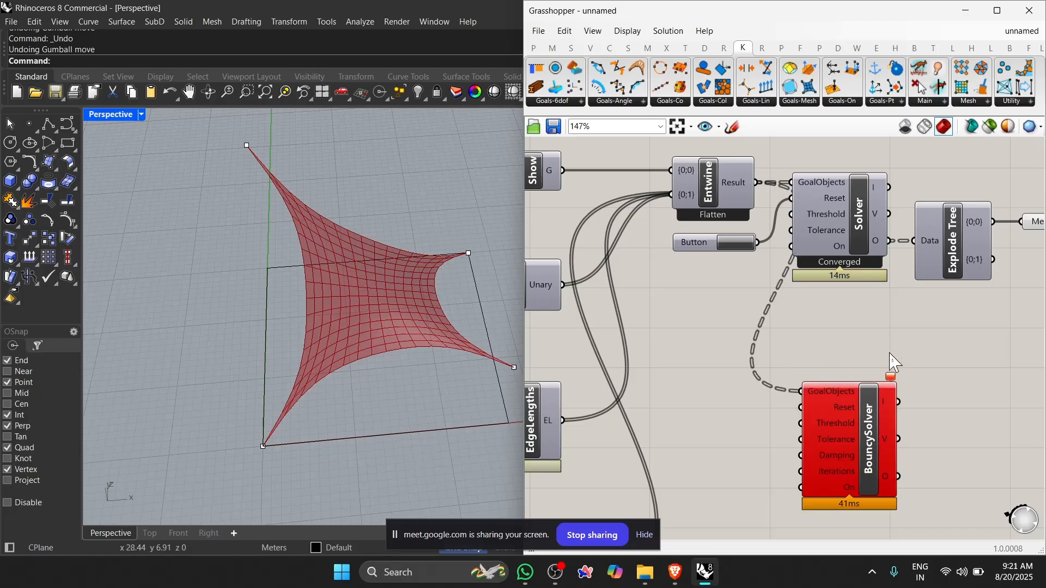
{"action": "mouse_move", "coordinate": [894, 383]}
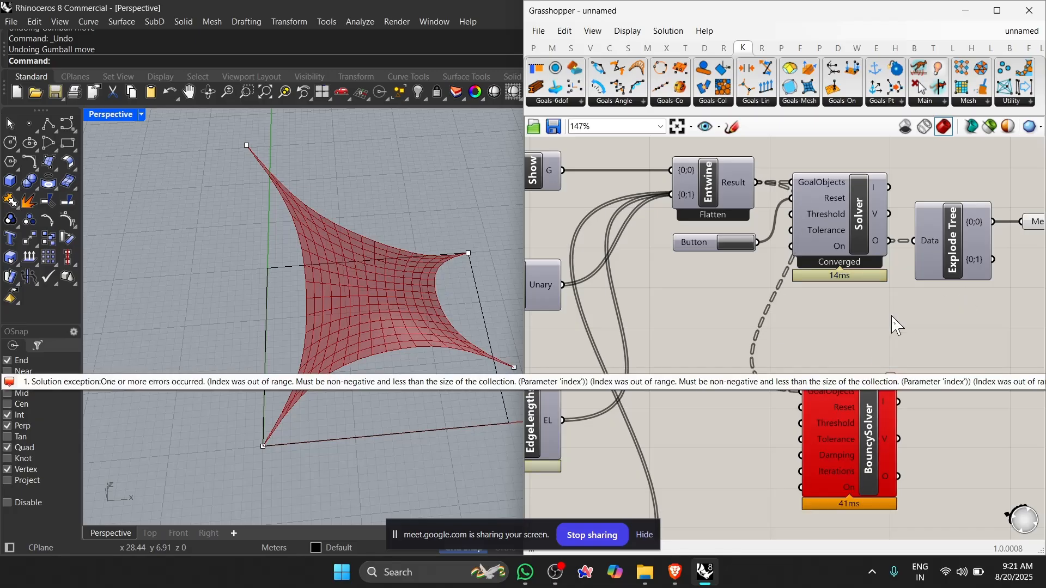
{"action": "scroll", "coordinate": [891, 327], "scroll_direction": "down", "scroll_amount": 3}
{"action": "scroll", "coordinate": [693, 423], "scroll_direction": "up", "scroll_amount": 4}
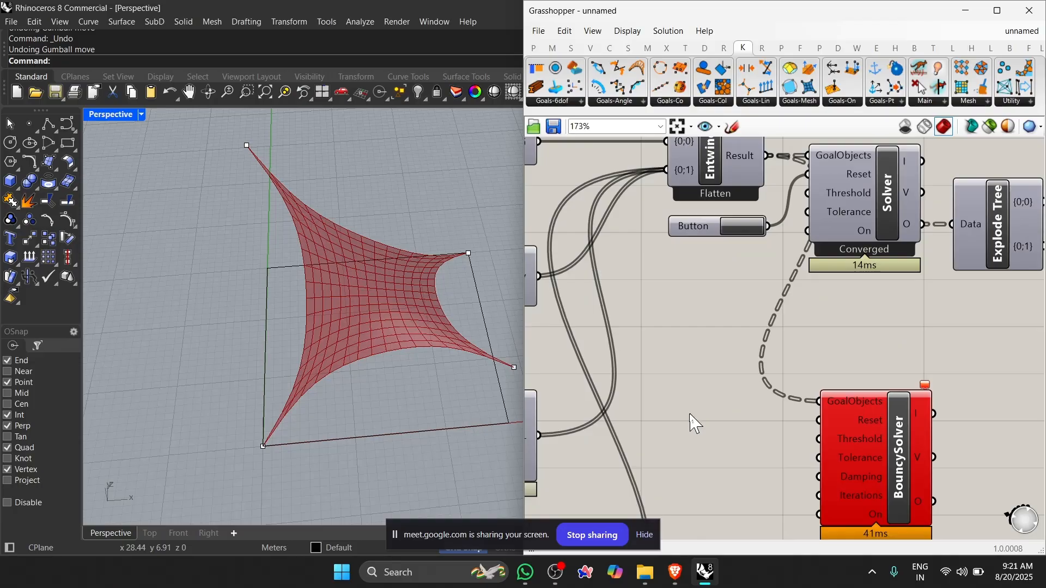
{"action": "left_click", "coordinate": [752, 228]}
{"action": "scroll", "coordinate": [752, 228], "scroll_direction": "down", "scroll_amount": 1}
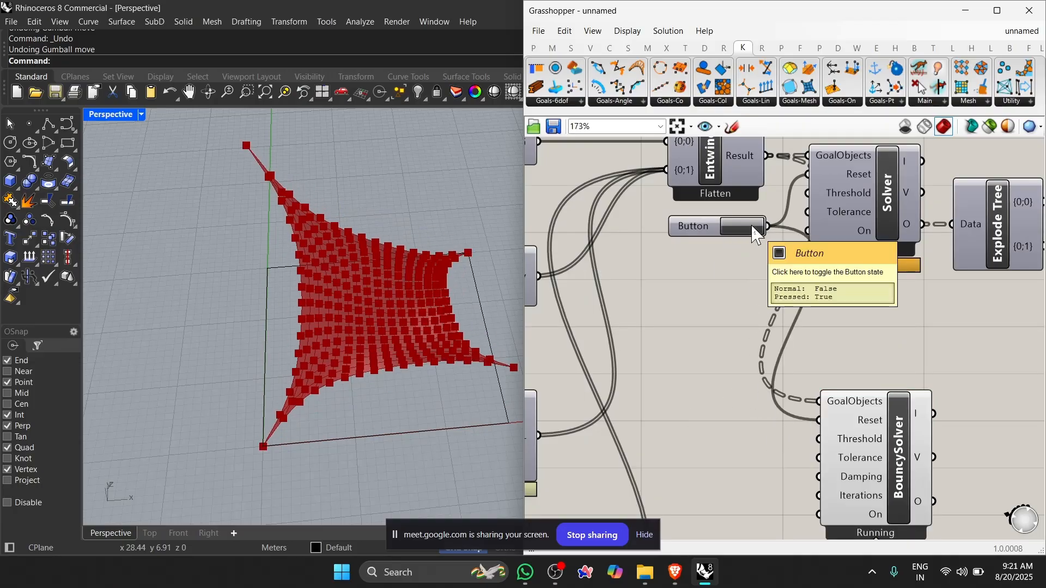
Duplicate the Explode Tree and Mesh components, feed the copy from the BouncySolver's O output, and reset the solvers
{"action": "scroll", "coordinate": [691, 357], "scroll_direction": "down", "scroll_amount": 2}
{"action": "left_click_drag", "start_coordinate": [1031, 307], "coordinate": [921, 237]}
{"action": "left_click_drag", "start_coordinate": [925, 280], "coordinate": [954, 474], "text": "alt"}
{"action": "left_click", "coordinate": [884, 493]}
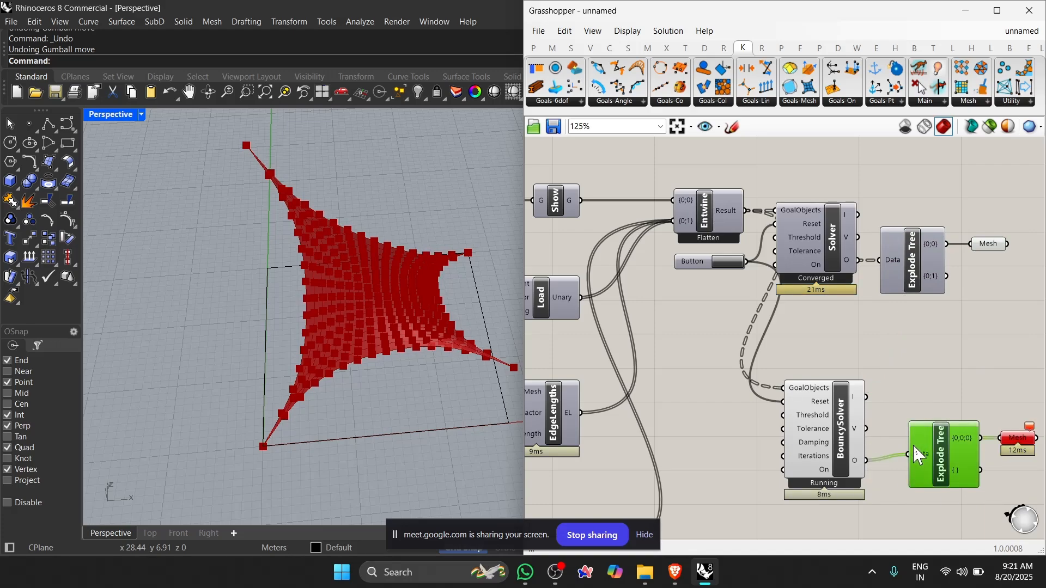
{"action": "left_click", "coordinate": [728, 262]}
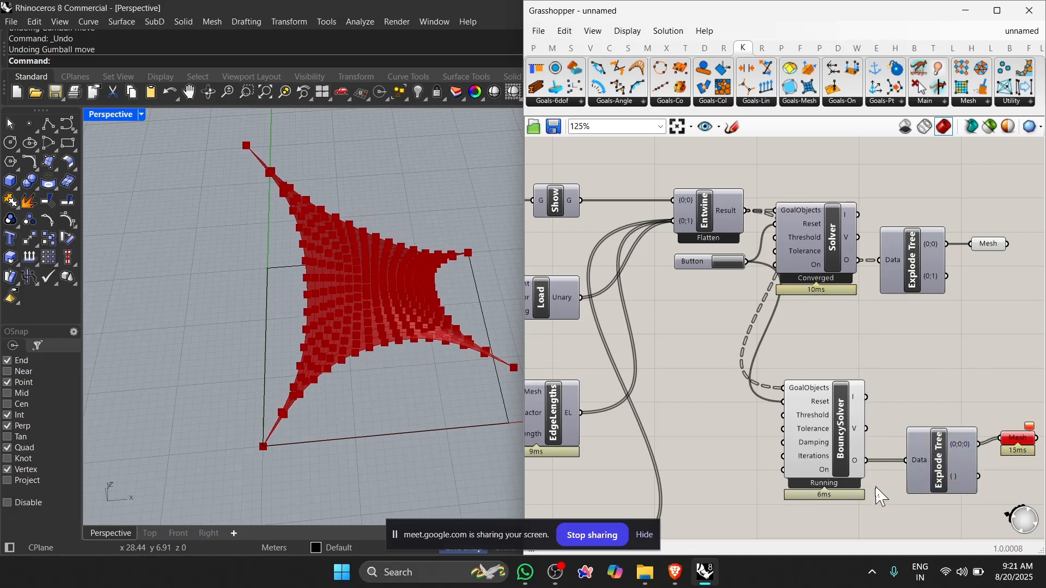
Examine the copied Mesh parameter, the BouncySolver's O output data and the membrane previewed in the viewport
{"action": "scroll", "coordinate": [785, 449], "scroll_direction": "up", "scroll_amount": 5}
{"action": "scroll", "coordinate": [749, 417], "scroll_direction": "down", "scroll_amount": 4}
{"action": "scroll", "coordinate": [950, 435], "scroll_direction": "up", "scroll_amount": 5}
{"action": "left_click", "coordinate": [960, 393]}
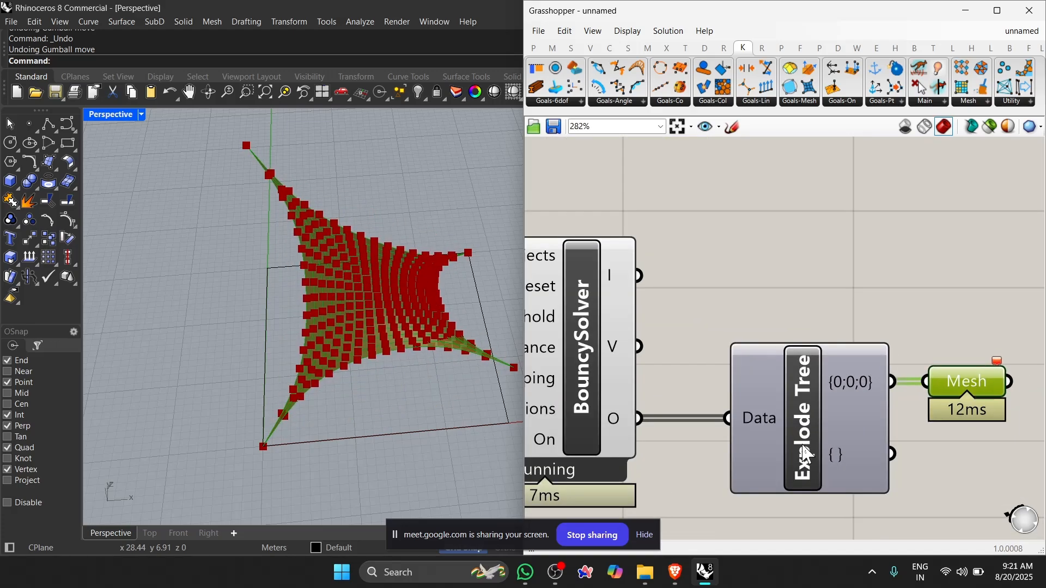
{"action": "left_click", "coordinate": [981, 487]}
{"action": "mouse_move", "coordinate": [610, 420]}
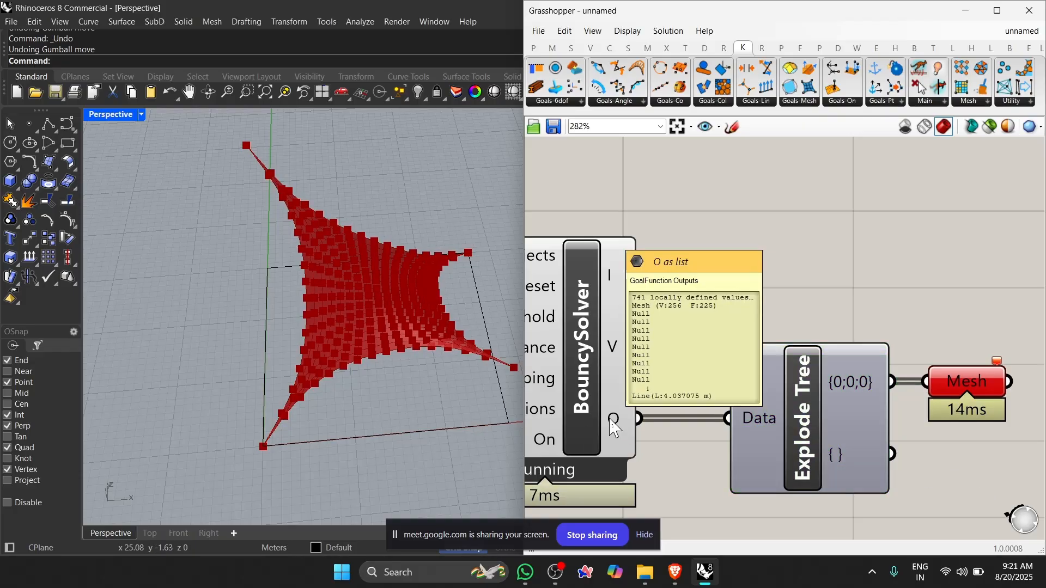
{"action": "scroll", "coordinate": [853, 346], "scroll_direction": "down", "scroll_amount": 7}
{"action": "scroll", "coordinate": [658, 296], "scroll_direction": "up", "scroll_amount": 2}
{"action": "scroll", "coordinate": [420, 354], "scroll_direction": "up", "scroll_amount": 8}
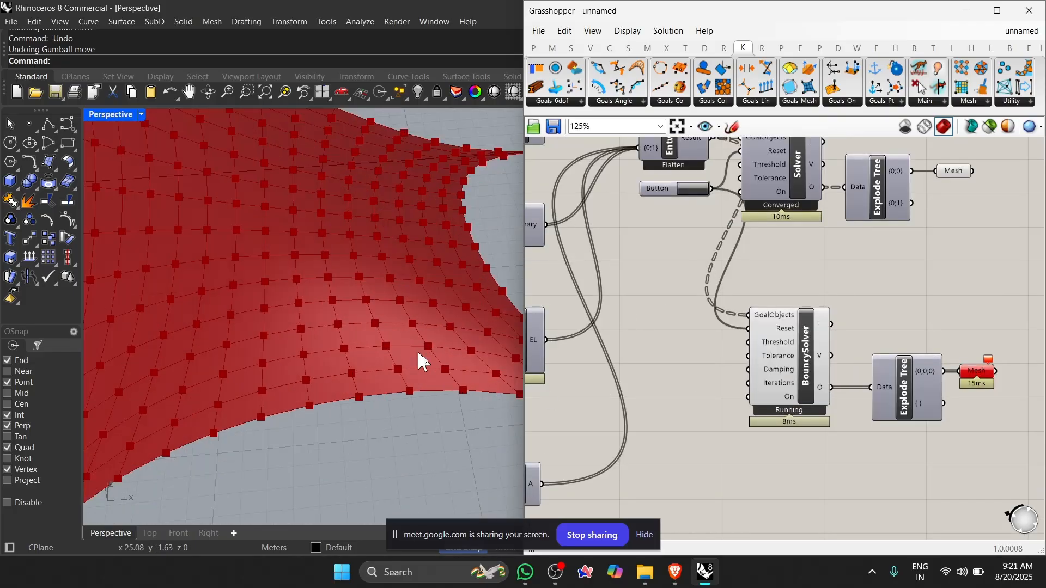
{"action": "scroll", "coordinate": [872, 314], "scroll_direction": "down", "scroll_amount": 4}
{"action": "scroll", "coordinate": [865, 213], "scroll_direction": "up", "scroll_amount": 3}
{"action": "scroll", "coordinate": [931, 242], "scroll_direction": "up", "scroll_amount": 1}
Turn off the preview of the original Solver together with its Explode Tree and Mesh
{"action": "left_click_drag", "start_coordinate": [980, 320], "coordinate": [804, 235]}
{"action": "middle_click", "coordinate": [785, 294]}
{"action": "left_click", "coordinate": [820, 271]}
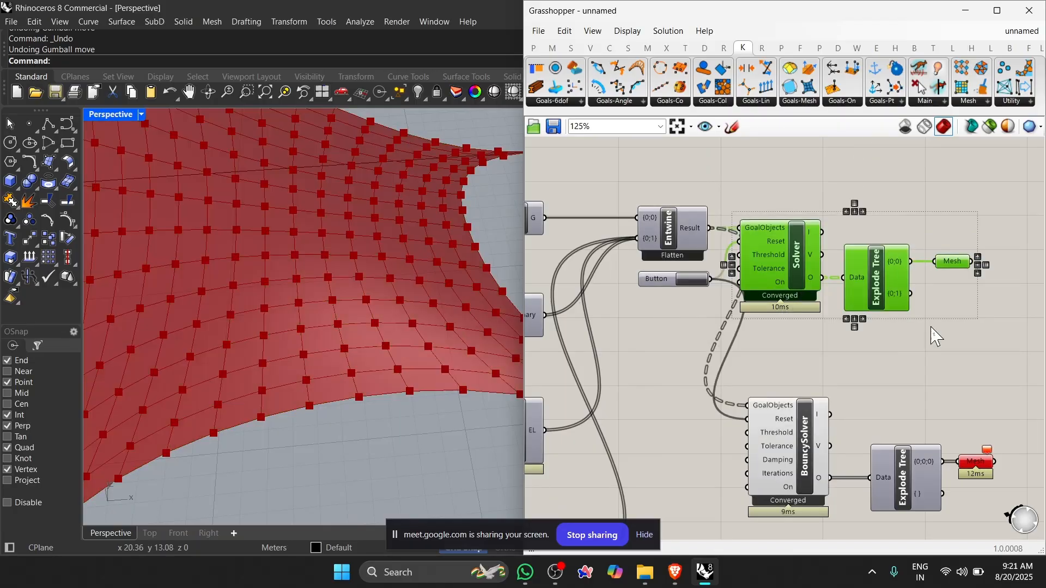
Move the raised front corner anchor point vertically with the gumball, lowering it toward the base rectangle
{"action": "scroll", "coordinate": [960, 266], "scroll_direction": "down", "scroll_amount": 4}
{"action": "right_click_drag", "start_coordinate": [769, 369], "coordinate": [851, 345]}
{"action": "scroll", "coordinate": [745, 336], "scroll_direction": "up", "scroll_amount": 8}
{"action": "scroll", "coordinate": [367, 340], "scroll_direction": "down", "scroll_amount": 10}
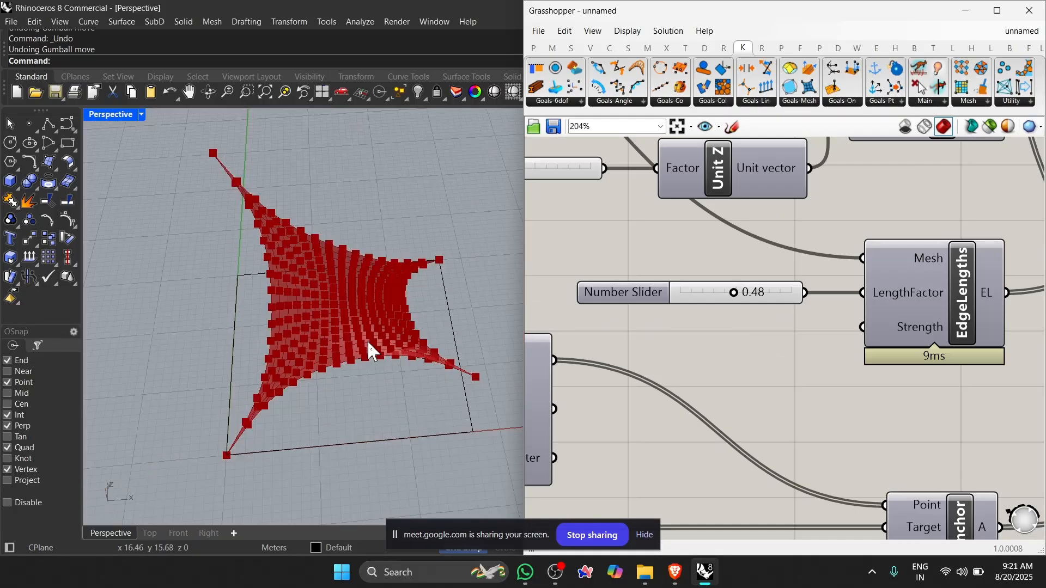
{"action": "right_click_drag", "start_coordinate": [357, 384], "coordinate": [443, 257]}
{"action": "left_click", "coordinate": [459, 287]}
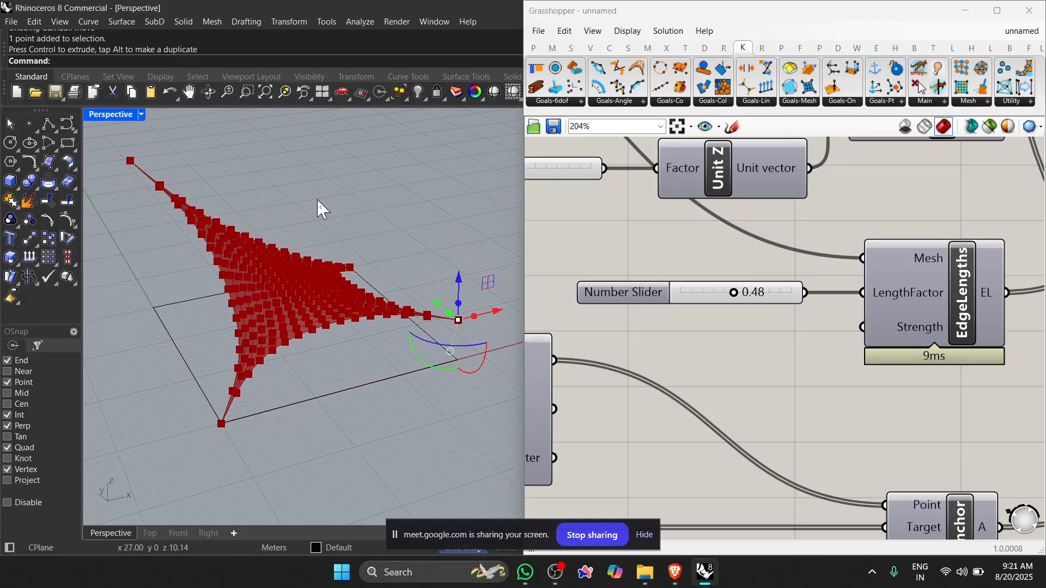
{"action": "scroll", "coordinate": [335, 349], "scroll_direction": "up", "scroll_amount": 3}
{"action": "scroll", "coordinate": [331, 331], "scroll_direction": "down", "scroll_amount": 3}
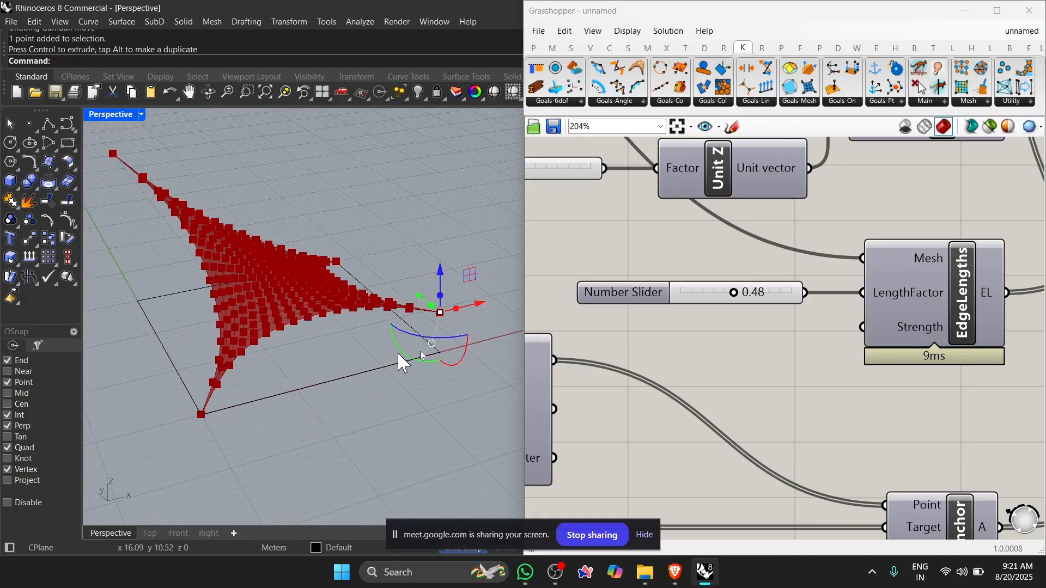
{"action": "left_click_drag", "start_coordinate": [441, 270], "coordinate": [431, 289]}
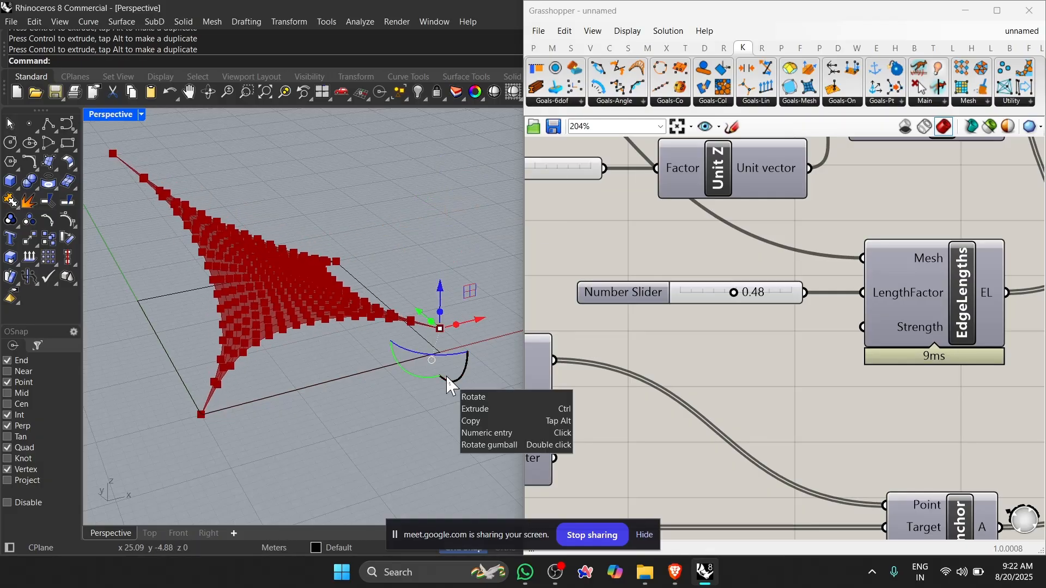
Shift the raised back corner anchor point in the X direction and reset the solvers
{"action": "right_click_drag", "start_coordinate": [482, 328], "coordinate": [186, 158]}
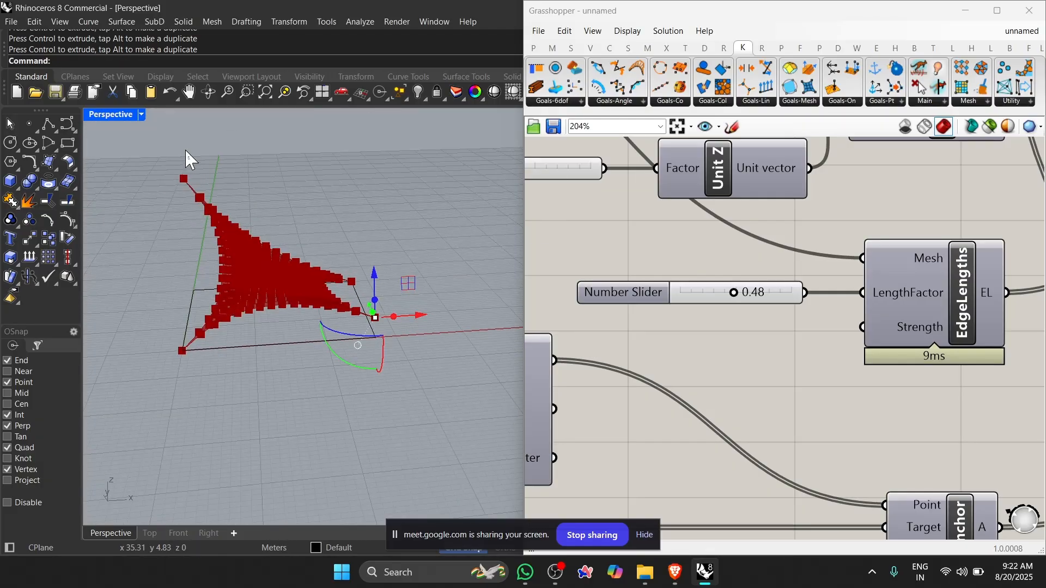
{"action": "left_click_drag", "start_coordinate": [245, 183], "coordinate": [277, 186]}
{"action": "scroll", "coordinate": [660, 300], "scroll_direction": "down", "scroll_amount": 6}
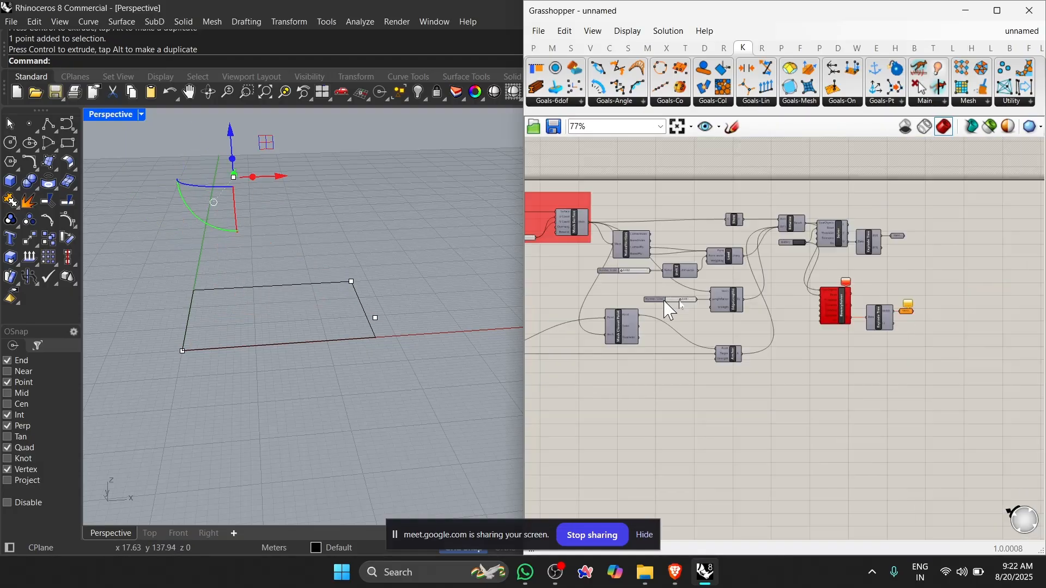
{"action": "scroll", "coordinate": [851, 243], "scroll_direction": "up", "scroll_amount": 4}
{"action": "left_click", "coordinate": [712, 232]}
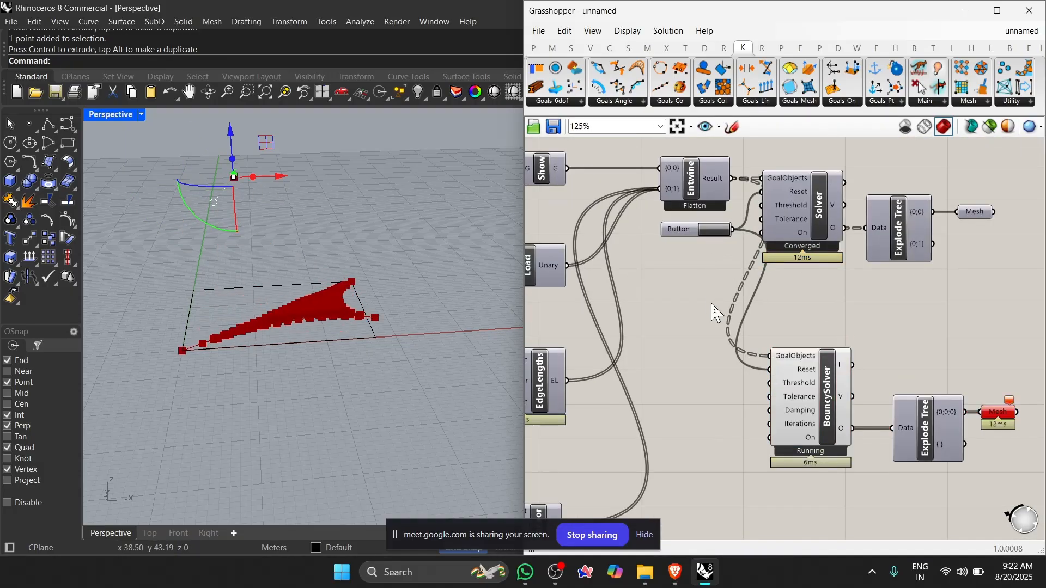
{"action": "left_click", "coordinate": [710, 230]}
Set the EdgeLengths goal's LengthFactor slider to 0.68
{"action": "scroll", "coordinate": [280, 288], "scroll_direction": "up", "scroll_amount": 3}
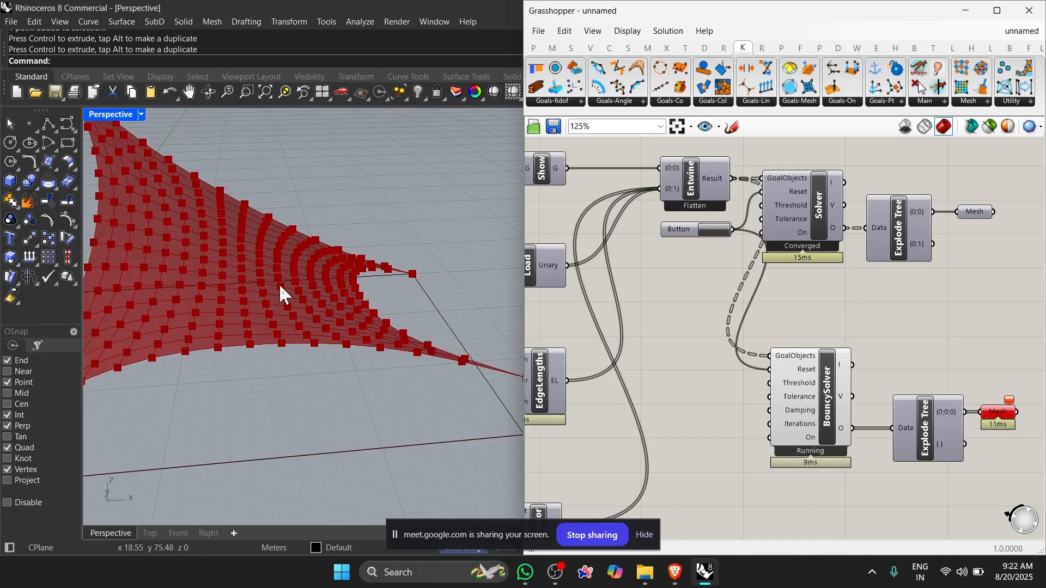
{"action": "scroll", "coordinate": [338, 317], "scroll_direction": "down", "scroll_amount": 2}
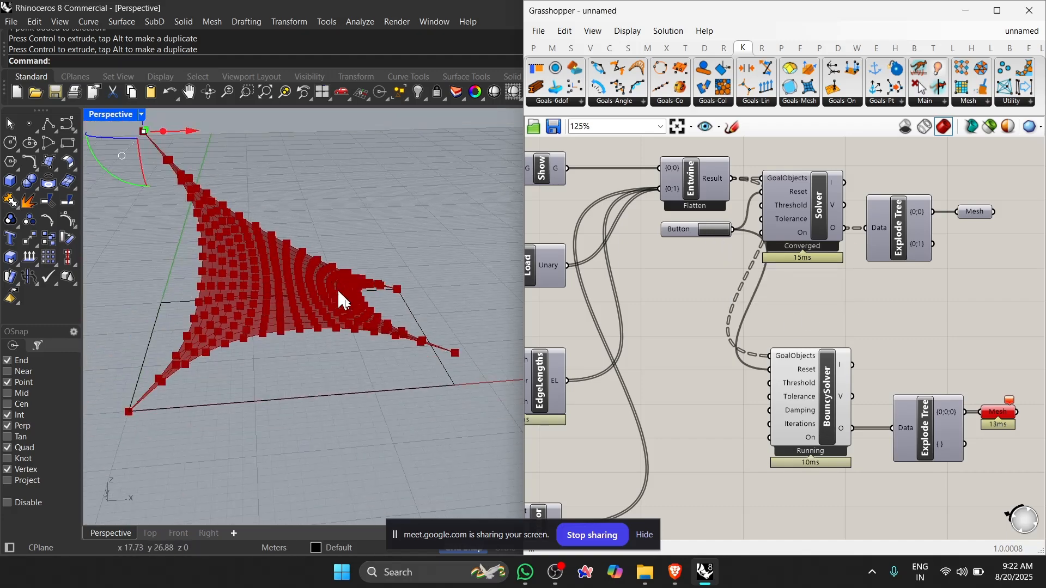
{"action": "scroll", "coordinate": [348, 320], "scroll_direction": "up", "scroll_amount": 2}
{"action": "scroll", "coordinate": [326, 319], "scroll_direction": "down", "scroll_amount": 2}
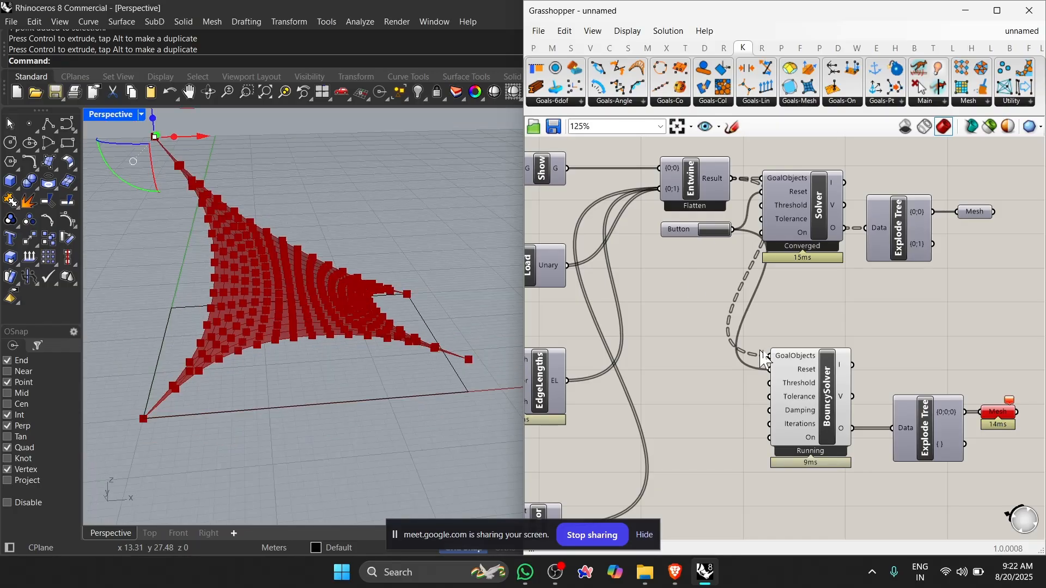
{"action": "scroll", "coordinate": [730, 333], "scroll_direction": "up", "scroll_amount": 4}
{"action": "left_click_drag", "start_coordinate": [730, 334], "coordinate": [761, 331]}
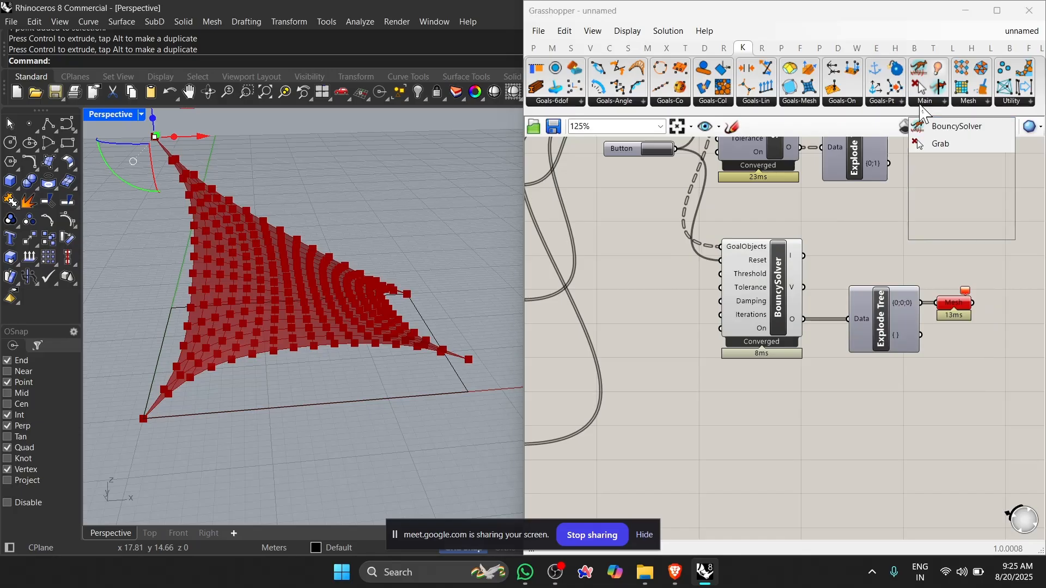
Add a ZombieSolver component below the BouncySolver and connect the Entwine result to its GoalObjects input
{"action": "left_click_drag", "start_coordinate": [959, 235], "coordinate": [770, 478]}
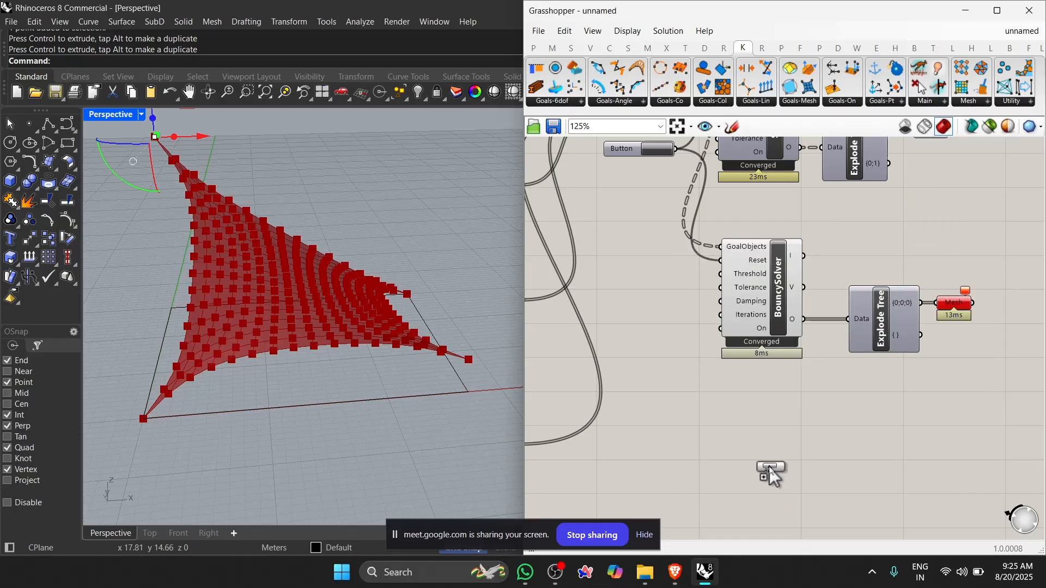
{"action": "scroll", "coordinate": [750, 442], "scroll_direction": "up", "scroll_amount": 3}
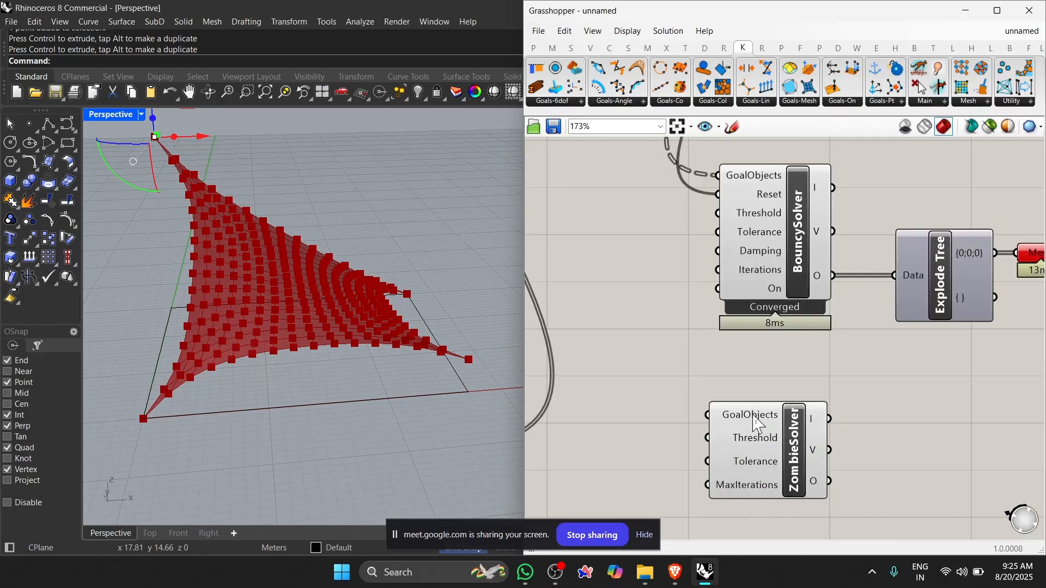
{"action": "scroll", "coordinate": [818, 362], "scroll_direction": "down", "scroll_amount": 2}
{"action": "scroll", "coordinate": [761, 398], "scroll_direction": "up", "scroll_amount": 2}
{"action": "scroll", "coordinate": [807, 419], "scroll_direction": "down", "scroll_amount": 2}
{"action": "scroll", "coordinate": [706, 289], "scroll_direction": "down", "scroll_amount": 3}
{"action": "scroll", "coordinate": [691, 164], "scroll_direction": "up", "scroll_amount": 2}
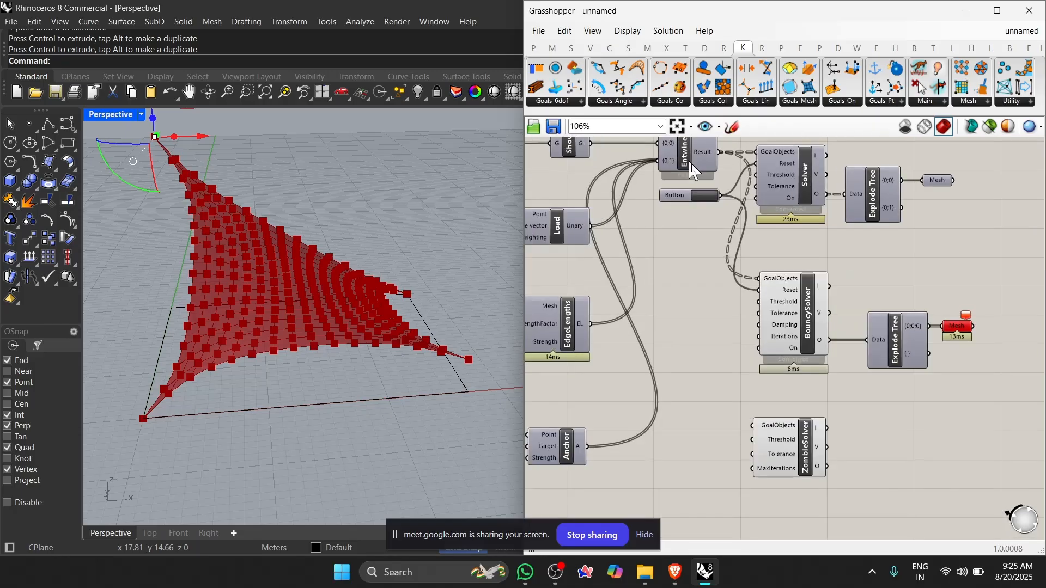
{"action": "left_click_drag", "start_coordinate": [735, 426], "coordinate": [752, 426]}
{"action": "left_click", "coordinate": [812, 455]}
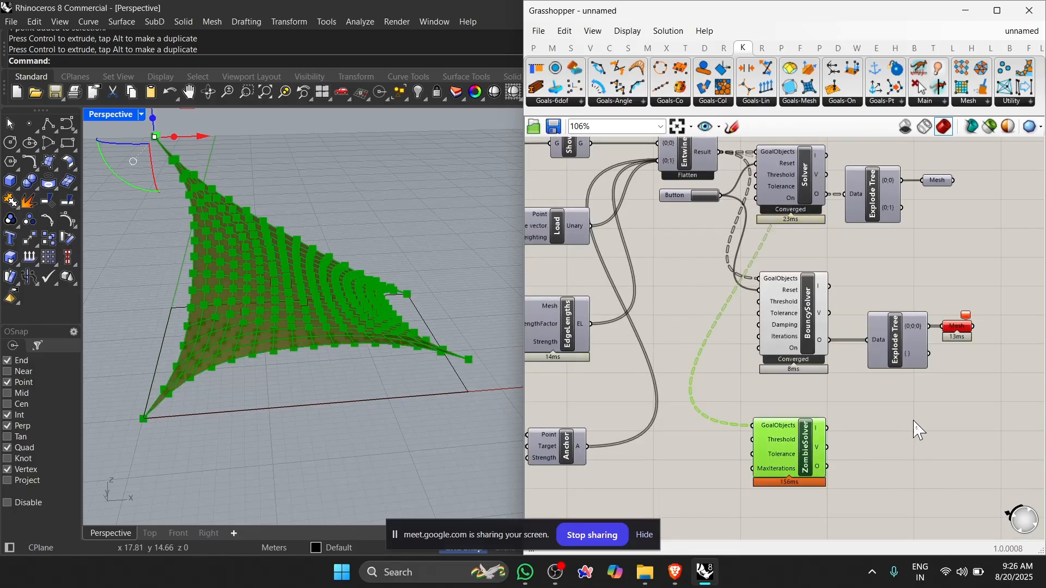
Turn off the preview of the BouncySolver together with its Explode Tree and Mesh
{"action": "left_click_drag", "start_coordinate": [1022, 381], "coordinate": [762, 273]}
{"action": "middle_click", "coordinate": [774, 316]}
{"action": "left_click", "coordinate": [817, 274]}
{"action": "left_click", "coordinate": [931, 271]}
{"action": "scroll", "coordinate": [931, 271], "scroll_direction": "down", "scroll_amount": 2}
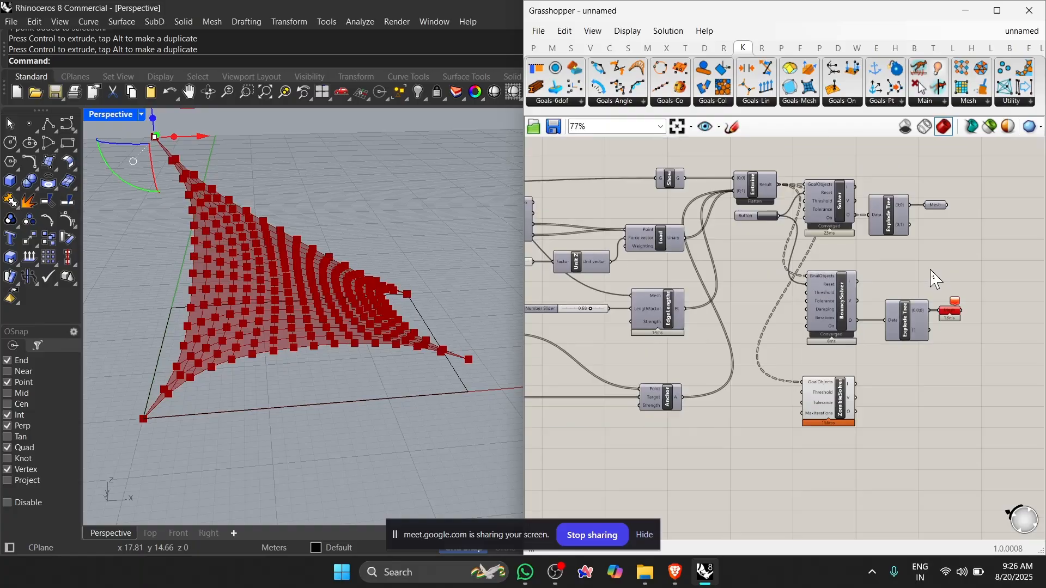
Duplicate the Explode Tree and Mesh components beside the ZombieSolver and connect its O output to the copied Explode Tree
{"action": "scroll", "coordinate": [860, 392], "scroll_direction": "up", "scroll_amount": 3}
{"action": "left_click_drag", "start_coordinate": [947, 368], "coordinate": [939, 414]}
{"action": "left_click_drag", "start_coordinate": [856, 419], "coordinate": [914, 416]}
{"action": "left_click_drag", "start_coordinate": [1010, 429], "coordinate": [937, 380]}
{"action": "left_click_drag", "start_coordinate": [944, 416], "coordinate": [912, 426]}
Turn the ZombieSolver's preview off and back on
{"action": "left_click", "coordinate": [815, 381]}
{"action": "middle_click", "coordinate": [815, 379]}
{"action": "left_click", "coordinate": [859, 342]}
{"action": "left_click", "coordinate": [904, 333]}
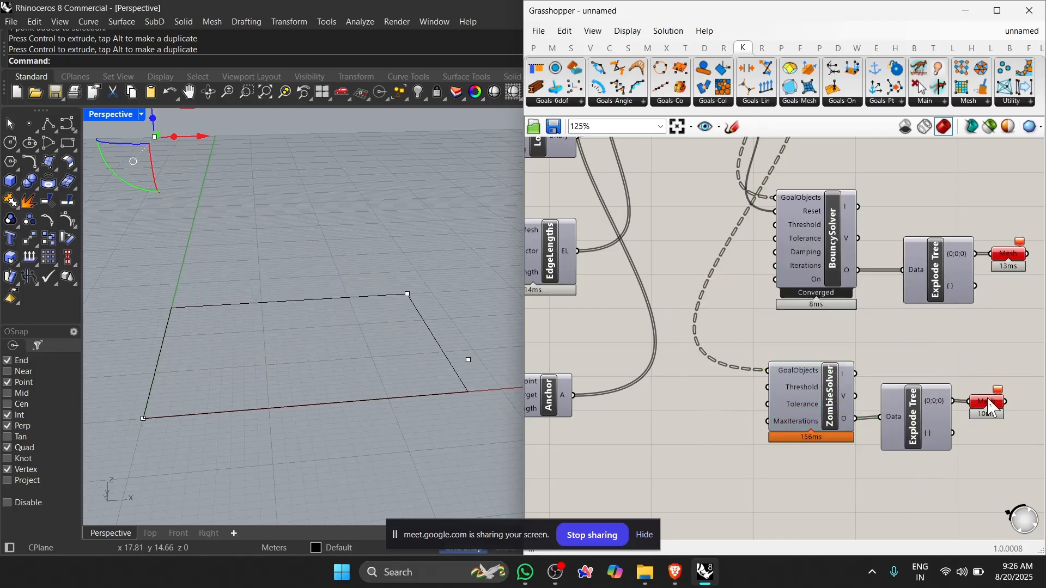
{"action": "left_click", "coordinate": [823, 401]}
{"action": "middle_click", "coordinate": [821, 397]}
{"action": "left_click", "coordinate": [865, 357]}
{"action": "left_click", "coordinate": [907, 352]}
Disable the BouncySolver together with its Explode Tree and Mesh components
{"action": "scroll", "coordinate": [947, 406], "scroll_direction": "down", "scroll_amount": 4}
{"action": "scroll", "coordinate": [850, 232], "scroll_direction": "up", "scroll_amount": 3}
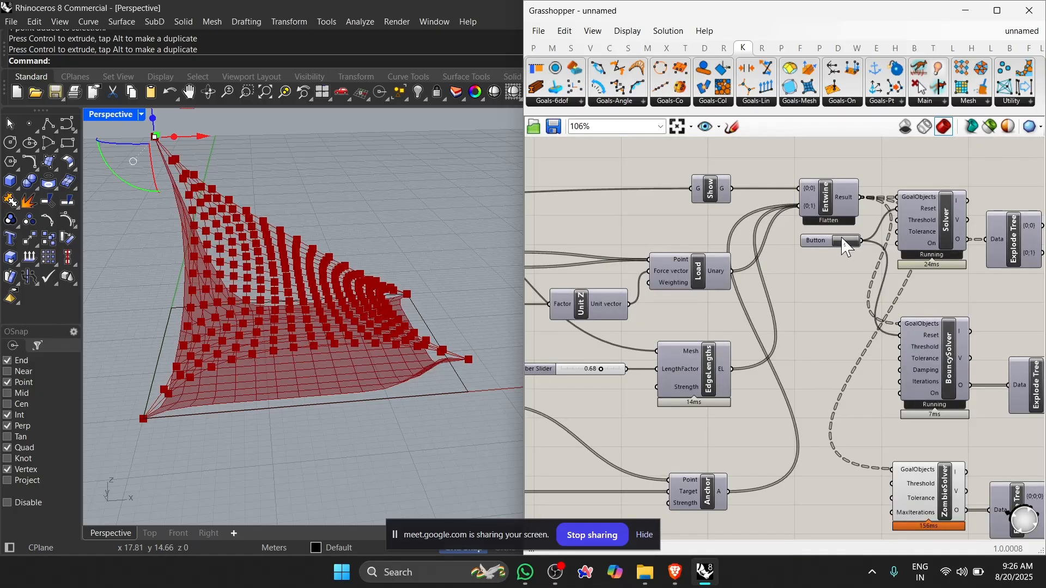
{"action": "scroll", "coordinate": [1002, 388], "scroll_direction": "down", "scroll_amount": 4}
{"action": "scroll", "coordinate": [991, 381], "scroll_direction": "up", "scroll_amount": 4}
{"action": "left_click_drag", "start_coordinate": [1002, 380], "coordinate": [820, 326]}
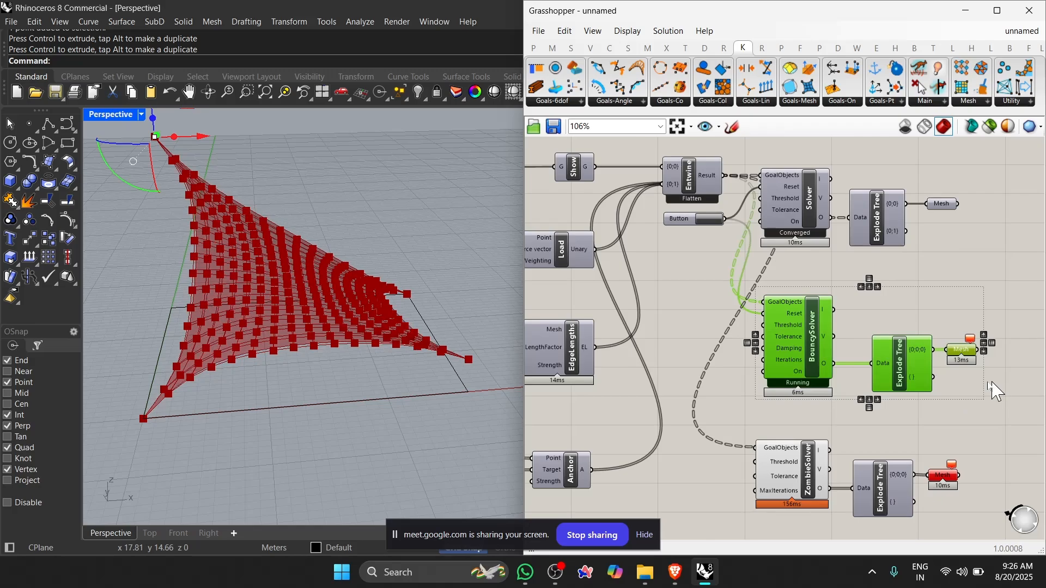
{"action": "middle_click", "coordinate": [809, 362]}
{"action": "left_click", "coordinate": [865, 364]}
Disable the original Solver together with its Explode Tree and Mesh components
{"action": "left_click", "coordinate": [961, 264]}
{"action": "left_click_drag", "start_coordinate": [990, 266], "coordinate": [806, 165]}
{"action": "middle_click", "coordinate": [818, 211]}
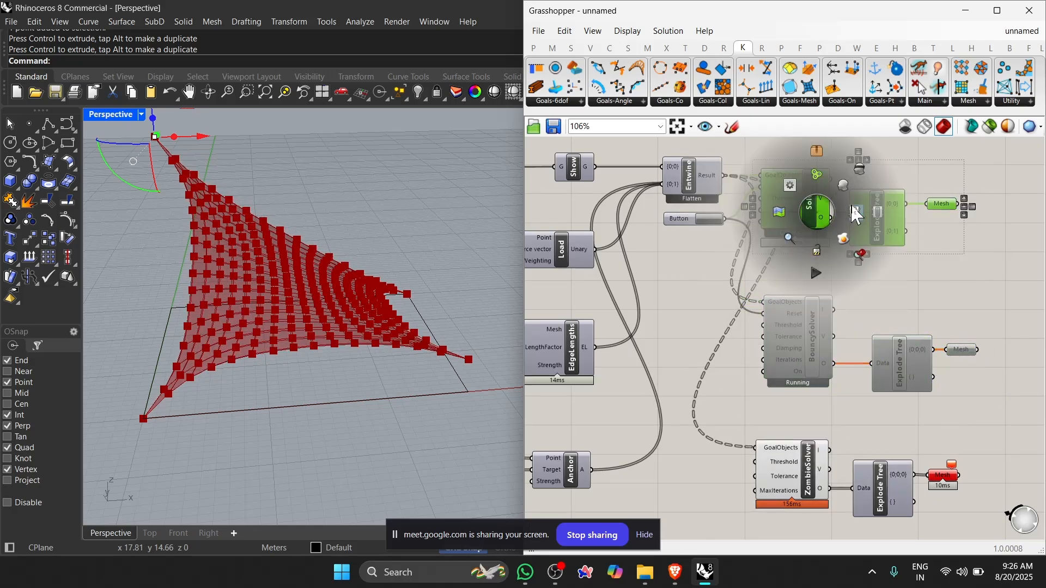
{"action": "left_click", "coordinate": [867, 213]}
{"action": "left_click", "coordinate": [965, 283]}
Set the slider feeding the EdgeLengths LengthFactor input to 0.57
{"action": "scroll", "coordinate": [961, 278], "scroll_direction": "down", "scroll_amount": 4}
{"action": "scroll", "coordinate": [883, 369], "scroll_direction": "up", "scroll_amount": 4}
{"action": "scroll", "coordinate": [661, 273], "scroll_direction": "up", "scroll_amount": 6}
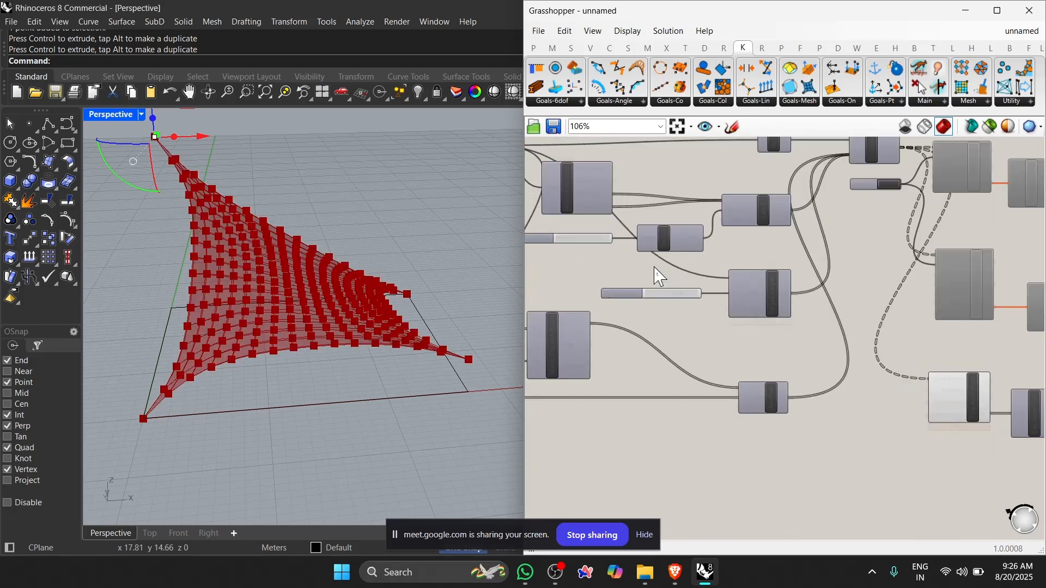
{"action": "left_click_drag", "start_coordinate": [737, 297], "coordinate": [718, 325]}
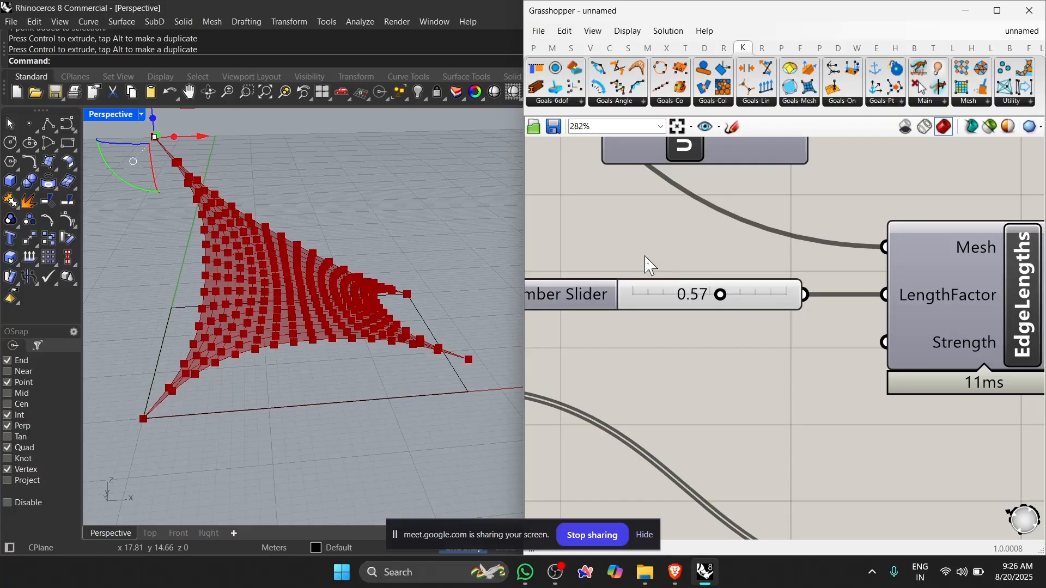
Lower the raised anchor point of the membrane at the corner on the Y axis vertically in the Rhino viewport
{"action": "scroll", "coordinate": [649, 261], "scroll_direction": "down", "scroll_amount": 5}
{"action": "scroll", "coordinate": [929, 366], "scroll_direction": "up", "scroll_amount": 2}
{"action": "scroll", "coordinate": [312, 283], "scroll_direction": "up", "scroll_amount": 5}
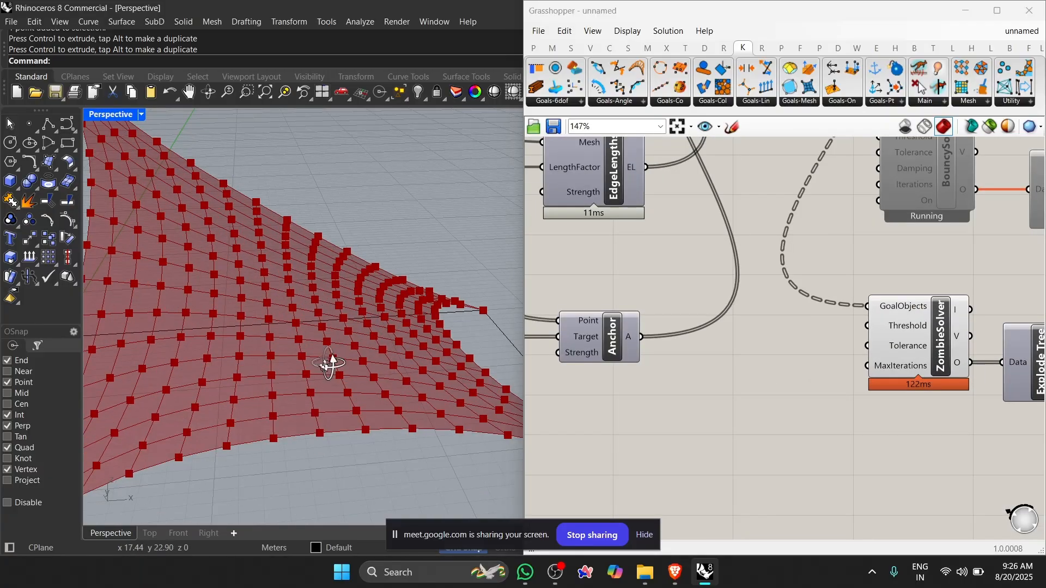
{"action": "right_click_drag", "start_coordinate": [329, 364], "coordinate": [357, 349]}
{"action": "scroll", "coordinate": [362, 306], "scroll_direction": "down", "scroll_amount": 8}
{"action": "left_click_drag", "start_coordinate": [217, 155], "coordinate": [217, 199]}
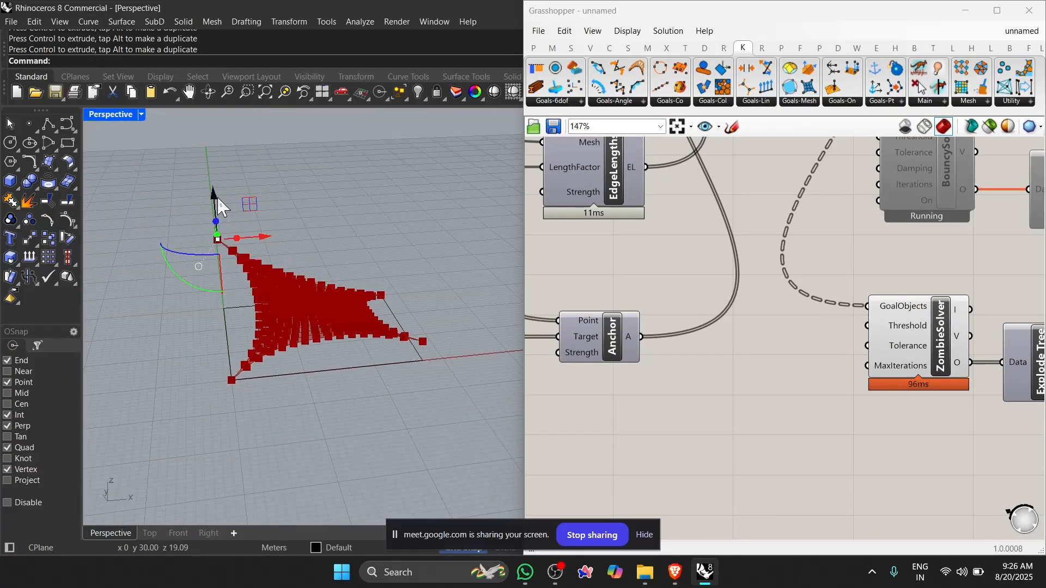
Raise the anchor point above the rectangle's corner on the X axis vertically
{"action": "scroll", "coordinate": [468, 364], "scroll_direction": "up", "scroll_amount": 3}
{"action": "right_click_drag", "start_coordinate": [140, 185], "coordinate": [447, 338]}
{"action": "scroll", "coordinate": [934, 168], "scroll_direction": "down", "scroll_amount": 3}
{"action": "scroll", "coordinate": [935, 169], "scroll_direction": "up", "scroll_amount": 4}
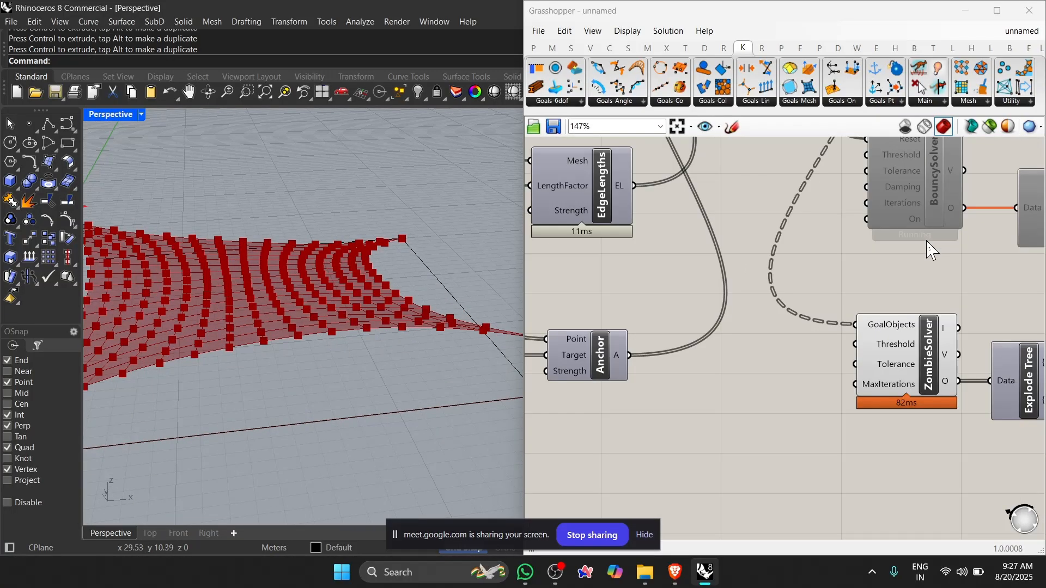
{"action": "scroll", "coordinate": [195, 243], "scroll_direction": "up", "scroll_amount": 3}
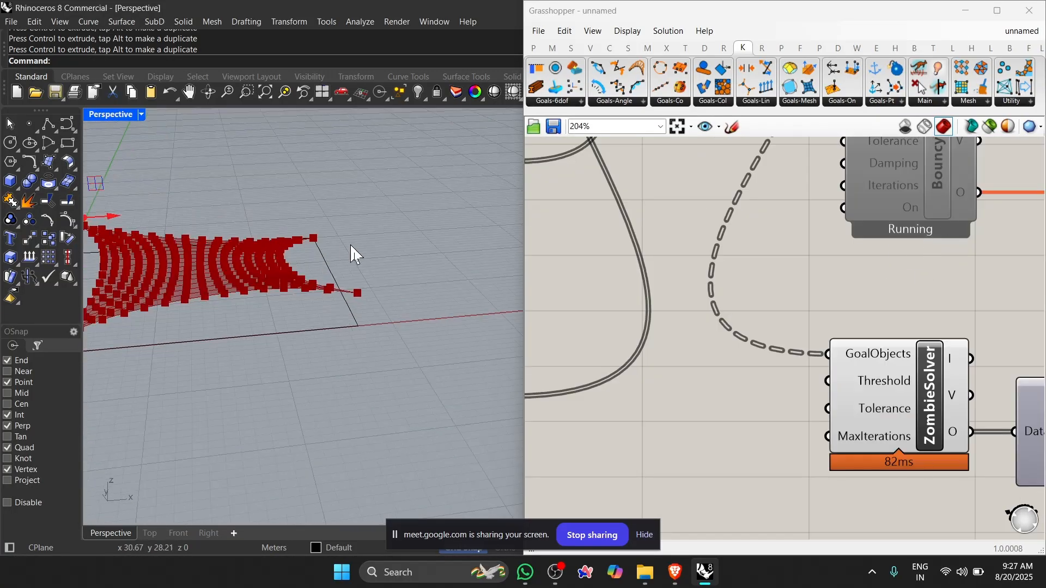
{"action": "left_click_drag", "start_coordinate": [358, 247], "coordinate": [355, 166]}
{"action": "scroll", "coordinate": [376, 300], "scroll_direction": "down", "scroll_amount": 5}
Select the anchor point at the membrane's corner on the Y axis and raise it vertically
{"action": "right_click_drag", "start_coordinate": [376, 300], "coordinate": [315, 288]}
{"action": "scroll", "coordinate": [175, 259], "scroll_direction": "up", "scroll_amount": 5}
{"action": "left_click_drag", "start_coordinate": [111, 217], "coordinate": [189, 325]}
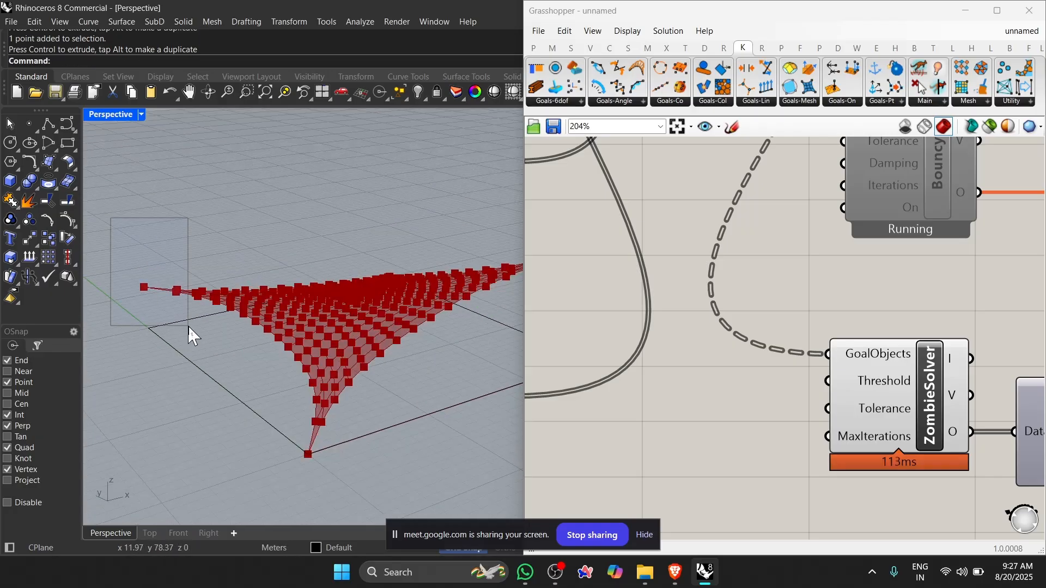
{"action": "left_click_drag", "start_coordinate": [137, 239], "coordinate": [130, 192]}
{"action": "scroll", "coordinate": [255, 288], "scroll_direction": "down", "scroll_amount": 4}
{"action": "right_click_drag", "start_coordinate": [255, 289], "coordinate": [202, 348]}
{"action": "scroll", "coordinate": [695, 327], "scroll_direction": "down", "scroll_amount": 2}
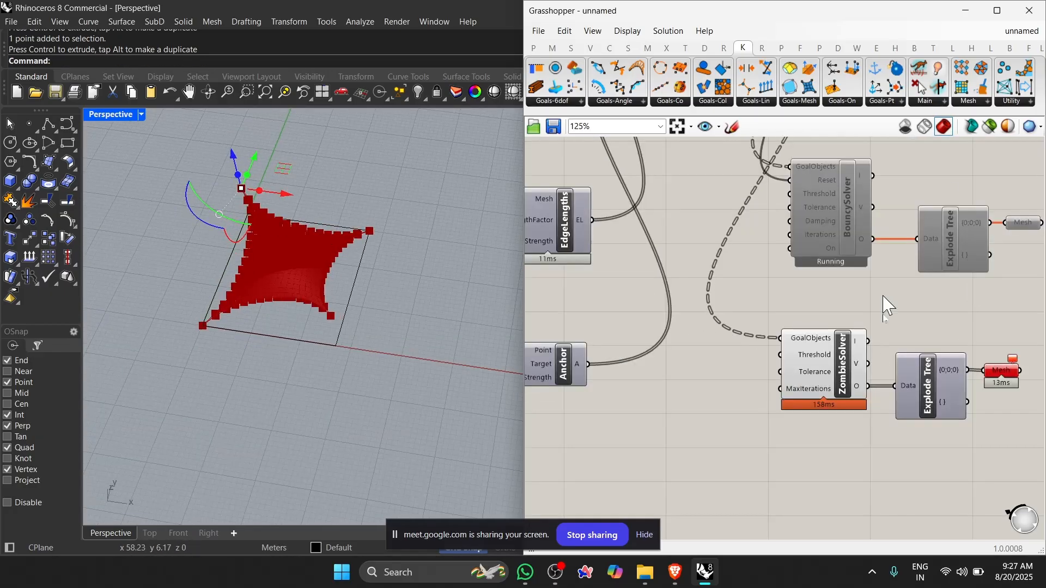
Reference the second closed rectangle from Rhino in the new Curve parameter
{"action": "scroll", "coordinate": [877, 313], "scroll_direction": "down", "scroll_amount": 2}
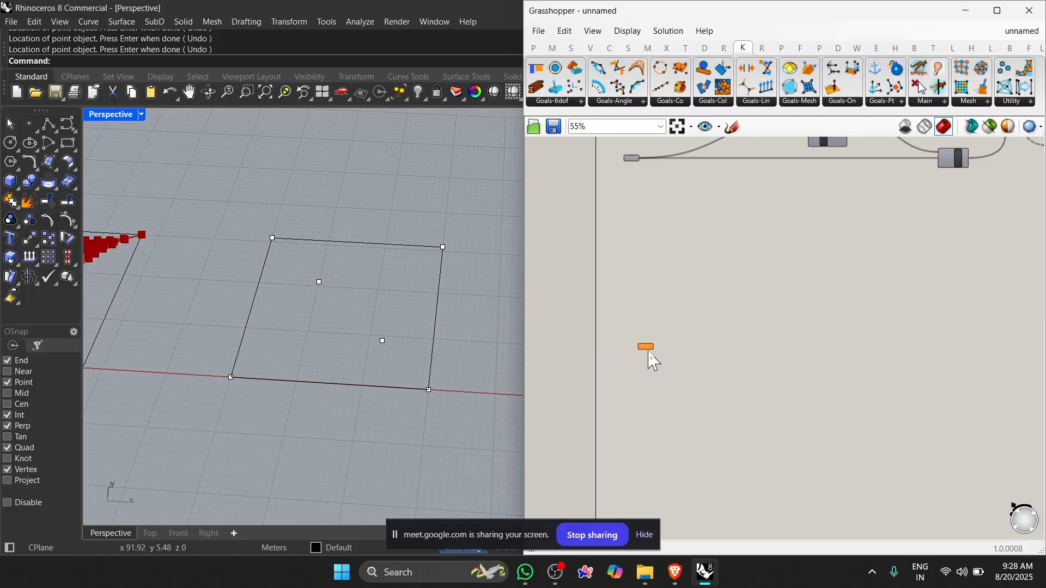
{"action": "left_click", "coordinate": [648, 348]}
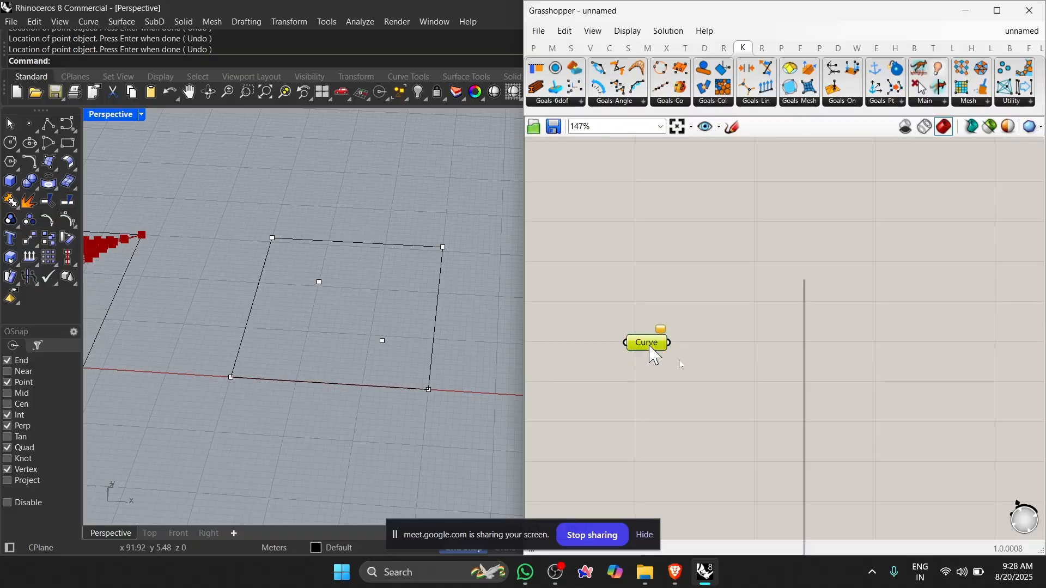
{"action": "right_click", "coordinate": [653, 357]}
{"action": "left_click", "coordinate": [698, 456]}
{"action": "left_click", "coordinate": [439, 301]}
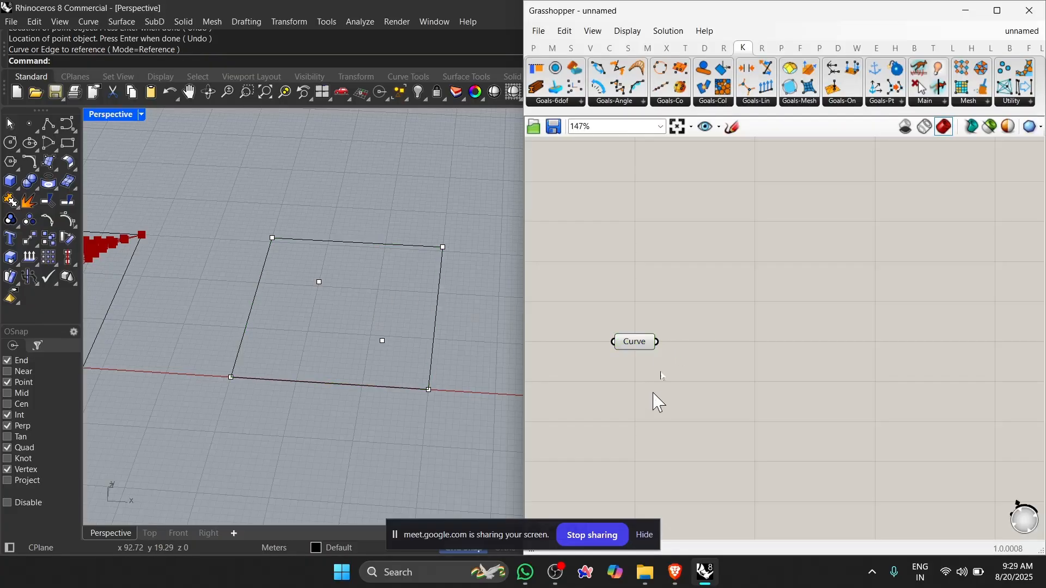
Add a Boundary Surfaces component and connect the new Curve parameter to its Edges input
{"action": "scroll", "coordinate": [657, 392], "scroll_direction": "down", "scroll_amount": 2}
{"action": "double_click", "coordinate": [730, 338]}
{"action": "type", "text": "bou"}
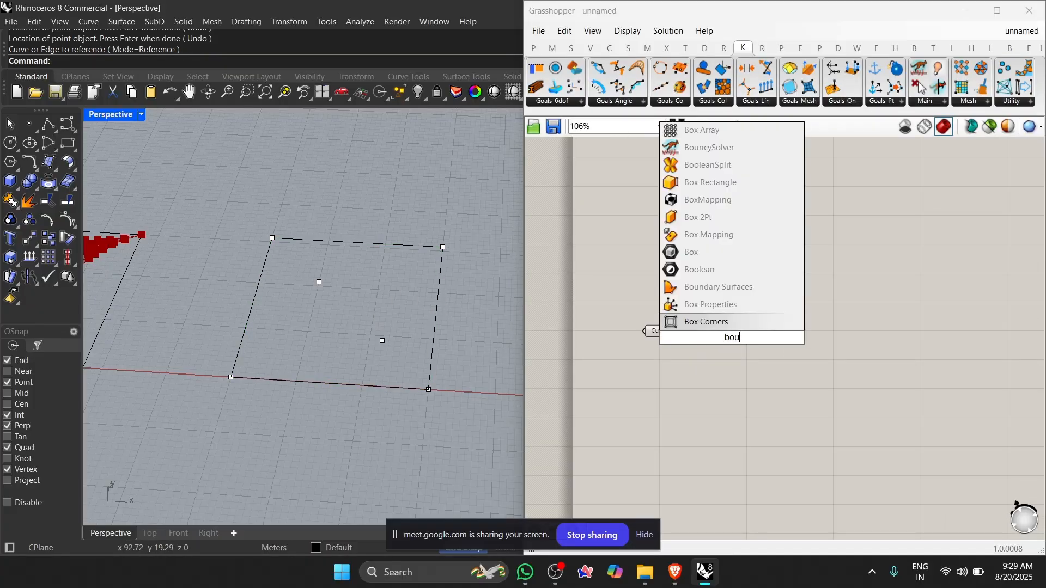
{"action": "type", "text": "ndary"}
{"action": "key", "text": "Return"}
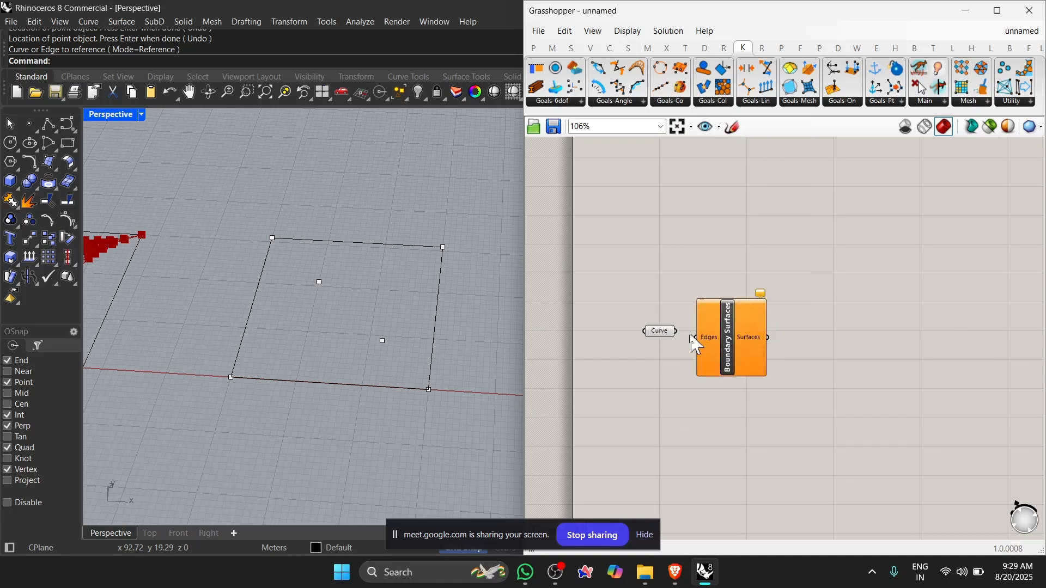
{"action": "left_click_drag", "start_coordinate": [696, 341], "coordinate": [676, 331]}
{"action": "mouse_move", "coordinate": [728, 358]}
{"action": "left_mouse_down"}
{"action": "mouse_move", "coordinate": [755, 355]}
{"action": "mouse_move", "coordinate": [735, 353]}
{"action": "left_mouse_up"}
Add a Mesh Surface component and feed the Boundary Surfaces output into its Surface input
{"action": "double_click", "coordinate": [860, 353]}
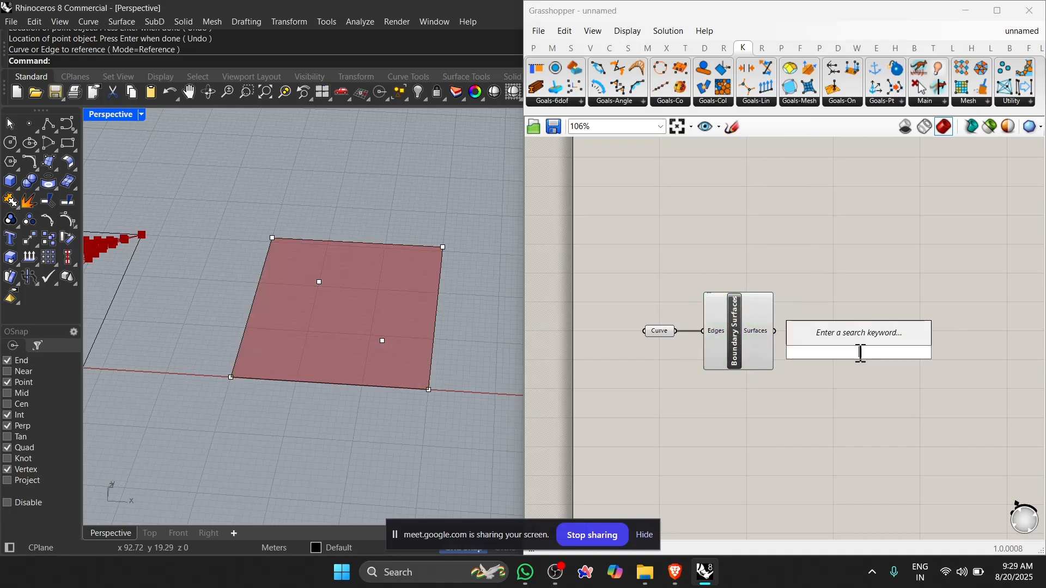
{"action": "type", "text": "mesh surfa"}
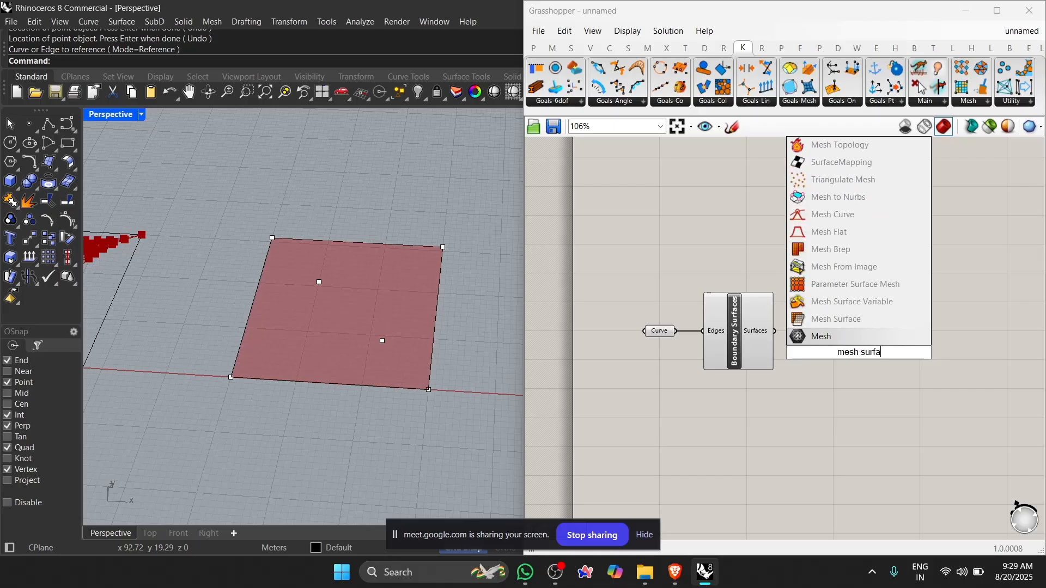
{"action": "left_click", "coordinate": [836, 319]}
{"action": "scroll", "coordinate": [808, 333], "scroll_direction": "up", "scroll_amount": 2}
{"action": "left_click_drag", "start_coordinate": [844, 335], "coordinate": [867, 380]}
Add a number slider set to 15 and connect it to the U Count and V Count of Mesh Surface
{"action": "double_click", "coordinate": [688, 414]}
{"action": "key", "text": "Return"}
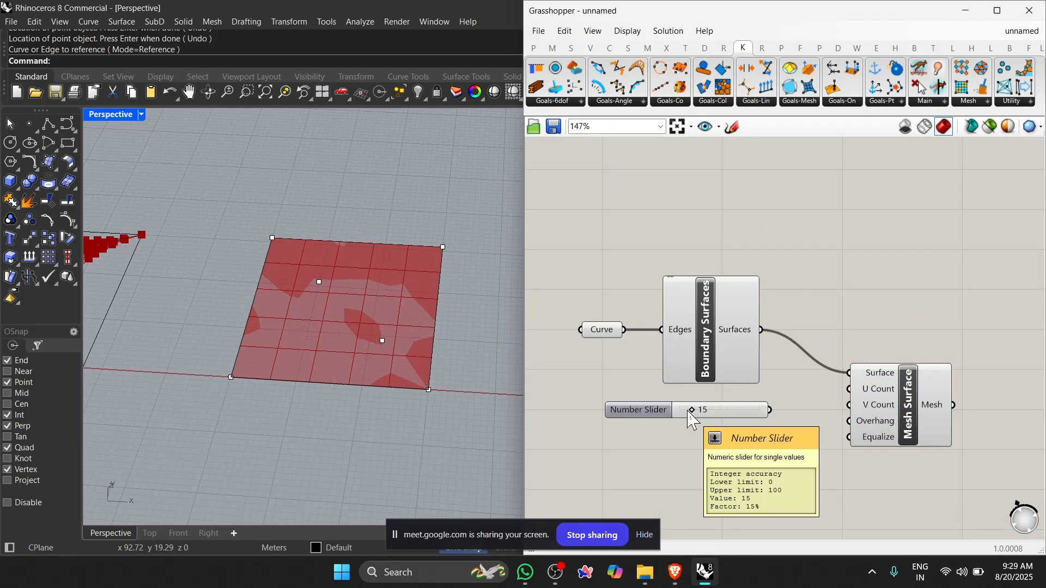
{"action": "left_click_drag", "start_coordinate": [769, 409], "coordinate": [849, 405]}
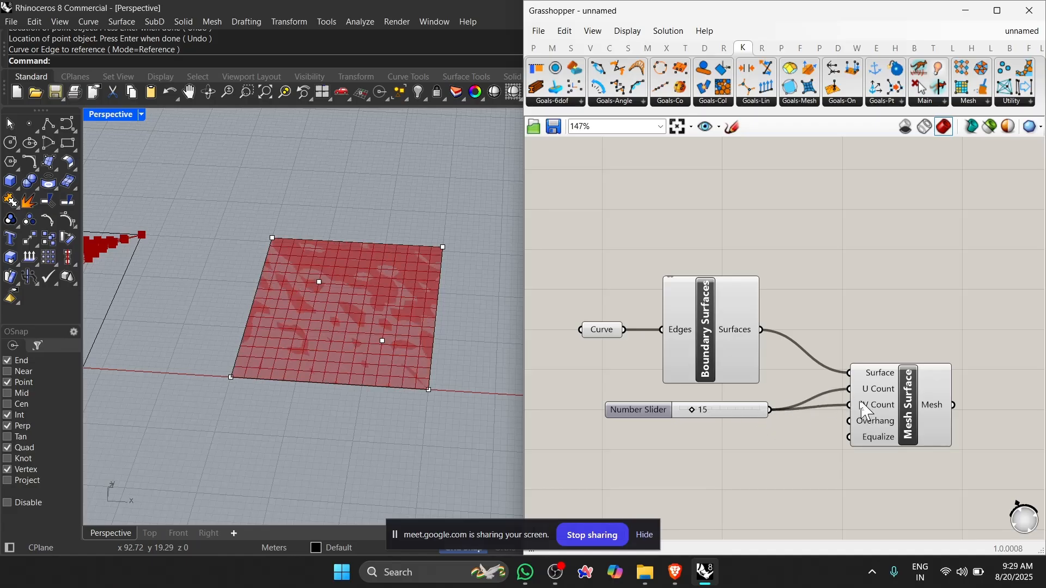
{"action": "left_click_drag", "start_coordinate": [734, 410], "coordinate": [731, 402]}
{"action": "left_click_drag", "start_coordinate": [923, 397], "coordinate": [887, 400]}
Group the new Curve, Boundary Surfaces, number slider and Mesh Surface components
{"action": "left_click", "coordinate": [792, 337]}
{"action": "right_click_drag", "start_coordinate": [436, 403], "coordinate": [422, 361]}
{"action": "scroll", "coordinate": [420, 329], "scroll_direction": "up", "scroll_amount": 5}
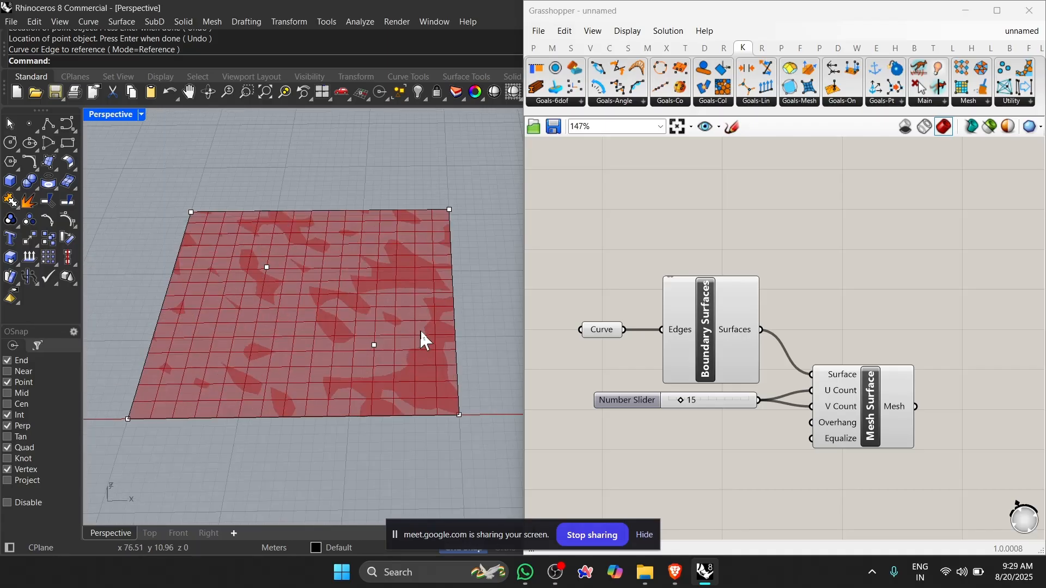
{"action": "scroll", "coordinate": [868, 236], "scroll_direction": "down", "scroll_amount": 3}
{"action": "scroll", "coordinate": [869, 296], "scroll_direction": "up", "scroll_amount": 1}
{"action": "key", "text": "ctrl+a"}
{"action": "middle_click", "coordinate": [693, 311]}
{"action": "left_click", "coordinate": [692, 281]}
{"action": "left_click", "coordinate": [810, 220]}
{"action": "scroll", "coordinate": [811, 220], "scroll_direction": "down", "scroll_amount": 4}
{"action": "scroll", "coordinate": [765, 392], "scroll_direction": "up", "scroll_amount": 2}
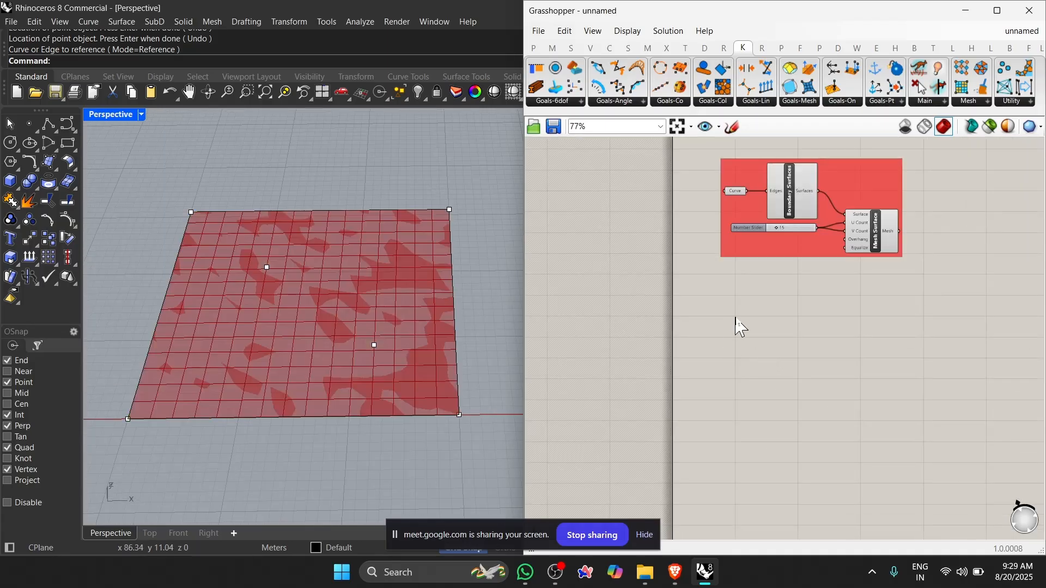
Add a Point parameter below the group and reference the rectangle's four corner points in it
{"action": "double_click", "coordinate": [742, 312]}
{"action": "type", "text": "point"}
{"action": "key", "text": "Return"}
{"action": "scroll", "coordinate": [716, 299], "scroll_direction": "up", "scroll_amount": 4}
{"action": "right_click", "coordinate": [736, 326]}
{"action": "left_click", "coordinate": [794, 470]}
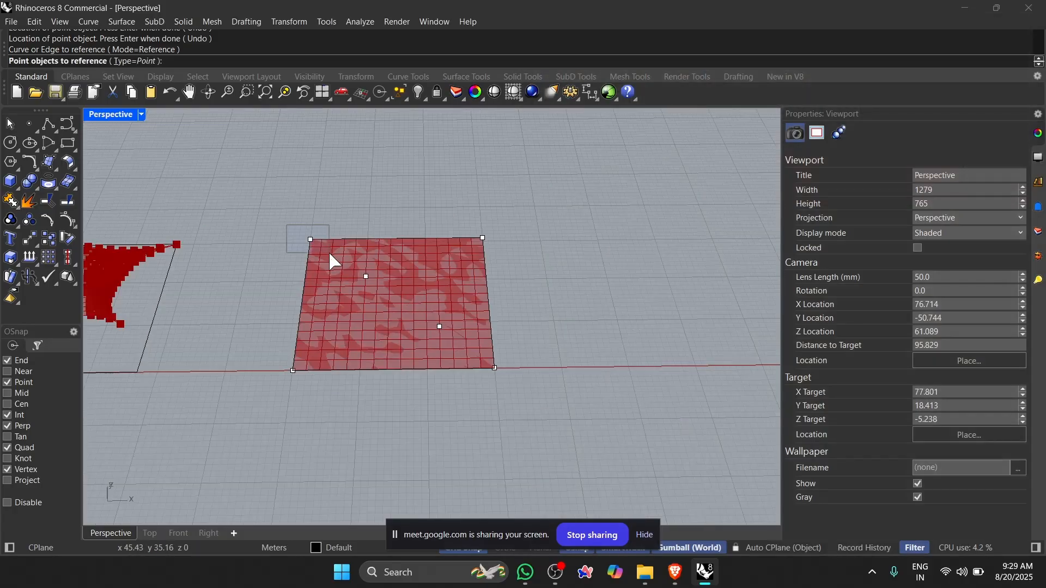
{"action": "key", "text": "Return"}
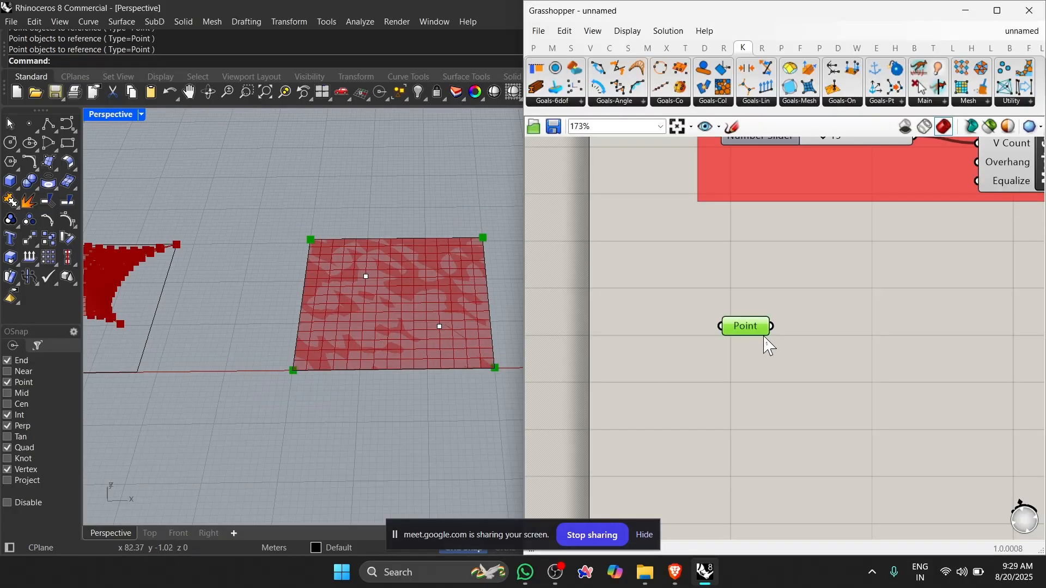
Add a second Point parameter beneath the first, referencing the two points inside the rectangle, and align it under the first
{"action": "double_click", "coordinate": [746, 430]}
{"action": "type", "text": "pi"}
{"action": "key", "text": "BackSpace"}
{"action": "key", "text": "BackSpace"}
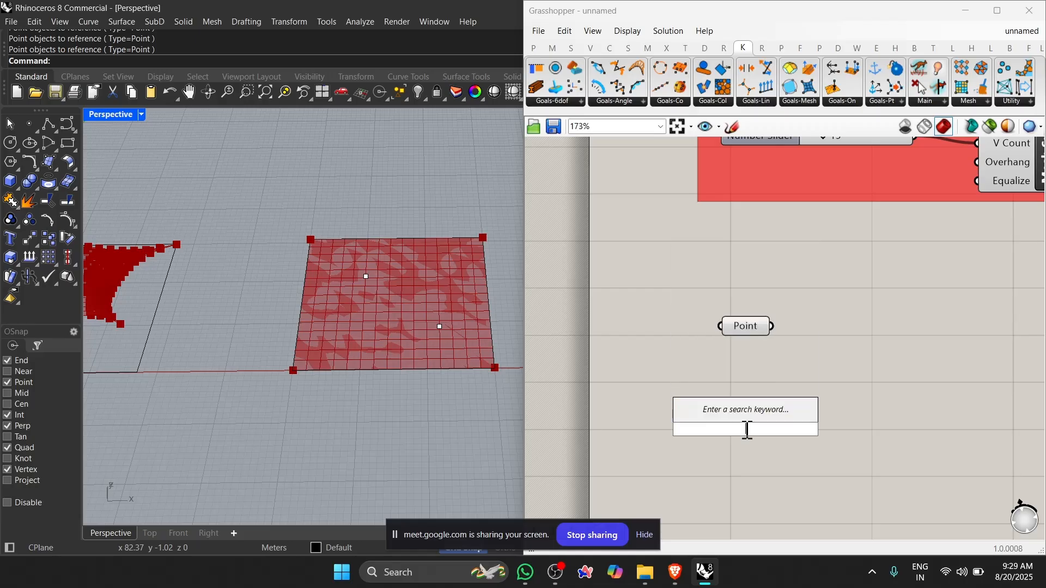
{"action": "type", "text": "point"}
{"action": "key", "text": "Return"}
{"action": "right_click", "coordinate": [743, 435]}
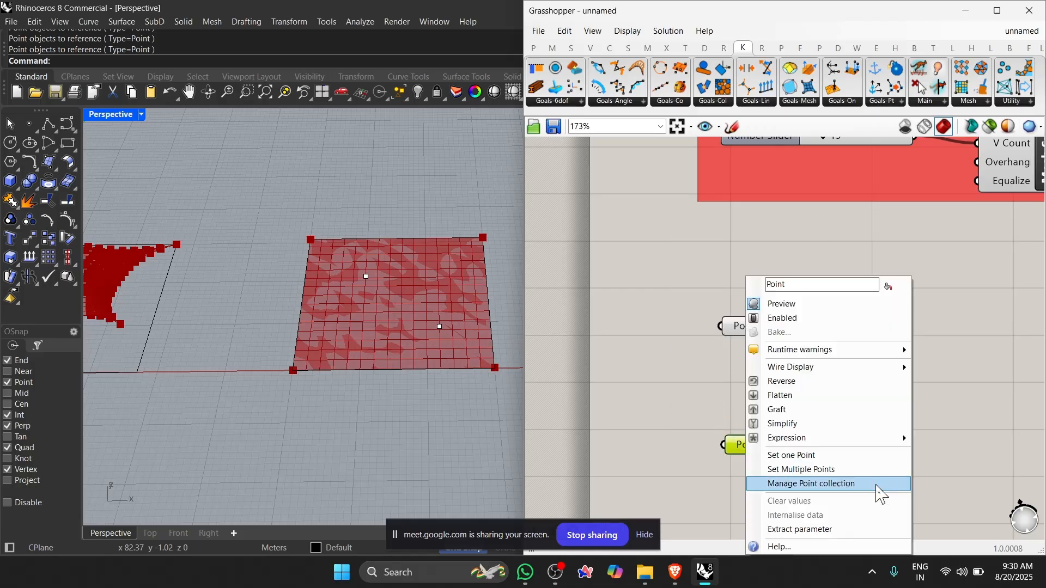
{"action": "left_click", "coordinate": [811, 470]}
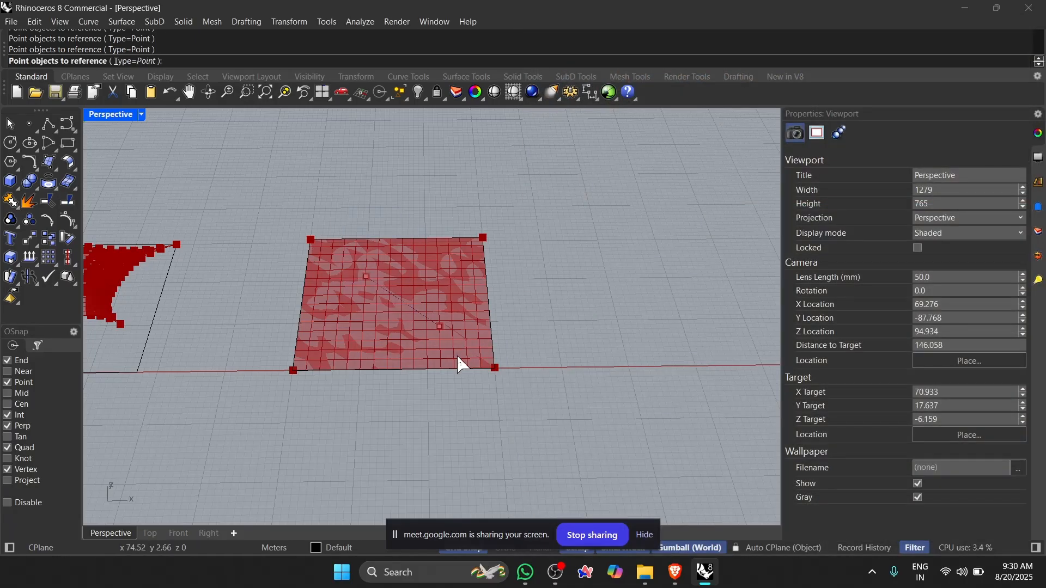
{"action": "key", "text": "Return"}
{"action": "scroll", "coordinate": [742, 270], "scroll_direction": "up", "scroll_amount": 3}
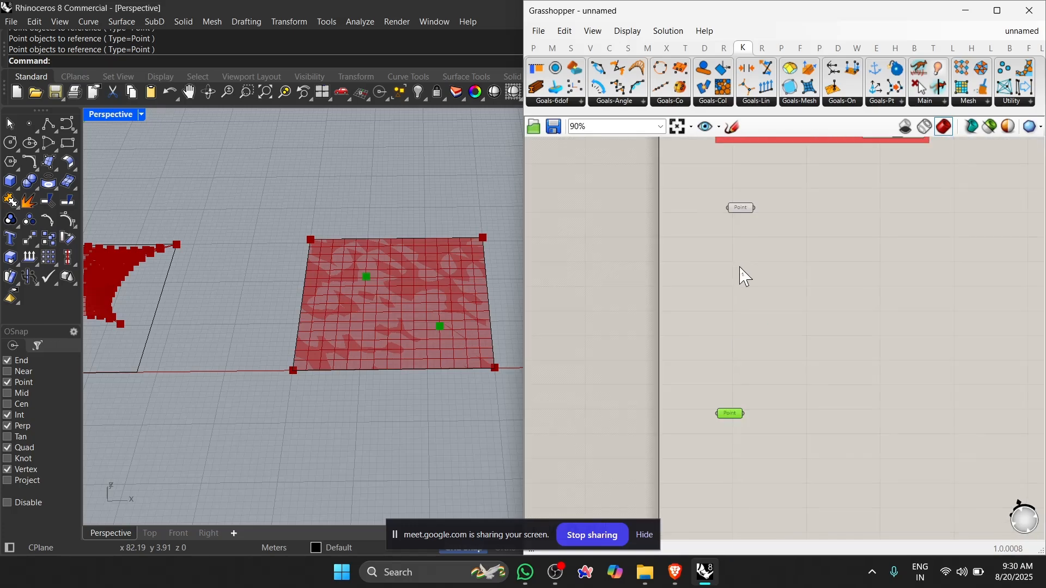
{"action": "left_click", "coordinate": [733, 415]}
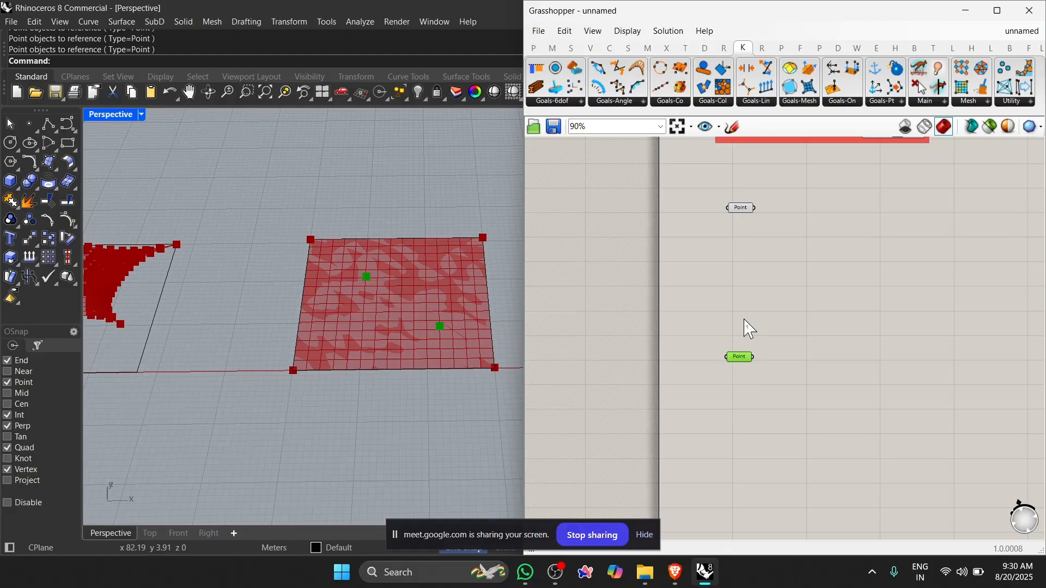
Review the first membrane's definition, including the NakedVertices, Load, EdgeLengths, Mesh Closest Point and Anchor components and their connections
{"action": "scroll", "coordinate": [452, 401], "scroll_direction": "down", "scroll_amount": 6}
{"action": "scroll", "coordinate": [476, 349], "scroll_direction": "up", "scroll_amount": 8}
{"action": "right_click_drag", "start_coordinate": [478, 358], "coordinate": [423, 370]}
{"action": "left_click", "coordinate": [676, 370]}
{"action": "scroll", "coordinate": [747, 342], "scroll_direction": "up", "scroll_amount": 2}
{"action": "right_click_drag", "start_coordinate": [747, 342], "coordinate": [707, 368]}
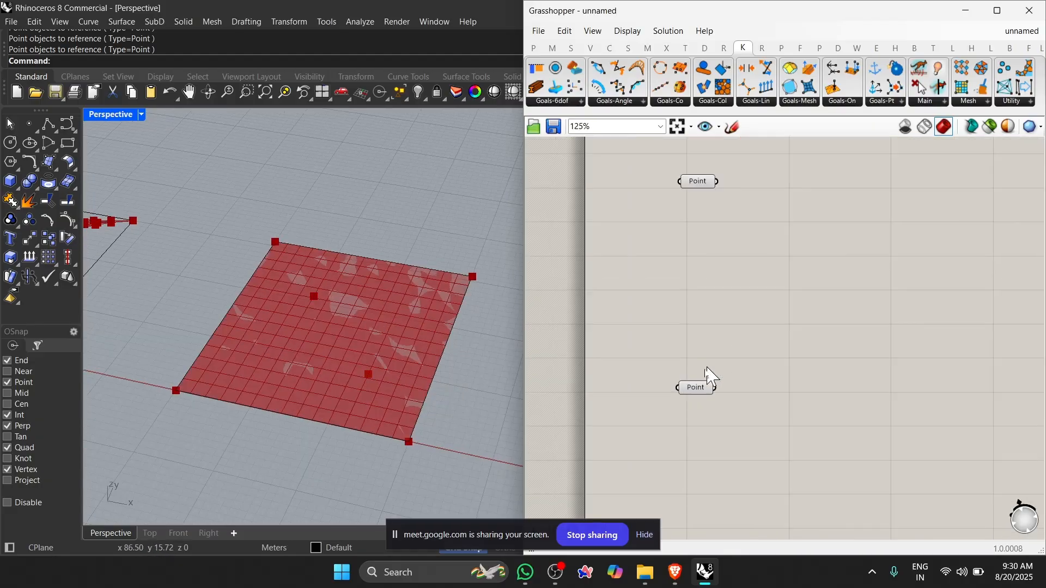
{"action": "scroll", "coordinate": [754, 346], "scroll_direction": "down", "scroll_amount": 5}
{"action": "right_click_drag", "start_coordinate": [844, 294], "coordinate": [761, 383]}
{"action": "scroll", "coordinate": [735, 349], "scroll_direction": "down", "scroll_amount": 5}
{"action": "scroll", "coordinate": [777, 204], "scroll_direction": "up", "scroll_amount": 6}
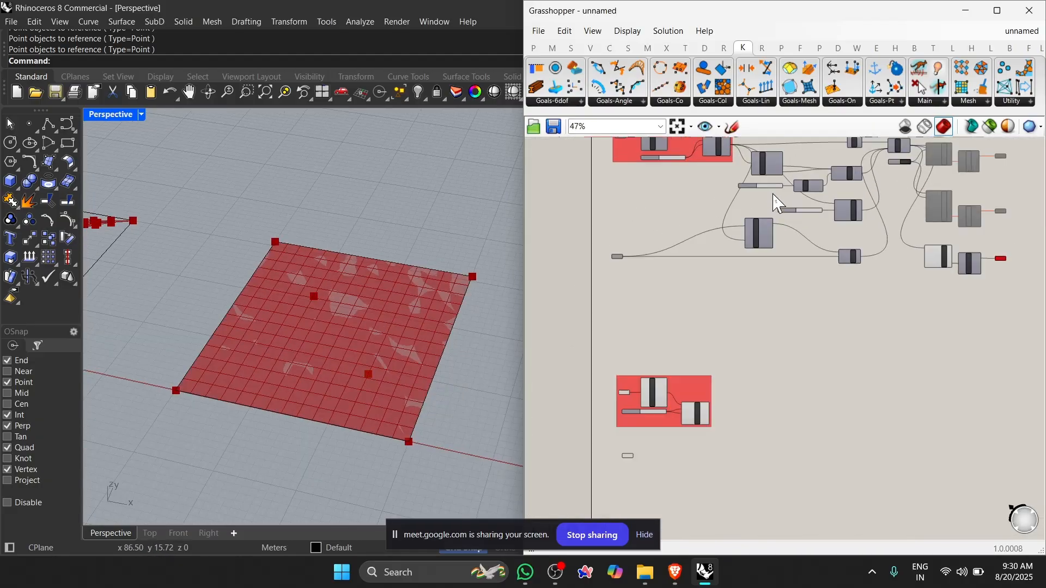
{"action": "scroll", "coordinate": [766, 218], "scroll_direction": "down", "scroll_amount": 1}
{"action": "scroll", "coordinate": [789, 243], "scroll_direction": "down", "scroll_amount": 3}
{"action": "scroll", "coordinate": [775, 272], "scroll_direction": "up", "scroll_amount": 6}
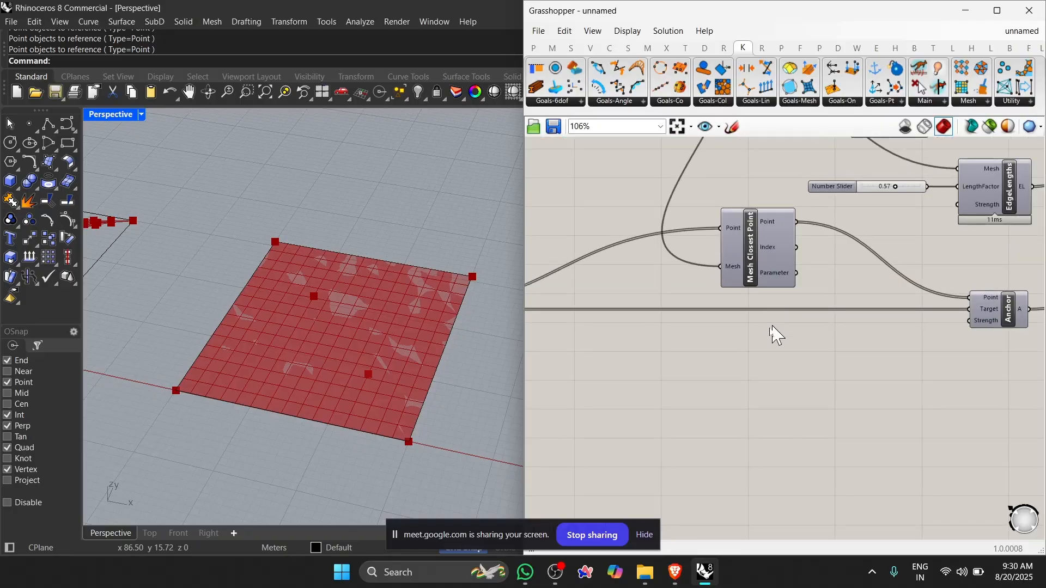
{"action": "scroll", "coordinate": [773, 331], "scroll_direction": "down", "scroll_amount": 6}
{"action": "scroll", "coordinate": [739, 239], "scroll_direction": "up", "scroll_amount": 5}
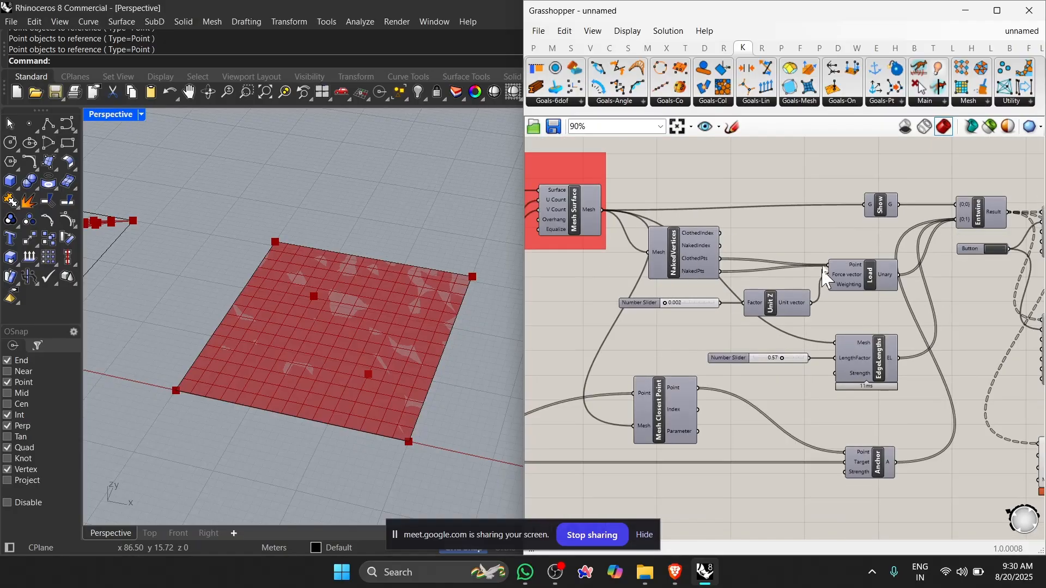
{"action": "left_click", "coordinate": [871, 377]}
{"action": "scroll", "coordinate": [855, 365], "scroll_direction": "down", "scroll_amount": 5}
{"action": "scroll", "coordinate": [842, 385], "scroll_direction": "up", "scroll_amount": 5}
{"action": "left_click", "coordinate": [853, 377]}
{"action": "scroll", "coordinate": [819, 415], "scroll_direction": "down", "scroll_amount": 5}
{"action": "scroll", "coordinate": [813, 388], "scroll_direction": "up", "scroll_amount": 5}
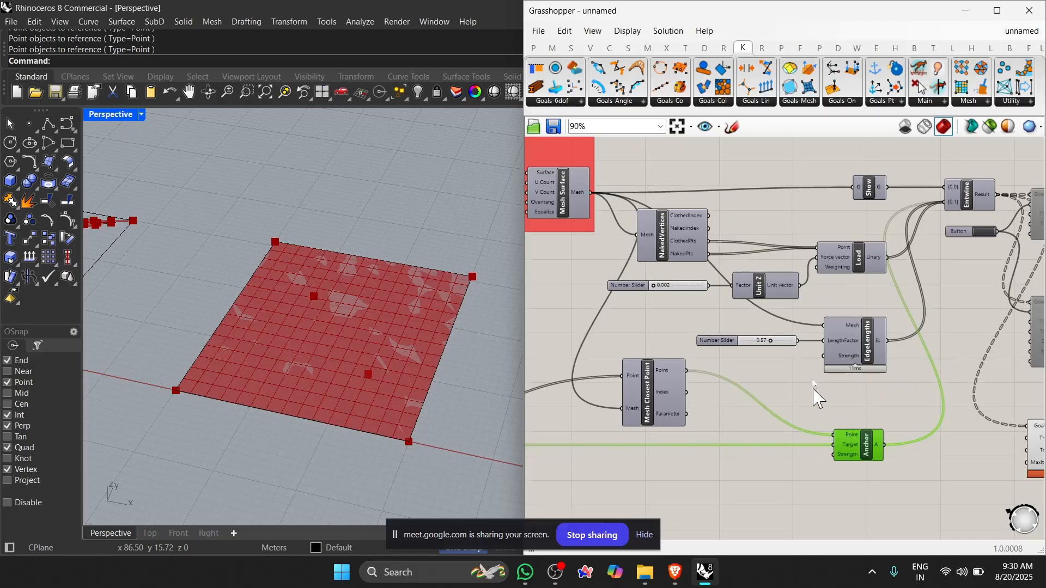
{"action": "scroll", "coordinate": [774, 327], "scroll_direction": "down", "scroll_amount": 5}
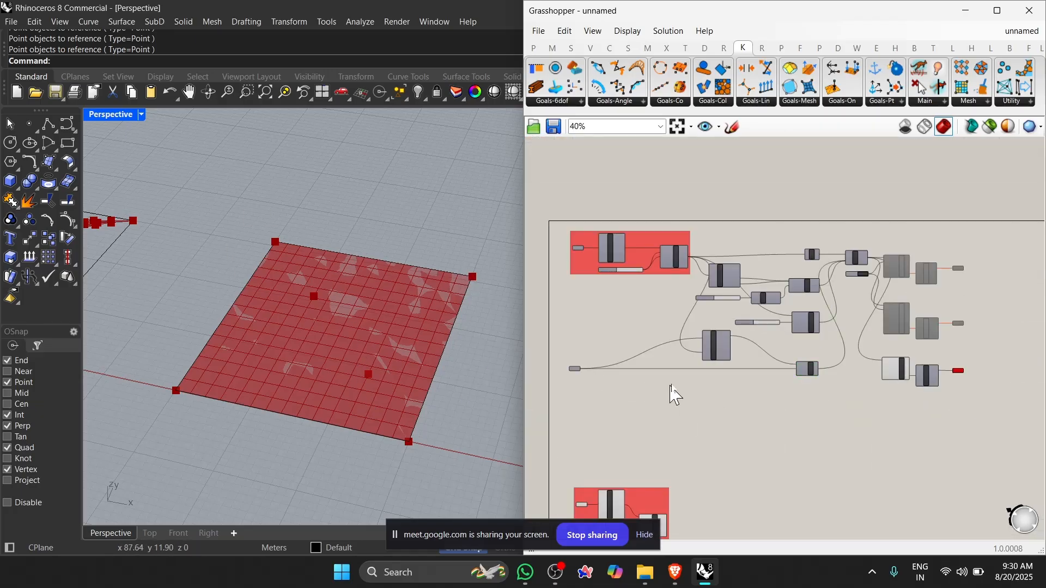
Add a NakedVertices component beside the second membrane's group and feed its Mesh input from the Mesh Surface component
{"action": "scroll", "coordinate": [674, 395], "scroll_direction": "up", "scroll_amount": 4}
{"action": "scroll", "coordinate": [771, 369], "scroll_direction": "up", "scroll_amount": 3}
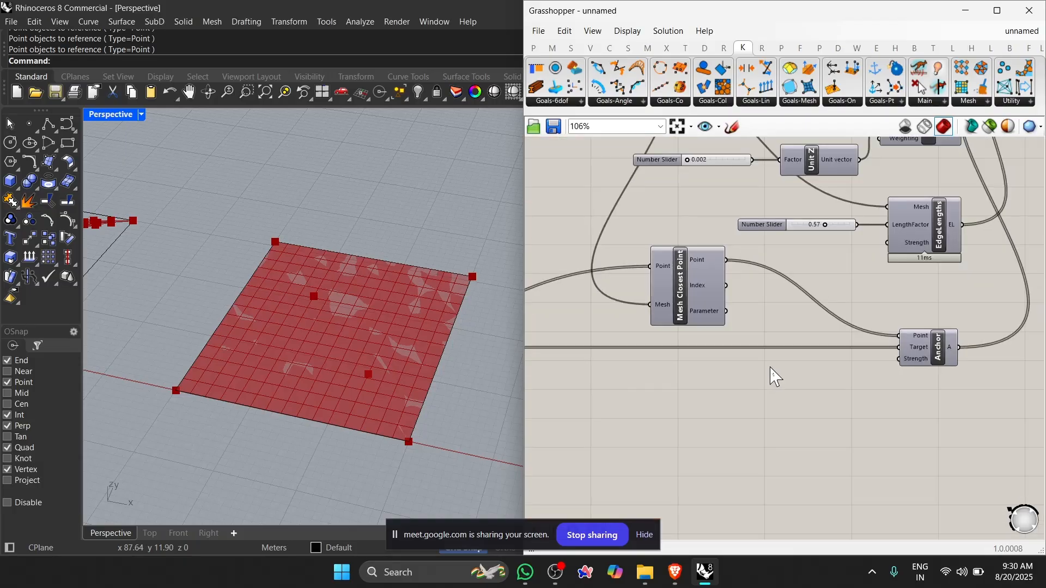
{"action": "scroll", "coordinate": [773, 373], "scroll_direction": "down", "scroll_amount": 4}
{"action": "scroll", "coordinate": [800, 374], "scroll_direction": "up", "scroll_amount": 2}
{"action": "scroll", "coordinate": [767, 270], "scroll_direction": "down", "scroll_amount": 4}
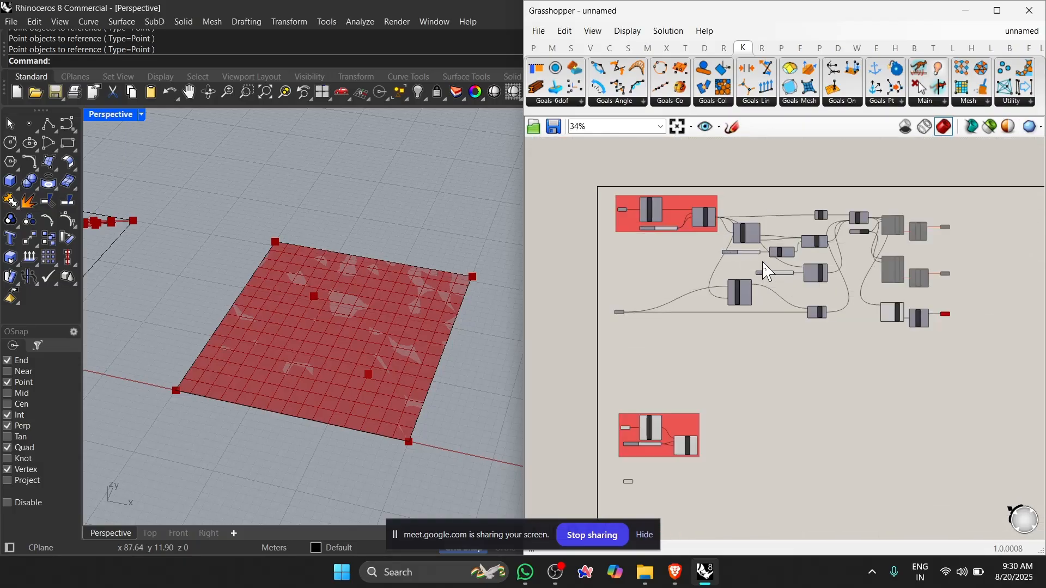
{"action": "scroll", "coordinate": [760, 234], "scroll_direction": "up", "scroll_amount": 4}
{"action": "scroll", "coordinate": [710, 235], "scroll_direction": "down", "scroll_amount": 4}
{"action": "scroll", "coordinate": [702, 433], "scroll_direction": "up", "scroll_amount": 4}
{"action": "double_click", "coordinate": [688, 411]}
{"action": "type", "text": "nak"}
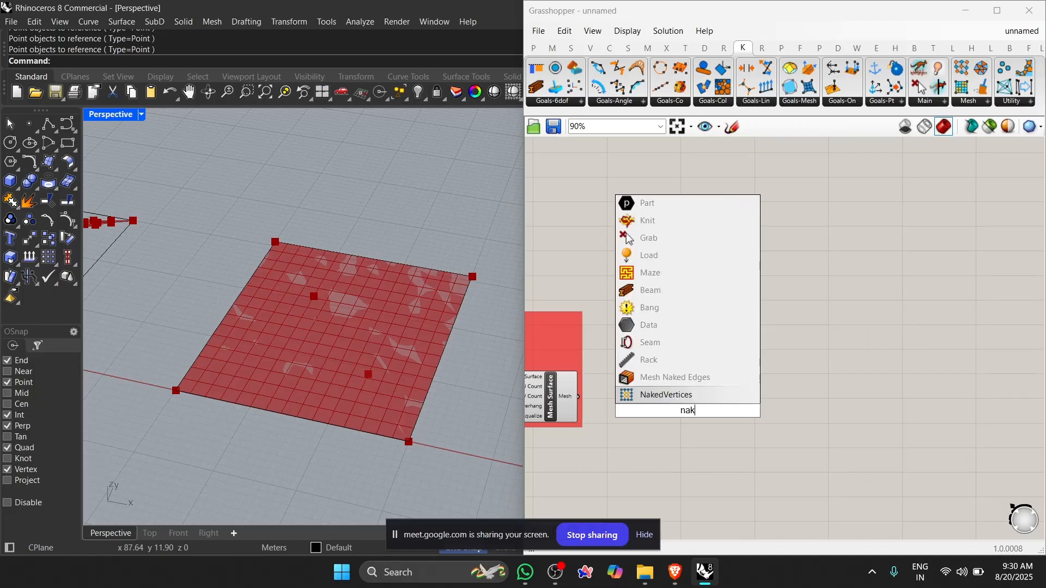
{"action": "type", "text": "ed"}
{"action": "left_click", "coordinate": [678, 395]}
{"action": "scroll", "coordinate": [586, 412], "scroll_direction": "up", "scroll_amount": 3}
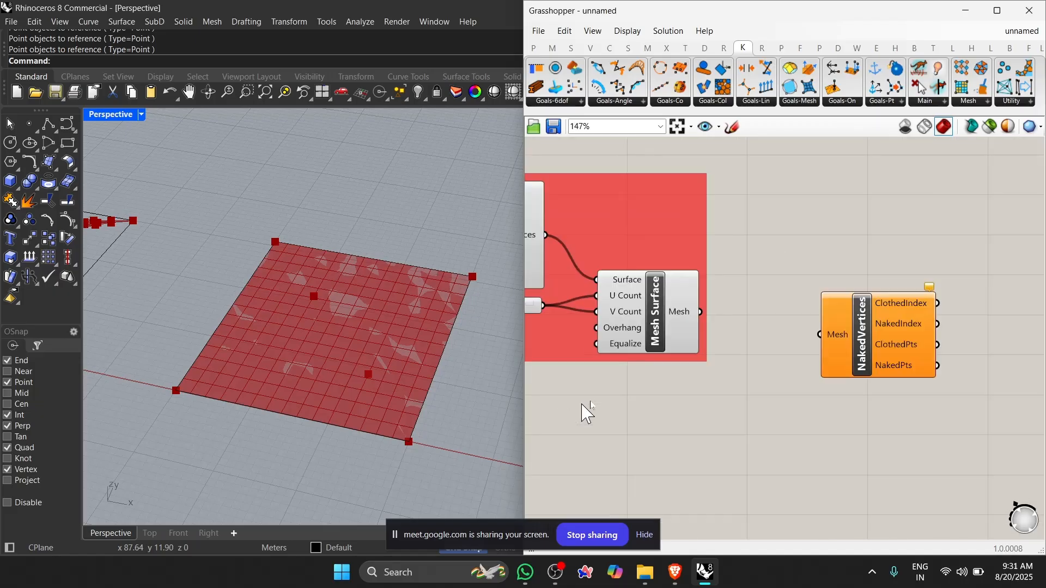
{"action": "left_click_drag", "start_coordinate": [773, 344], "coordinate": [820, 335]}
{"action": "scroll", "coordinate": [731, 366], "scroll_direction": "down", "scroll_amount": 5}
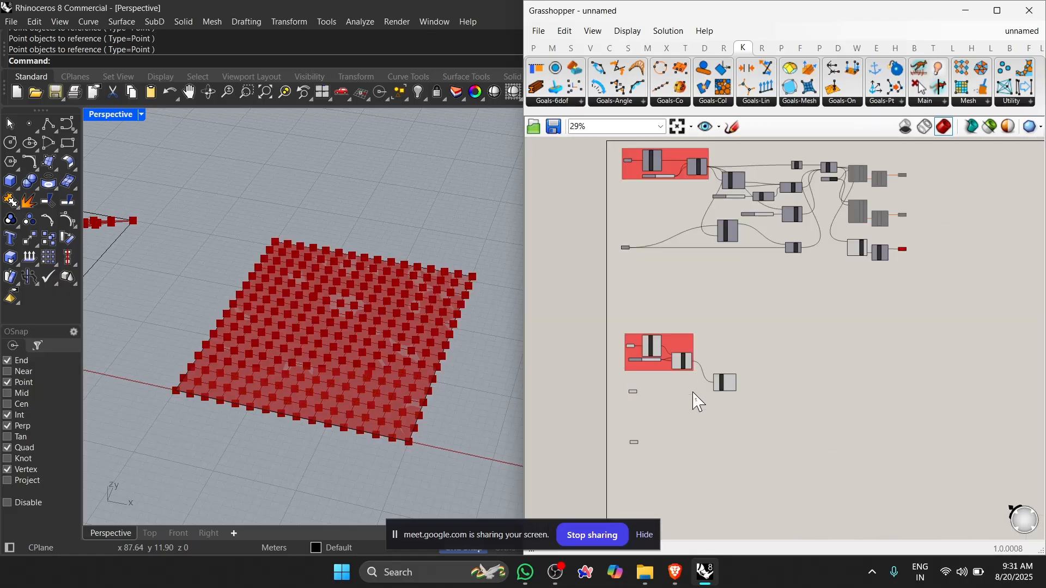
Move the new NakedVertices component up, closer to the level of the second Mesh Surface component
{"action": "scroll", "coordinate": [733, 190], "scroll_direction": "up", "scroll_amount": 3}
{"action": "scroll", "coordinate": [732, 193], "scroll_direction": "down", "scroll_amount": 4}
{"action": "scroll", "coordinate": [747, 481], "scroll_direction": "up", "scroll_amount": 5}
{"action": "left_click_drag", "start_coordinate": [702, 451], "coordinate": [701, 418]}
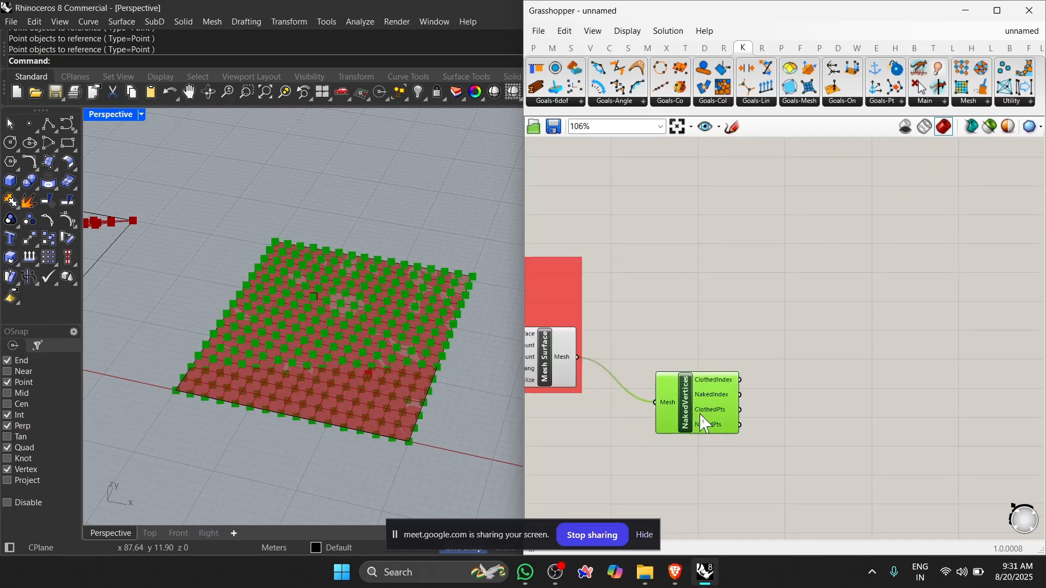
{"action": "left_click", "coordinate": [730, 449]}
Add a Mesh Closest Point component under NakedVertices, fed by the second Mesh Surface and the corner Point parameter
{"action": "scroll", "coordinate": [730, 448], "scroll_direction": "down", "scroll_amount": 4}
{"action": "scroll", "coordinate": [710, 472], "scroll_direction": "up", "scroll_amount": 2}
{"action": "double_click", "coordinate": [718, 433]}
{"action": "type", "text": "mesh "}
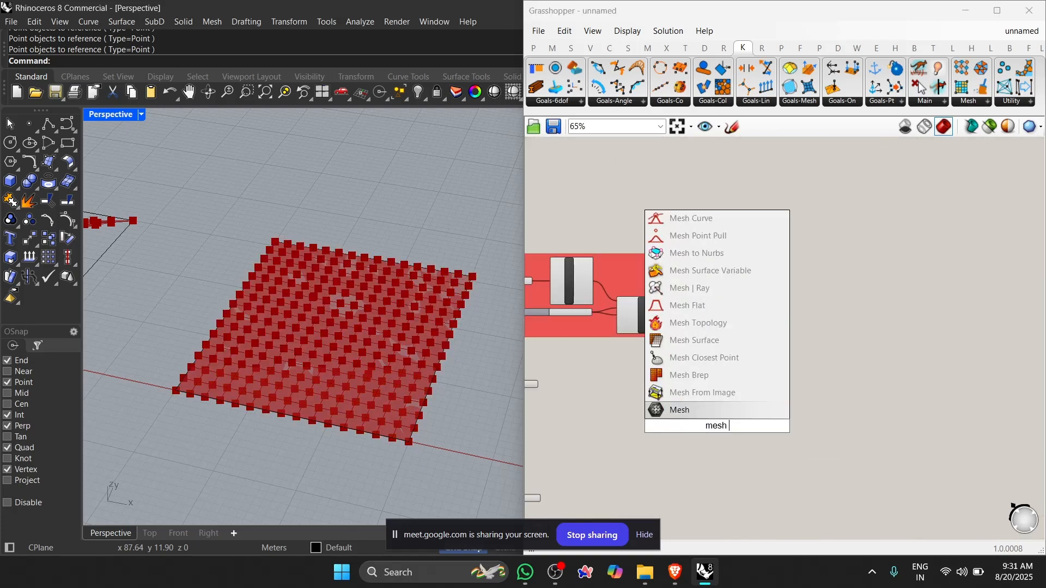
{"action": "type", "text": "clo"}
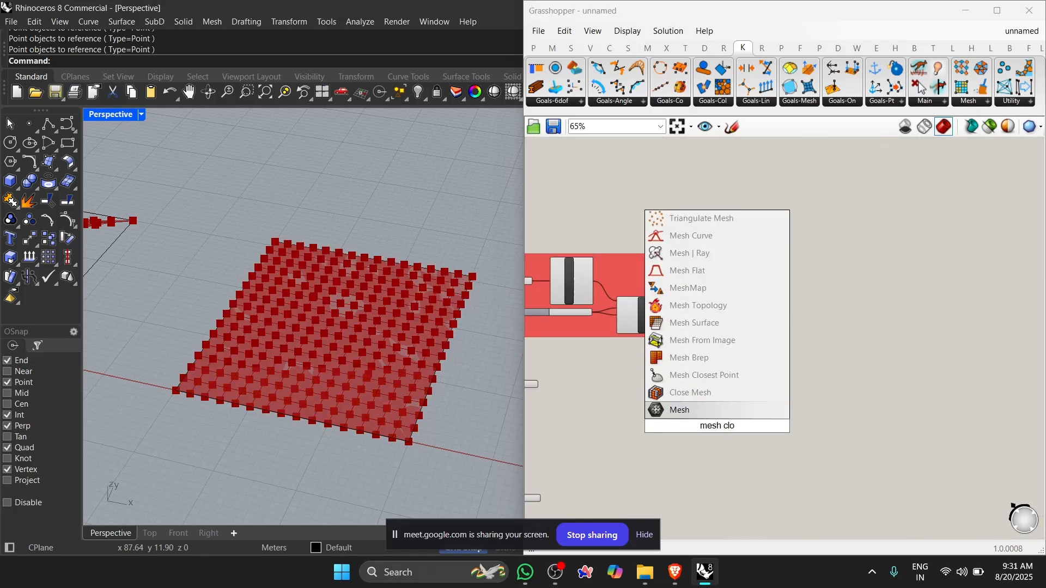
{"action": "left_click", "coordinate": [711, 381]}
{"action": "scroll", "coordinate": [699, 458], "scroll_direction": "up", "scroll_amount": 4}
{"action": "left_click", "coordinate": [768, 321]}
{"action": "scroll", "coordinate": [769, 319], "scroll_direction": "down", "scroll_amount": 1}
{"action": "left_click_drag", "start_coordinate": [710, 433], "coordinate": [770, 376]}
{"action": "scroll", "coordinate": [769, 320], "scroll_direction": "down", "scroll_amount": 1}
{"action": "left_click", "coordinate": [734, 399]}
{"action": "scroll", "coordinate": [733, 400], "scroll_direction": "down", "scroll_amount": 1}
{"action": "right_click_drag", "start_coordinate": [733, 401], "coordinate": [820, 401]}
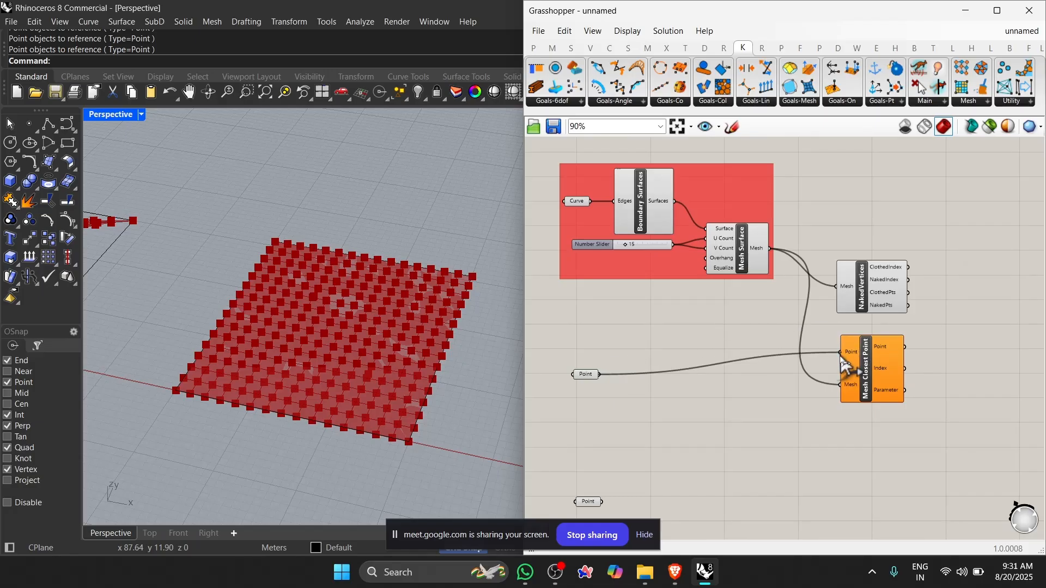
{"action": "left_click_drag", "start_coordinate": [840, 357], "coordinate": [840, 356]}
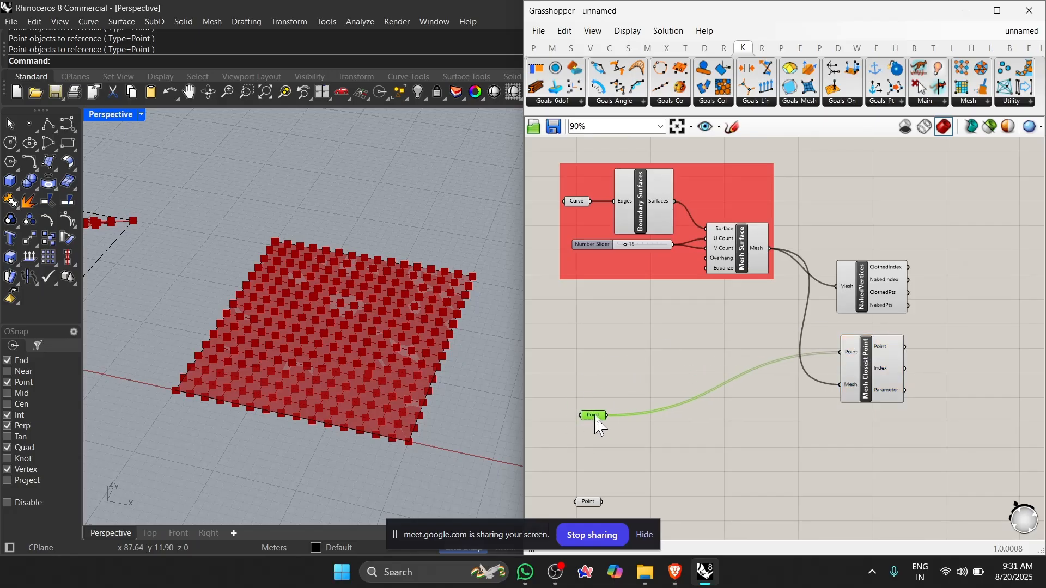
Move the corner Point parameter down, closer to the interior Point parameter
{"action": "left_click", "coordinate": [645, 367]}
{"action": "scroll", "coordinate": [646, 368], "scroll_direction": "down", "scroll_amount": 3}
{"action": "scroll", "coordinate": [885, 365], "scroll_direction": "up", "scroll_amount": 3}
{"action": "left_click", "coordinate": [669, 393]}
{"action": "left_click", "coordinate": [834, 413]}
{"action": "scroll", "coordinate": [790, 277], "scroll_direction": "down", "scroll_amount": 4}
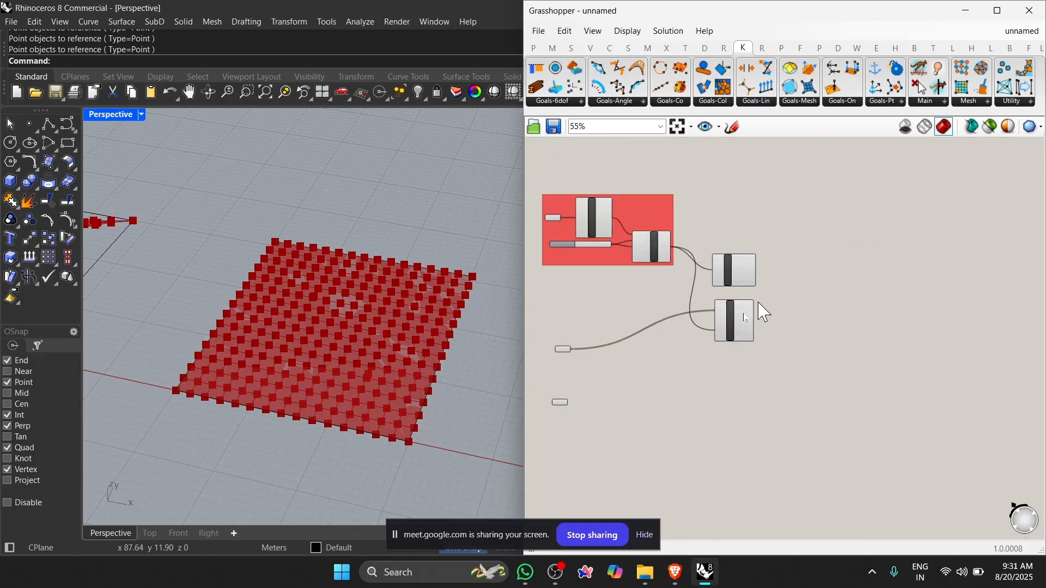
Add a Closest Point component and place it below the new Mesh Closest Point component
{"action": "scroll", "coordinate": [822, 369], "scroll_direction": "up", "scroll_amount": 3}
{"action": "double_click", "coordinate": [790, 407]}
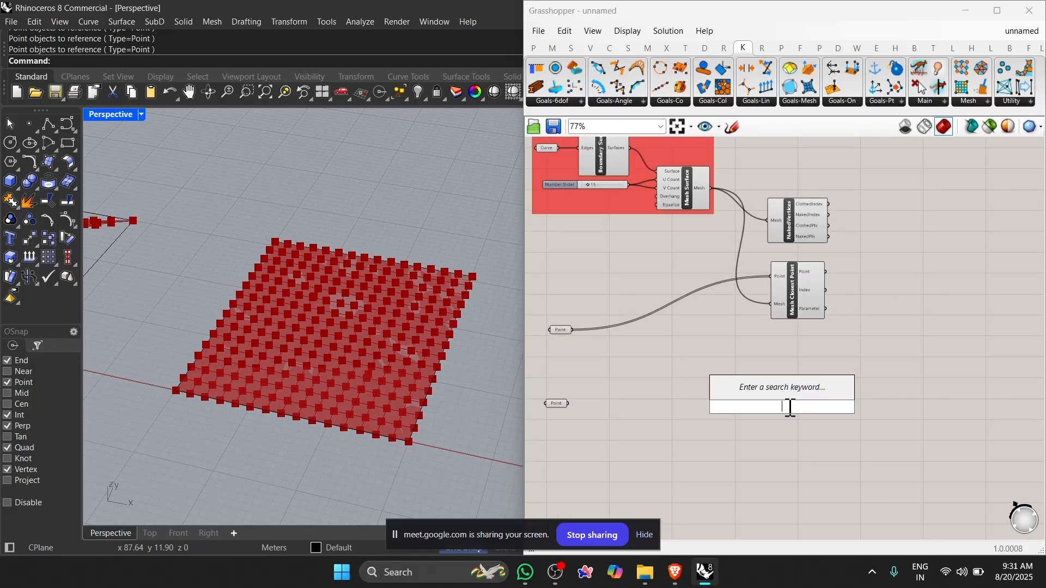
{"action": "type", "text": "clo"}
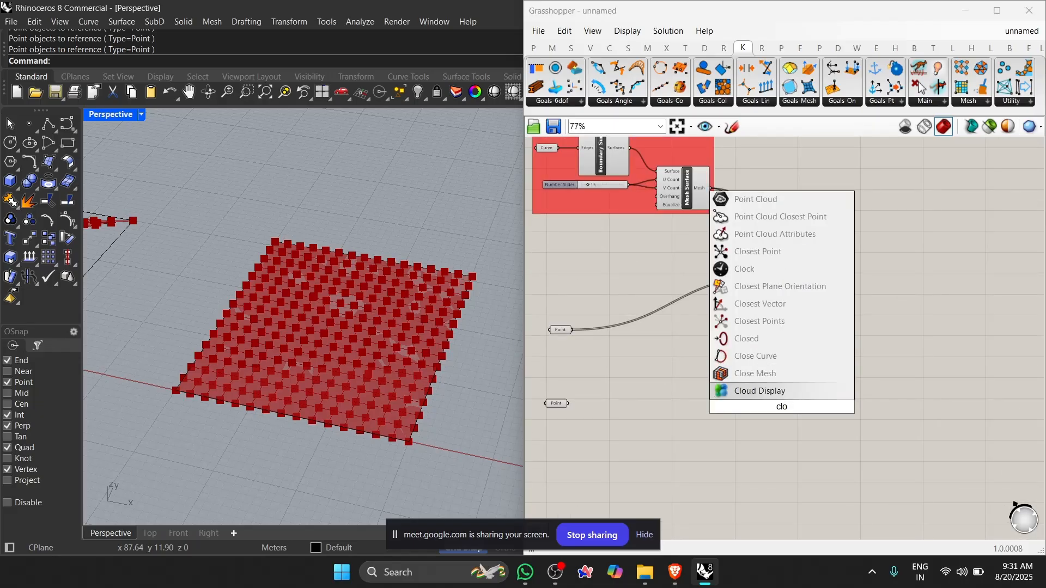
{"action": "key", "text": "BackSpace"}
{"action": "key", "text": "BackSpace"}
{"action": "key", "text": "BackSpace"}
{"action": "type", "text": "closest point"}
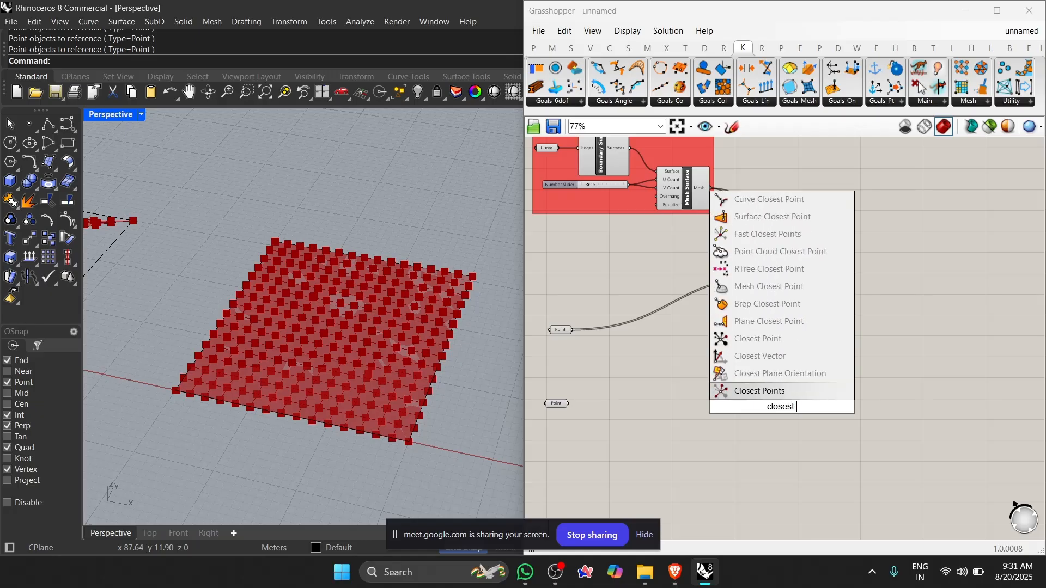
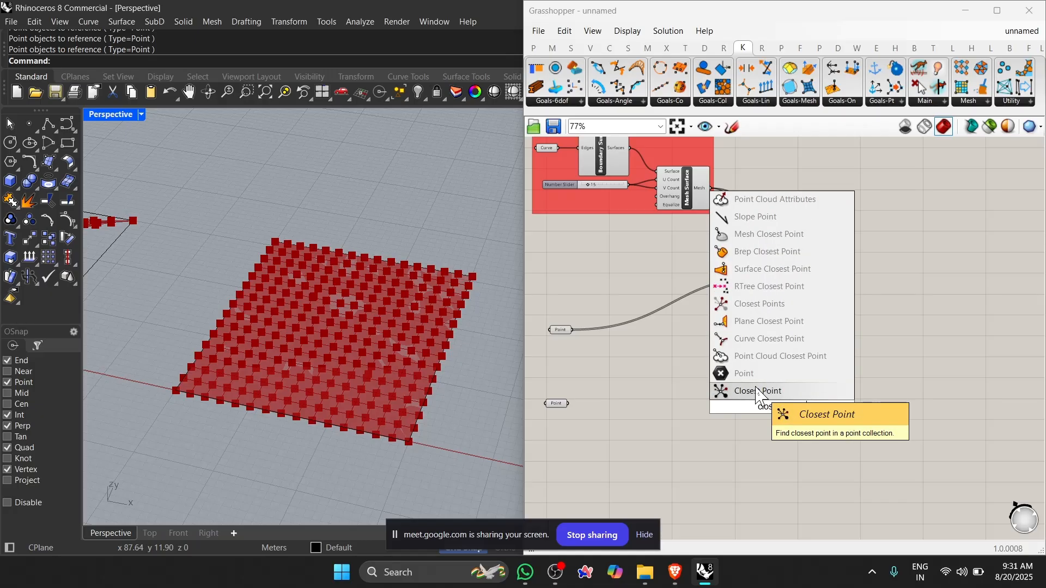
{"action": "left_click", "coordinate": [756, 395]}
{"action": "scroll", "coordinate": [769, 414], "scroll_direction": "up", "scroll_amount": 3}
{"action": "left_click_drag", "start_coordinate": [769, 419], "coordinate": [806, 412]}
{"action": "scroll", "coordinate": [822, 393], "scroll_direction": "down", "scroll_amount": 3}
{"action": "scroll", "coordinate": [816, 340], "scroll_direction": "up", "scroll_amount": 1}
{"action": "left_click_drag", "start_coordinate": [819, 206], "coordinate": [814, 196]}
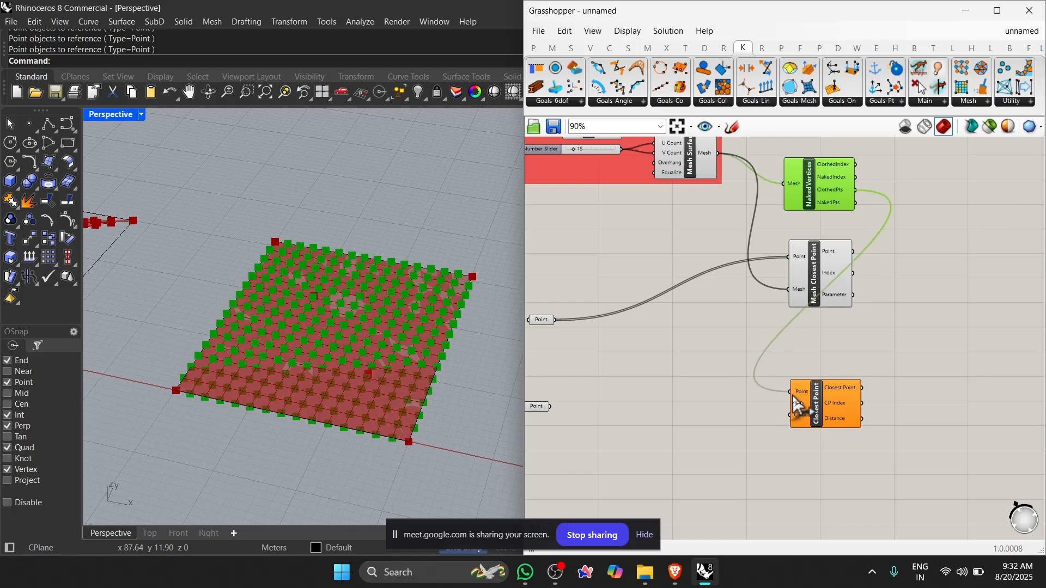
{"action": "left_click_drag", "start_coordinate": [759, 364], "coordinate": [708, 378]}
{"action": "left_click", "coordinate": [675, 391]}
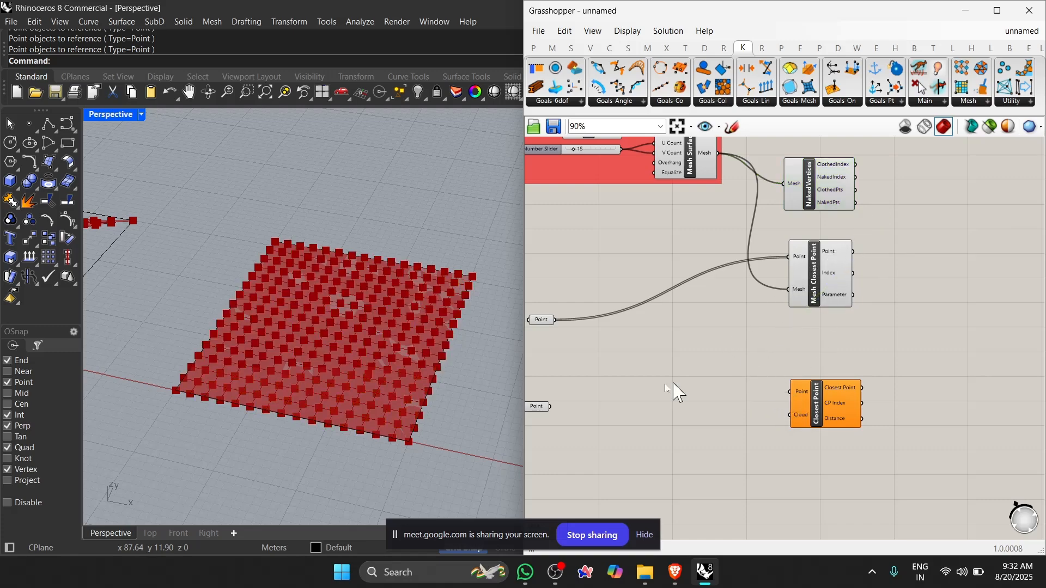
Connect the interior Point parameter to Closest Point's Point input and NakedVertices' ClothedPts to its Cloud input, and inspect the matched vertices
{"action": "left_click_drag", "start_coordinate": [797, 398], "coordinate": [551, 412], "text": "ctrl"}
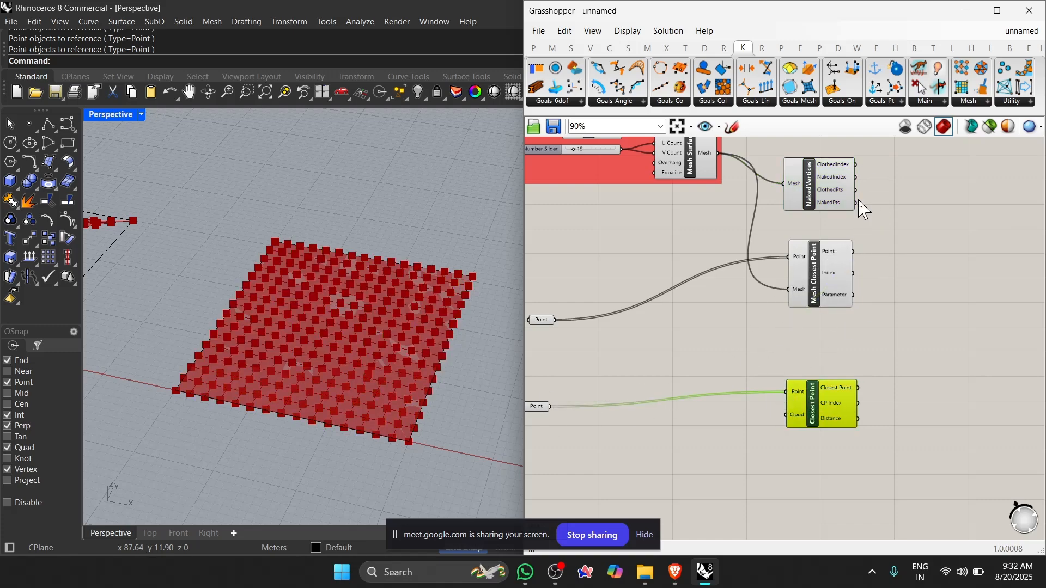
{"action": "left_click_drag", "start_coordinate": [777, 420], "coordinate": [785, 415]}
{"action": "scroll", "coordinate": [328, 322], "scroll_direction": "up", "scroll_amount": 8}
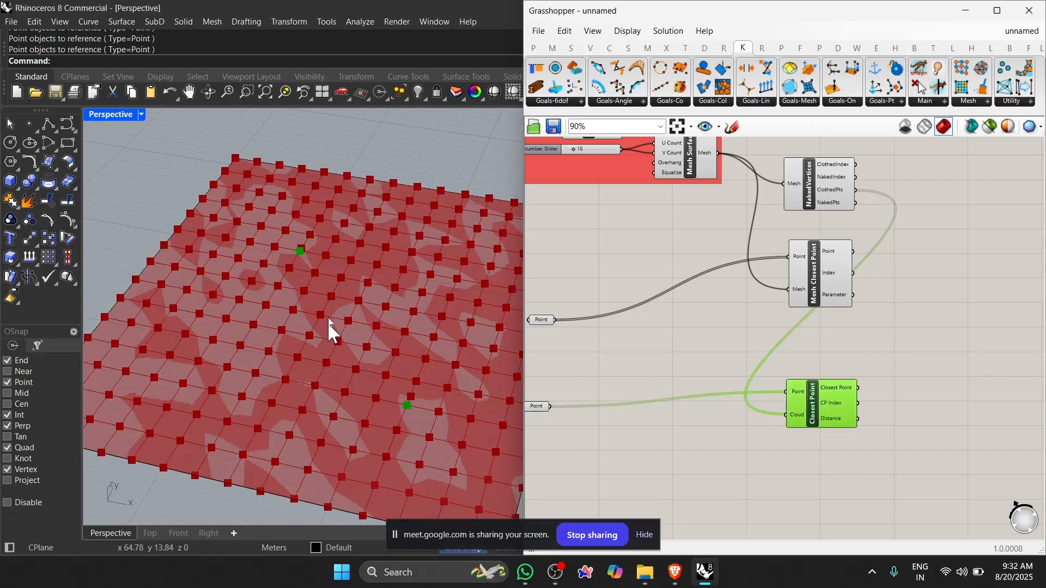
{"action": "right_click_drag", "start_coordinate": [302, 359], "coordinate": [305, 327]}
{"action": "scroll", "coordinate": [288, 216], "scroll_direction": "down", "scroll_amount": 7}
{"action": "right_click_drag", "start_coordinate": [353, 357], "coordinate": [339, 370]}
{"action": "scroll", "coordinate": [348, 363], "scroll_direction": "up", "scroll_amount": 2}
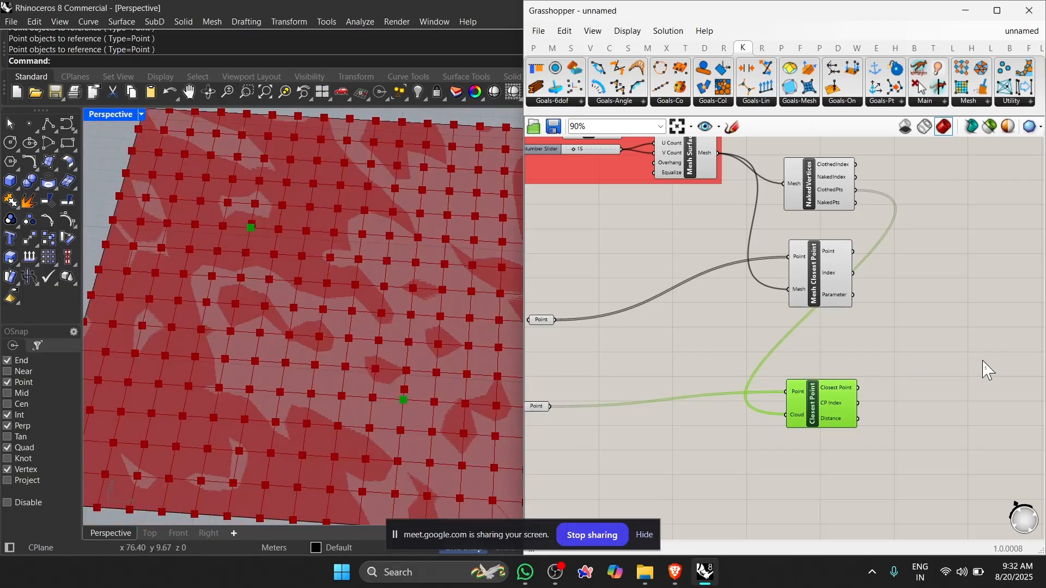
{"action": "left_click", "coordinate": [983, 362]}
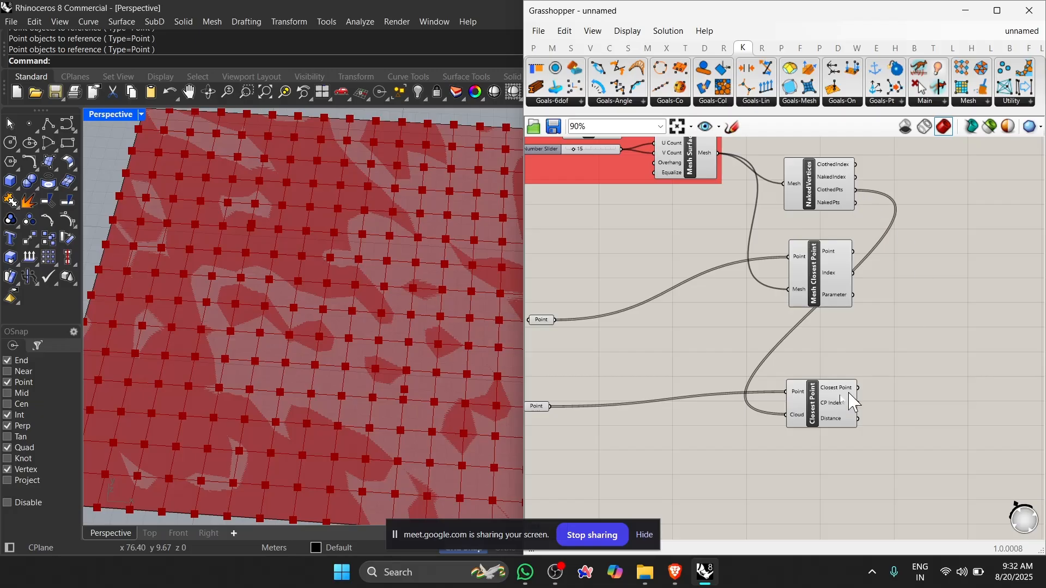
Line up the interior Point parameter and Closest Point component, and shift one interior point in the viewport to test the snapping
{"action": "right_click_drag", "start_coordinate": [841, 329], "coordinate": [863, 326]}
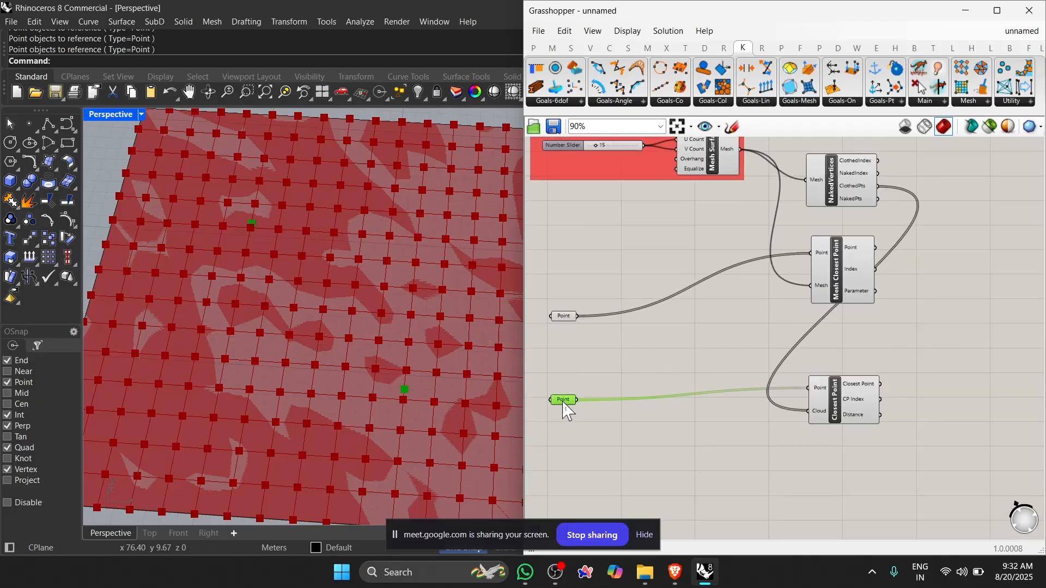
{"action": "left_click_drag", "start_coordinate": [813, 394], "coordinate": [841, 408]}
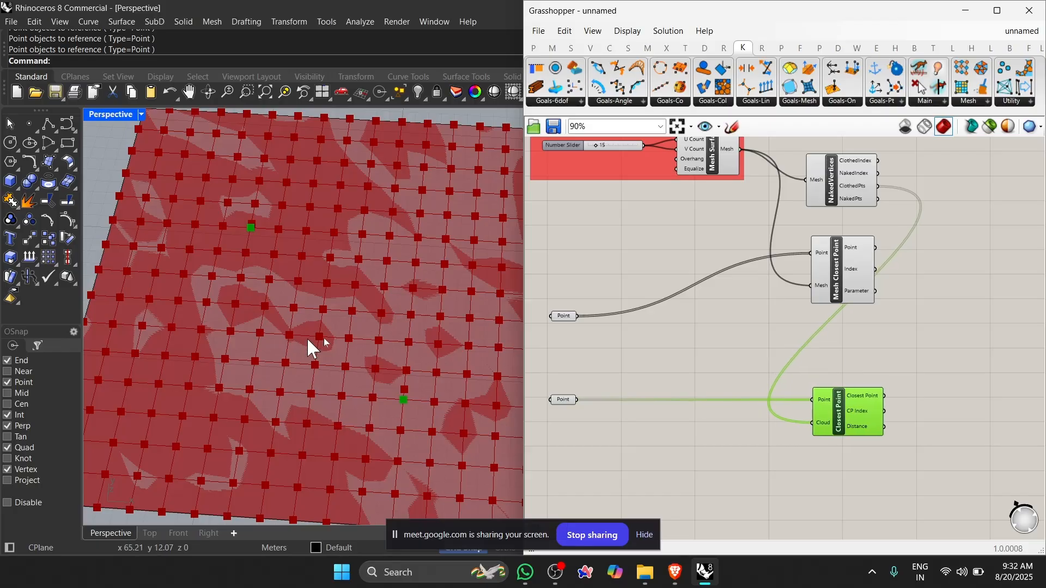
{"action": "scroll", "coordinate": [427, 409], "scroll_direction": "up", "scroll_amount": 6}
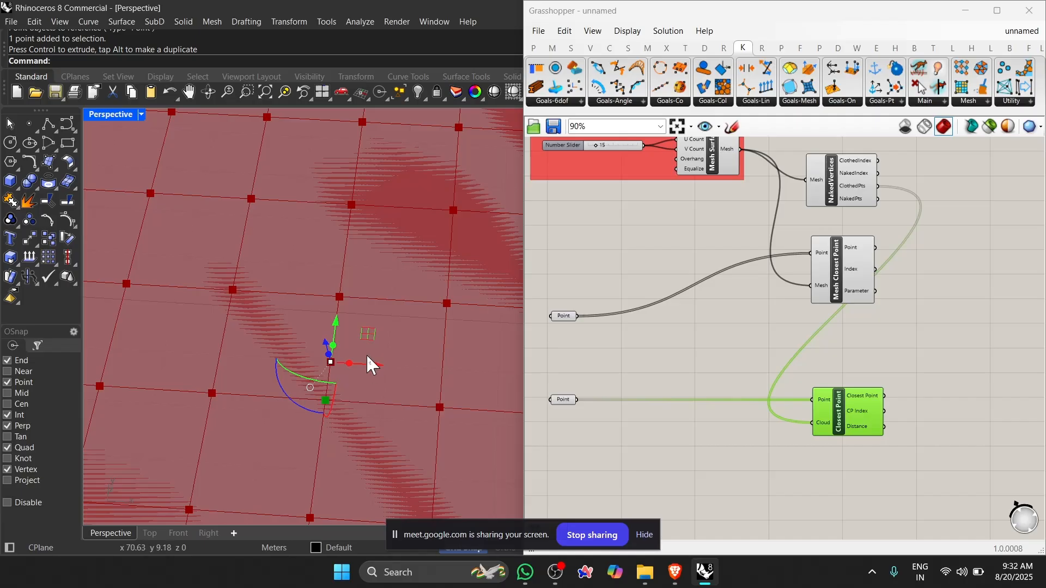
{"action": "left_click_drag", "start_coordinate": [367, 357], "coordinate": [477, 381]}
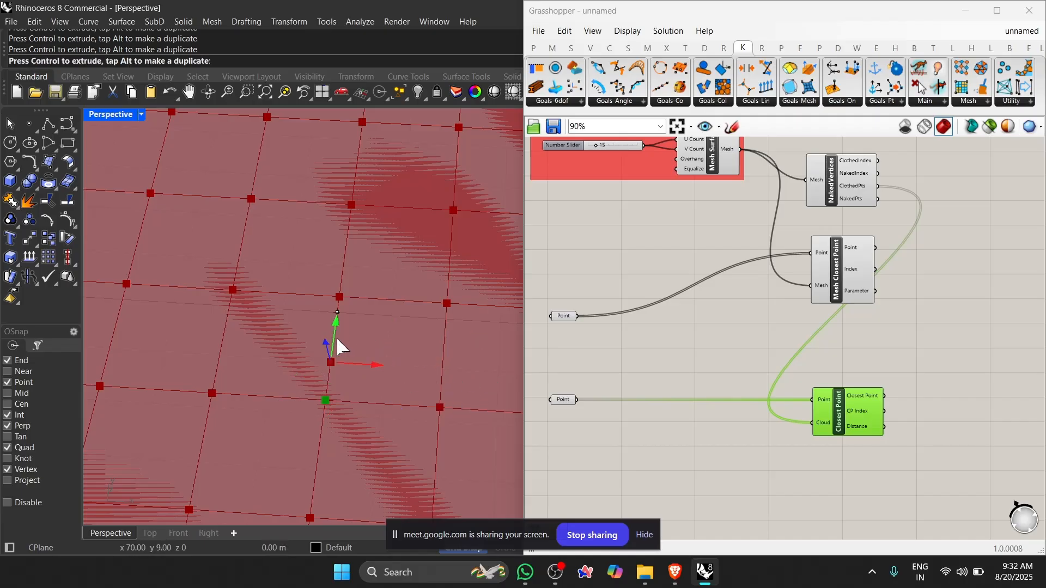
{"action": "scroll", "coordinate": [331, 317], "scroll_direction": "down", "scroll_amount": 6}
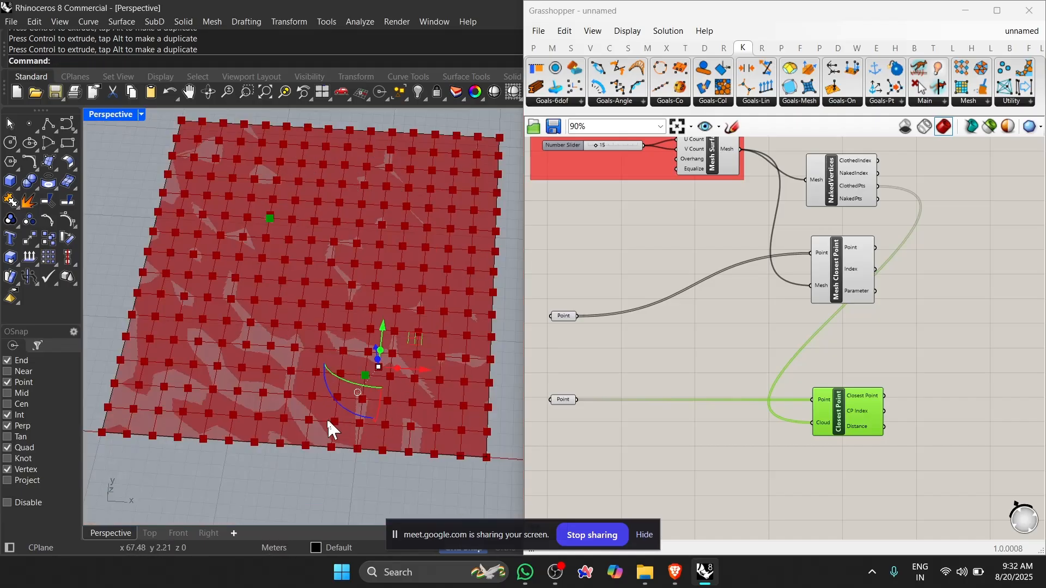
Add a Move component and connect the Closest Point output to its Geometry input
{"action": "scroll", "coordinate": [702, 379], "scroll_direction": "up", "scroll_amount": 3}
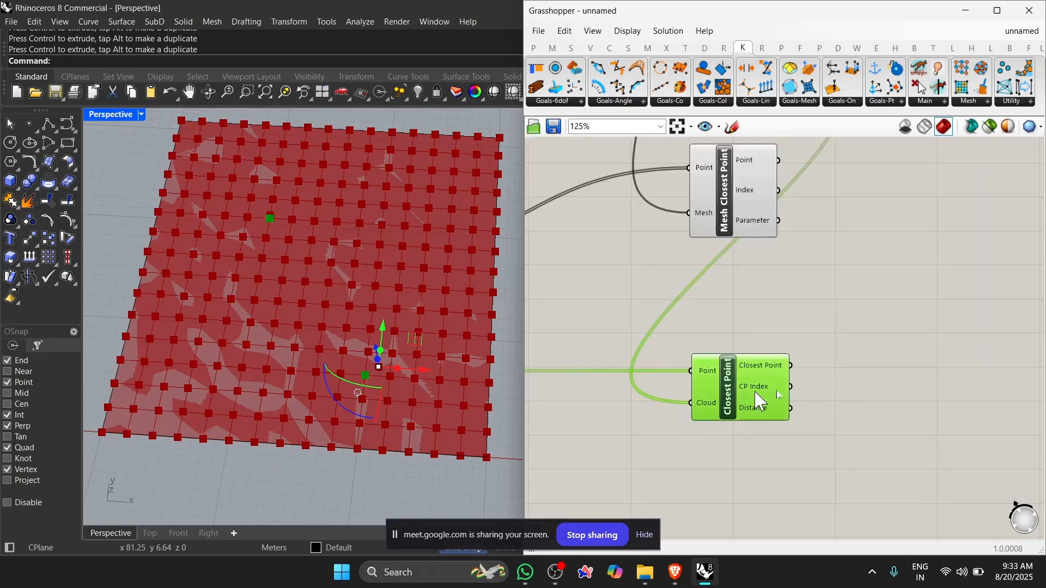
{"action": "double_click", "coordinate": [912, 380]}
{"action": "type", "text": "move"}
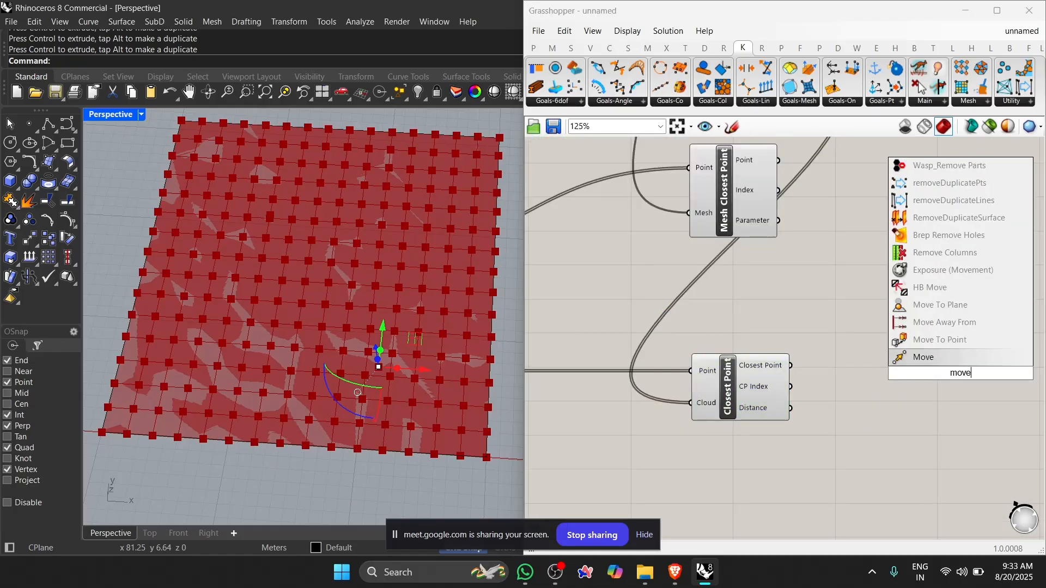
{"action": "key", "text": "Return"}
{"action": "scroll", "coordinate": [763, 376], "scroll_direction": "up", "scroll_amount": 1}
{"action": "left_click", "coordinate": [760, 369]}
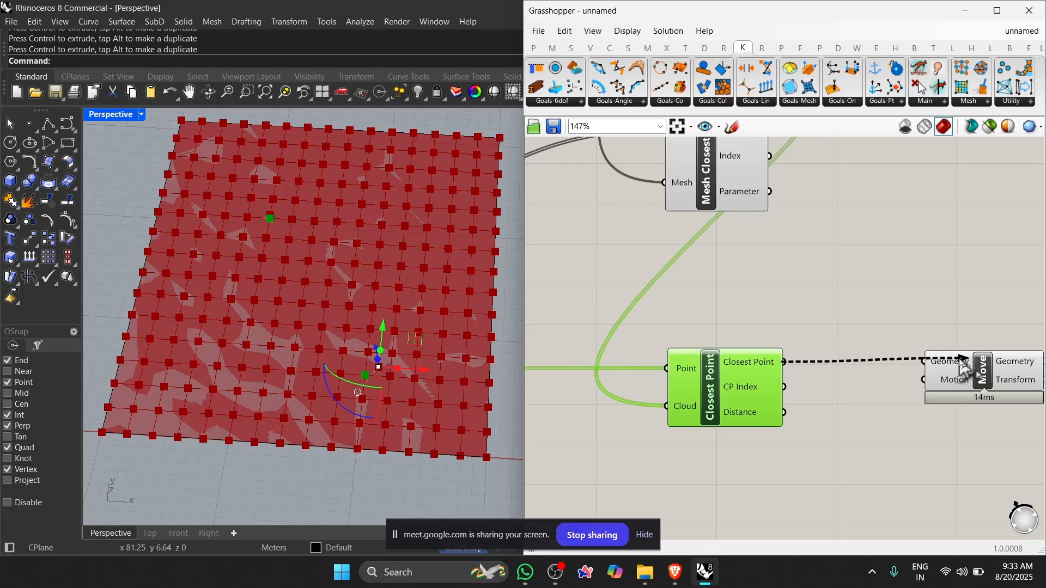
{"action": "left_click_drag", "start_coordinate": [960, 361], "coordinate": [953, 362]}
Add a Unit Z component below Closest Point and connect its vector to the Move component's Motion input
{"action": "double_click", "coordinate": [830, 489]}
{"action": "type", "text": "z"}
{"action": "left_click", "coordinate": [814, 472]}
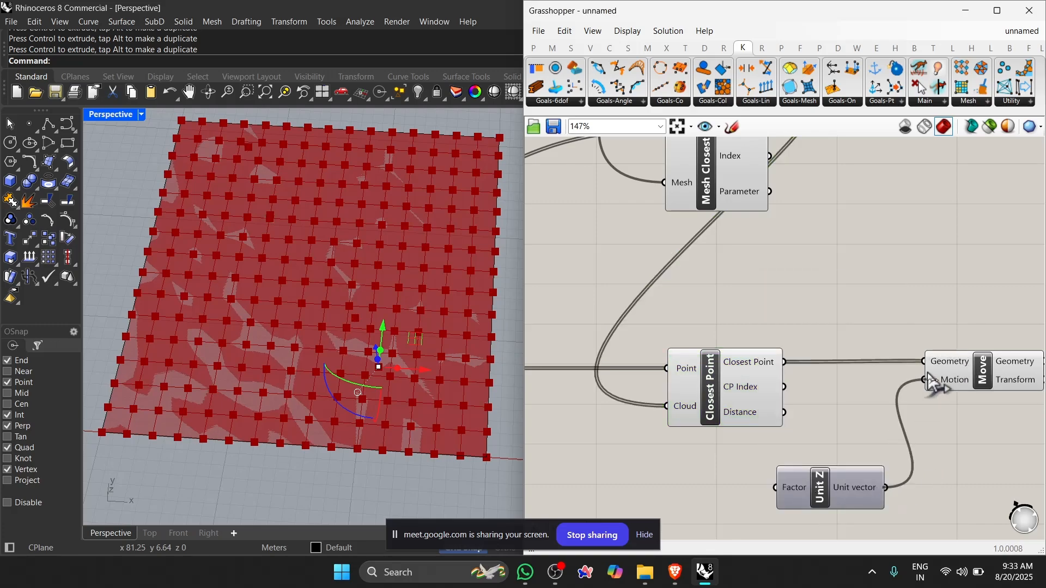
{"action": "scroll", "coordinate": [821, 388], "scroll_direction": "down", "scroll_amount": 1}
{"action": "right_click_drag", "start_coordinate": [821, 390], "coordinate": [862, 357]}
Add a number slider with value 2 and connect it to the Unit Z component's Factor input
{"action": "double_click", "coordinate": [649, 458]}
{"action": "type", "text": "2"}
{"action": "key", "text": "Return"}
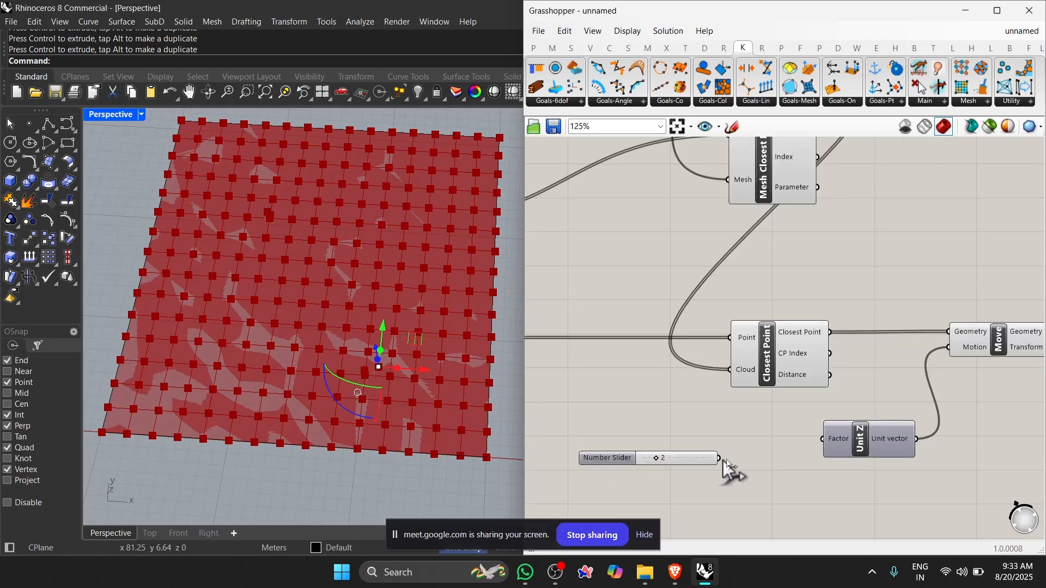
{"action": "left_click_drag", "start_coordinate": [696, 459], "coordinate": [748, 436]}
Set the Unit Z factor slider to 9 and view the raised interior points
{"action": "right_click_drag", "start_coordinate": [434, 444], "coordinate": [436, 393]}
{"action": "left_click_drag", "start_coordinate": [708, 435], "coordinate": [793, 451]}
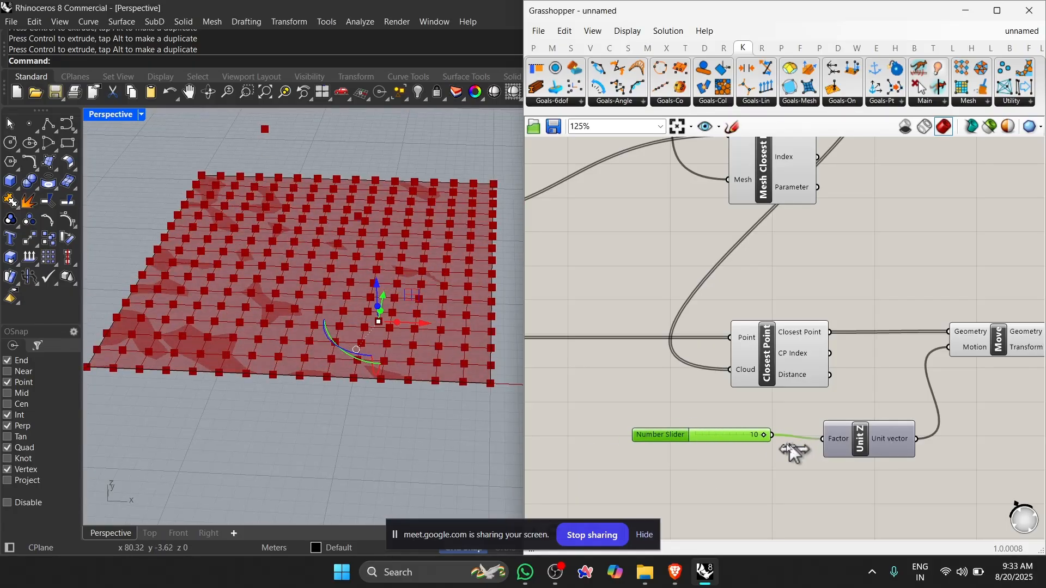
{"action": "right_click_drag", "start_coordinate": [392, 357], "coordinate": [357, 381]}
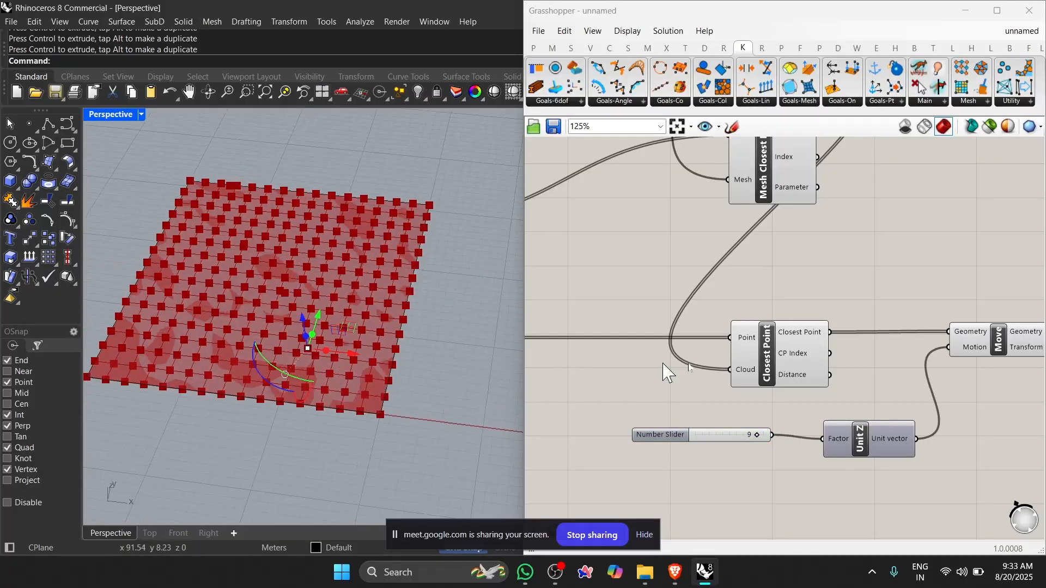
Arrange the factor slider and Unit Z component next to each other and shift both together beneath the Closest Point component
{"action": "scroll", "coordinate": [668, 372], "scroll_direction": "down", "scroll_amount": 3}
{"action": "scroll", "coordinate": [818, 362], "scroll_direction": "up", "scroll_amount": 3}
{"action": "left_click_drag", "start_coordinate": [728, 466], "coordinate": [694, 457]}
{"action": "scroll", "coordinate": [834, 387], "scroll_direction": "down", "scroll_amount": 2}
{"action": "scroll", "coordinate": [641, 425], "scroll_direction": "up", "scroll_amount": 2}
{"action": "left_click", "coordinate": [653, 441], "text": "shift"}
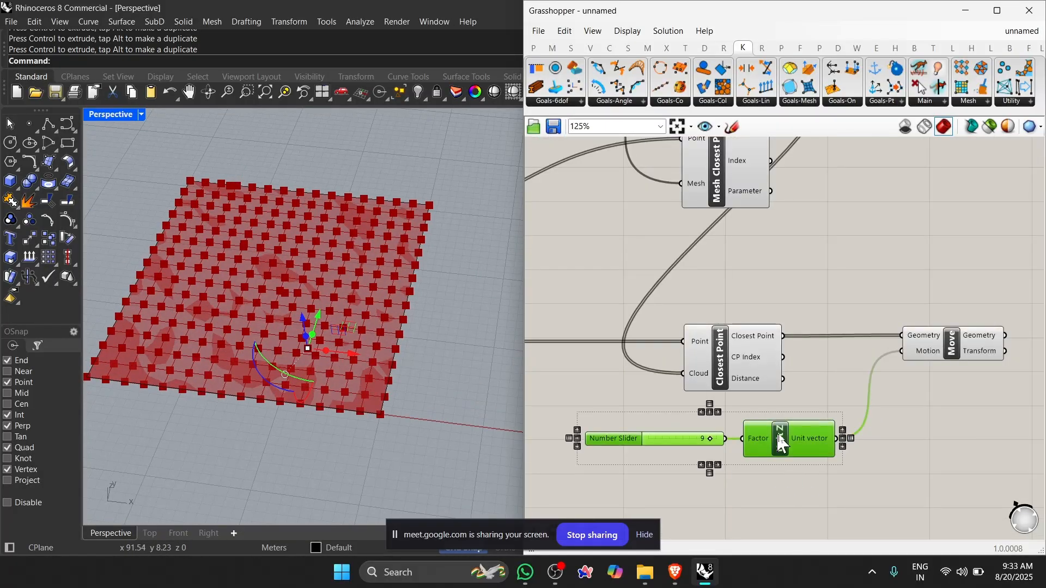
{"action": "left_click_drag", "start_coordinate": [777, 439], "coordinate": [727, 437]}
{"action": "left_click", "coordinate": [982, 207]}
{"action": "left_click", "coordinate": [997, 11]}
{"action": "scroll", "coordinate": [313, 227], "scroll_direction": "down", "scroll_amount": 3}
{"action": "right_click_drag", "start_coordinate": [313, 228], "coordinate": [681, 362]}
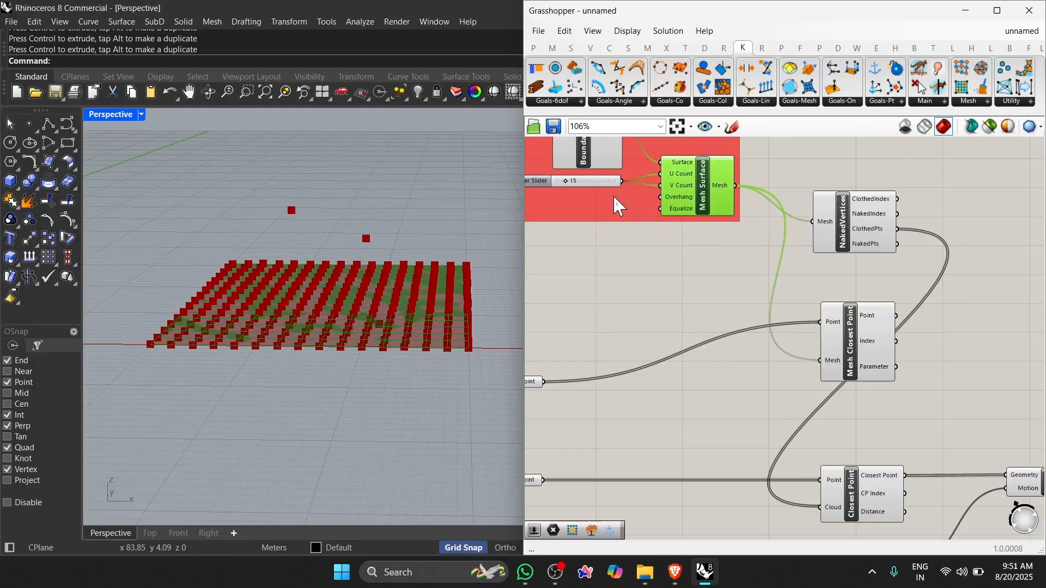
Shift the NakedVertices component slightly higher above Mesh Closest Point and check the closest-point components beneath it
{"action": "left_click", "coordinate": [856, 223]}
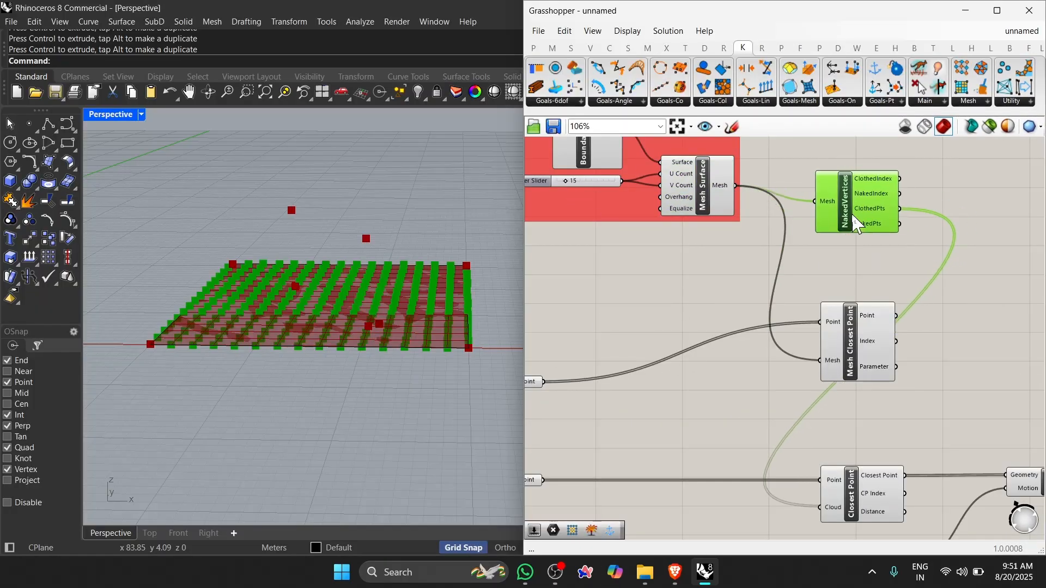
{"action": "left_click_drag", "start_coordinate": [853, 216], "coordinate": [858, 202]}
{"action": "left_click", "coordinate": [853, 328]}
{"action": "scroll", "coordinate": [853, 330], "scroll_direction": "down", "scroll_amount": 3}
{"action": "scroll", "coordinate": [839, 360], "scroll_direction": "up", "scroll_amount": 4}
{"action": "left_click_drag", "start_coordinate": [874, 364], "coordinate": [878, 375]}
{"action": "scroll", "coordinate": [833, 309], "scroll_direction": "down", "scroll_amount": 4}
{"action": "left_click", "coordinate": [855, 406]}
{"action": "scroll", "coordinate": [845, 437], "scroll_direction": "up", "scroll_amount": 3}
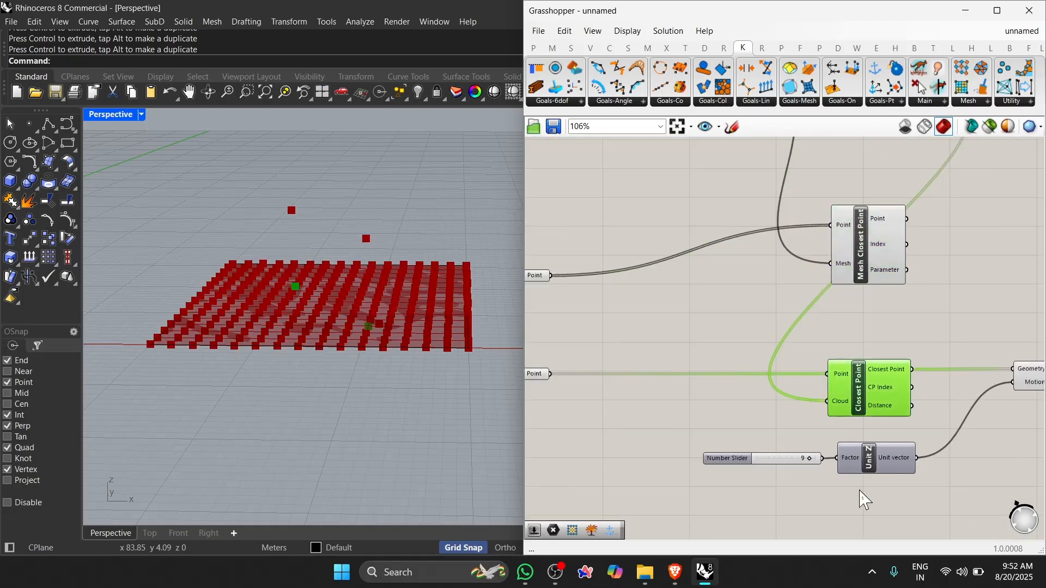
Examine how the first definition's Show, Load, EdgeLengths and Anchor goals are set up before repeating them
{"action": "left_click", "coordinate": [860, 490]}
{"action": "scroll", "coordinate": [714, 402], "scroll_direction": "down", "scroll_amount": 2}
{"action": "scroll", "coordinate": [927, 405], "scroll_direction": "up", "scroll_amount": 2}
{"action": "left_click", "coordinate": [986, 375]}
{"action": "left_click", "coordinate": [969, 420]}
{"action": "scroll", "coordinate": [969, 420], "scroll_direction": "down", "scroll_amount": 1}
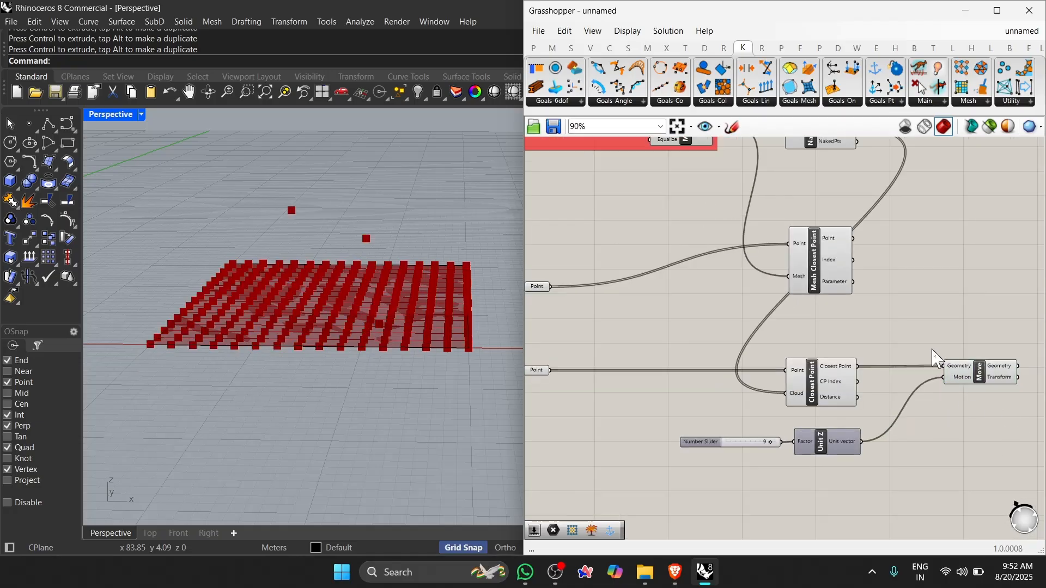
{"action": "scroll", "coordinate": [932, 349], "scroll_direction": "down", "scroll_amount": 2}
{"action": "right_click_drag", "start_coordinate": [921, 302], "coordinate": [872, 341]}
{"action": "right_click_drag", "start_coordinate": [941, 286], "coordinate": [838, 336]}
{"action": "scroll", "coordinate": [808, 254], "scroll_direction": "up", "scroll_amount": 2}
{"action": "scroll", "coordinate": [908, 297], "scroll_direction": "down", "scroll_amount": 1}
{"action": "right_click_drag", "start_coordinate": [842, 280], "coordinate": [825, 327]}
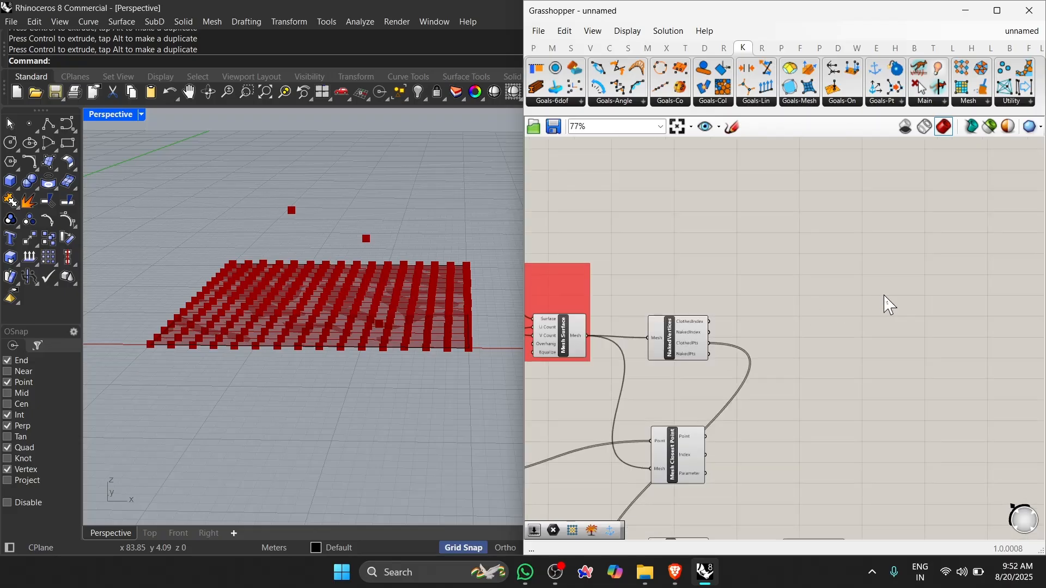
{"action": "scroll", "coordinate": [838, 224], "scroll_direction": "down", "scroll_amount": 3}
{"action": "scroll", "coordinate": [867, 232], "scroll_direction": "up", "scroll_amount": 4}
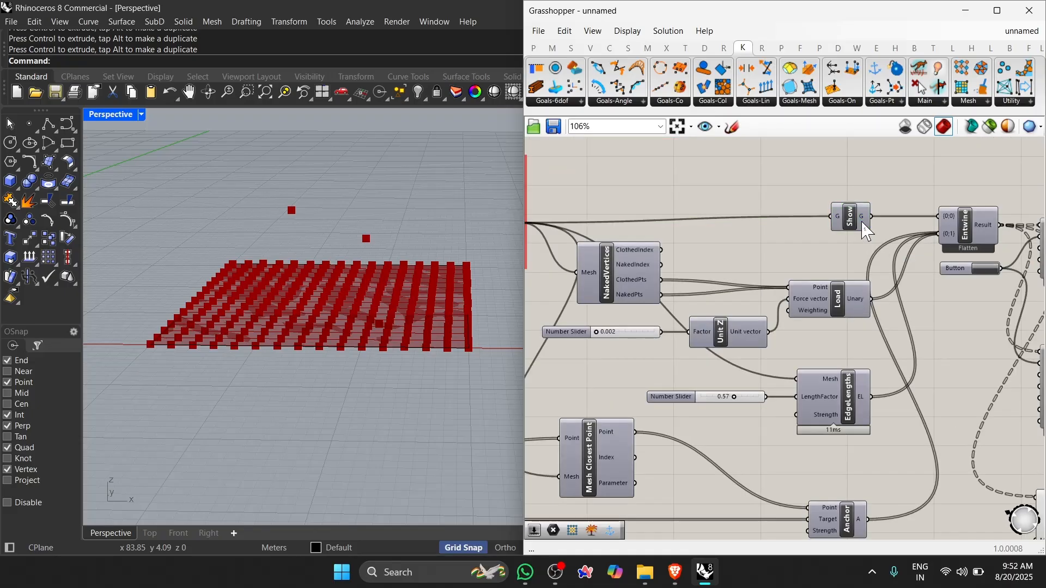
{"action": "left_click", "coordinate": [833, 302]}
{"action": "left_click", "coordinate": [833, 388]}
{"action": "right_click_drag", "start_coordinate": [812, 535], "coordinate": [851, 329]}
{"action": "left_click", "coordinate": [837, 455]}
{"action": "scroll", "coordinate": [823, 256], "scroll_direction": "down", "scroll_amount": 7}
{"action": "scroll", "coordinate": [851, 329], "scroll_direction": "up", "scroll_amount": 2}
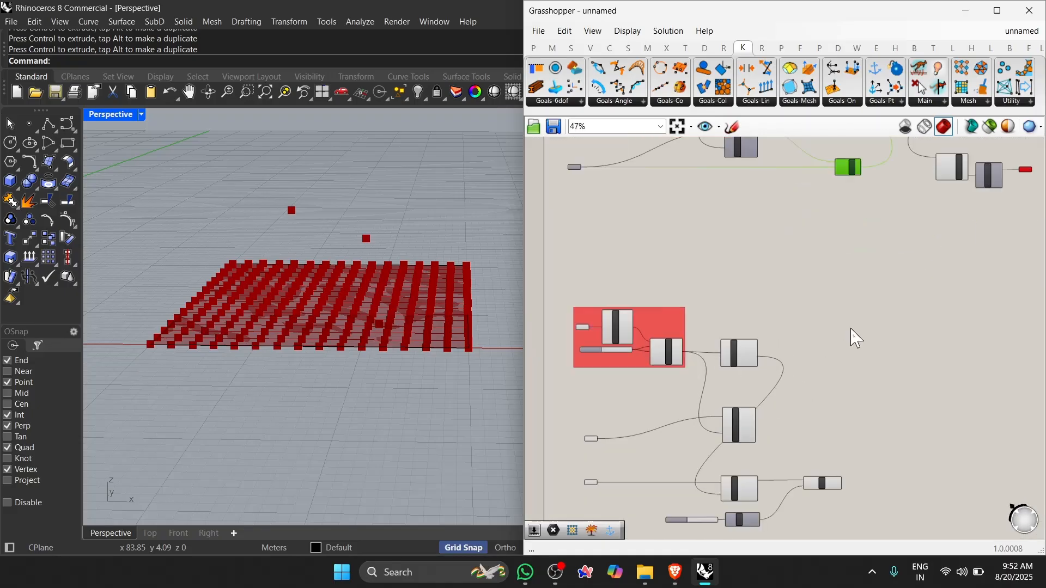
{"action": "scroll", "coordinate": [856, 338], "scroll_direction": "up", "scroll_amount": 2}
Add a Kangaroo Show component beyond the NakedVertices component in the second definition
{"action": "left_click", "coordinate": [924, 103]}
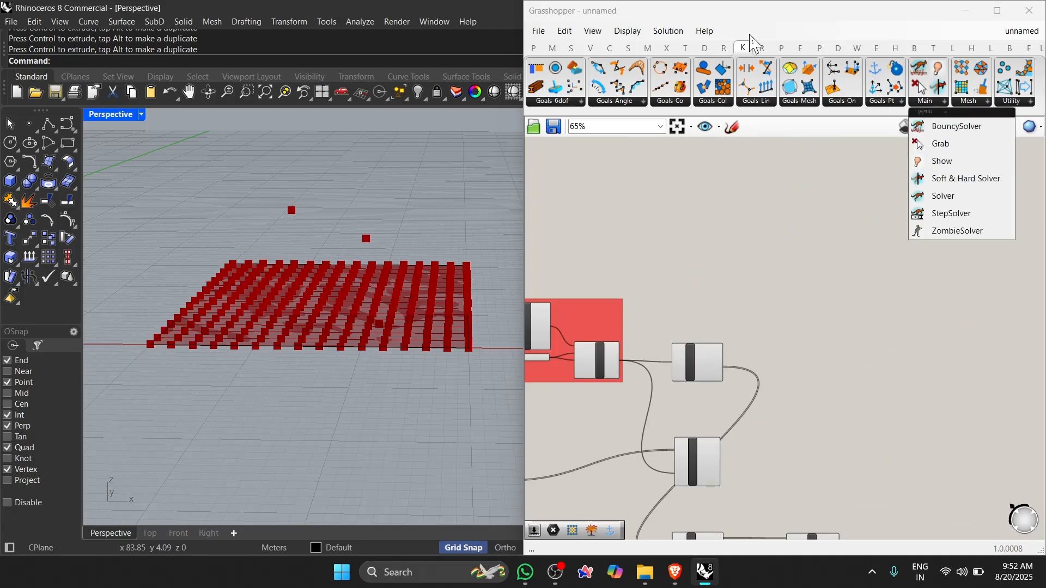
{"action": "left_click", "coordinate": [939, 164]}
{"action": "left_click", "coordinate": [872, 337]}
{"action": "scroll", "coordinate": [875, 356], "scroll_direction": "up", "scroll_amount": 5}
{"action": "right_click_drag", "start_coordinate": [875, 359], "coordinate": [942, 324]}
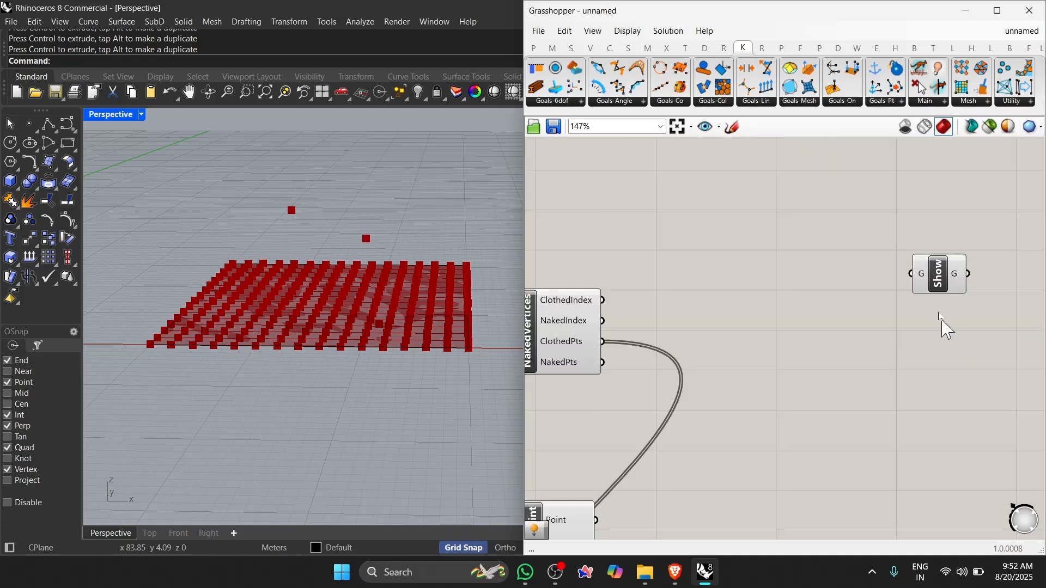
Lower NakedVertices, connect the Mesh Surface output to Show's G input, and place Show level with the mesh output
{"action": "scroll", "coordinate": [627, 327], "scroll_direction": "down", "scroll_amount": 1}
{"action": "right_click_drag", "start_coordinate": [540, 323], "coordinate": [641, 330]}
{"action": "left_click_drag", "start_coordinate": [641, 331], "coordinate": [644, 401]}
{"action": "left_click", "coordinate": [905, 329]}
{"action": "scroll", "coordinate": [906, 322], "scroll_direction": "down", "scroll_amount": 2}
{"action": "scroll", "coordinate": [648, 329], "scroll_direction": "up", "scroll_amount": 2}
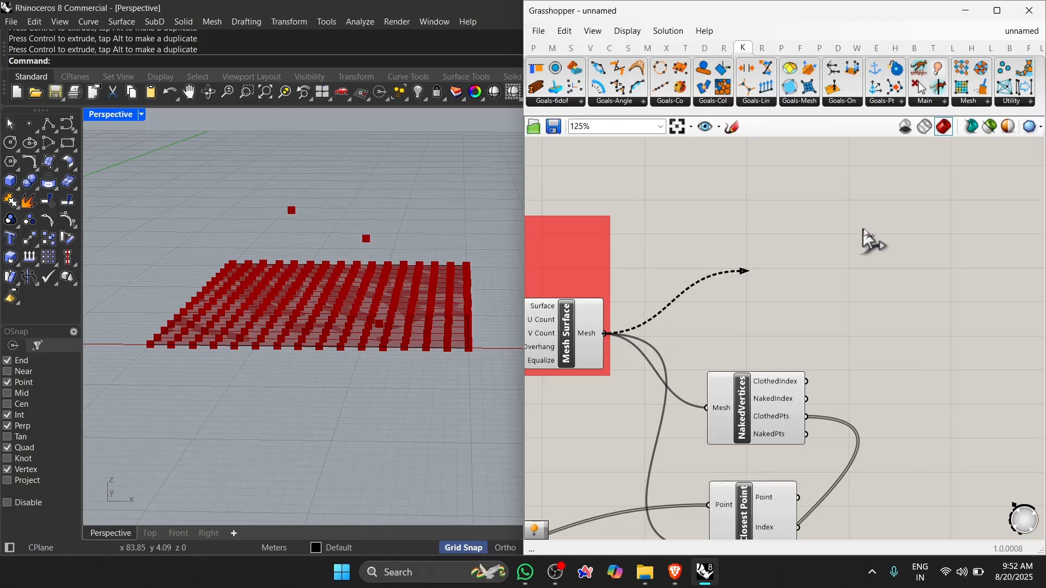
{"action": "scroll", "coordinate": [869, 240], "scroll_direction": "down", "scroll_amount": 2}
{"action": "left_click_drag", "start_coordinate": [866, 238], "coordinate": [896, 250]}
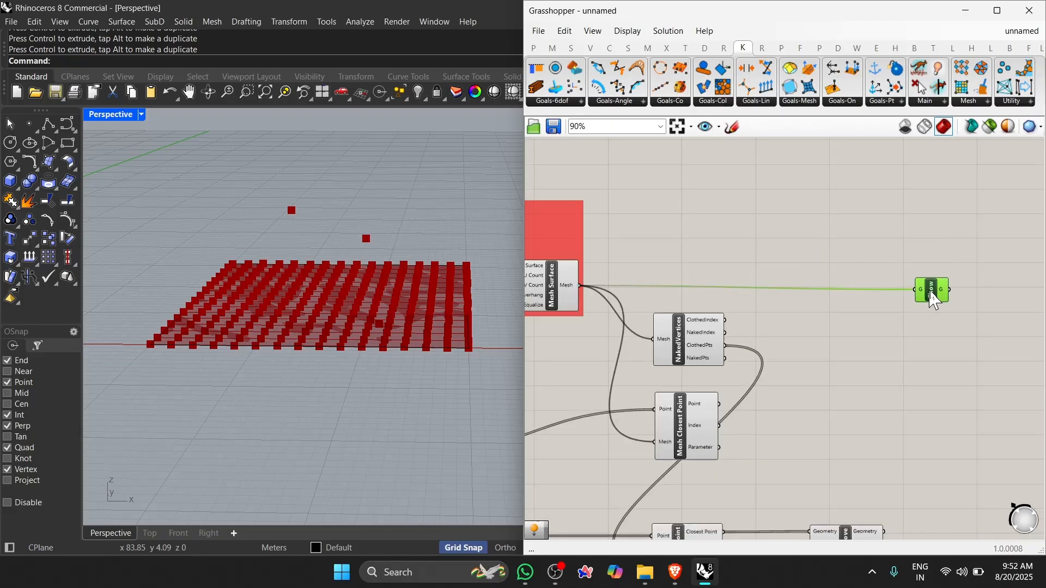
{"action": "scroll", "coordinate": [888, 293], "scroll_direction": "down", "scroll_amount": 1}
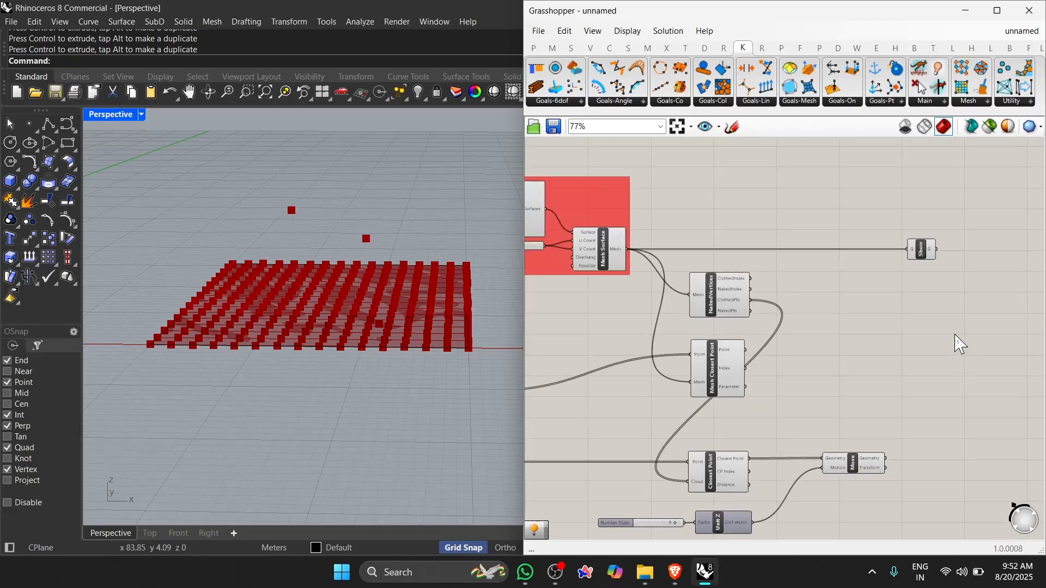
Add a Load goal fed by ClothedPts and NakedPts, with a Unit Z vector as its Force vector
{"action": "left_click", "coordinate": [897, 105]}
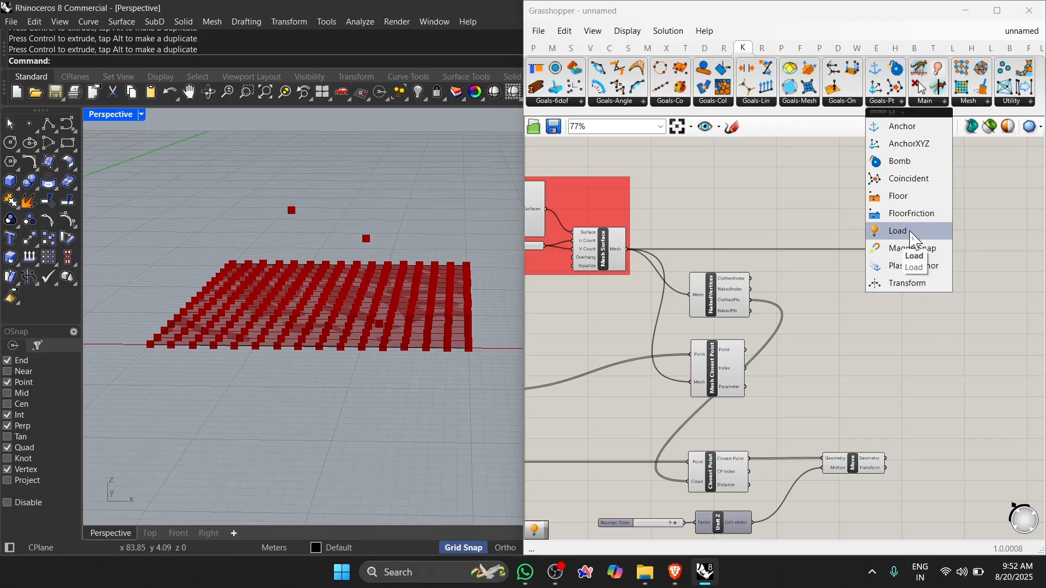
{"action": "left_click_drag", "start_coordinate": [914, 240], "coordinate": [881, 294]}
{"action": "scroll", "coordinate": [815, 389], "scroll_direction": "up", "scroll_amount": 3}
{"action": "left_click_drag", "start_coordinate": [917, 315], "coordinate": [953, 305]}
{"action": "right_click", "coordinate": [898, 342]}
{"action": "left_click", "coordinate": [896, 325]}
{"action": "scroll", "coordinate": [954, 299], "scroll_direction": "down", "scroll_amount": 4}
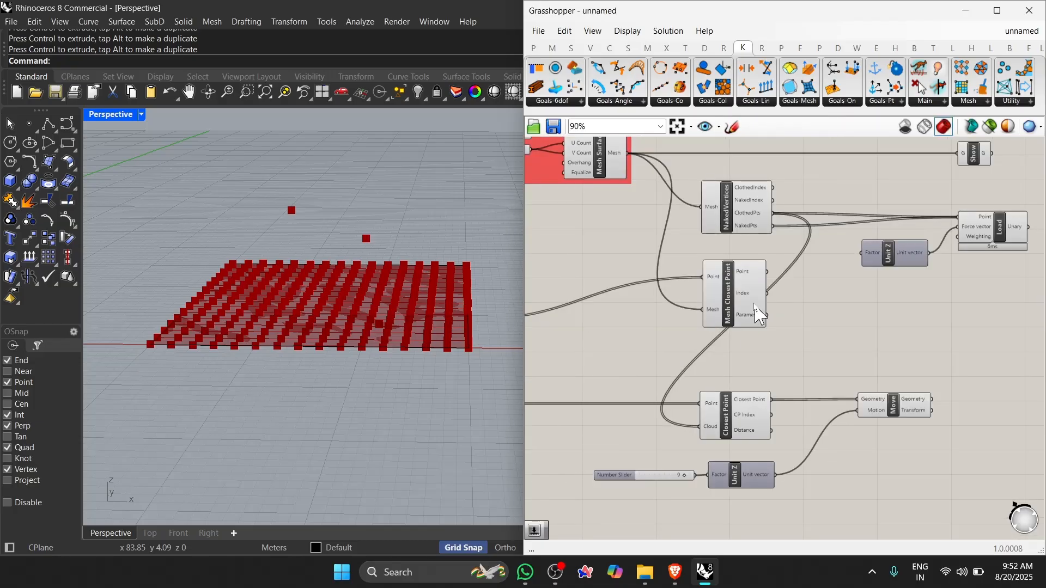
Move the Mesh Closest Point, Closest Point and Move components lower together to clear space below NakedVertices
{"action": "left_click_drag", "start_coordinate": [595, 296], "coordinate": [951, 442]}
{"action": "left_click", "coordinate": [801, 321], "text": "shift"}
{"action": "left_click_drag", "start_coordinate": [801, 321], "coordinate": [798, 414]}
{"action": "left_click", "coordinate": [897, 354]}
{"action": "scroll", "coordinate": [881, 284], "scroll_direction": "up", "scroll_amount": 6}
{"action": "double_click", "coordinate": [612, 317]}
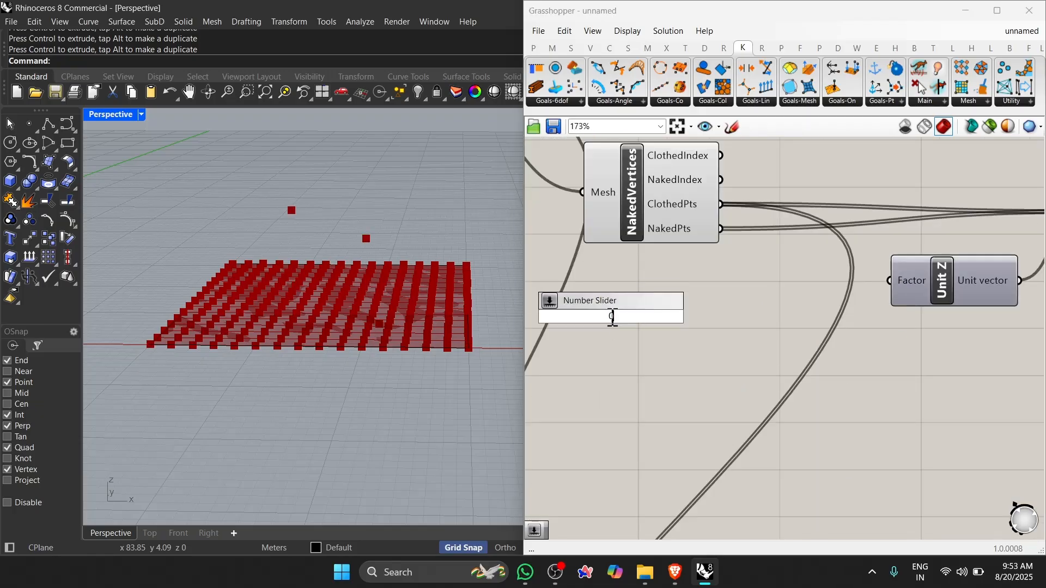
{"action": "key", "text": "Return"}
{"action": "left_click", "coordinate": [608, 308]}
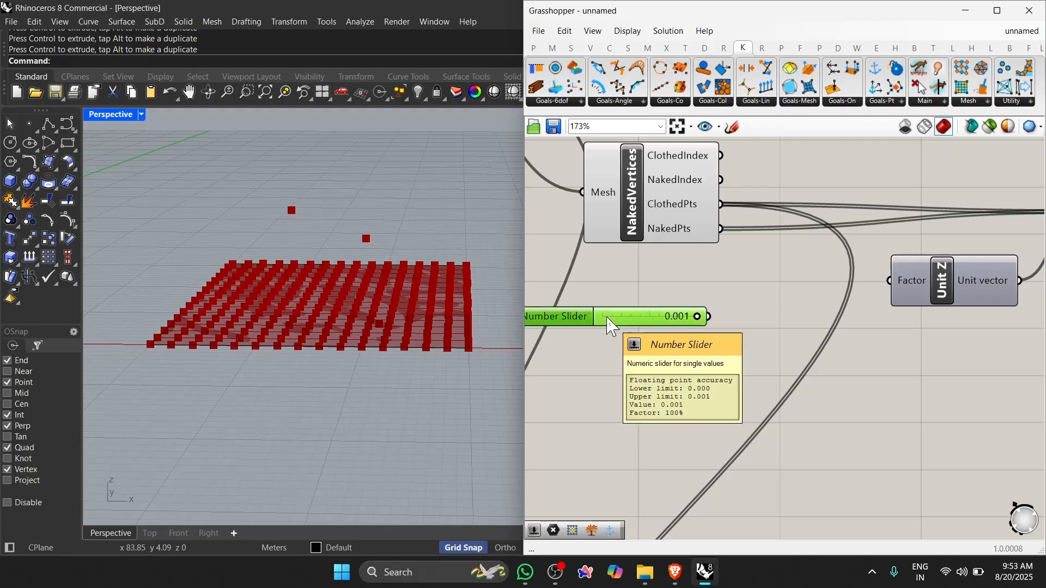
{"action": "key", "text": "Delete"}
Add a number slider with value 0.002 and connect it to the Factor input of the Load's Unit Z component
{"action": "double_click", "coordinate": [607, 314]}
{"action": "type", "text": "0.002"}
{"action": "key", "text": "Return"}
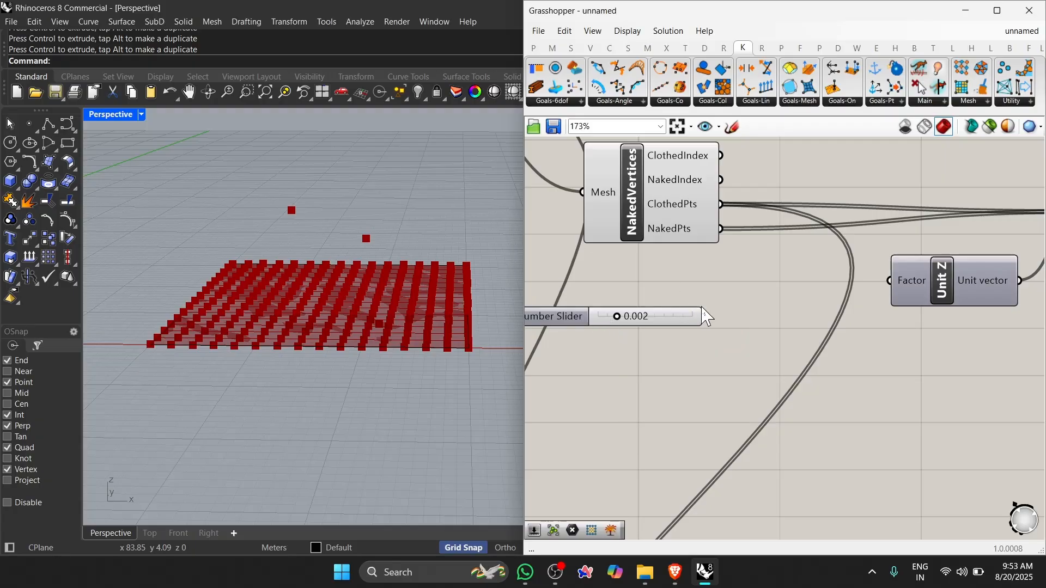
{"action": "left_click_drag", "start_coordinate": [684, 314], "coordinate": [698, 286]}
{"action": "scroll", "coordinate": [719, 350], "scroll_direction": "down", "scroll_amount": 1}
{"action": "right_click_drag", "start_coordinate": [763, 352], "coordinate": [701, 357]}
{"action": "left_click_drag", "start_coordinate": [838, 298], "coordinate": [821, 304]}
{"action": "left_click", "coordinate": [788, 375]}
Add an EdgeLengths goal below the Load component, as in the first definition
{"action": "scroll", "coordinate": [763, 386], "scroll_direction": "down", "scroll_amount": 10}
{"action": "scroll", "coordinate": [772, 191], "scroll_direction": "up", "scroll_amount": 8}
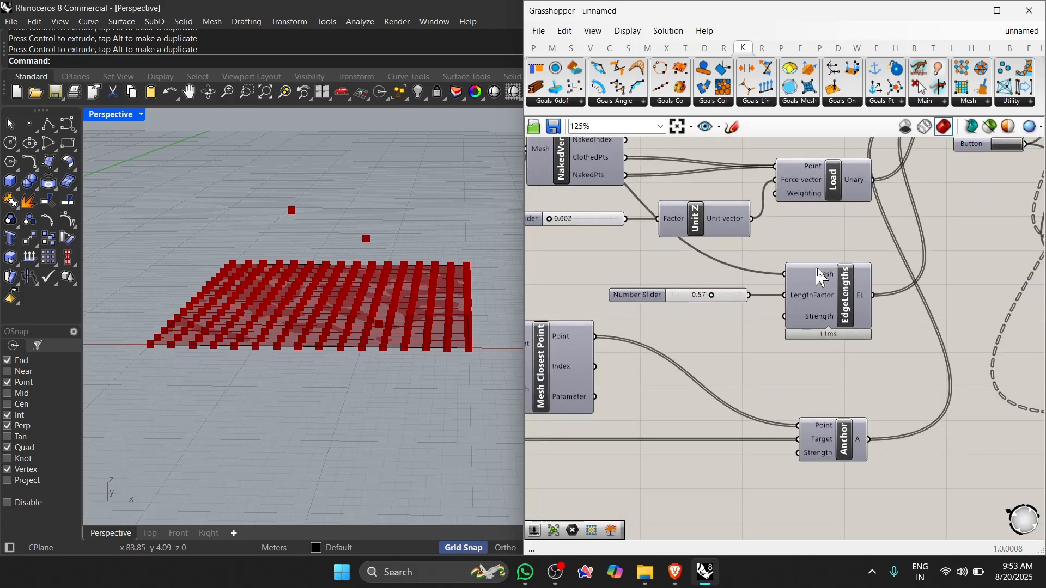
{"action": "scroll", "coordinate": [821, 278], "scroll_direction": "down", "scroll_amount": 3}
{"action": "scroll", "coordinate": [878, 411], "scroll_direction": "up", "scroll_amount": 2}
{"action": "double_click", "coordinate": [878, 402]}
{"action": "type", "text": "edge"}
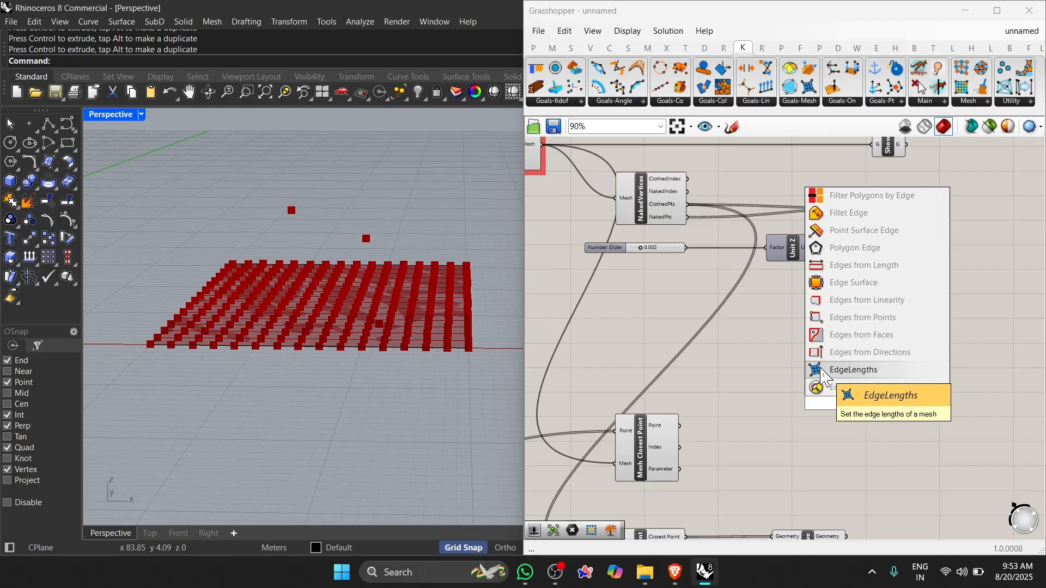
{"action": "left_click_drag", "start_coordinate": [867, 420], "coordinate": [888, 357]}
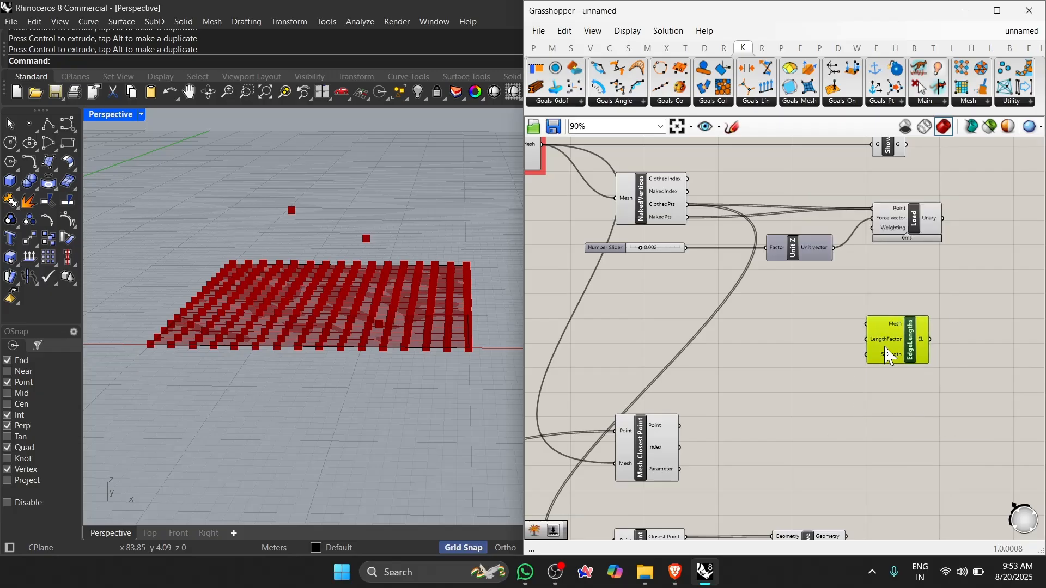
Connect the Mesh Surface output to the EdgeLengths Mesh input and align EdgeLengths beneath Load
{"action": "scroll", "coordinate": [760, 321], "scroll_direction": "up", "scroll_amount": 2}
{"action": "scroll", "coordinate": [885, 349], "scroll_direction": "down", "scroll_amount": 2}
{"action": "right_click_drag", "start_coordinate": [885, 348], "coordinate": [986, 396]}
{"action": "left_click", "coordinate": [654, 203]}
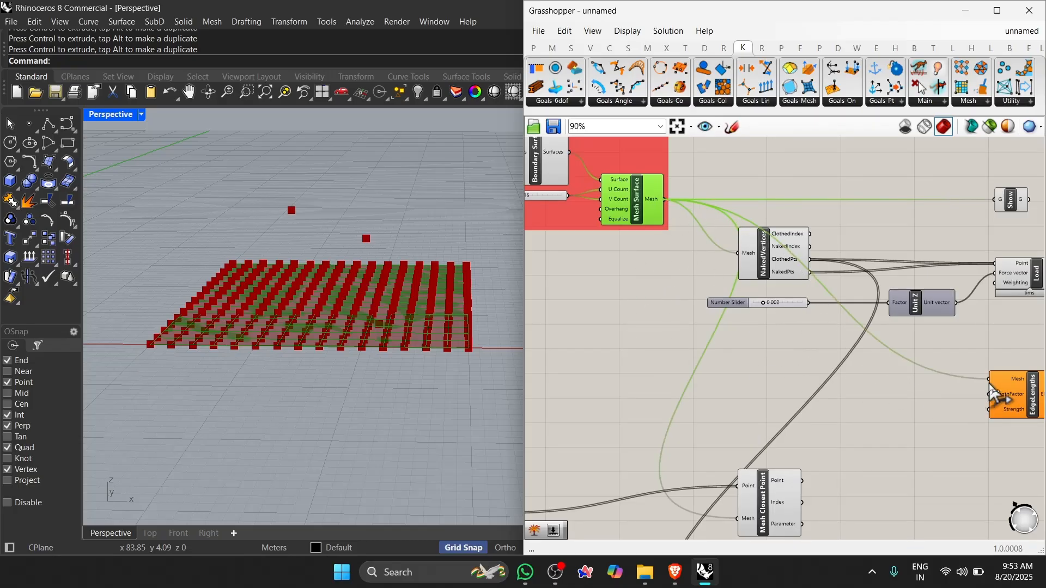
{"action": "right_click_drag", "start_coordinate": [882, 370], "coordinate": [735, 337]}
{"action": "scroll", "coordinate": [736, 336], "scroll_direction": "up", "scroll_amount": 2}
{"action": "left_click_drag", "start_coordinate": [926, 381], "coordinate": [936, 381]}
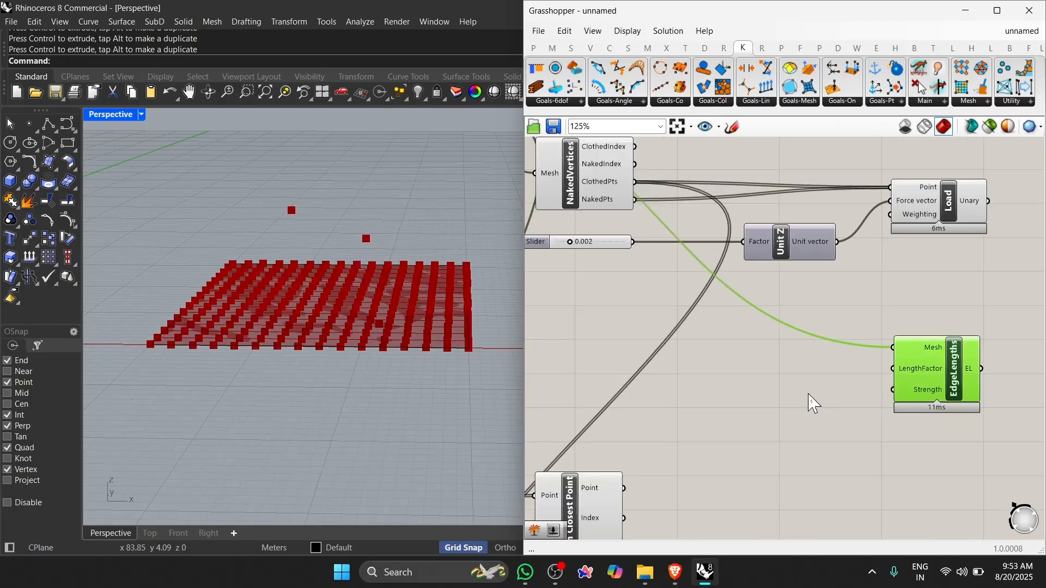
Add a 0 to 1.00 number slider, set it to 0.57, and connect it to the EdgeLengths LengthFactor input
{"action": "double_click", "coordinate": [719, 381]}
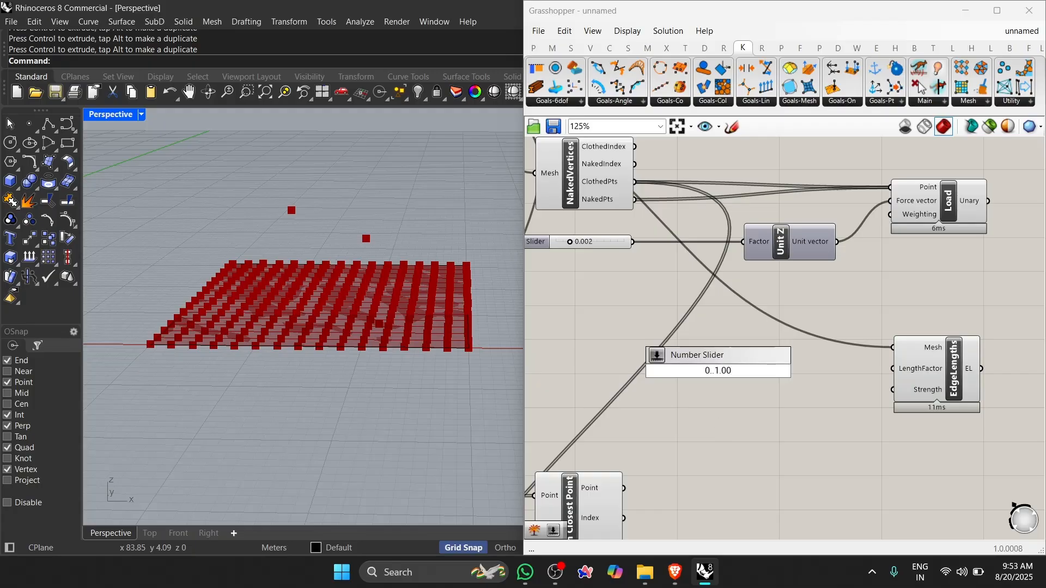
{"action": "key", "text": "Return"}
{"action": "scroll", "coordinate": [701, 378], "scroll_direction": "up", "scroll_amount": 3}
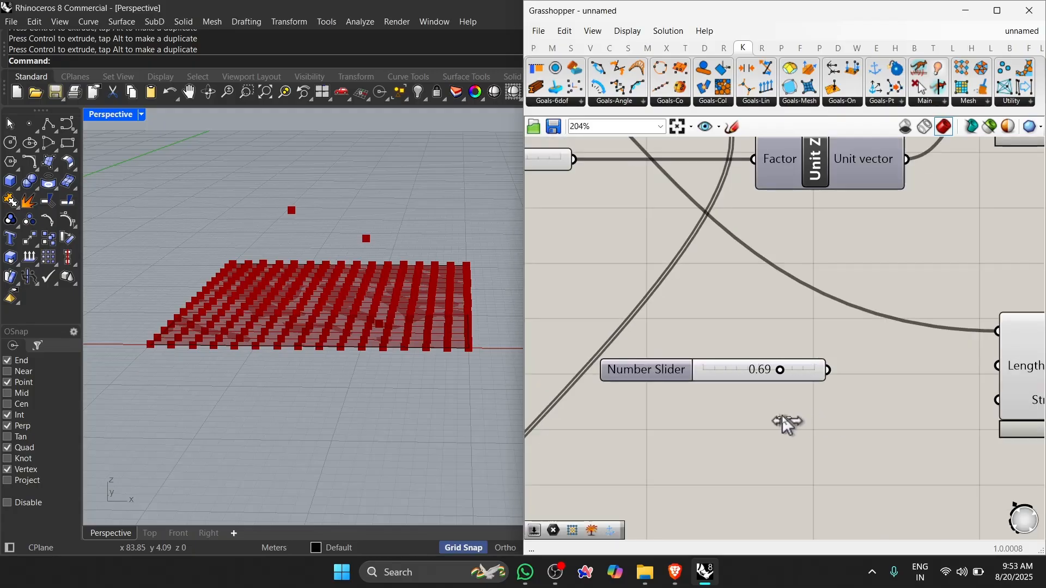
{"action": "right_click_drag", "start_coordinate": [806, 403], "coordinate": [741, 381]}
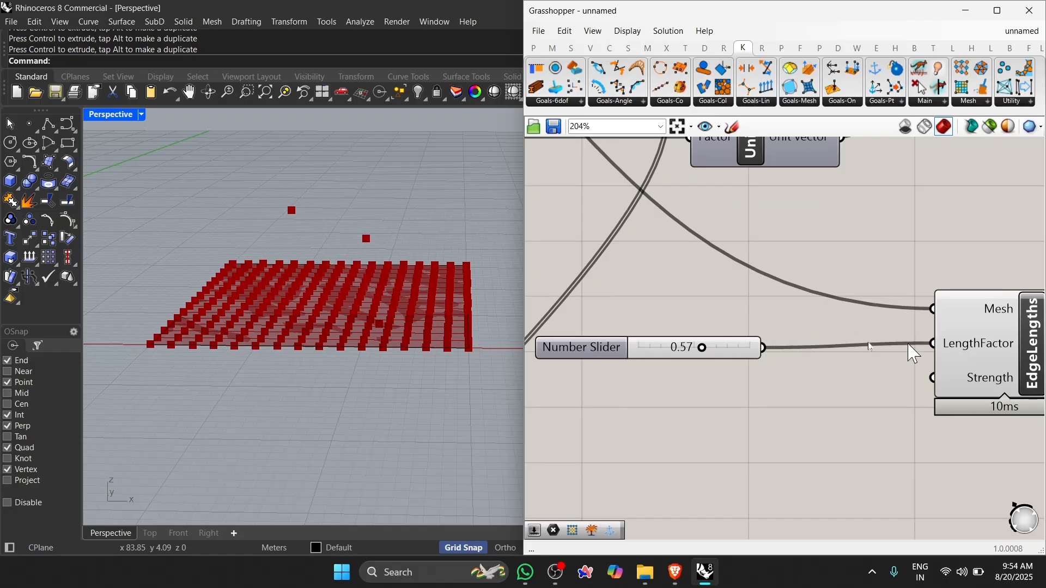
{"action": "left_click_drag", "start_coordinate": [731, 347], "coordinate": [793, 342]}
{"action": "scroll", "coordinate": [743, 407], "scroll_direction": "down", "scroll_amount": 10}
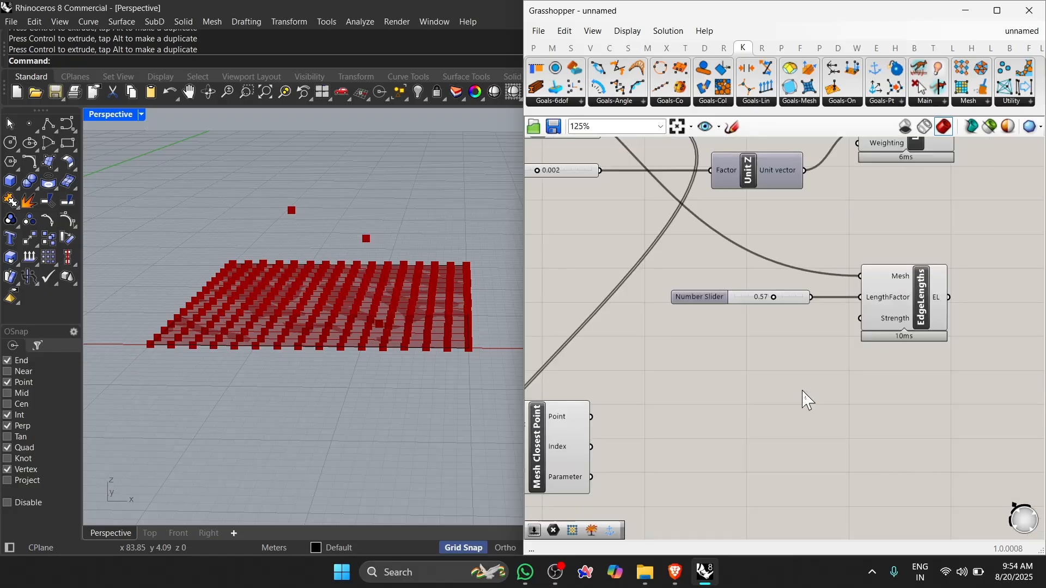
Add an Anchor goal below EdgeLengths in the second definition, matching the first definition's layout
{"action": "scroll", "coordinate": [805, 314], "scroll_direction": "up", "scroll_amount": 7}
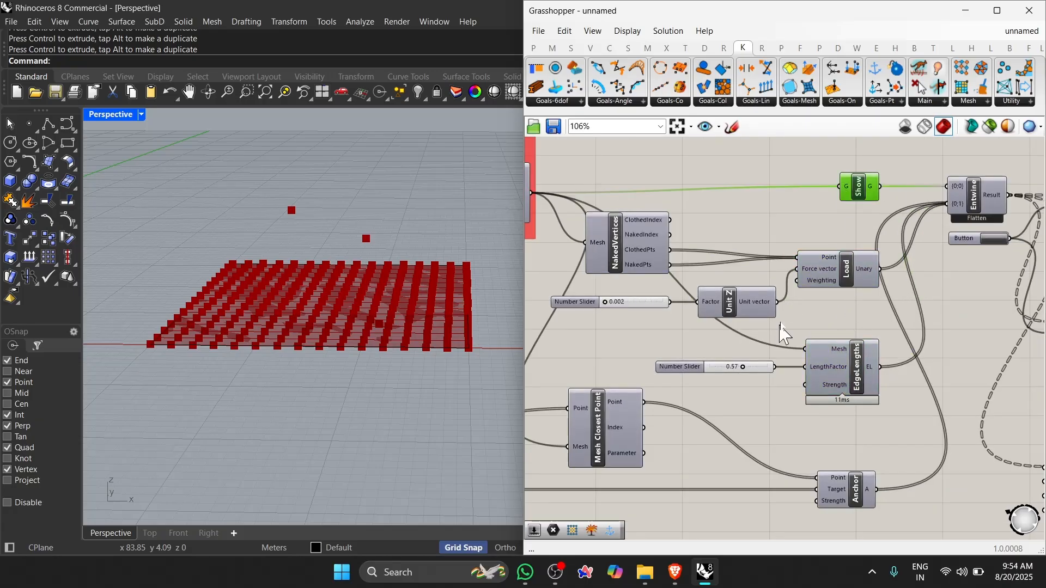
{"action": "scroll", "coordinate": [793, 255], "scroll_direction": "down", "scroll_amount": 2}
{"action": "scroll", "coordinate": [828, 453], "scroll_direction": "up", "scroll_amount": 2}
{"action": "left_click", "coordinate": [835, 413]}
{"action": "scroll", "coordinate": [819, 256], "scroll_direction": "down", "scroll_amount": 8}
{"action": "scroll", "coordinate": [818, 493], "scroll_direction": "up", "scroll_amount": 9}
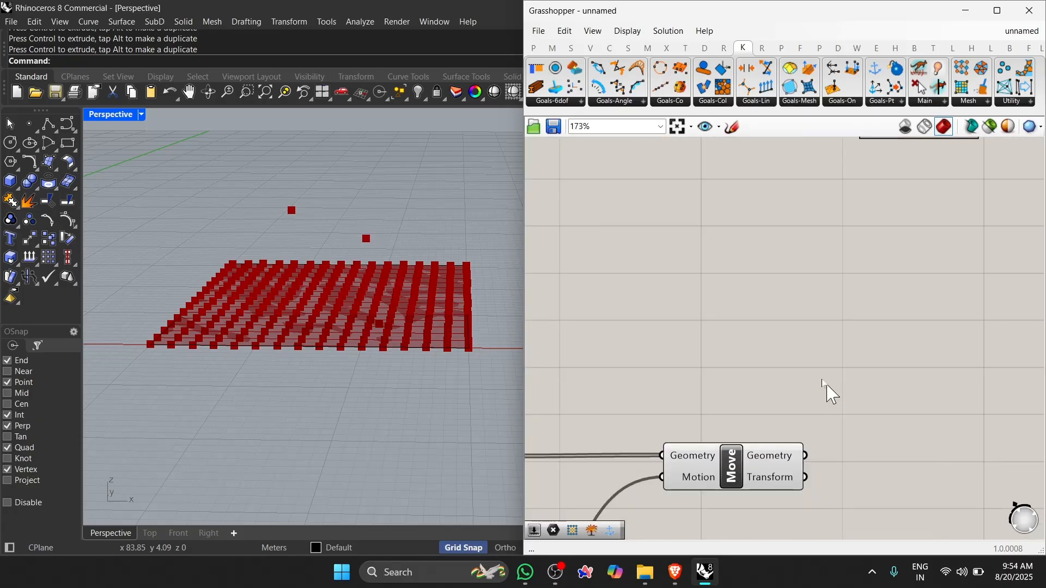
{"action": "scroll", "coordinate": [828, 393], "scroll_direction": "down", "scroll_amount": 3}
{"action": "double_click", "coordinate": [855, 341]}
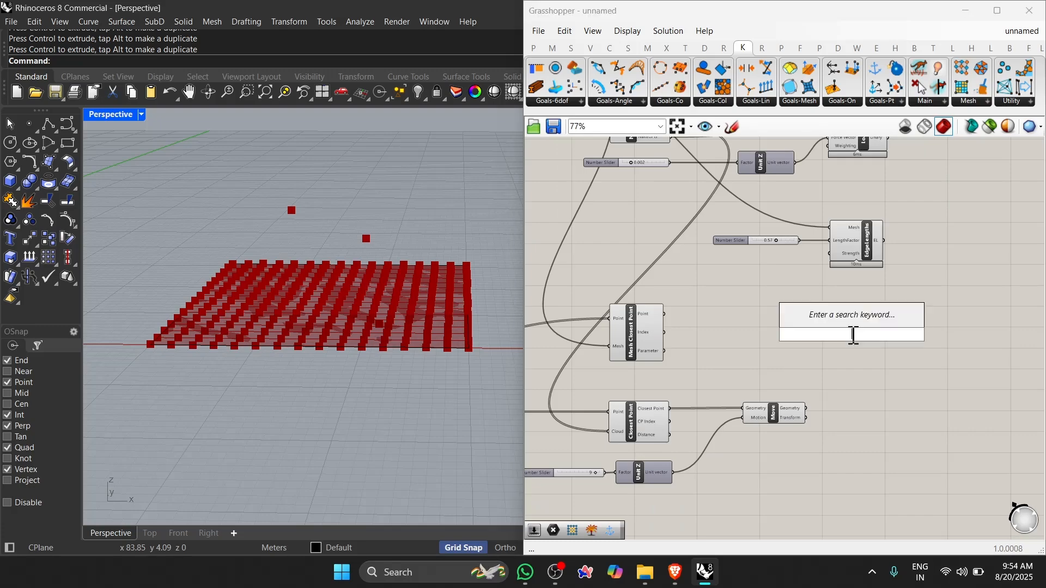
{"action": "left_click", "coordinate": [881, 103]}
{"action": "left_click_drag", "start_coordinate": [908, 153], "coordinate": [848, 377]}
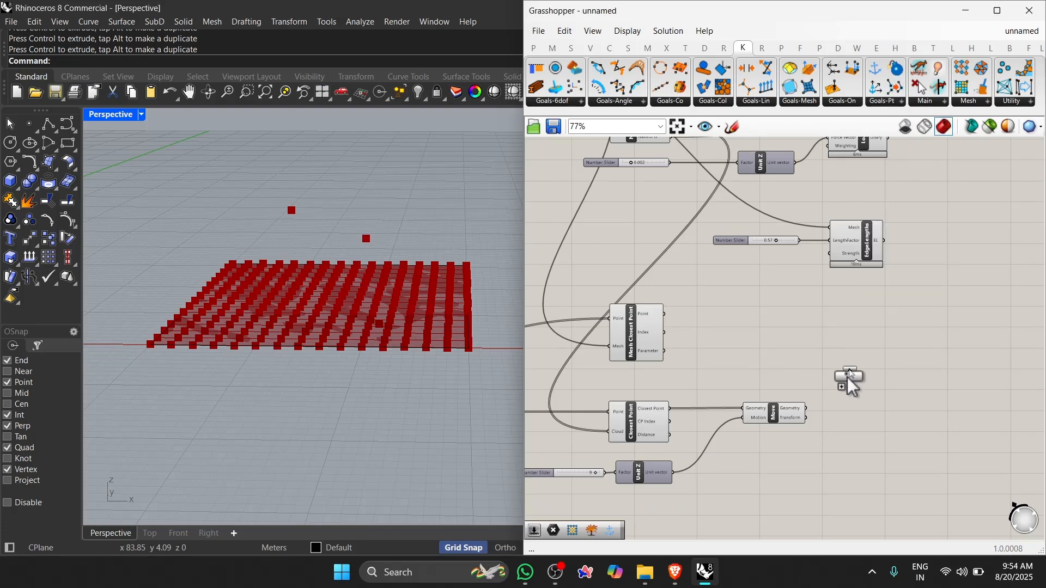
{"action": "scroll", "coordinate": [762, 337], "scroll_direction": "up", "scroll_amount": 4}
{"action": "left_click_drag", "start_coordinate": [936, 353], "coordinate": [979, 339]}
Raise the Mesh Closest Point component and connect its Point output to the Anchor's Point input
{"action": "scroll", "coordinate": [842, 333], "scroll_direction": "down", "scroll_amount": 4}
{"action": "scroll", "coordinate": [656, 313], "scroll_direction": "up", "scroll_amount": 2}
{"action": "left_click_drag", "start_coordinate": [647, 352], "coordinate": [656, 303]}
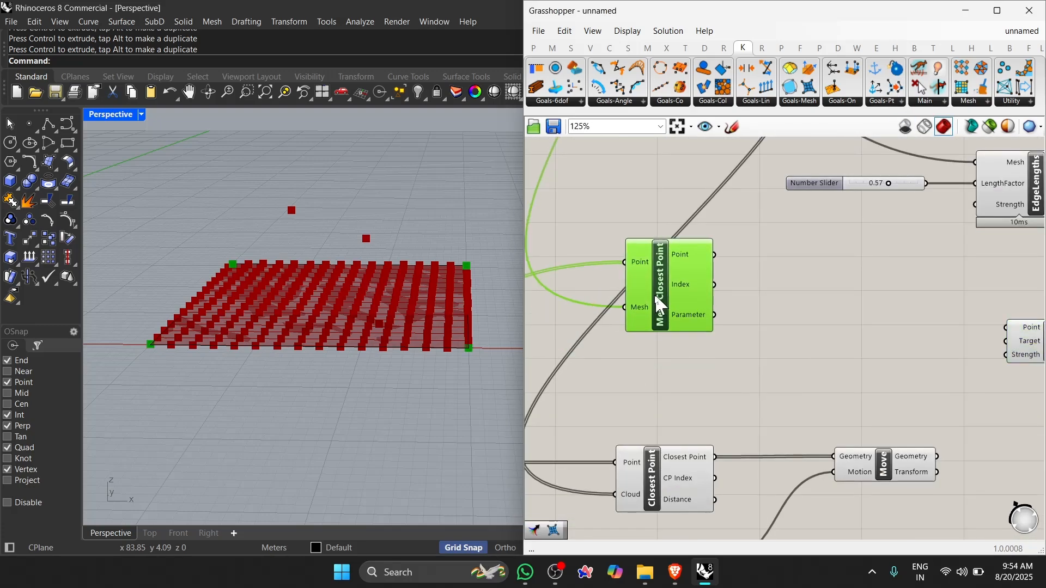
{"action": "left_click", "coordinate": [747, 279]}
{"action": "scroll", "coordinate": [862, 269], "scroll_direction": "down", "scroll_amount": 2}
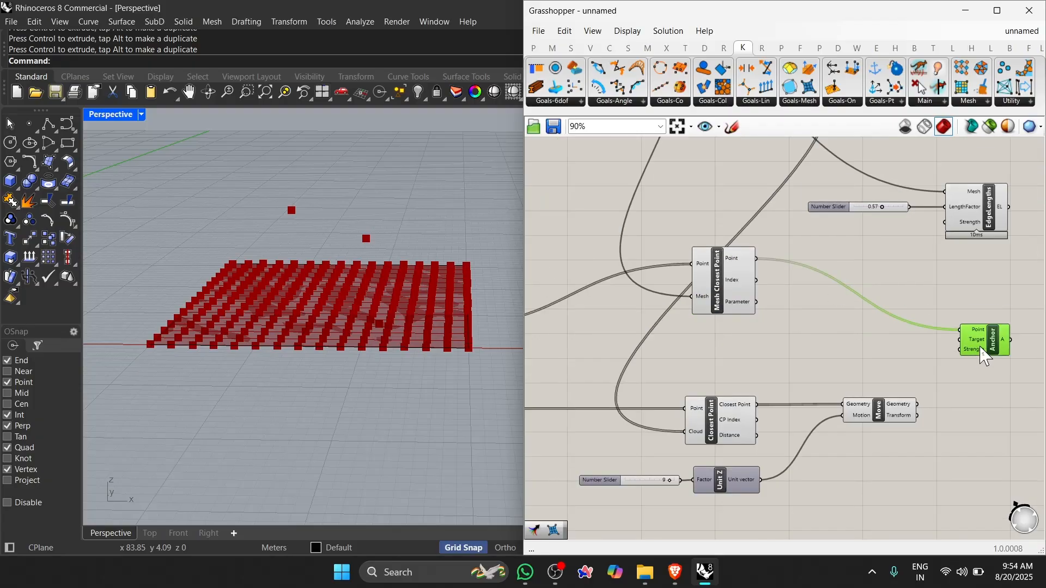
Connect the Point parameter feeding Mesh Closest Point to the Anchor's Target input
{"action": "scroll", "coordinate": [794, 242], "scroll_direction": "up", "scroll_amount": 1}
{"action": "left_click", "coordinate": [798, 248]}
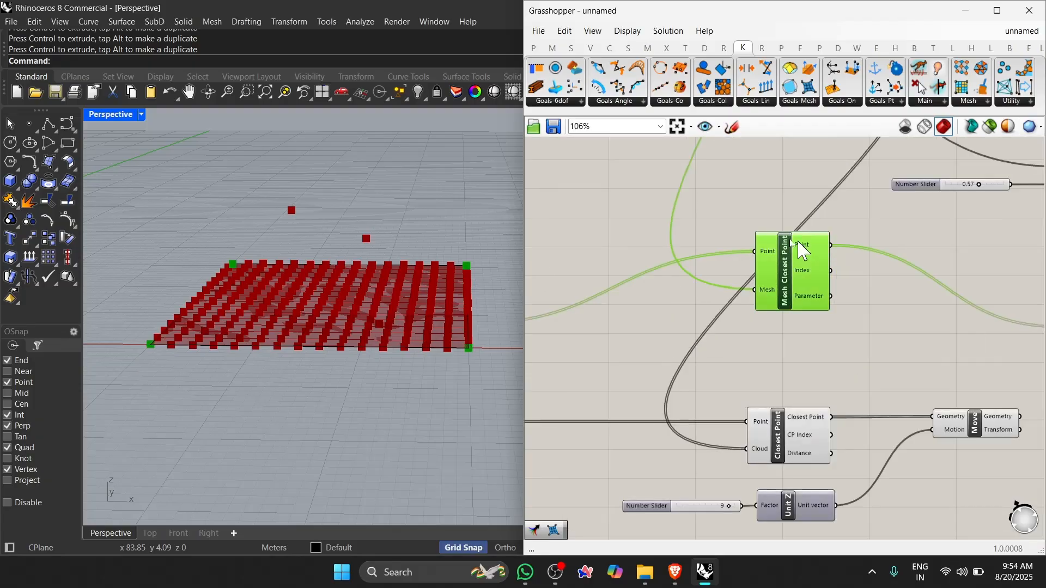
{"action": "scroll", "coordinate": [803, 252], "scroll_direction": "down", "scroll_amount": 1}
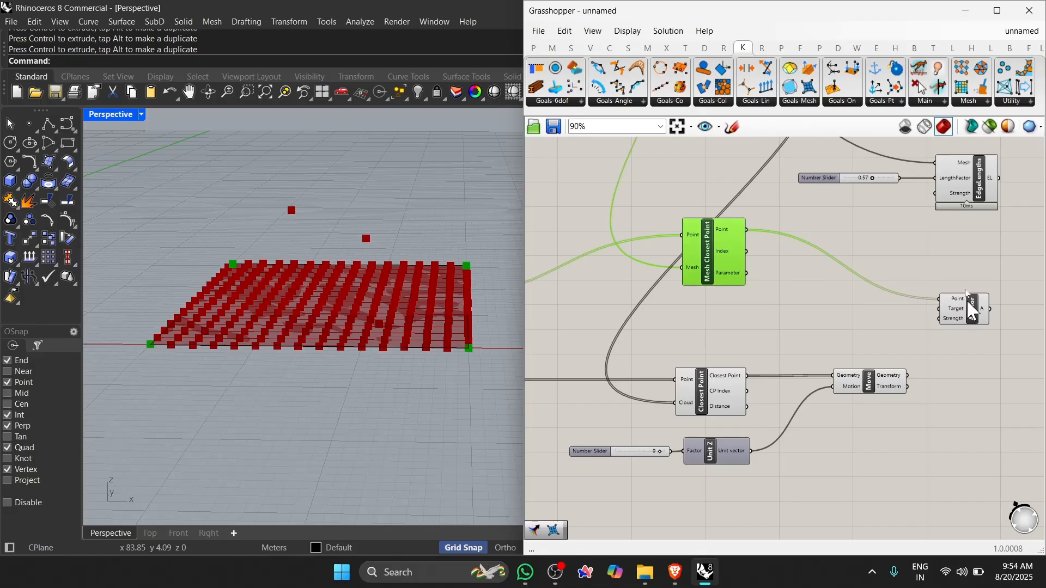
{"action": "scroll", "coordinate": [971, 311], "scroll_direction": "down", "scroll_amount": 1}
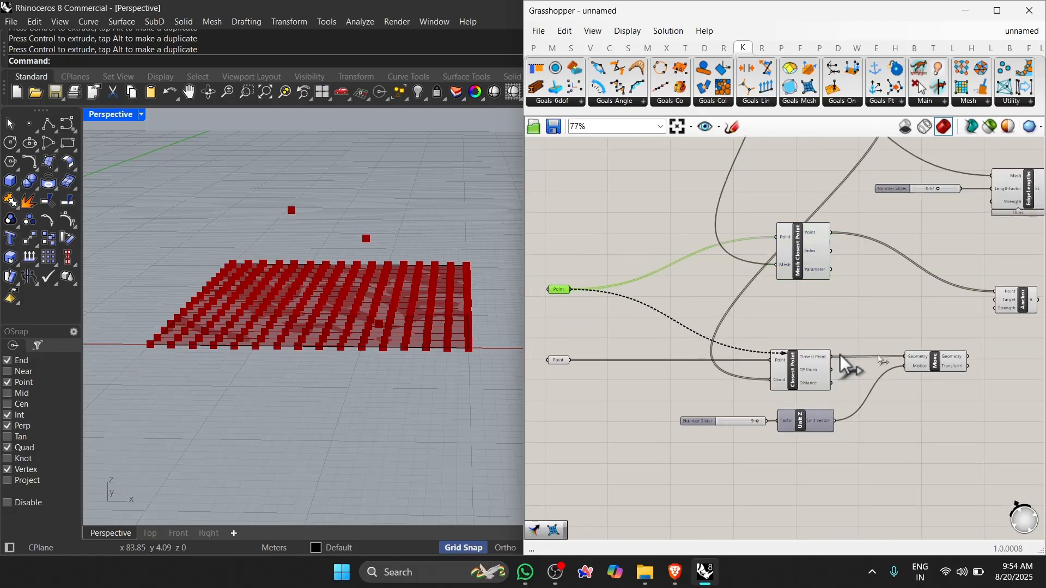
{"action": "scroll", "coordinate": [861, 327], "scroll_direction": "up", "scroll_amount": 1}
{"action": "left_click_drag", "start_coordinate": [840, 356], "coordinate": [925, 294]}
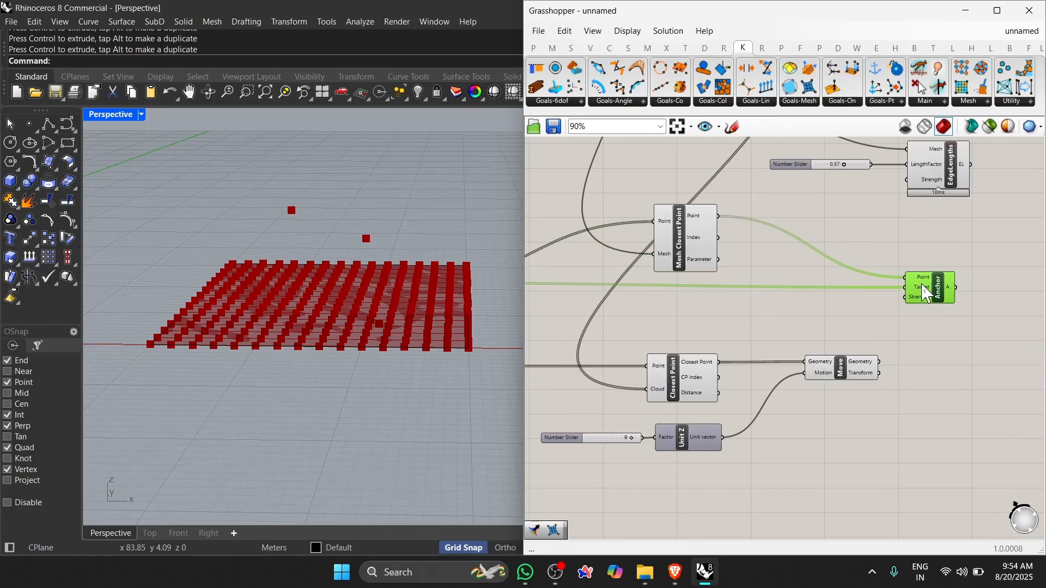
Add another Anchor goal beside the Move component and lower Move to clear space for its wires
{"action": "left_click", "coordinate": [857, 103]}
{"action": "left_click_drag", "start_coordinate": [893, 140], "coordinate": [965, 422]}
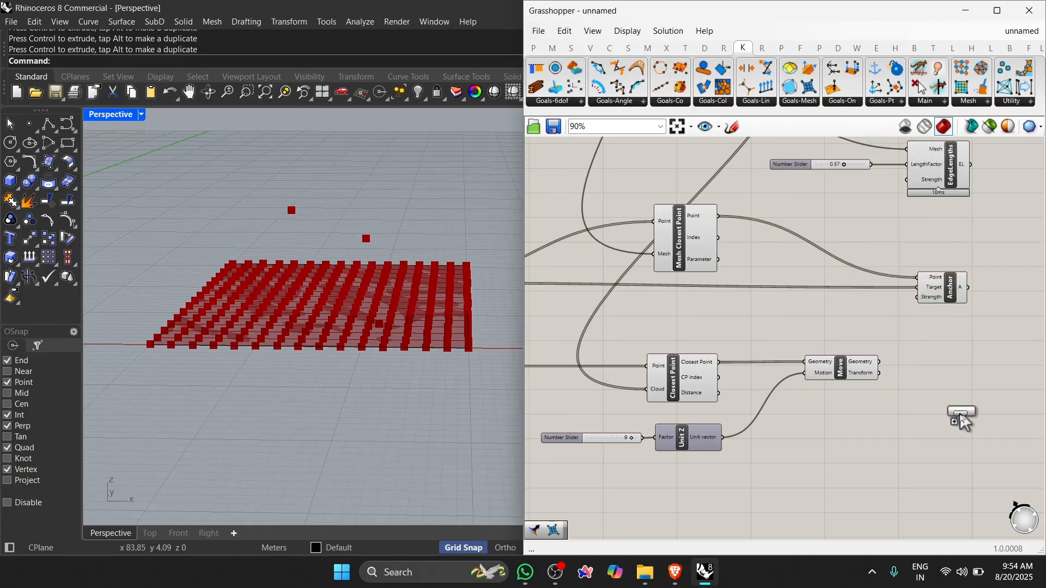
{"action": "scroll", "coordinate": [891, 435], "scroll_direction": "up", "scroll_amount": 1}
{"action": "left_click_drag", "start_coordinate": [829, 350], "coordinate": [808, 426]}
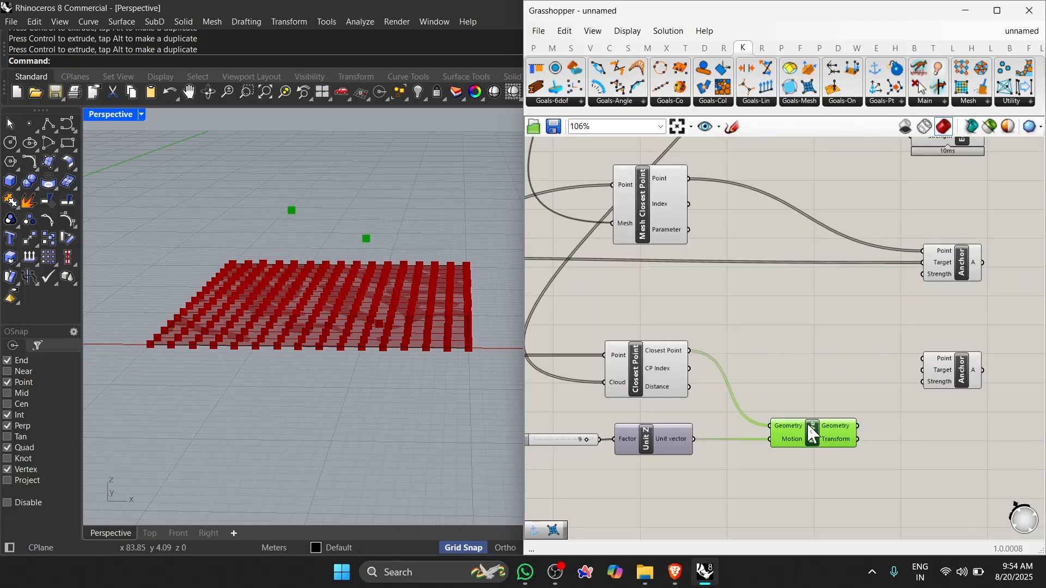
Connect the Closest Point component's Closest Point output to the new Anchor's Point input
{"action": "right_click_drag", "start_coordinate": [788, 358], "coordinate": [858, 337]}
{"action": "left_click", "coordinate": [703, 355]}
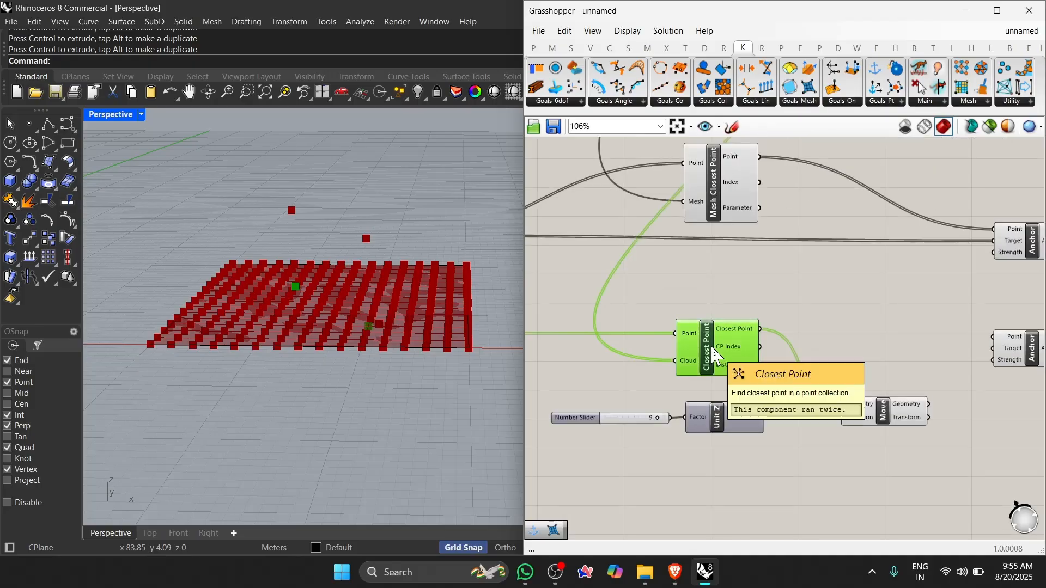
{"action": "left_click", "coordinate": [772, 338]}
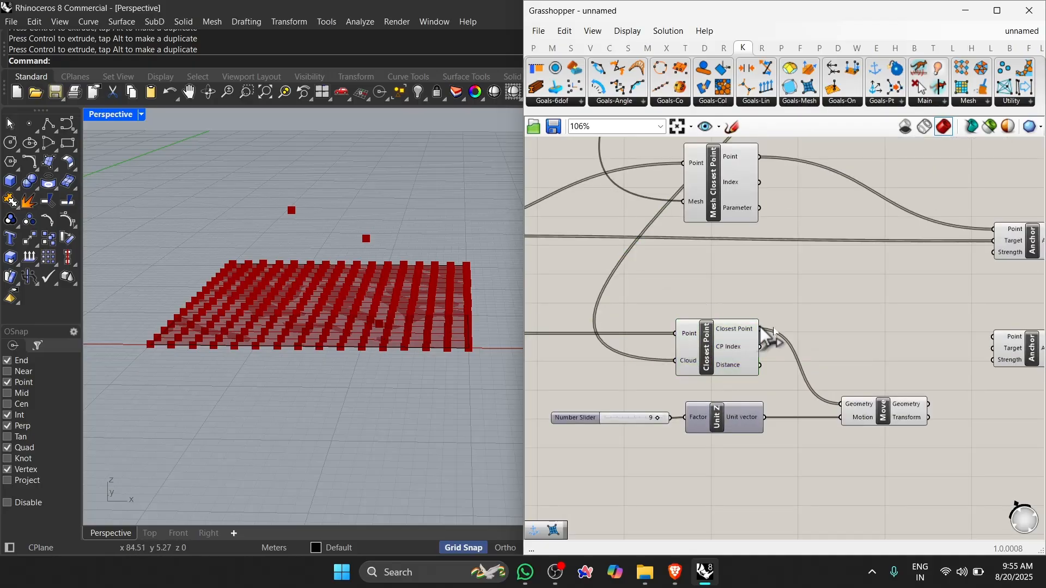
{"action": "scroll", "coordinate": [778, 351], "scroll_direction": "up", "scroll_amount": 1}
{"action": "right_click_drag", "start_coordinate": [778, 351], "coordinate": [686, 331]}
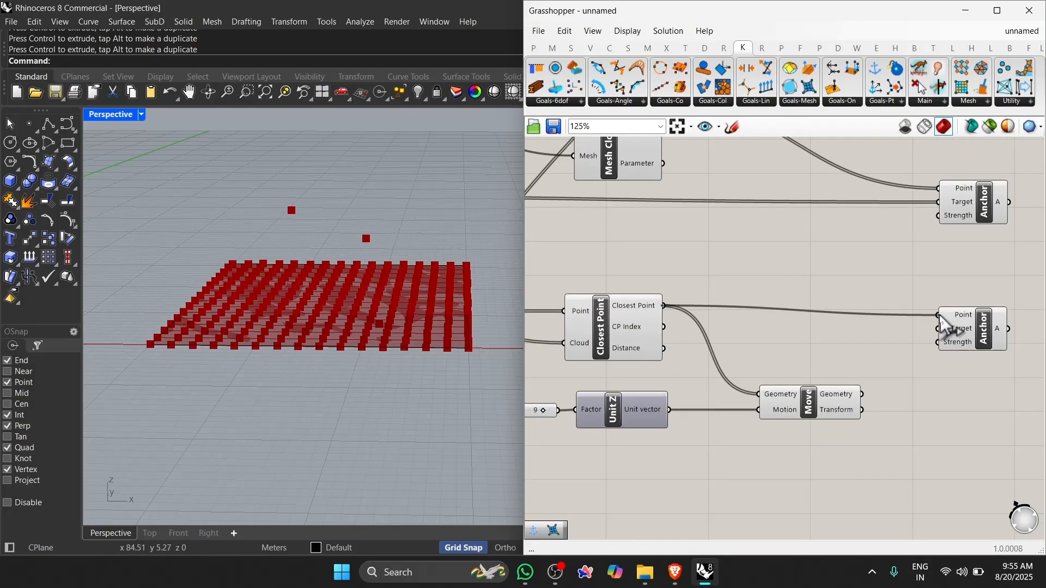
Connect the Move component's Geometry output to the new Anchor's Target input
{"action": "right_click_drag", "start_coordinate": [406, 284], "coordinate": [433, 335]}
{"action": "left_click", "coordinate": [799, 333]}
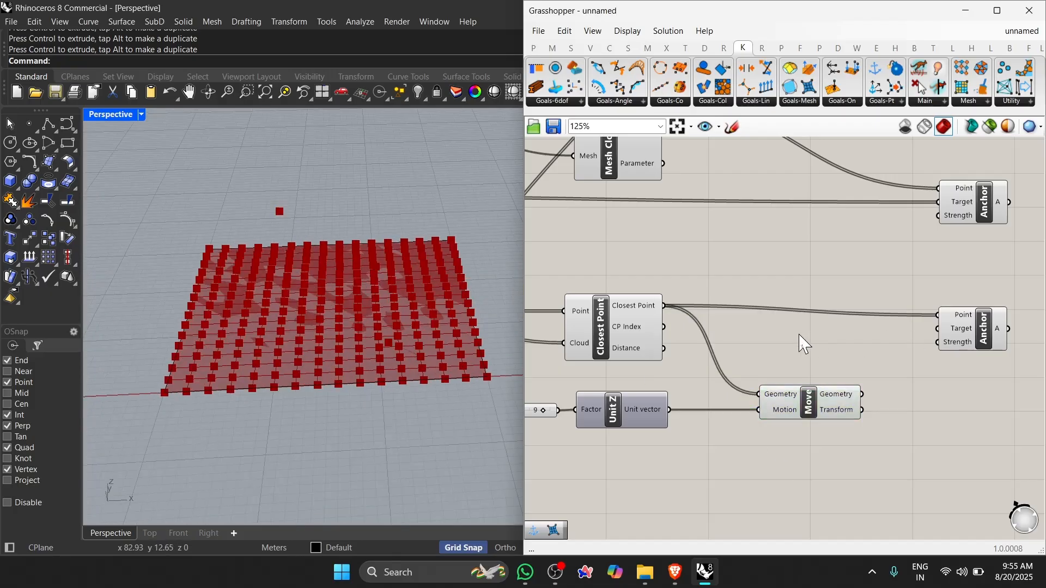
{"action": "scroll", "coordinate": [801, 335], "scroll_direction": "up", "scroll_amount": 1}
{"action": "right_click_drag", "start_coordinate": [800, 335], "coordinate": [733, 303]}
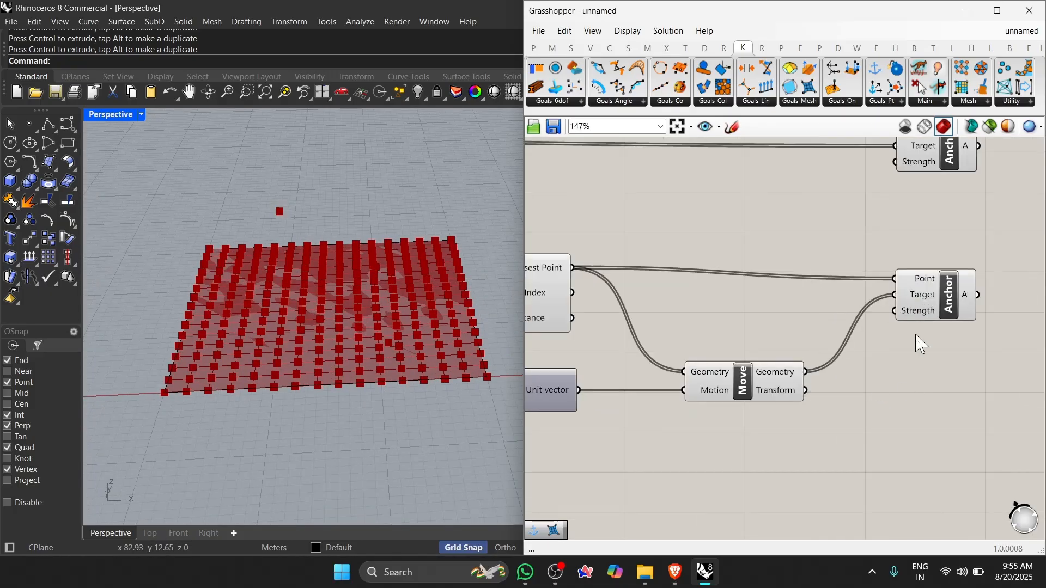
{"action": "left_click", "coordinate": [934, 297]}
{"action": "left_click", "coordinate": [852, 397]}
Shift the Show, Load, EdgeLengths and both Anchor goals together, farther from the components that feed them
{"action": "scroll", "coordinate": [786, 226], "scroll_direction": "down", "scroll_amount": 9}
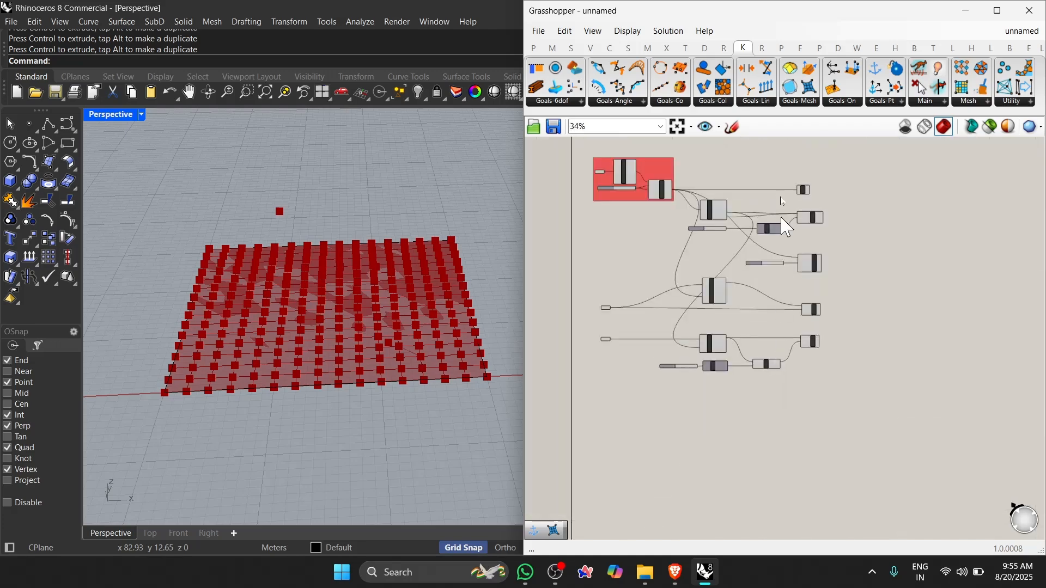
{"action": "scroll", "coordinate": [779, 184], "scroll_direction": "up", "scroll_amount": 2}
{"action": "left_click_drag", "start_coordinate": [781, 171], "coordinate": [848, 418]}
{"action": "left_click", "coordinate": [930, 416]}
{"action": "left_click_drag", "start_coordinate": [792, 165], "coordinate": [873, 401]}
{"action": "left_click", "coordinate": [680, 264]}
{"action": "scroll", "coordinate": [757, 323], "scroll_direction": "down", "scroll_amount": 2}
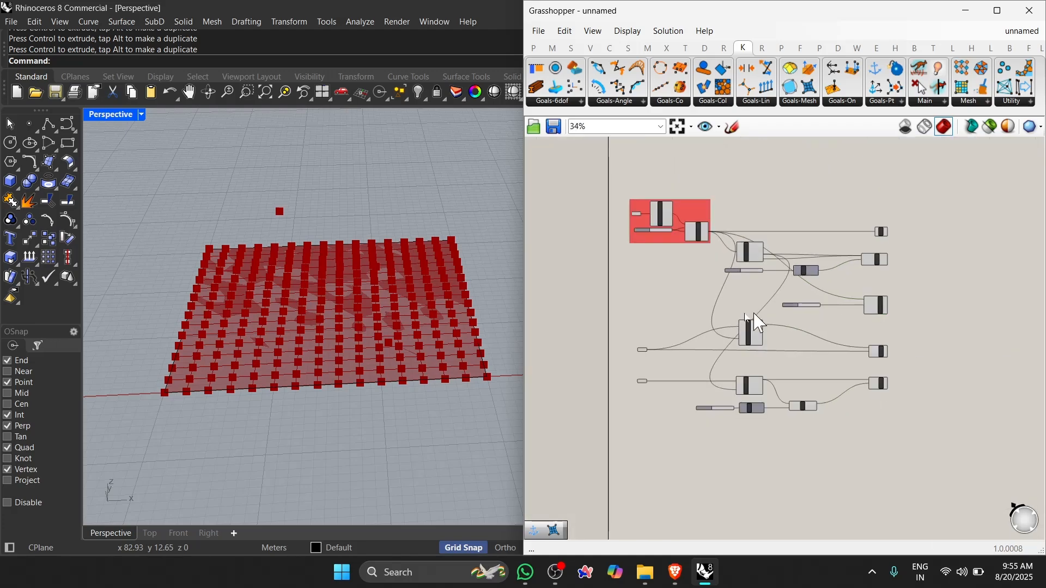
Maximize the Grasshopper window and look over the wiring from the mesh components to the goals
{"action": "scroll", "coordinate": [761, 316], "scroll_direction": "up", "scroll_amount": 4}
{"action": "left_click", "coordinate": [995, 10]}
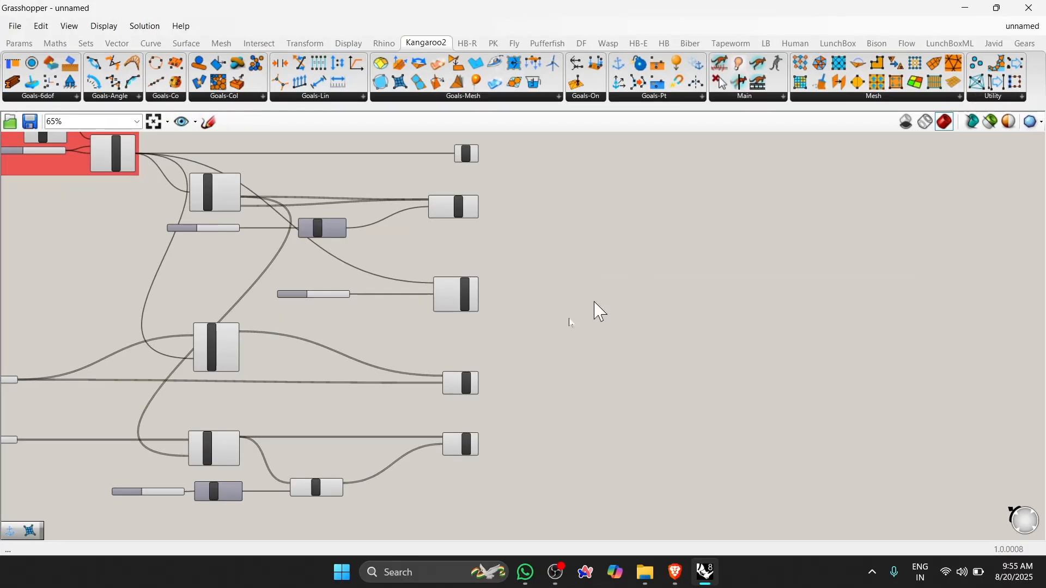
{"action": "scroll", "coordinate": [361, 356], "scroll_direction": "up", "scroll_amount": 3}
{"action": "right_click_drag", "start_coordinate": [361, 356], "coordinate": [773, 575]}
{"action": "scroll", "coordinate": [678, 425], "scroll_direction": "up", "scroll_amount": 1}
{"action": "mouse_move", "coordinate": [606, 402]}
{"action": "right_mouse_down"}
{"action": "mouse_move", "coordinate": [588, 369]}
{"action": "mouse_move", "coordinate": [590, 389]}
{"action": "right_mouse_up"}
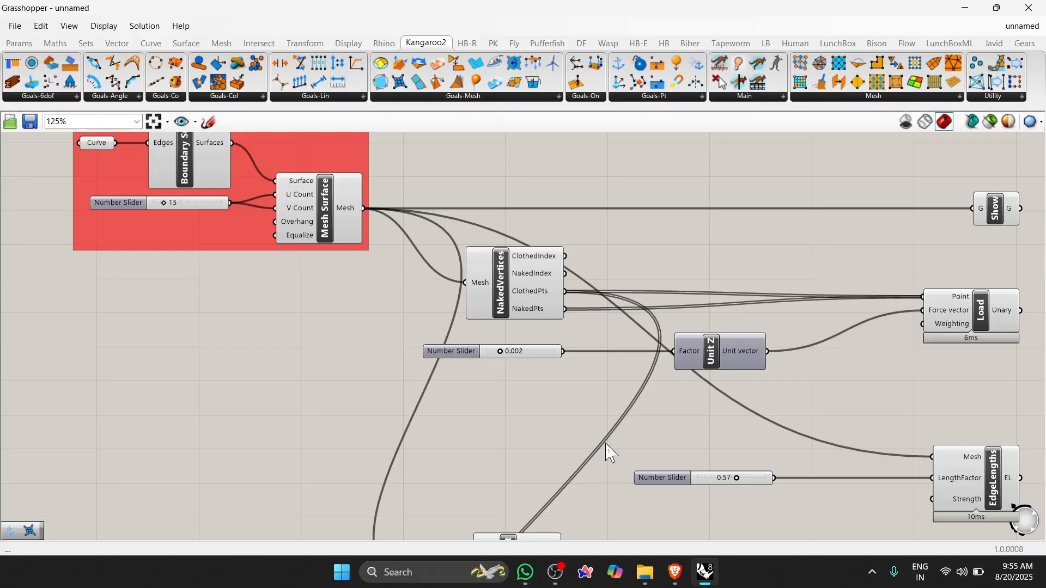
{"action": "right_click_drag", "start_coordinate": [502, 387], "coordinate": [499, 398]}
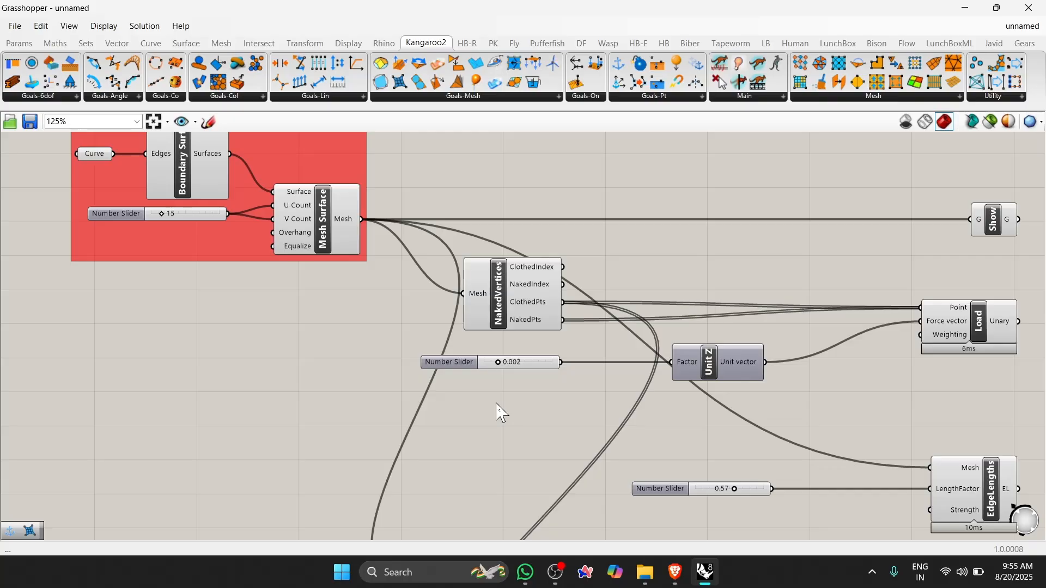
{"action": "mouse_move", "coordinate": [674, 572]}
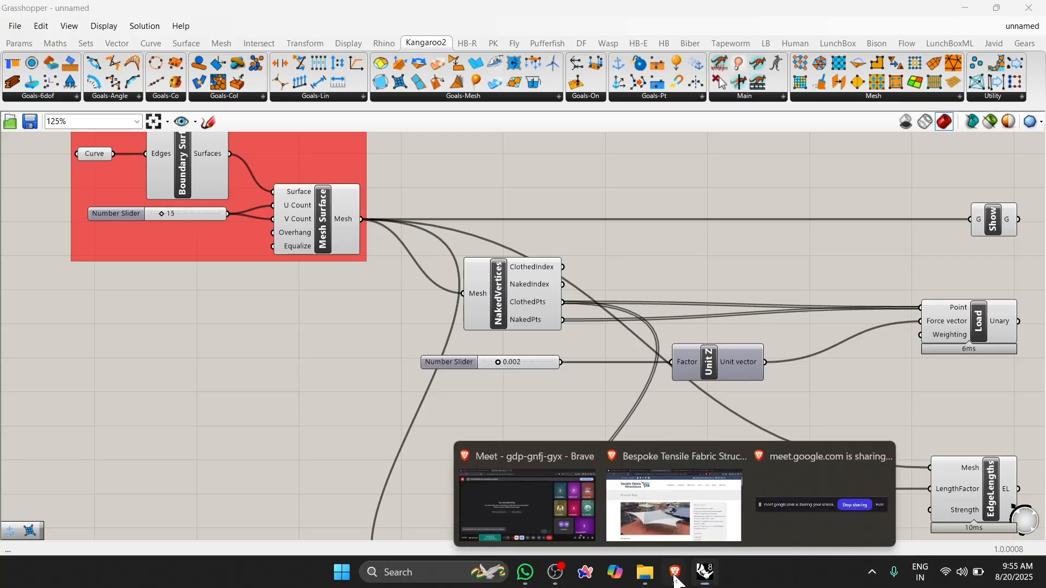
{"action": "left_click", "coordinate": [462, 526]}
{"action": "left_click", "coordinate": [706, 572]}
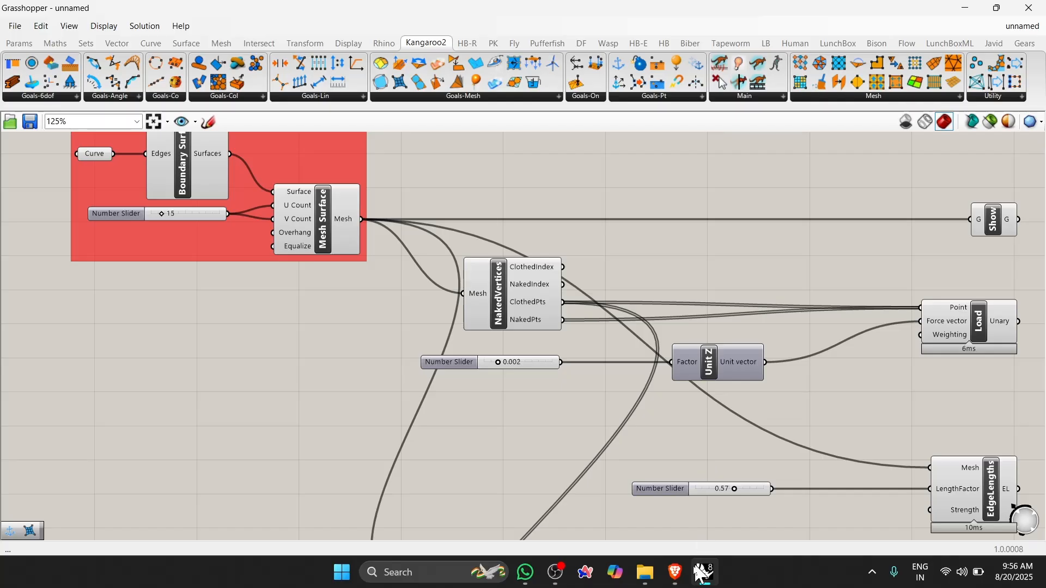
{"action": "right_click_drag", "start_coordinate": [423, 467], "coordinate": [469, 241]}
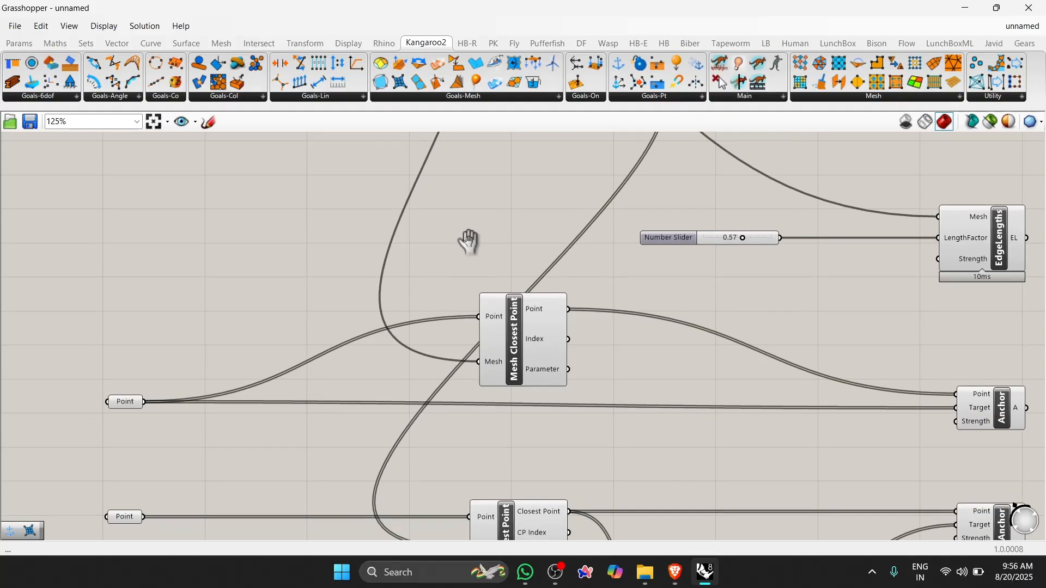
{"action": "scroll", "coordinate": [481, 285], "scroll_direction": "down", "scroll_amount": 3}
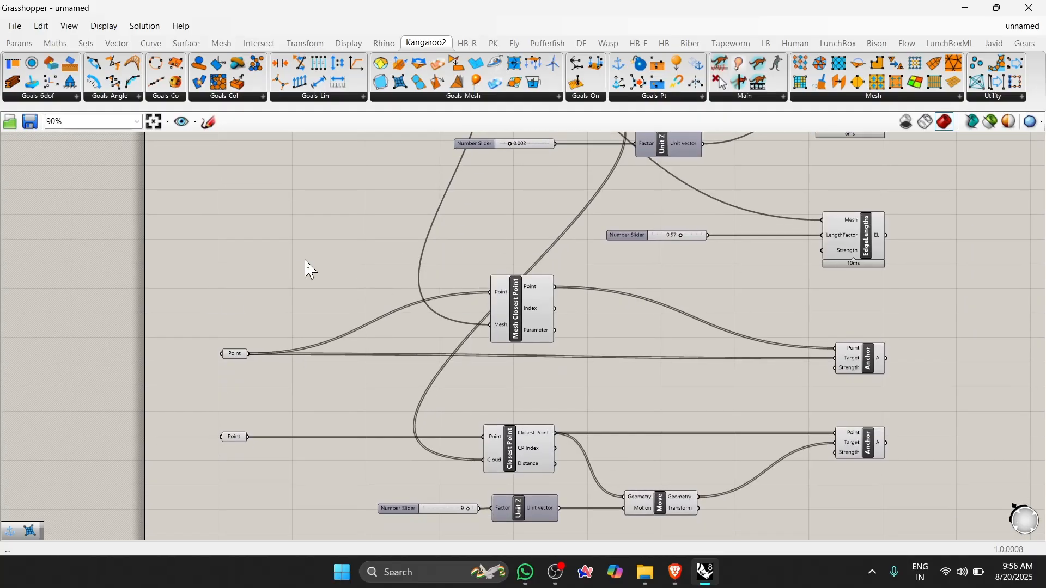
{"action": "right_click_drag", "start_coordinate": [516, 199], "coordinate": [536, 289]}
{"action": "scroll", "coordinate": [522, 378], "scroll_direction": "down", "scroll_amount": 3}
{"action": "left_click", "coordinate": [676, 571]}
{"action": "left_click", "coordinate": [552, 511]}
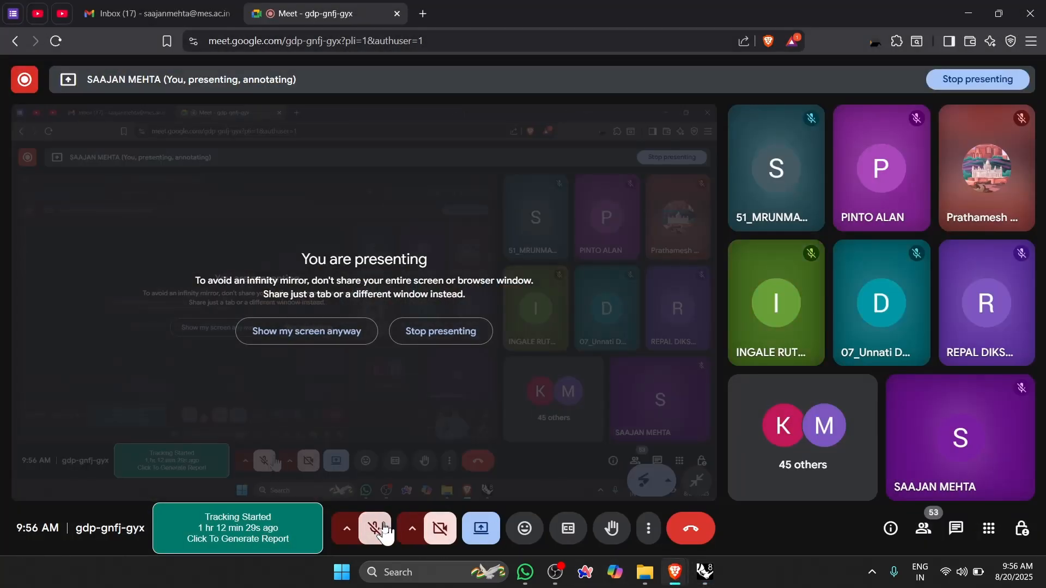
{"action": "left_click", "coordinate": [706, 573]}
Add an Entwine component beside the goals in the second definition
{"action": "scroll", "coordinate": [625, 362], "scroll_direction": "up", "scroll_amount": 2}
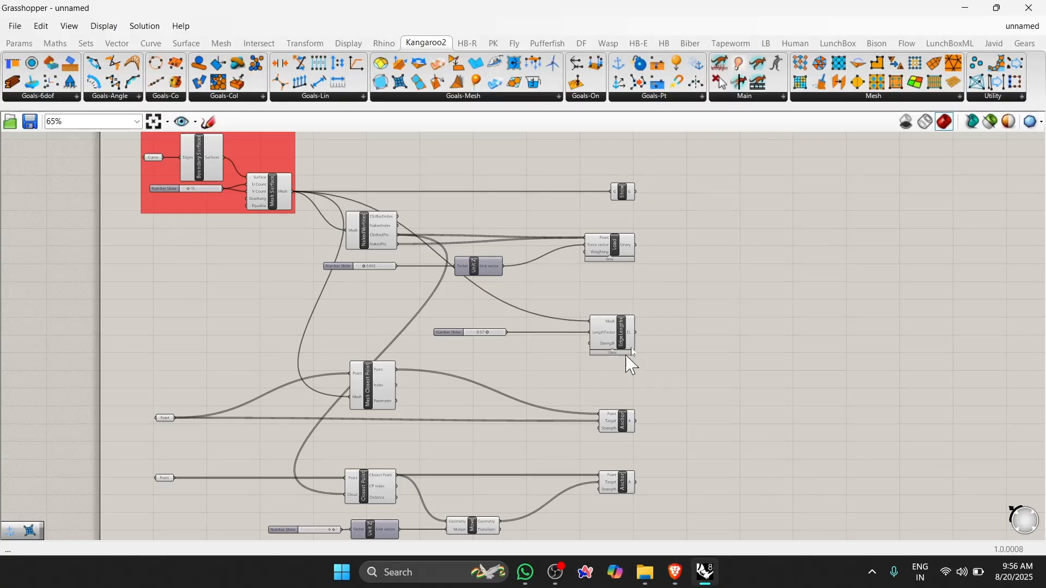
{"action": "scroll", "coordinate": [747, 280], "scroll_direction": "up", "scroll_amount": 3}
{"action": "double_click", "coordinate": [747, 271]}
{"action": "type", "text": "entwine"}
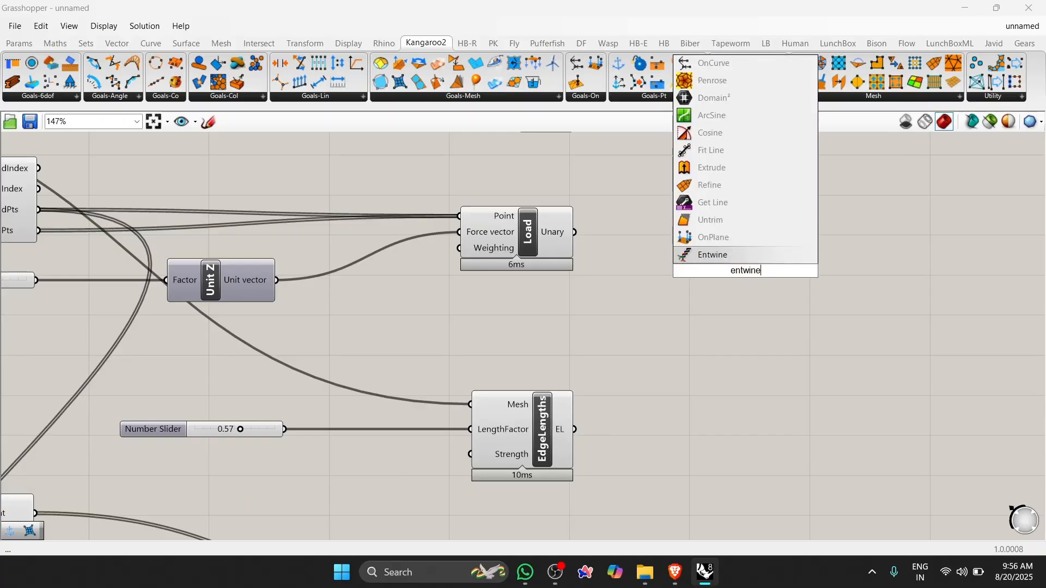
{"action": "key", "text": "Return"}
{"action": "scroll", "coordinate": [711, 297], "scroll_direction": "down", "scroll_amount": 1}
{"action": "right_click_drag", "start_coordinate": [690, 311], "coordinate": [676, 344]}
Connect the Show goal's output to Entwine's Branch {0;0} and move Entwine farther from the goals
{"action": "scroll", "coordinate": [613, 164], "scroll_direction": "up", "scroll_amount": 2}
{"action": "left_click", "coordinate": [552, 183]}
{"action": "left_click", "coordinate": [579, 199]}
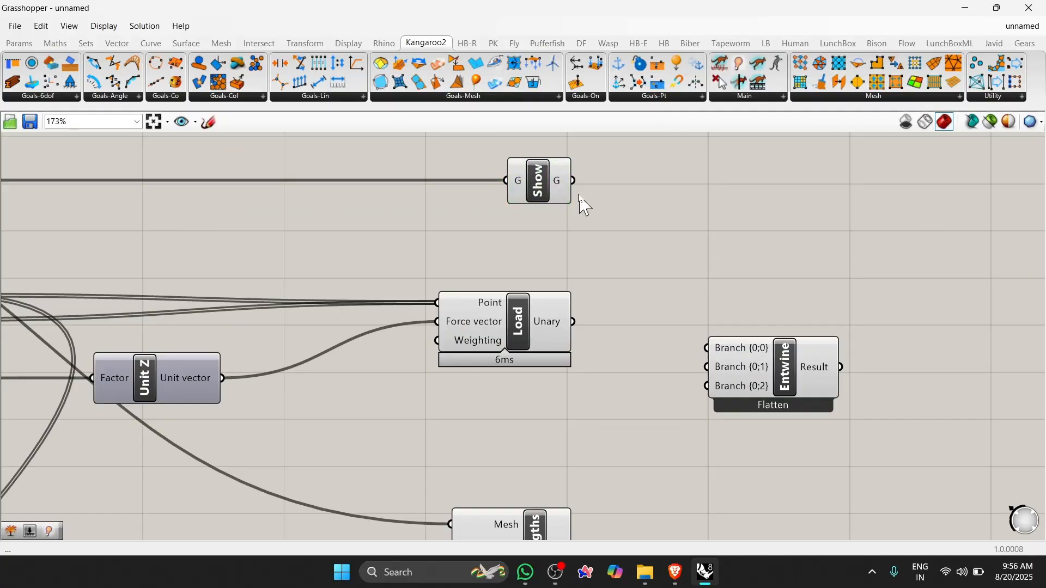
{"action": "left_click_drag", "start_coordinate": [671, 322], "coordinate": [709, 349]}
{"action": "left_click_drag", "start_coordinate": [778, 366], "coordinate": [826, 327]}
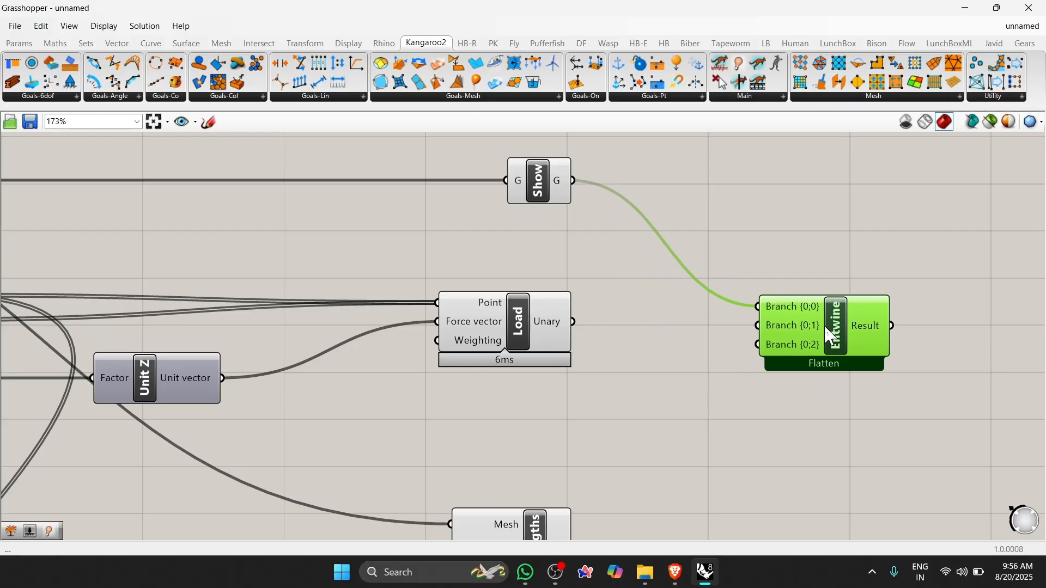
{"action": "left_click", "coordinate": [634, 238]}
Connect the Load goal's Unary output and the EdgeLengths EL output to Entwine's Branch {0;1}
{"action": "scroll", "coordinate": [628, 231], "scroll_direction": "down", "scroll_amount": 3}
{"action": "scroll", "coordinate": [597, 315], "scroll_direction": "up", "scroll_amount": 2}
{"action": "left_click", "coordinate": [572, 274]}
{"action": "left_click", "coordinate": [577, 418]}
{"action": "scroll", "coordinate": [590, 305], "scroll_direction": "down", "scroll_amount": 2}
{"action": "right_click_drag", "start_coordinate": [588, 520], "coordinate": [591, 439]}
{"action": "scroll", "coordinate": [591, 439], "scroll_direction": "up", "scroll_amount": 2}
{"action": "left_click", "coordinate": [581, 417]}
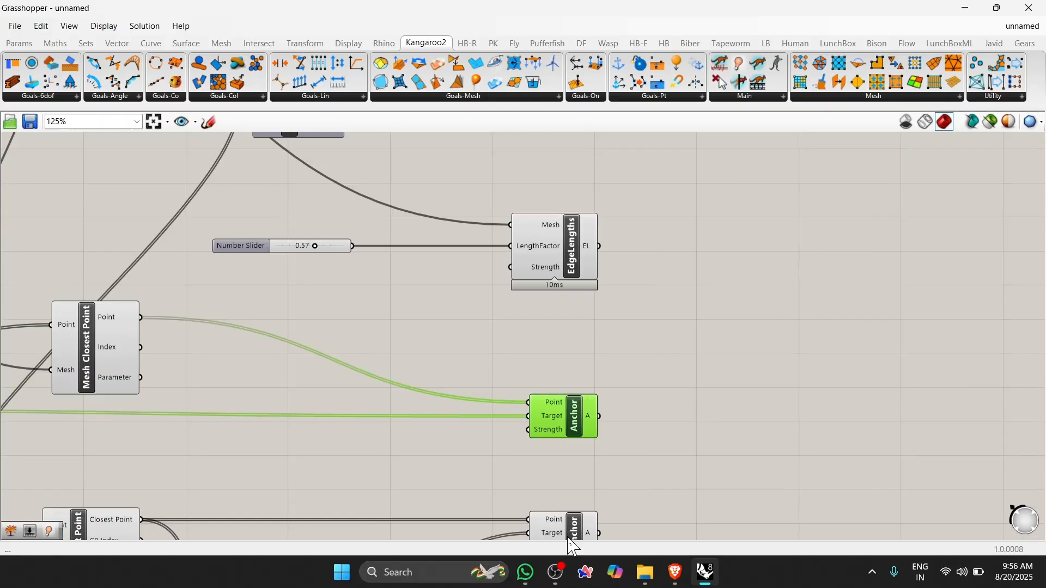
{"action": "left_click", "coordinate": [571, 533]}
{"action": "scroll", "coordinate": [617, 196], "scroll_direction": "up", "scroll_amount": 5}
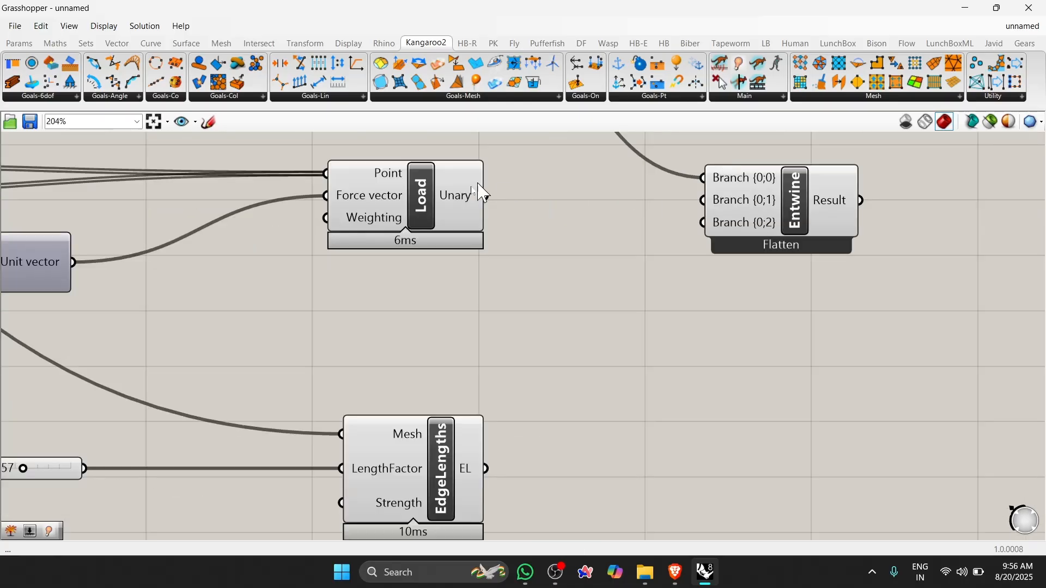
{"action": "scroll", "coordinate": [642, 226], "scroll_direction": "down", "scroll_amount": 3}
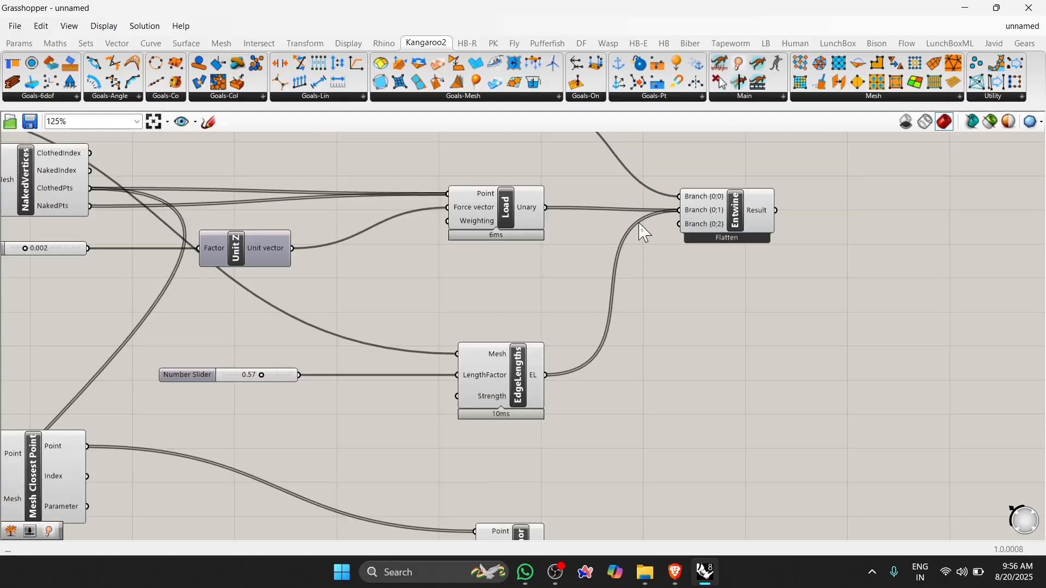
Add both Anchor goal outputs to Entwine's Branch {0;1}, keeping the Load and EdgeLengths wires
{"action": "scroll", "coordinate": [553, 483], "scroll_direction": "down", "scroll_amount": 1}
{"action": "scroll", "coordinate": [561, 496], "scroll_direction": "up", "scroll_amount": 1}
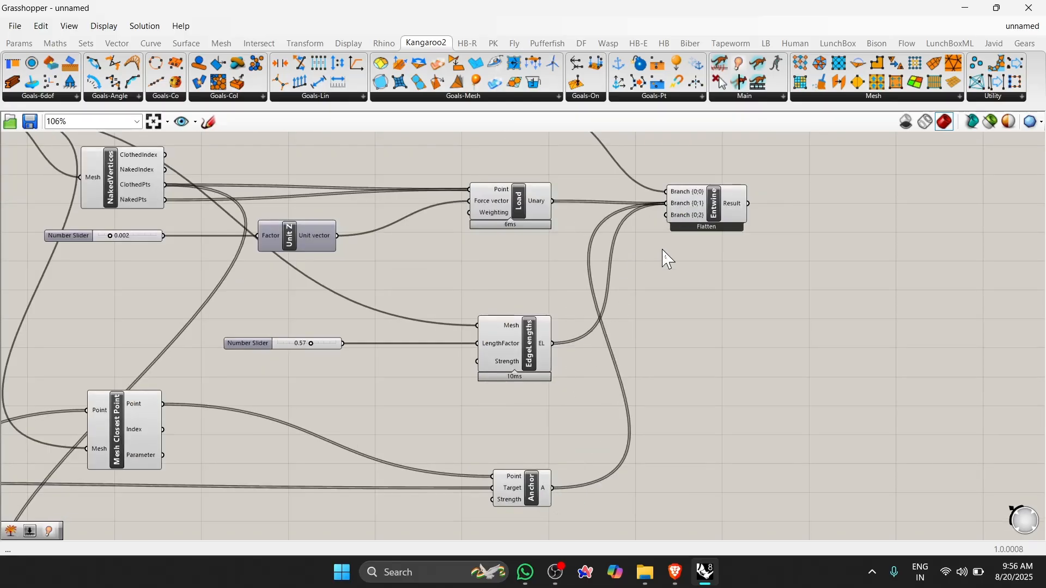
{"action": "scroll", "coordinate": [663, 251], "scroll_direction": "down", "scroll_amount": 2}
{"action": "scroll", "coordinate": [577, 485], "scroll_direction": "up", "scroll_amount": 2}
{"action": "scroll", "coordinate": [653, 436], "scroll_direction": "down", "scroll_amount": 3}
{"action": "left_click_drag", "start_coordinate": [577, 486], "coordinate": [675, 233], "text": "shift"}
{"action": "scroll", "coordinate": [676, 232], "scroll_direction": "up", "scroll_amount": 4}
{"action": "scroll", "coordinate": [633, 213], "scroll_direction": "down", "scroll_amount": 4}
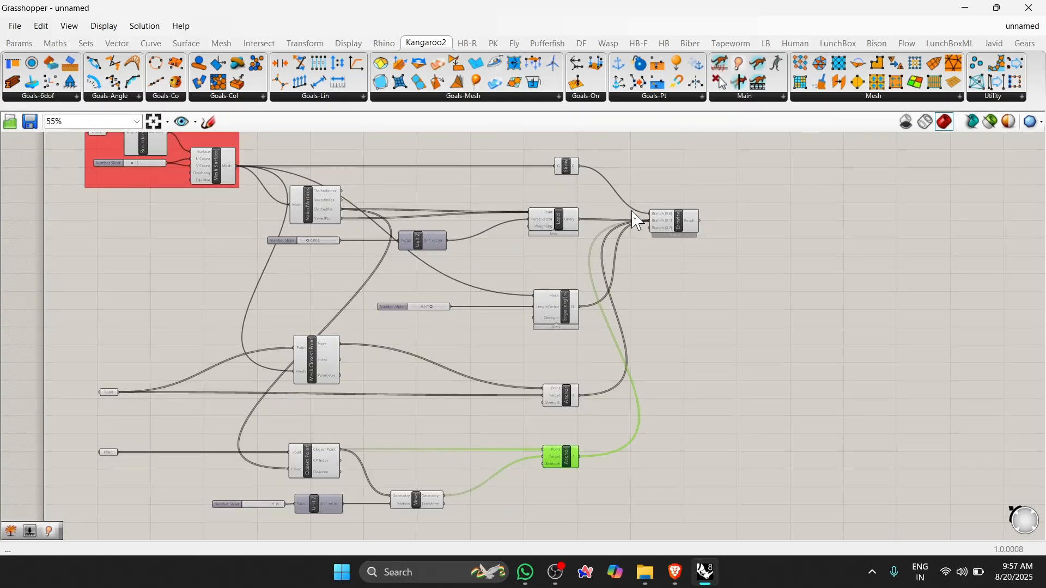
{"action": "scroll", "coordinate": [692, 196], "scroll_direction": "up", "scroll_amount": 3}
{"action": "scroll", "coordinate": [619, 289], "scroll_direction": "down", "scroll_amount": 2}
{"action": "scroll", "coordinate": [703, 294], "scroll_direction": "up", "scroll_amount": 1}
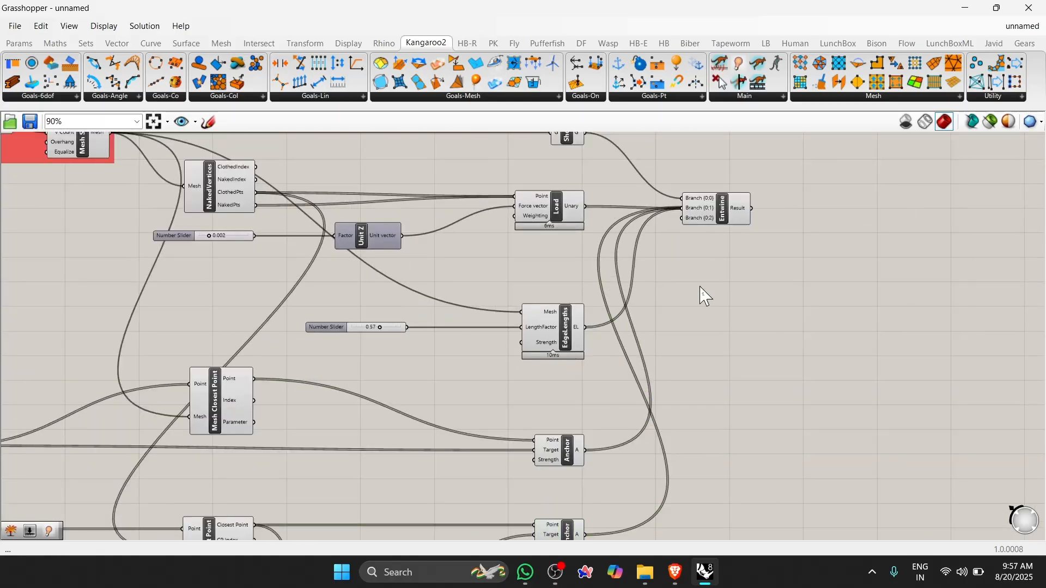
Remove the unused Branch {0;2} input from Entwine and align the component with the Load goal
{"action": "scroll", "coordinate": [722, 213], "scroll_direction": "up", "scroll_amount": 4}
{"action": "left_click", "coordinate": [715, 218]}
{"action": "scroll", "coordinate": [696, 327], "scroll_direction": "down", "scroll_amount": 2}
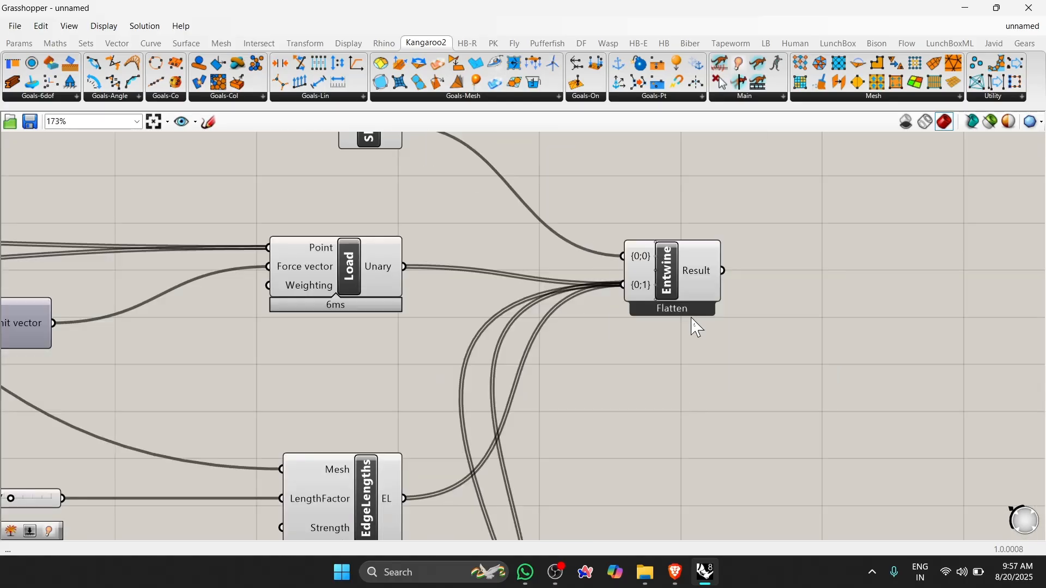
{"action": "scroll", "coordinate": [691, 316], "scroll_direction": "up", "scroll_amount": 1}
{"action": "left_click_drag", "start_coordinate": [670, 263], "coordinate": [671, 240]}
{"action": "scroll", "coordinate": [702, 273], "scroll_direction": "down", "scroll_amount": 5}
{"action": "right_click_drag", "start_coordinate": [634, 408], "coordinate": [643, 356]}
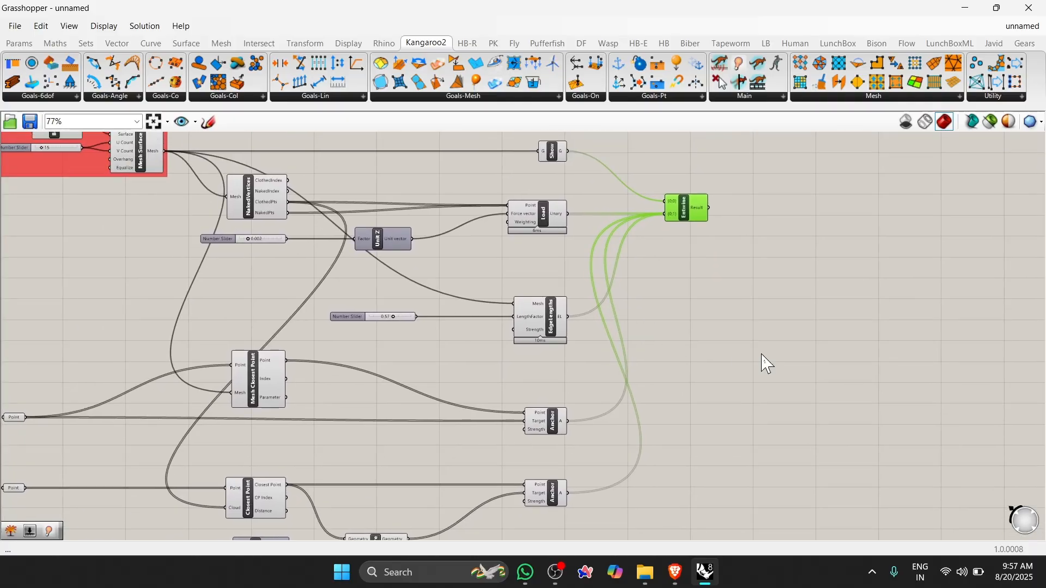
Add a BouncySolver beside Entwine and connect Entwine's Result output to its GoalObjects input
{"action": "scroll", "coordinate": [776, 169], "scroll_direction": "up", "scroll_amount": 4}
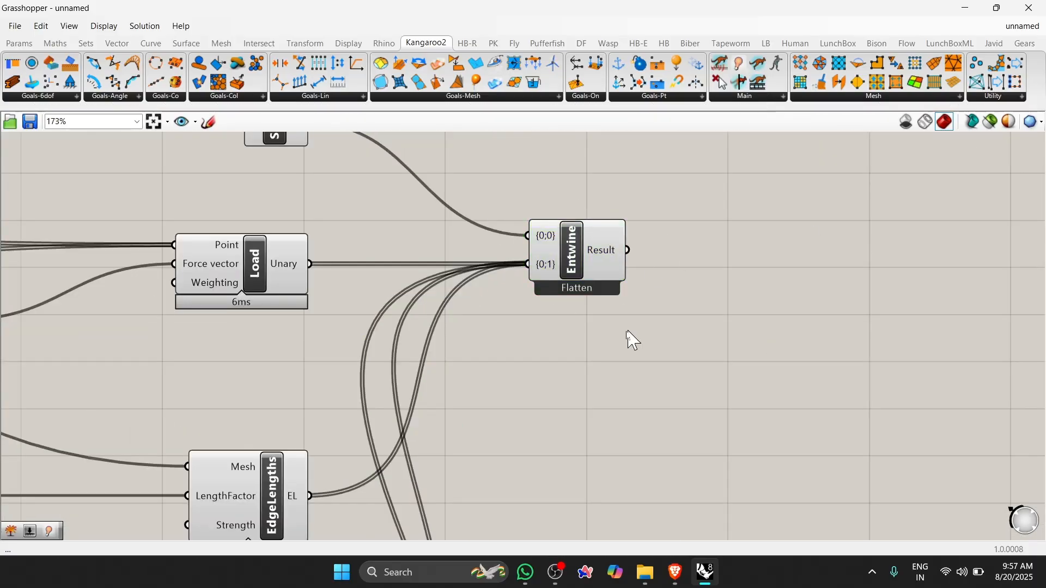
{"action": "left_click", "coordinate": [757, 101]}
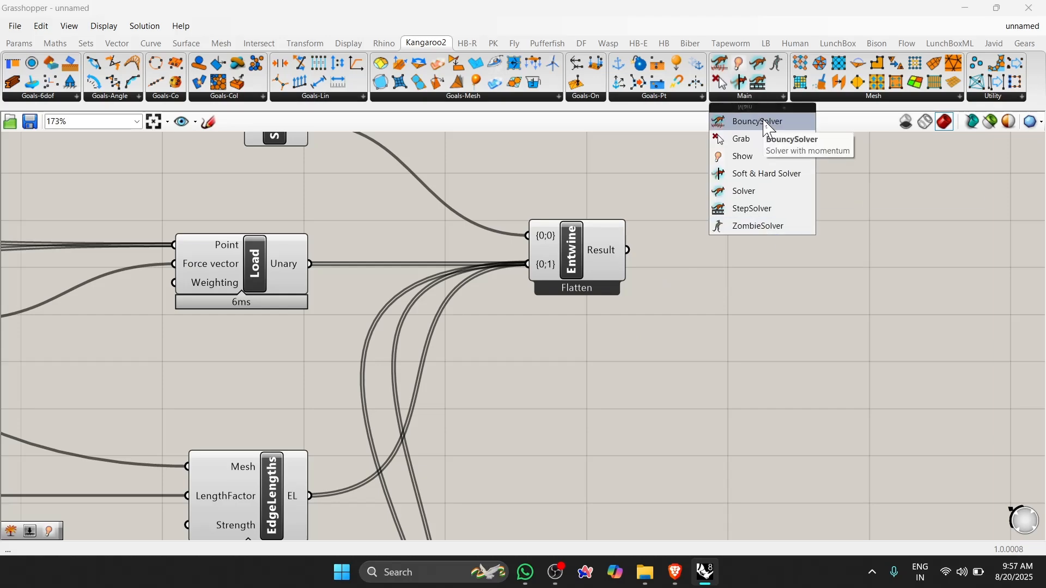
{"action": "left_click_drag", "start_coordinate": [747, 121], "coordinate": [821, 289]}
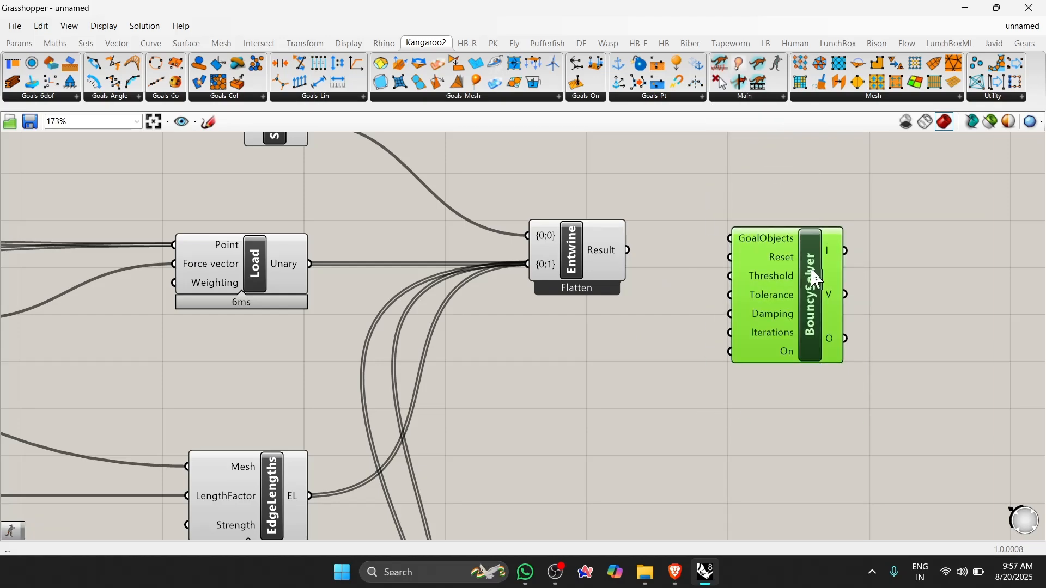
{"action": "left_click", "coordinate": [623, 281]}
{"action": "left_click", "coordinate": [686, 261]}
{"action": "left_click_drag", "start_coordinate": [628, 250], "coordinate": [740, 249]}
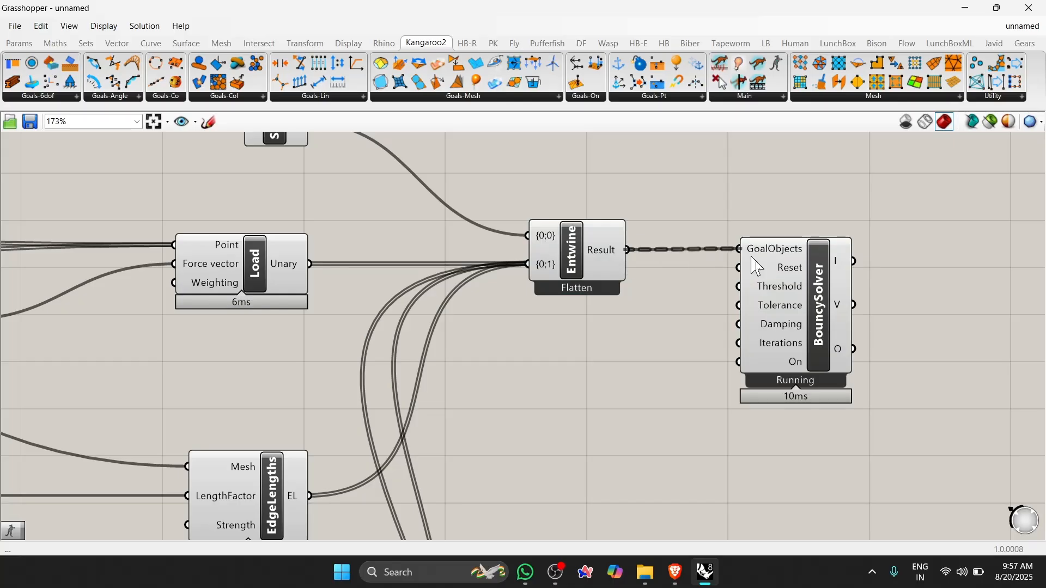
Move the BouncySolver away from Entwine, add a Button below Entwine and connect it to the solver's Reset input
{"action": "left_click_drag", "start_coordinate": [793, 313], "coordinate": [849, 315]}
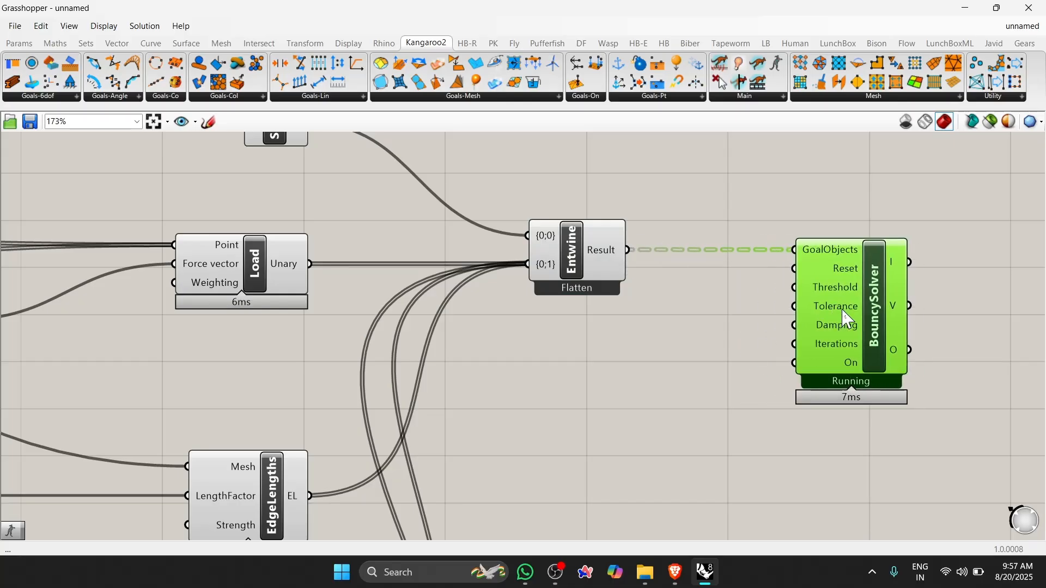
{"action": "double_click", "coordinate": [626, 362]}
{"action": "type", "text": "button"}
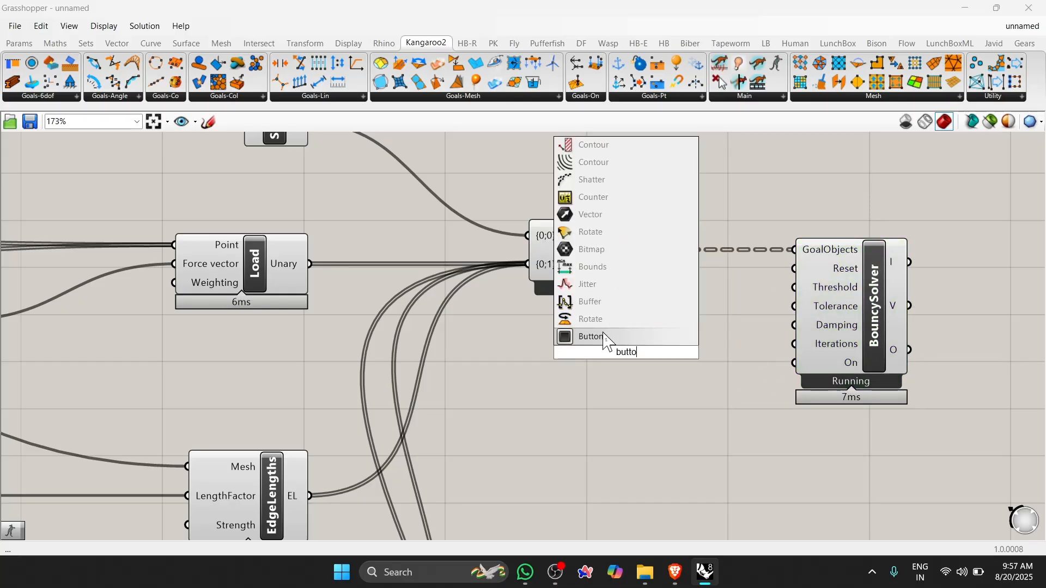
{"action": "key", "text": "Return"}
{"action": "left_click_drag", "start_coordinate": [594, 362], "coordinate": [542, 331]}
Restore the Grasshopper window to half-screen size beside the Rhino viewport and inspect the membrane simulation
{"action": "double_click", "coordinate": [563, 14]}
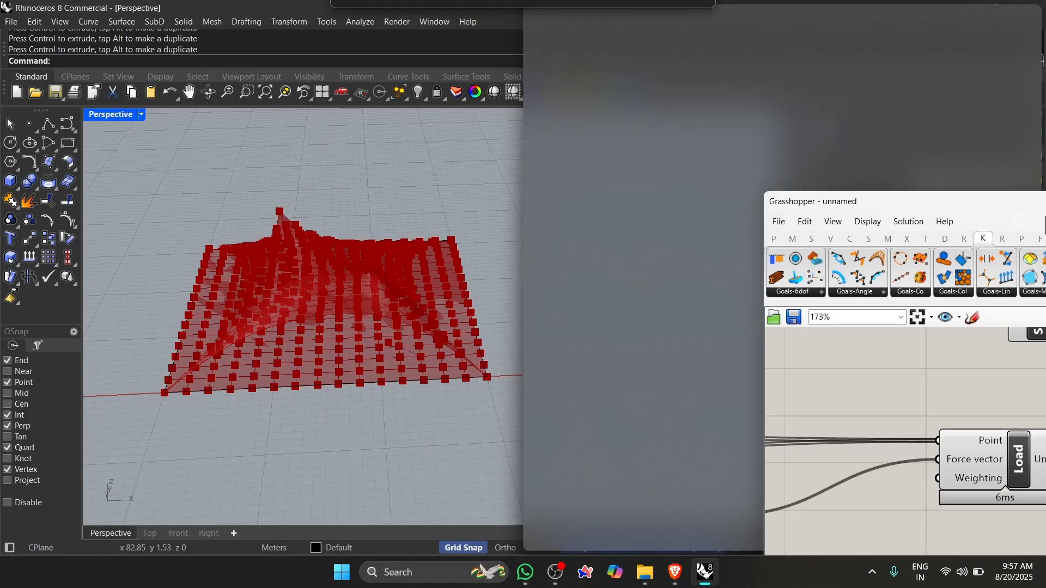
{"action": "right_click_drag", "start_coordinate": [420, 462], "coordinate": [471, 406]}
{"action": "scroll", "coordinate": [623, 302], "scroll_direction": "down", "scroll_amount": 3}
{"action": "right_click_drag", "start_coordinate": [978, 312], "coordinate": [779, 299]}
{"action": "scroll", "coordinate": [782, 300], "scroll_direction": "up", "scroll_amount": 3}
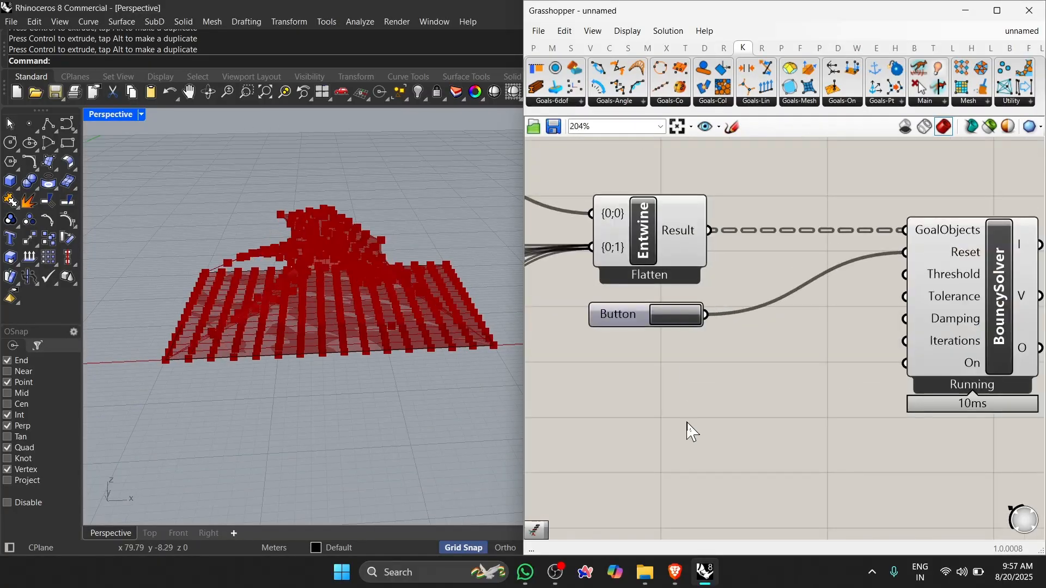
{"action": "right_click_drag", "start_coordinate": [334, 304], "coordinate": [327, 324]}
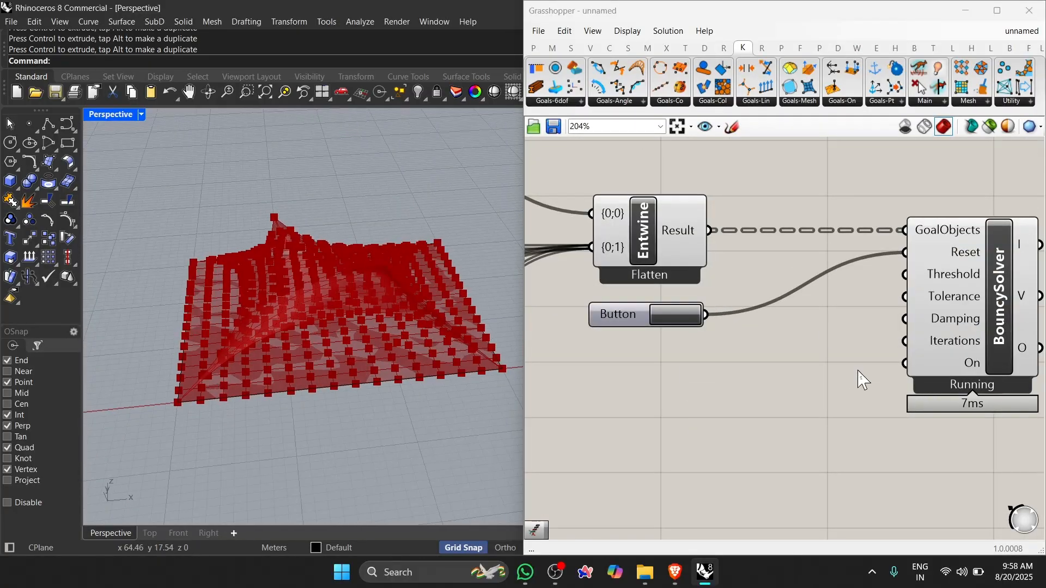
Add an Explode Tree beside the BouncySolver, connect the solver's O output to Data and match its outputs to the branches
{"action": "scroll", "coordinate": [795, 302], "scroll_direction": "down", "scroll_amount": 3}
{"action": "scroll", "coordinate": [918, 326], "scroll_direction": "up", "scroll_amount": 4}
{"action": "left_click_drag", "start_coordinate": [923, 329], "coordinate": [817, 329]}
{"action": "left_click", "coordinate": [660, 378]}
{"action": "scroll", "coordinate": [657, 378], "scroll_direction": "down", "scroll_amount": 8}
{"action": "scroll", "coordinate": [662, 387], "scroll_direction": "up", "scroll_amount": 3}
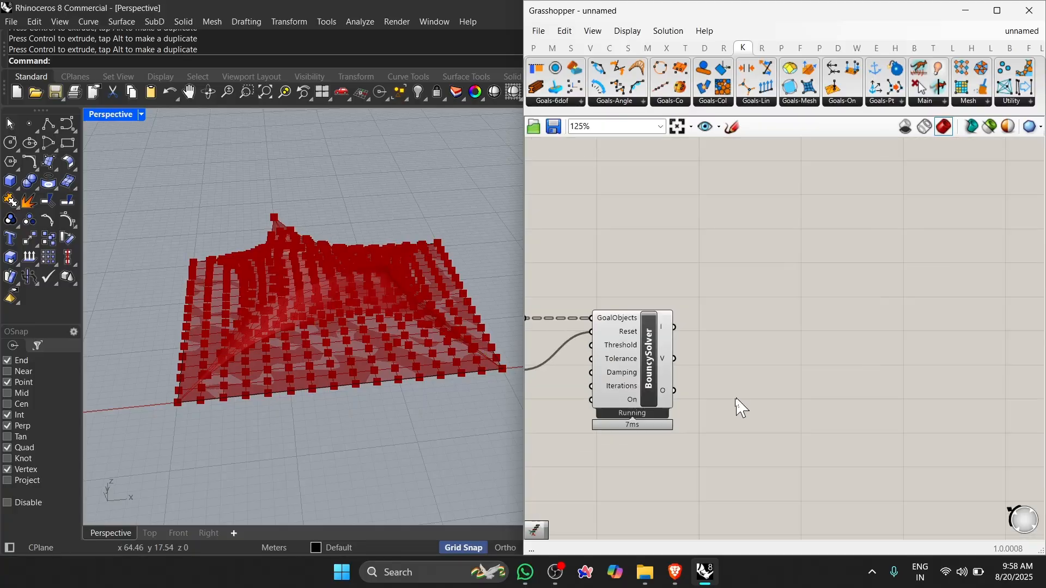
{"action": "double_click", "coordinate": [747, 401]}
{"action": "type", "text": "explo"}
{"action": "left_click", "coordinate": [745, 314]}
{"action": "scroll", "coordinate": [634, 374], "scroll_direction": "up", "scroll_amount": 3}
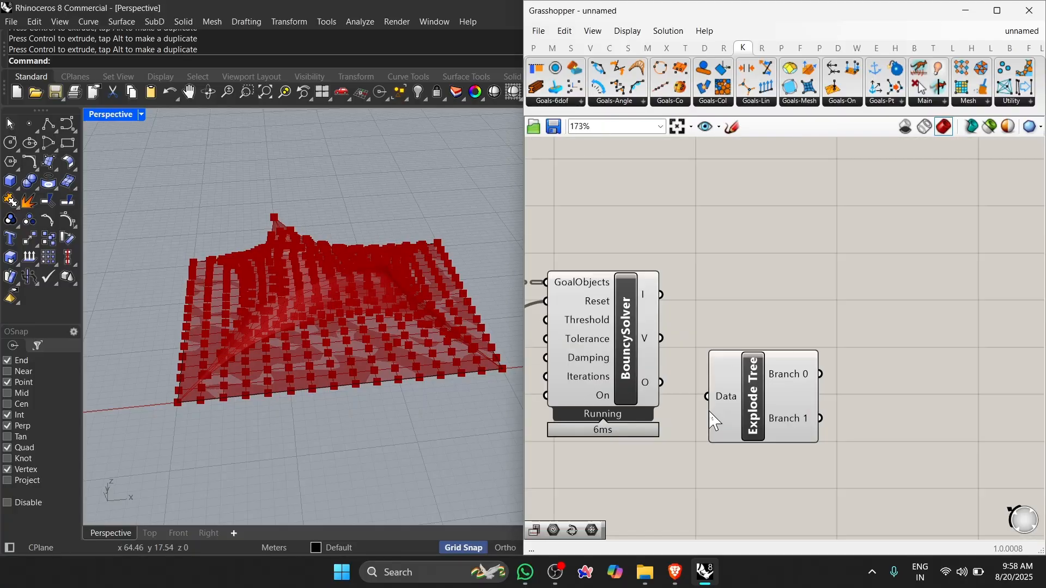
{"action": "left_click_drag", "start_coordinate": [716, 399], "coordinate": [717, 401]}
{"action": "left_click_drag", "start_coordinate": [748, 418], "coordinate": [733, 402]}
{"action": "mouse_move", "coordinate": [770, 341]}
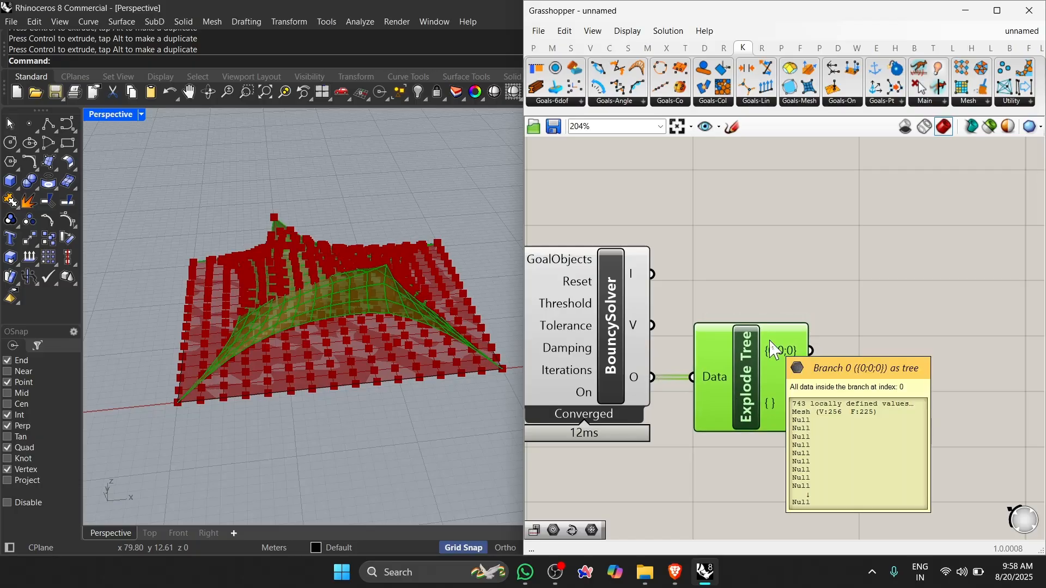
Add a Mesh parameter and connect Explode Tree's {0;0;0} output to it
{"action": "double_click", "coordinate": [957, 349]}
{"action": "type", "text": "mesh"}
{"action": "key", "text": "Return"}
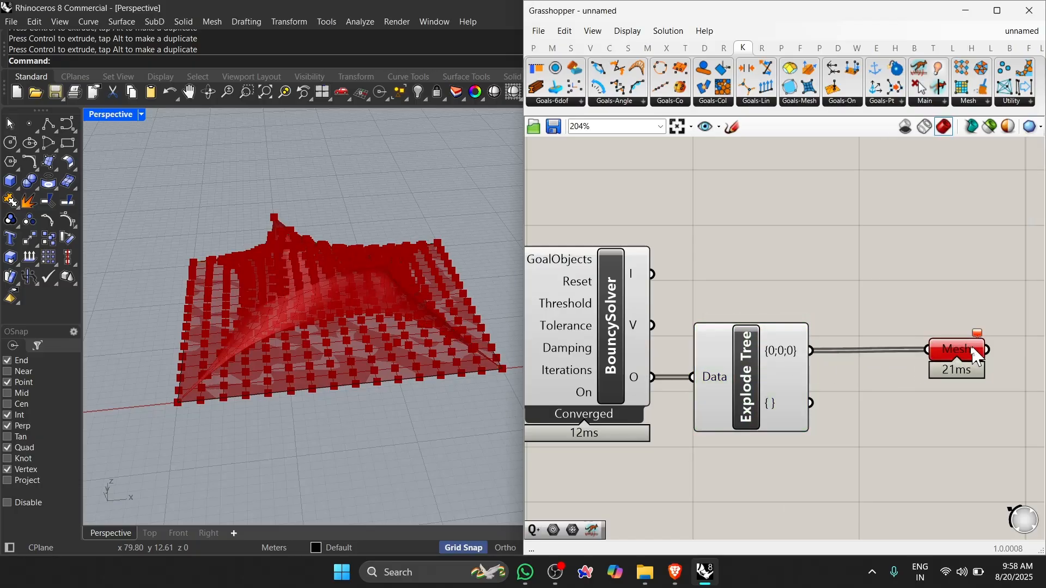
{"action": "left_click_drag", "start_coordinate": [973, 349], "coordinate": [915, 350]}
{"action": "left_click", "coordinate": [879, 418]}
Turn off the preview of every component in the second definition except the final Mesh parameter
{"action": "scroll", "coordinate": [893, 267], "scroll_direction": "down", "scroll_amount": 10}
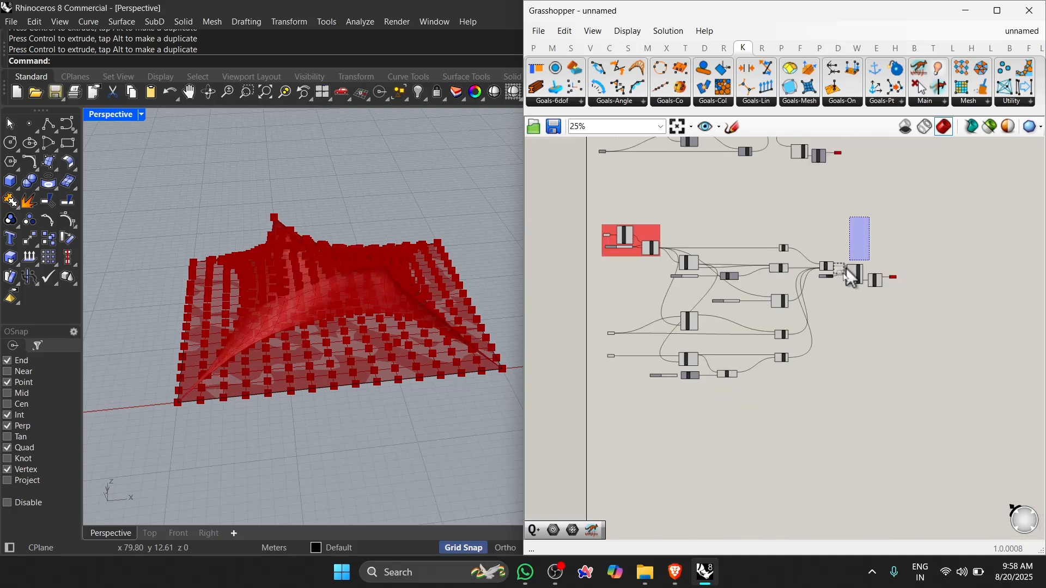
{"action": "left_click_drag", "start_coordinate": [844, 267], "coordinate": [598, 420]}
{"action": "middle_click", "coordinate": [699, 299]}
{"action": "left_click", "coordinate": [738, 257]}
{"action": "left_click", "coordinate": [938, 339]}
{"action": "scroll", "coordinate": [888, 267], "scroll_direction": "up", "scroll_amount": 7}
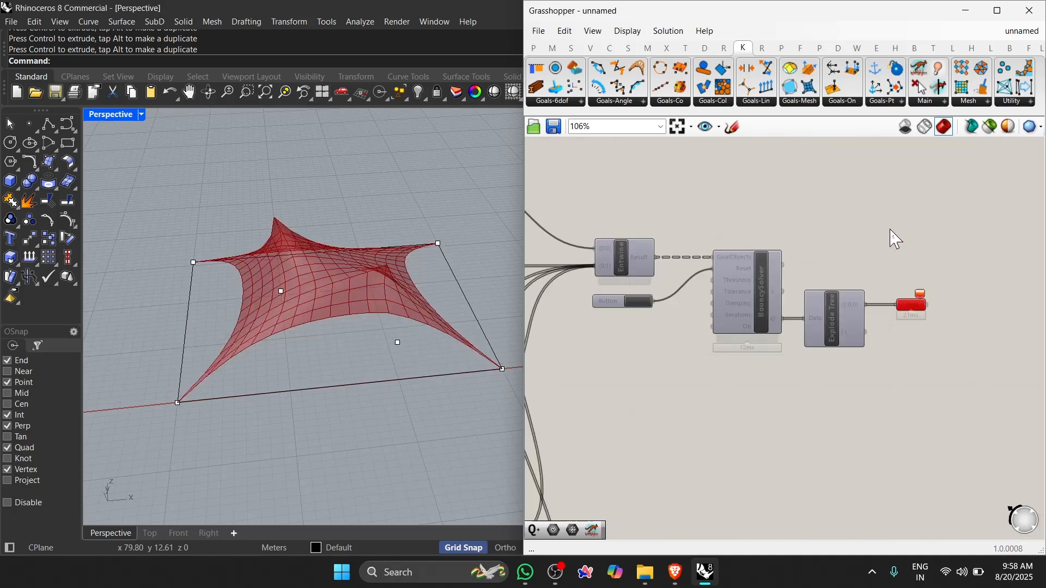
{"action": "scroll", "coordinate": [891, 234], "scroll_direction": "up", "scroll_amount": 3}
{"action": "right_click_drag", "start_coordinate": [361, 409], "coordinate": [427, 414]}
{"action": "scroll", "coordinate": [941, 327], "scroll_direction": "down", "scroll_amount": 9}
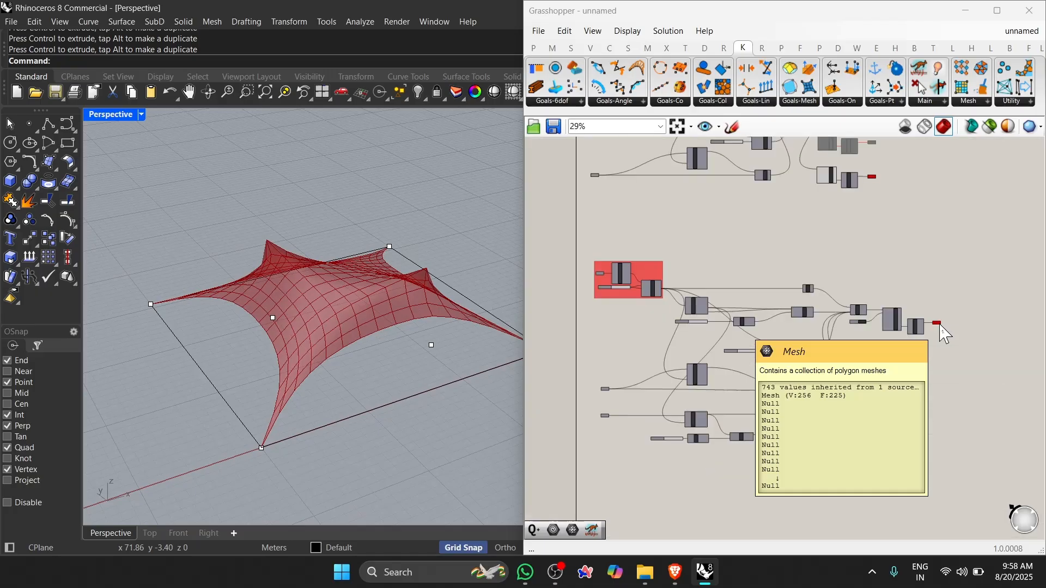
Set the Unit Z factor slider driving the Load goal to 0.002
{"action": "scroll", "coordinate": [674, 346], "scroll_direction": "up", "scroll_amount": 12}
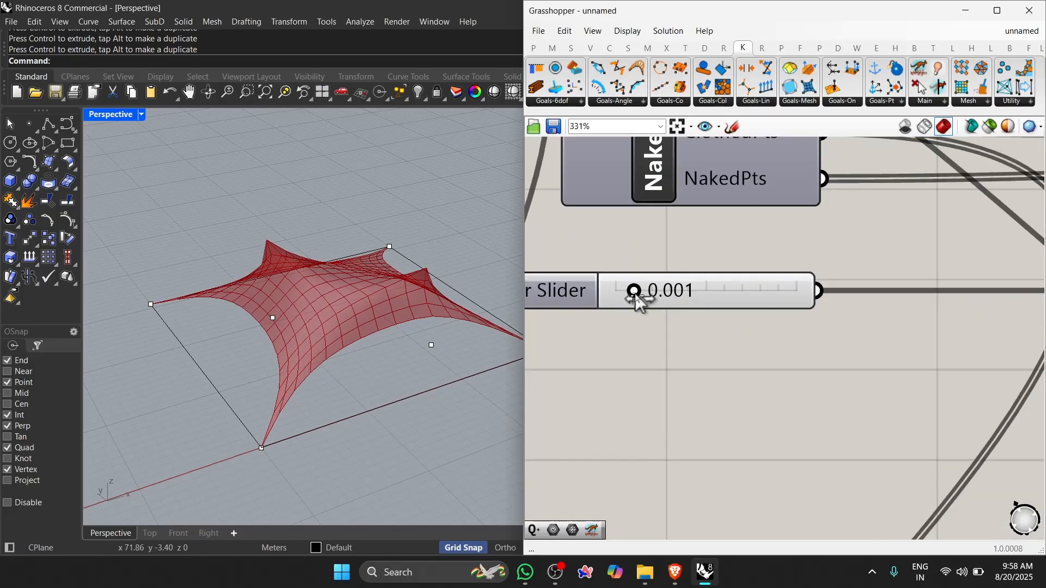
{"action": "mouse_move", "coordinate": [636, 297]}
{"action": "left_mouse_down"}
{"action": "mouse_move", "coordinate": [714, 303]}
{"action": "mouse_move", "coordinate": [629, 303]}
{"action": "mouse_move", "coordinate": [649, 305]}
{"action": "left_mouse_up"}
{"action": "scroll", "coordinate": [649, 305], "scroll_direction": "down", "scroll_amount": 5}
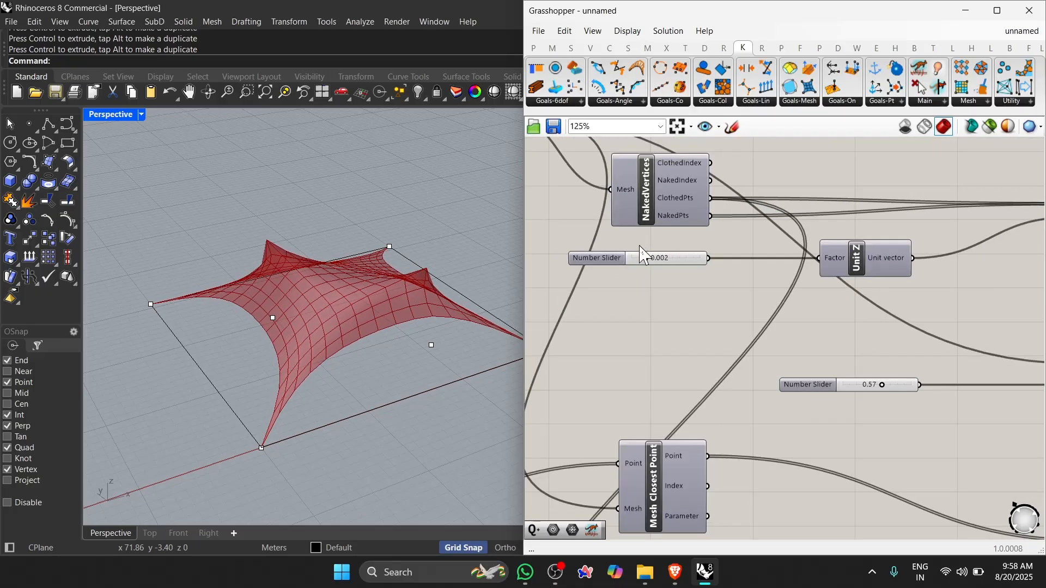
Set the EdgeLengths LengthFactor slider to 0.91 and reset the solver
{"action": "scroll", "coordinate": [640, 246], "scroll_direction": "down", "scroll_amount": 2}
{"action": "scroll", "coordinate": [822, 329], "scroll_direction": "up", "scroll_amount": 4}
{"action": "scroll", "coordinate": [708, 331], "scroll_direction": "down", "scroll_amount": 3}
{"action": "scroll", "coordinate": [828, 343], "scroll_direction": "up", "scroll_amount": 3}
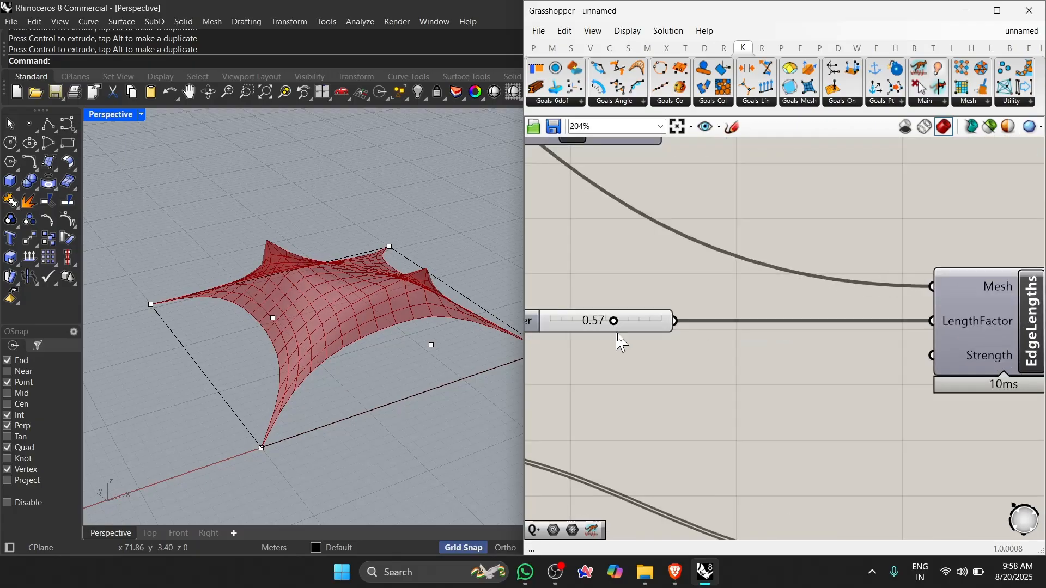
{"action": "left_click_drag", "start_coordinate": [613, 322], "coordinate": [656, 354]}
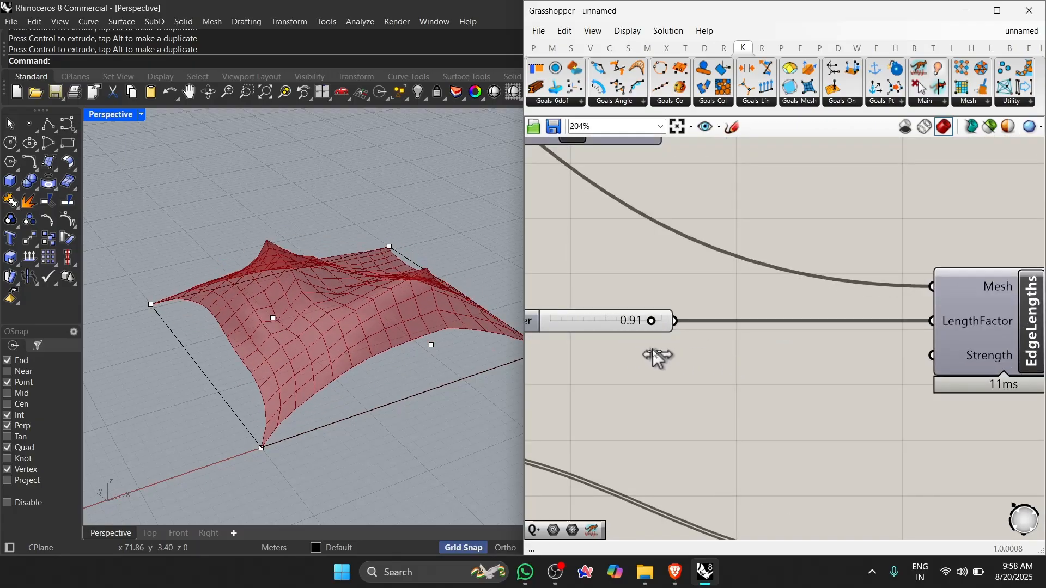
{"action": "scroll", "coordinate": [657, 357], "scroll_direction": "down", "scroll_amount": 5}
{"action": "left_click", "coordinate": [943, 211]}
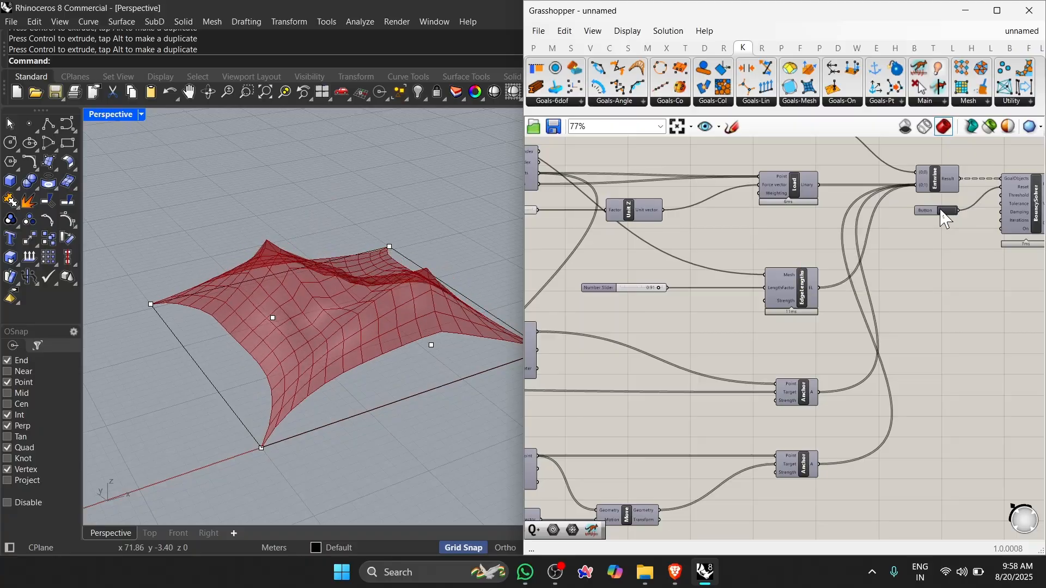
Set the EdgeLengths LengthFactor slider to 0.24 and reset the solver
{"action": "scroll", "coordinate": [640, 289], "scroll_direction": "up", "scroll_amount": 8}
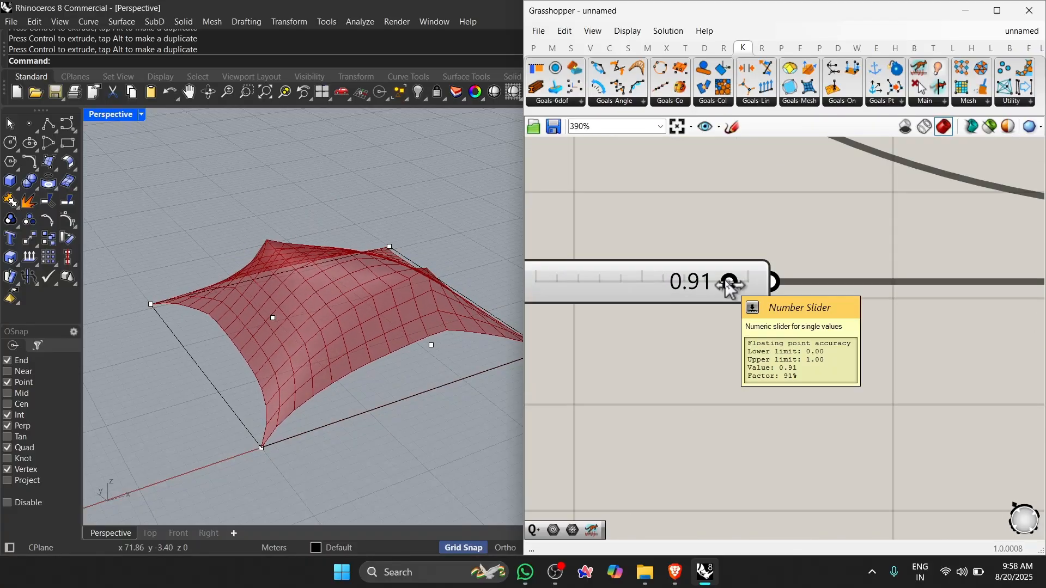
{"action": "left_click_drag", "start_coordinate": [730, 285], "coordinate": [589, 285]}
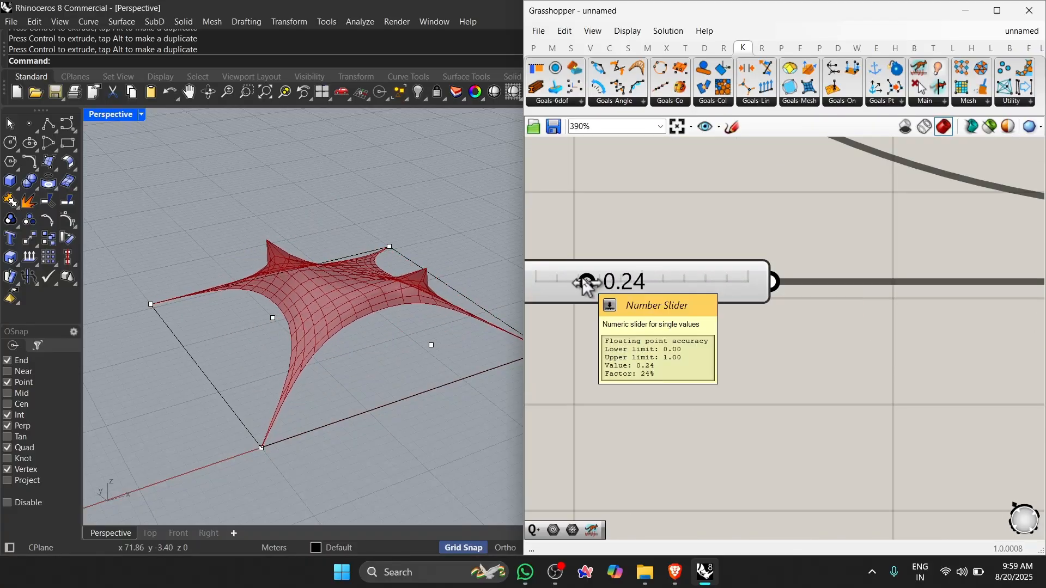
{"action": "scroll", "coordinate": [587, 283], "scroll_direction": "down", "scroll_amount": 7}
{"action": "scroll", "coordinate": [784, 227], "scroll_direction": "up", "scroll_amount": 2}
{"action": "left_click", "coordinate": [791, 229]}
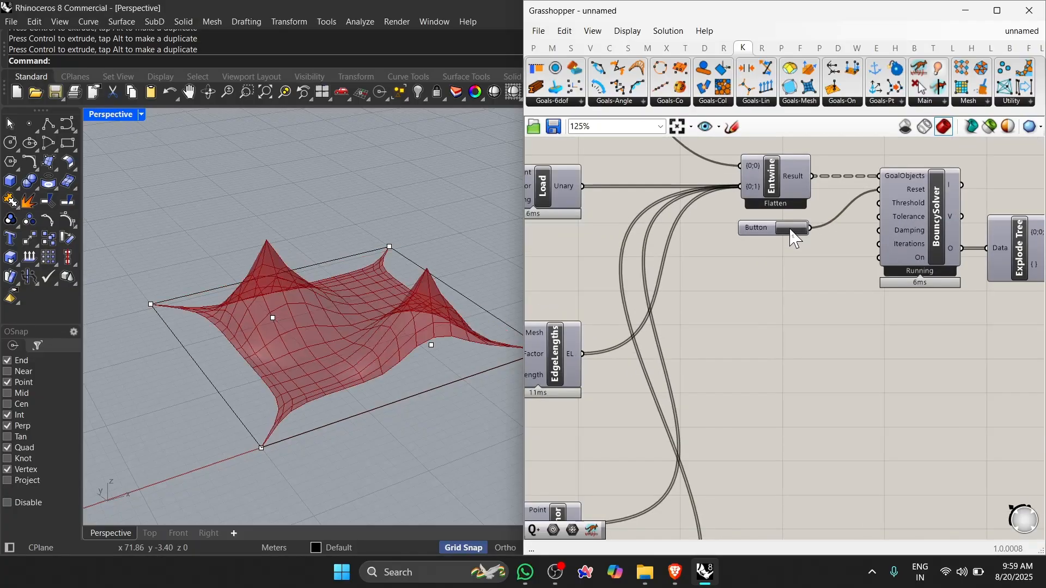
Set the Unit Z factor slider for the Move component to 10
{"action": "right_click_drag", "start_coordinate": [350, 299], "coordinate": [354, 327]}
{"action": "scroll", "coordinate": [796, 278], "scroll_direction": "down", "scroll_amount": 5}
{"action": "scroll", "coordinate": [701, 392], "scroll_direction": "up", "scroll_amount": 5}
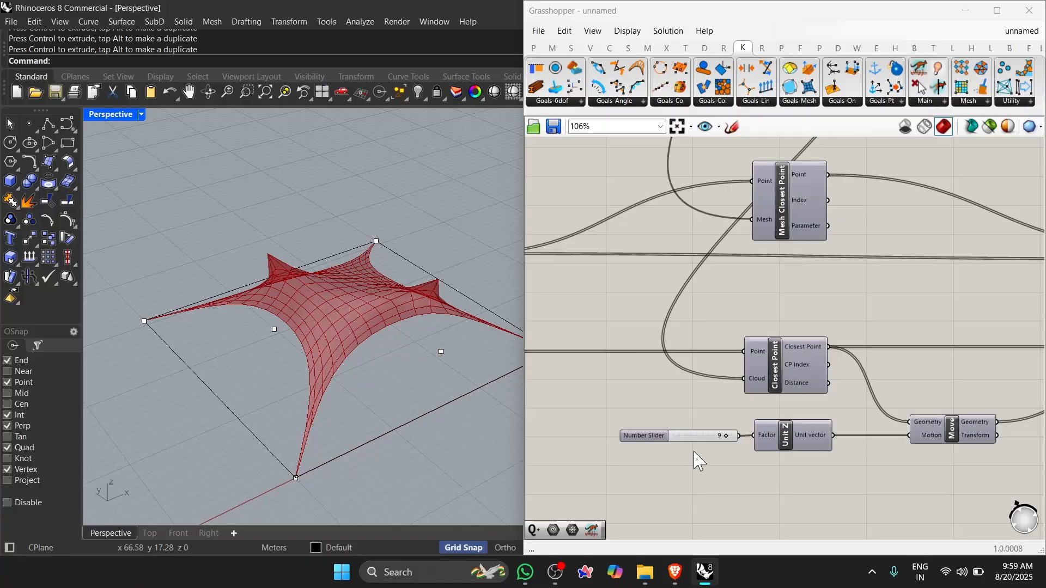
{"action": "scroll", "coordinate": [692, 466], "scroll_direction": "up", "scroll_amount": 5}
{"action": "mouse_move", "coordinate": [778, 374]}
{"action": "left_mouse_down"}
{"action": "mouse_move", "coordinate": [676, 371]}
{"action": "mouse_move", "coordinate": [779, 378]}
{"action": "left_mouse_up"}
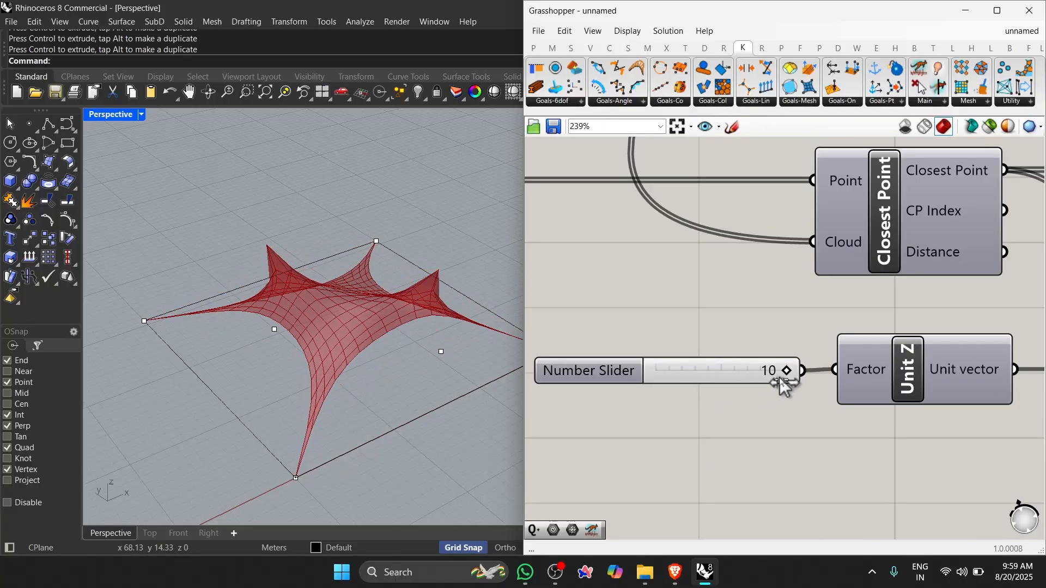
Add a number slider with value 20 and connect it to the Move component's Unit Z factor in place of the existing slider
{"action": "double_click", "coordinate": [688, 442]}
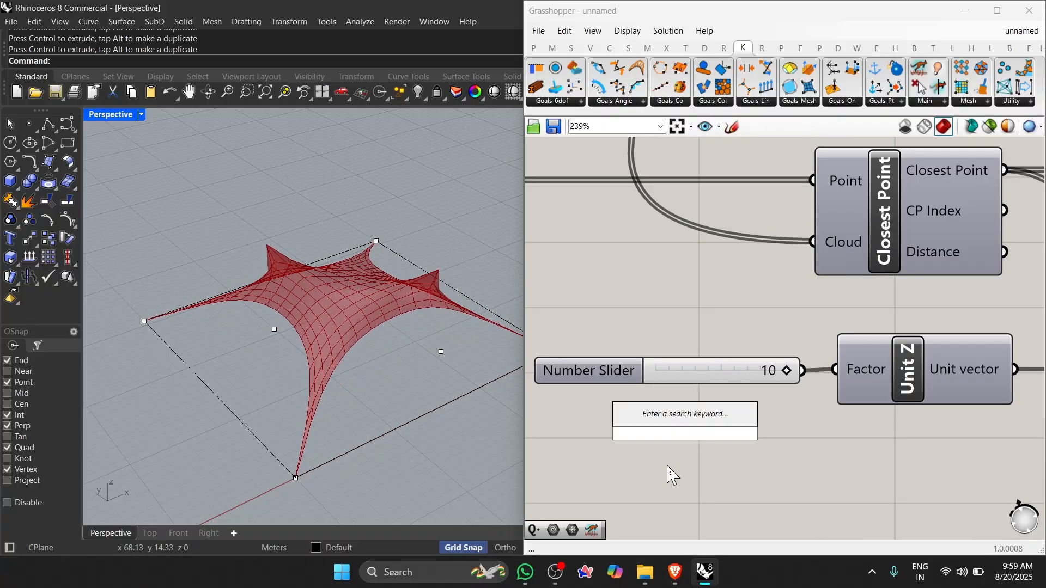
{"action": "key", "text": "Escape"}
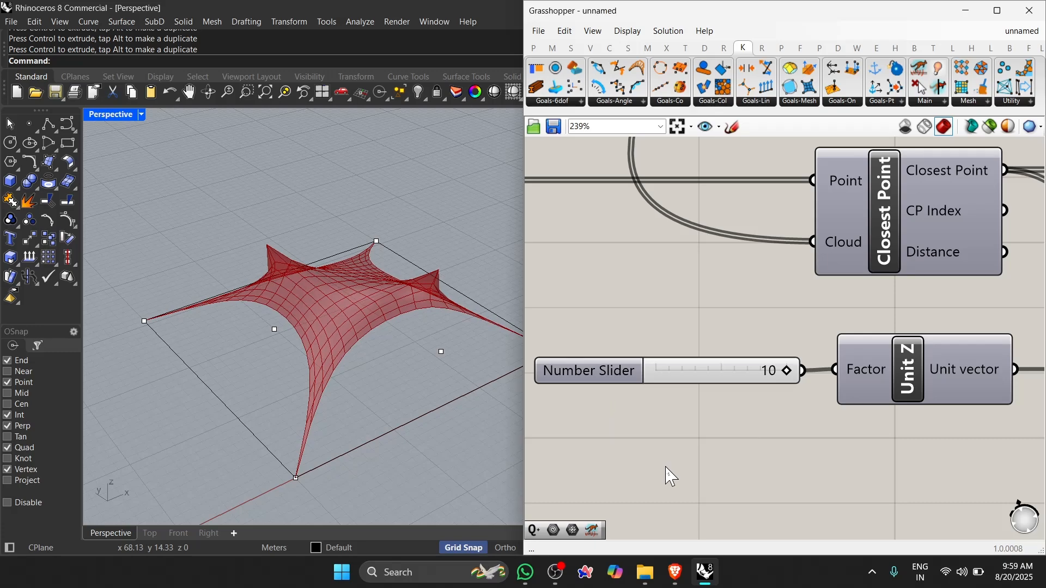
{"action": "mouse_move", "coordinate": [676, 581]}
{"action": "double_click", "coordinate": [670, 422]}
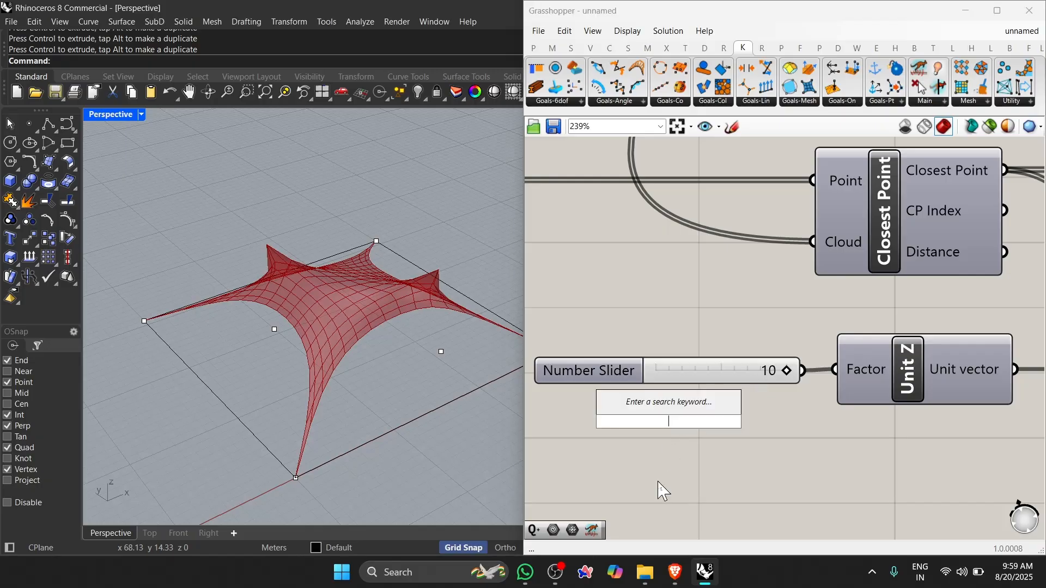
{"action": "type", "text": "20"}
{"action": "key", "text": "Return"}
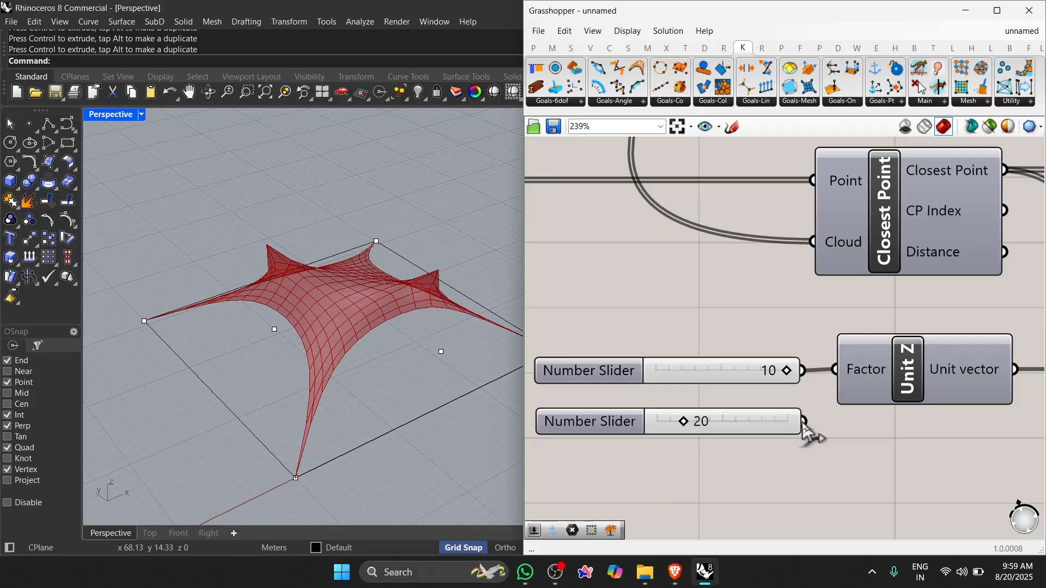
{"action": "left_click_drag", "start_coordinate": [803, 423], "coordinate": [836, 371]}
{"action": "scroll", "coordinate": [357, 347], "scroll_direction": "down", "scroll_amount": 4}
{"action": "right_click_drag", "start_coordinate": [356, 347], "coordinate": [327, 313]}
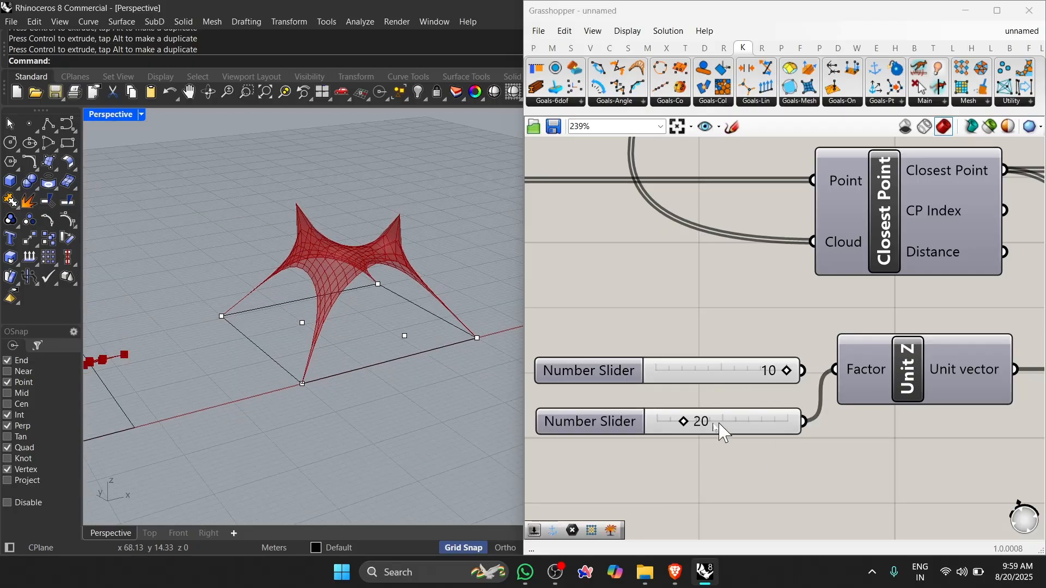
Set the new Unit Z height slider to 25 and reset the solver
{"action": "left_click_drag", "start_coordinate": [719, 424], "coordinate": [691, 427]}
{"action": "scroll", "coordinate": [635, 365], "scroll_direction": "down", "scroll_amount": 3}
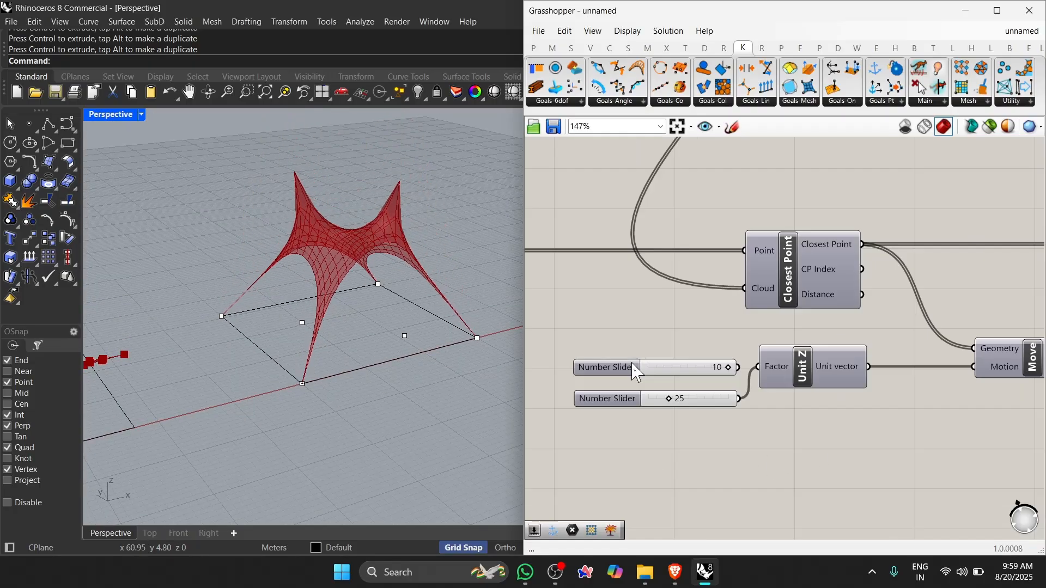
{"action": "scroll", "coordinate": [634, 372], "scroll_direction": "down", "scroll_amount": 3}
{"action": "scroll", "coordinate": [794, 342], "scroll_direction": "up", "scroll_amount": 4}
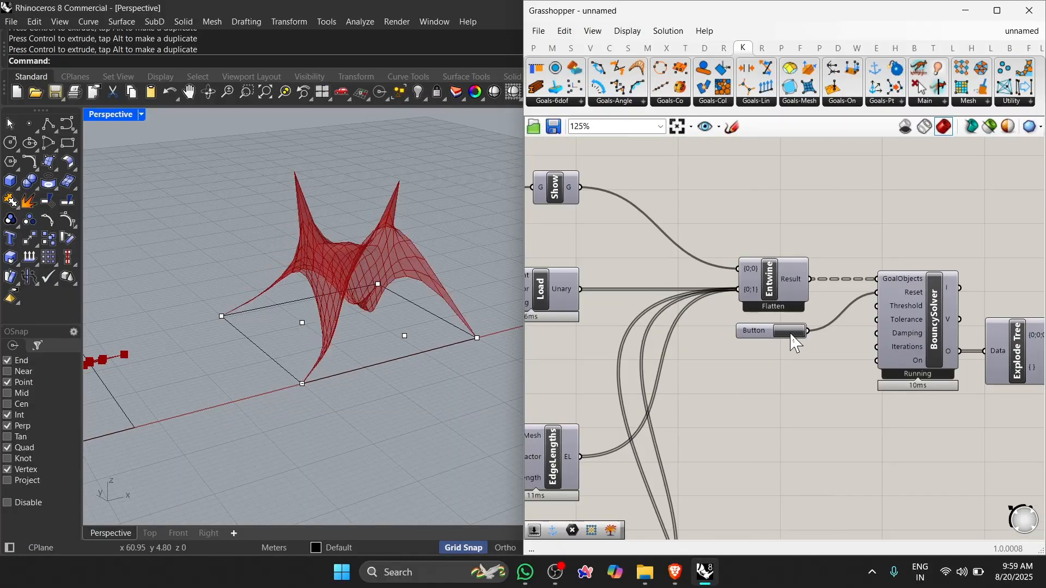
{"action": "left_click", "coordinate": [791, 334]}
{"action": "right_click_drag", "start_coordinate": [334, 428], "coordinate": [283, 376]}
Try a Mesh Surface U and V count of 5, and settle on a count of 20
{"action": "scroll", "coordinate": [822, 313], "scroll_direction": "down", "scroll_amount": 4}
{"action": "scroll", "coordinate": [907, 338], "scroll_direction": "up", "scroll_amount": 3}
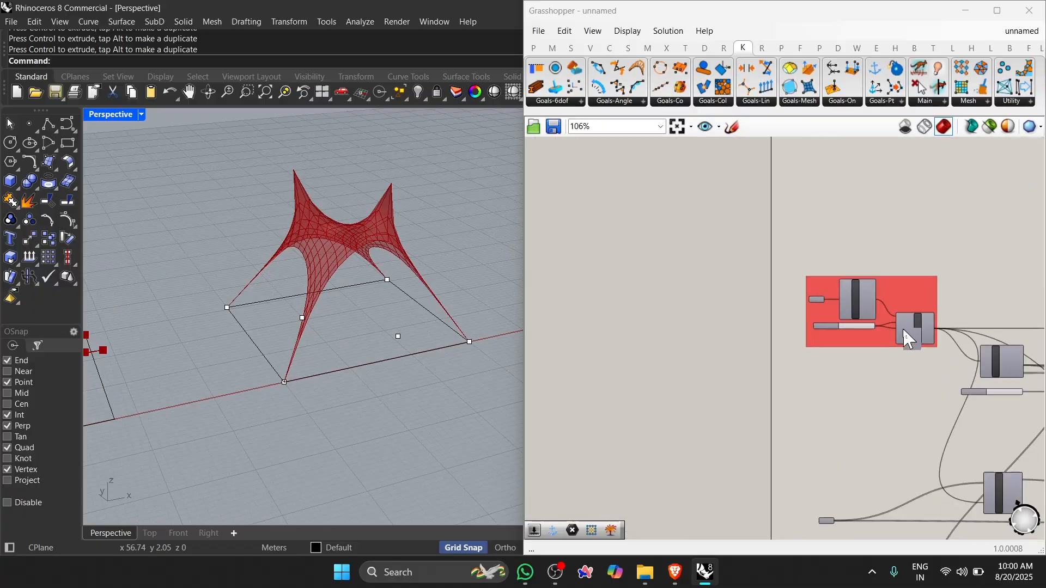
{"action": "scroll", "coordinate": [907, 339], "scroll_direction": "up", "scroll_amount": 4}
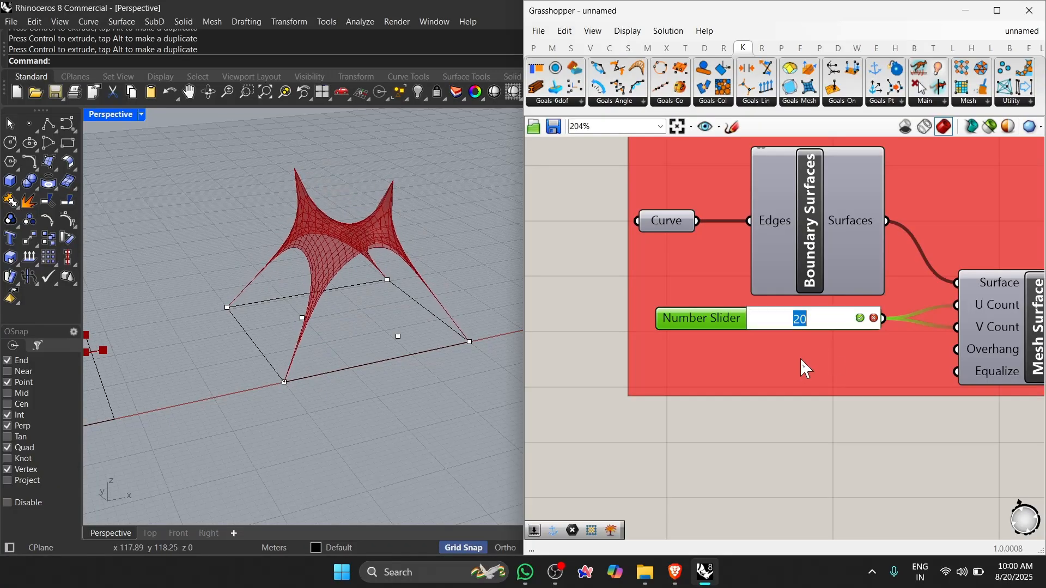
{"action": "right_click_drag", "start_coordinate": [370, 283], "coordinate": [343, 302]}
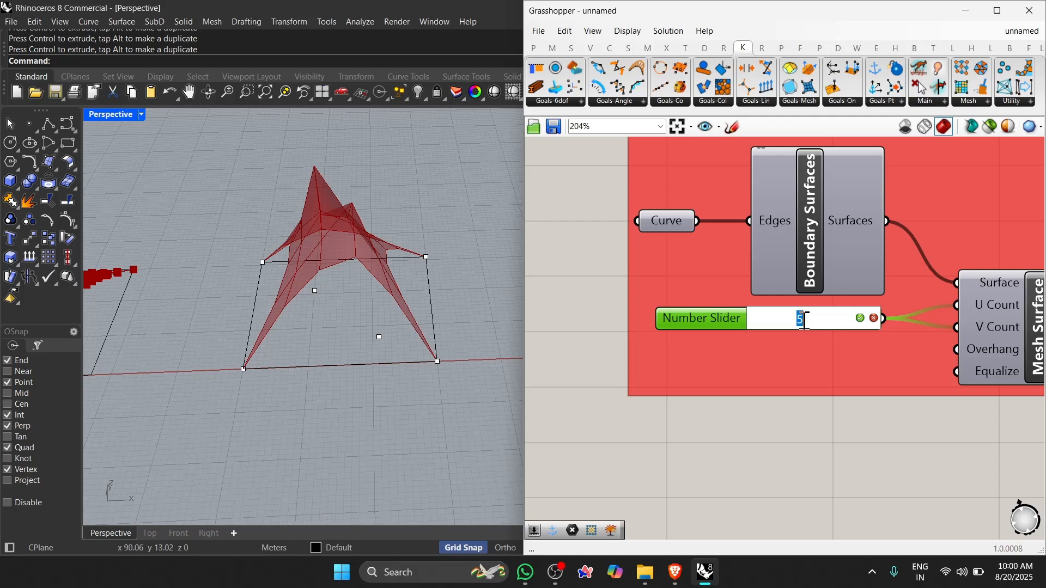
{"action": "right_click_drag", "start_coordinate": [414, 311], "coordinate": [350, 290]}
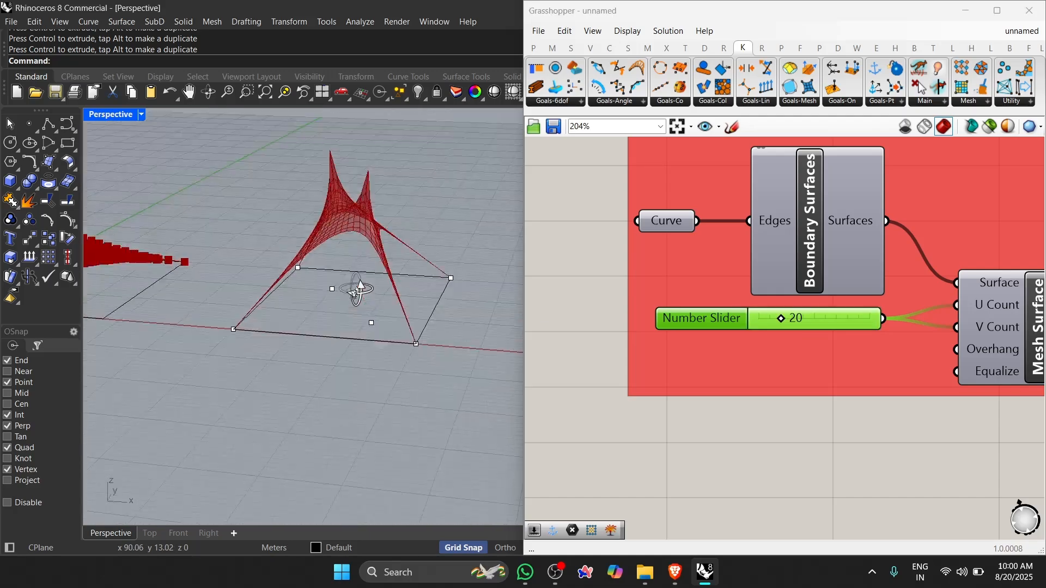
Set the EdgeLengths LengthFactor slider to 0.02 and view the tightened membrane
{"action": "scroll", "coordinate": [687, 299], "scroll_direction": "down", "scroll_amount": 8}
{"action": "scroll", "coordinate": [829, 401], "scroll_direction": "up", "scroll_amount": 9}
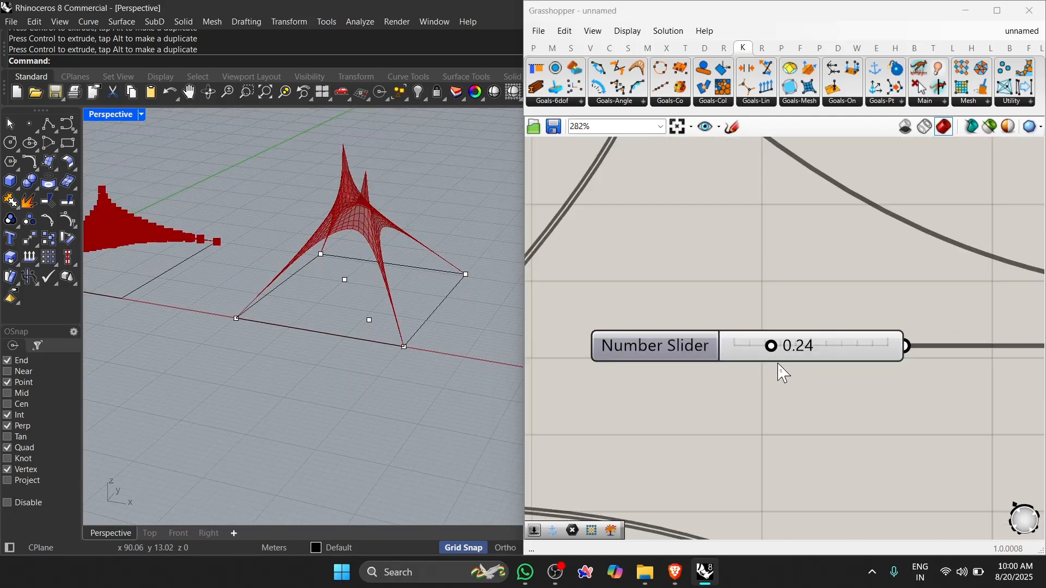
{"action": "double_click", "coordinate": [778, 358]}
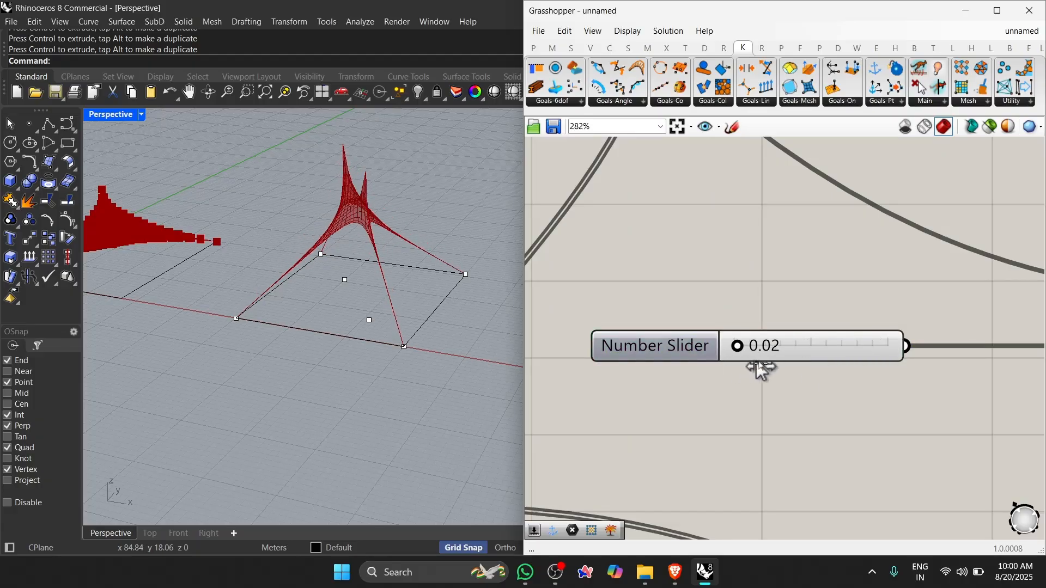
{"action": "right_click_drag", "start_coordinate": [371, 369], "coordinate": [369, 414]}
{"action": "scroll", "coordinate": [729, 314], "scroll_direction": "down", "scroll_amount": 3}
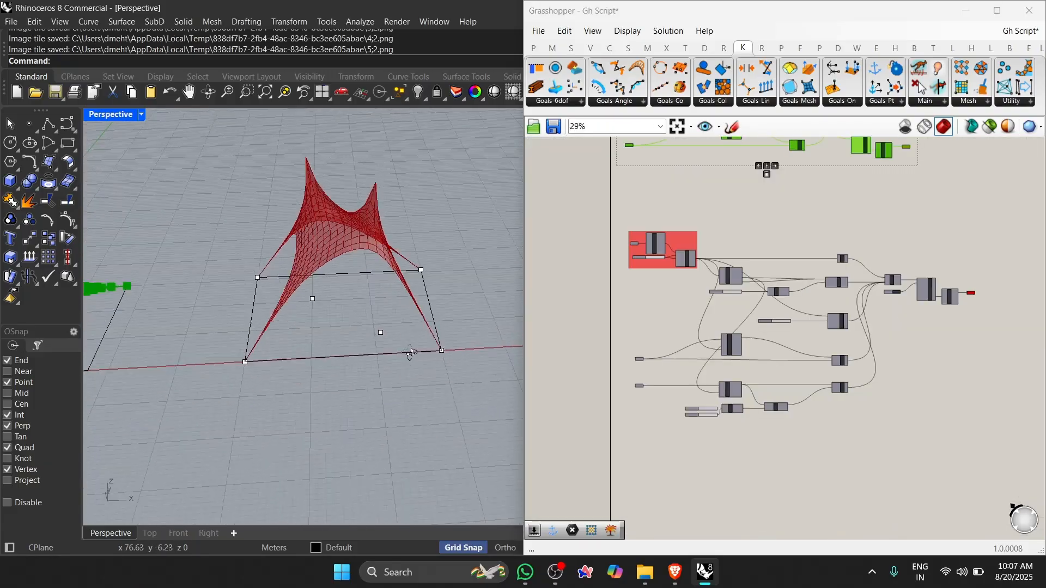
Select the front inner support point in the Rhino viewport and reposition it within the rectangle to reshape the membrane
{"action": "right_click_drag", "start_coordinate": [411, 353], "coordinate": [433, 384]}
{"action": "scroll", "coordinate": [338, 322], "scroll_direction": "up", "scroll_amount": 2}
{"action": "left_click", "coordinate": [398, 353]}
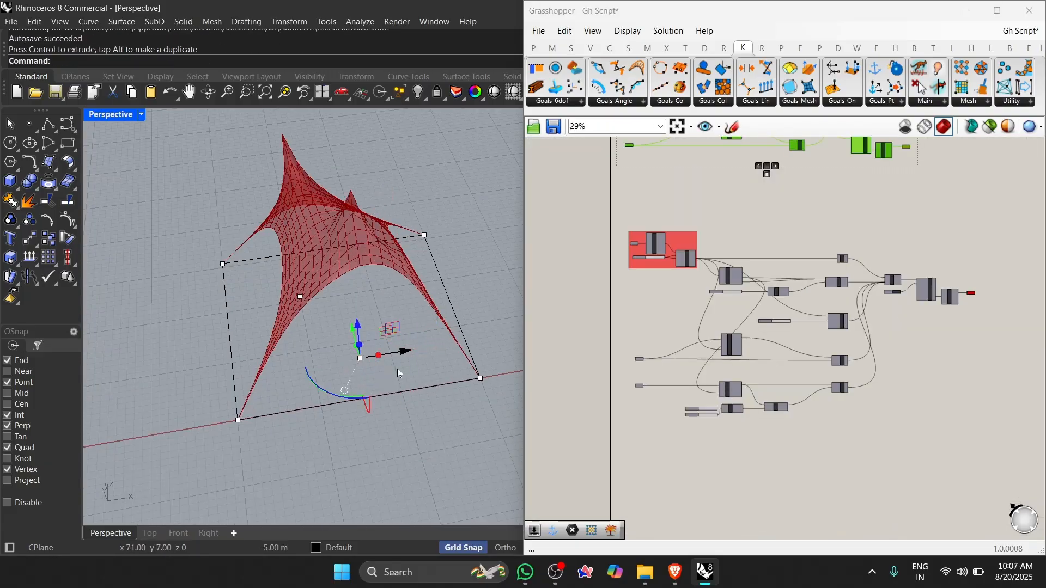
{"action": "left_click_drag", "start_coordinate": [406, 352], "coordinate": [475, 355]}
{"action": "right_click_drag", "start_coordinate": [475, 355], "coordinate": [358, 308]}
{"action": "scroll", "coordinate": [439, 301], "scroll_direction": "up", "scroll_amount": 3}
{"action": "scroll", "coordinate": [438, 301], "scroll_direction": "down", "scroll_amount": 3}
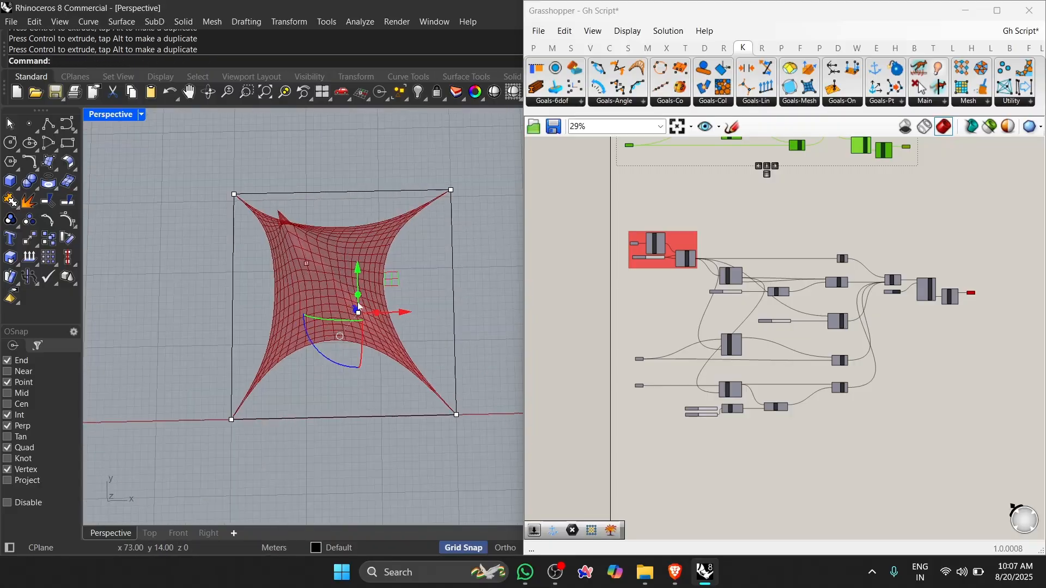
{"action": "left_click_drag", "start_coordinate": [359, 308], "coordinate": [403, 301]}
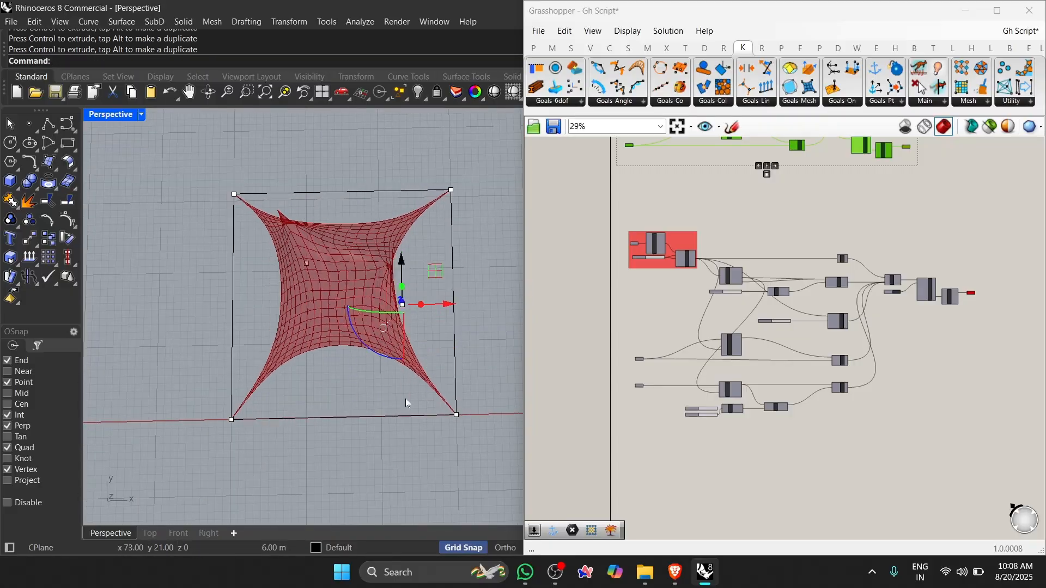